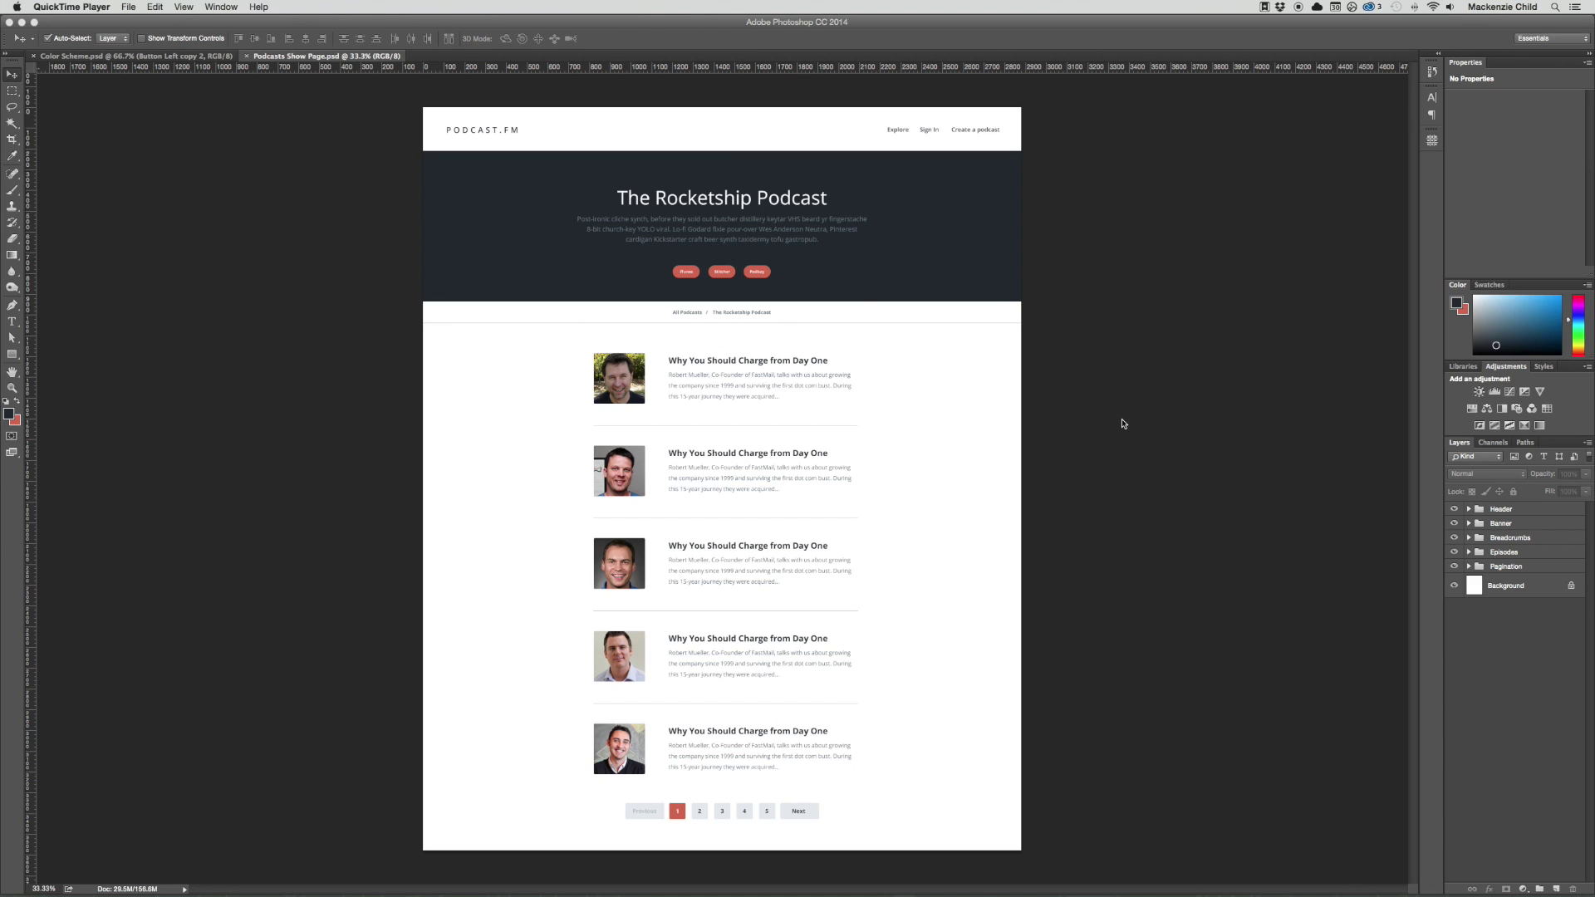
Set the canvas height to 5000 pixels with the anchor at the top centre
{"action": "left_click", "coordinate": [966, 457]}
{"action": "key", "text": "alt+super+c"}
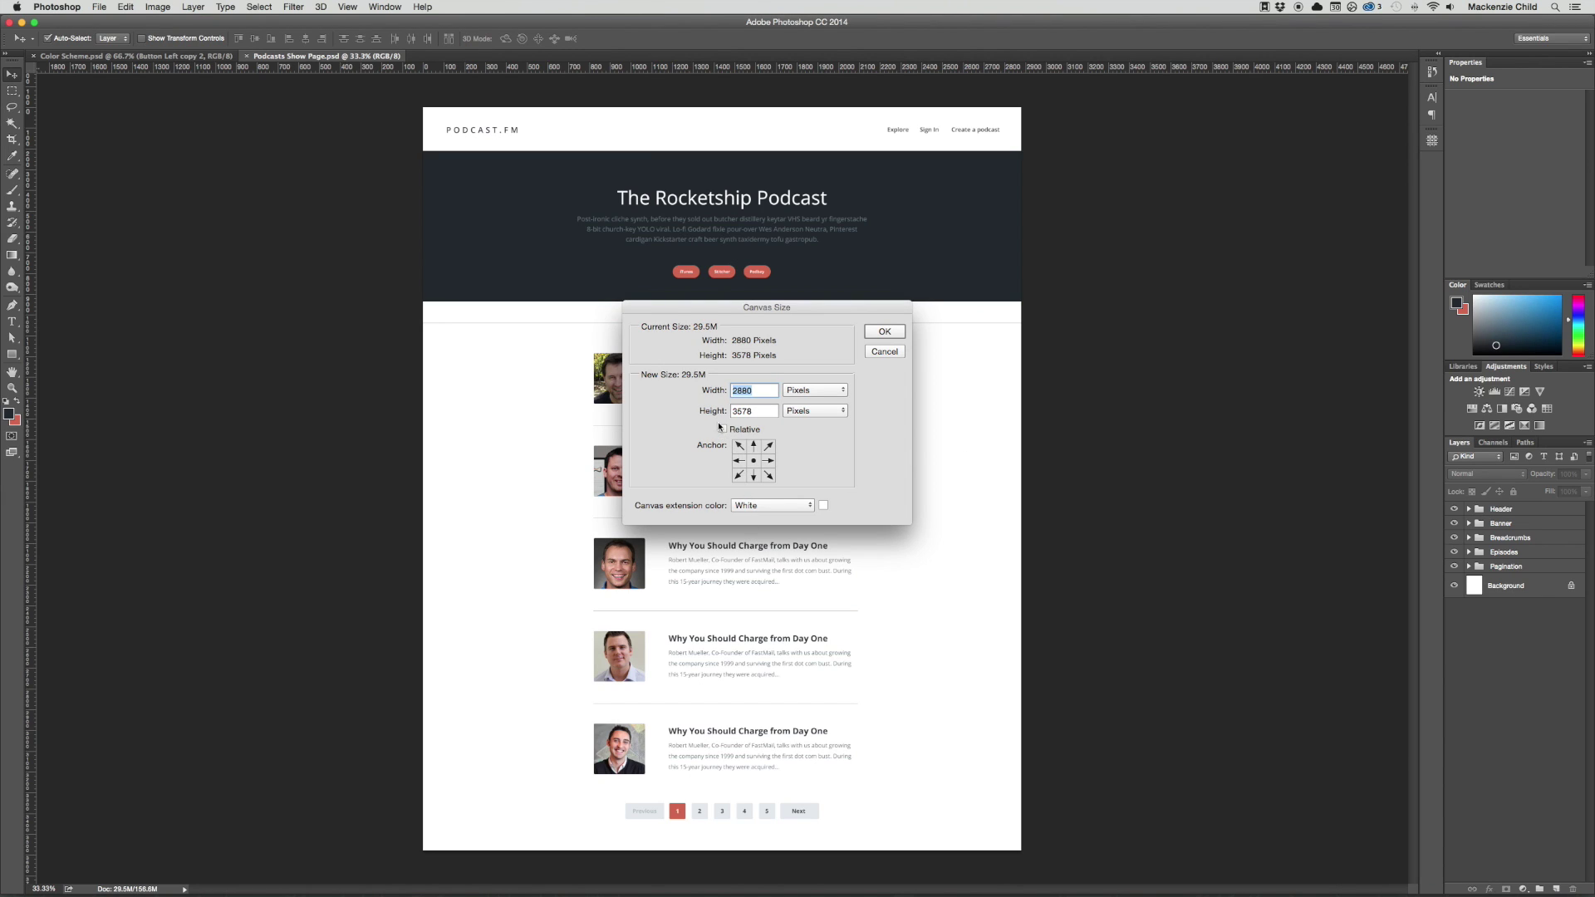
{"action": "left_click", "coordinate": [755, 410]}
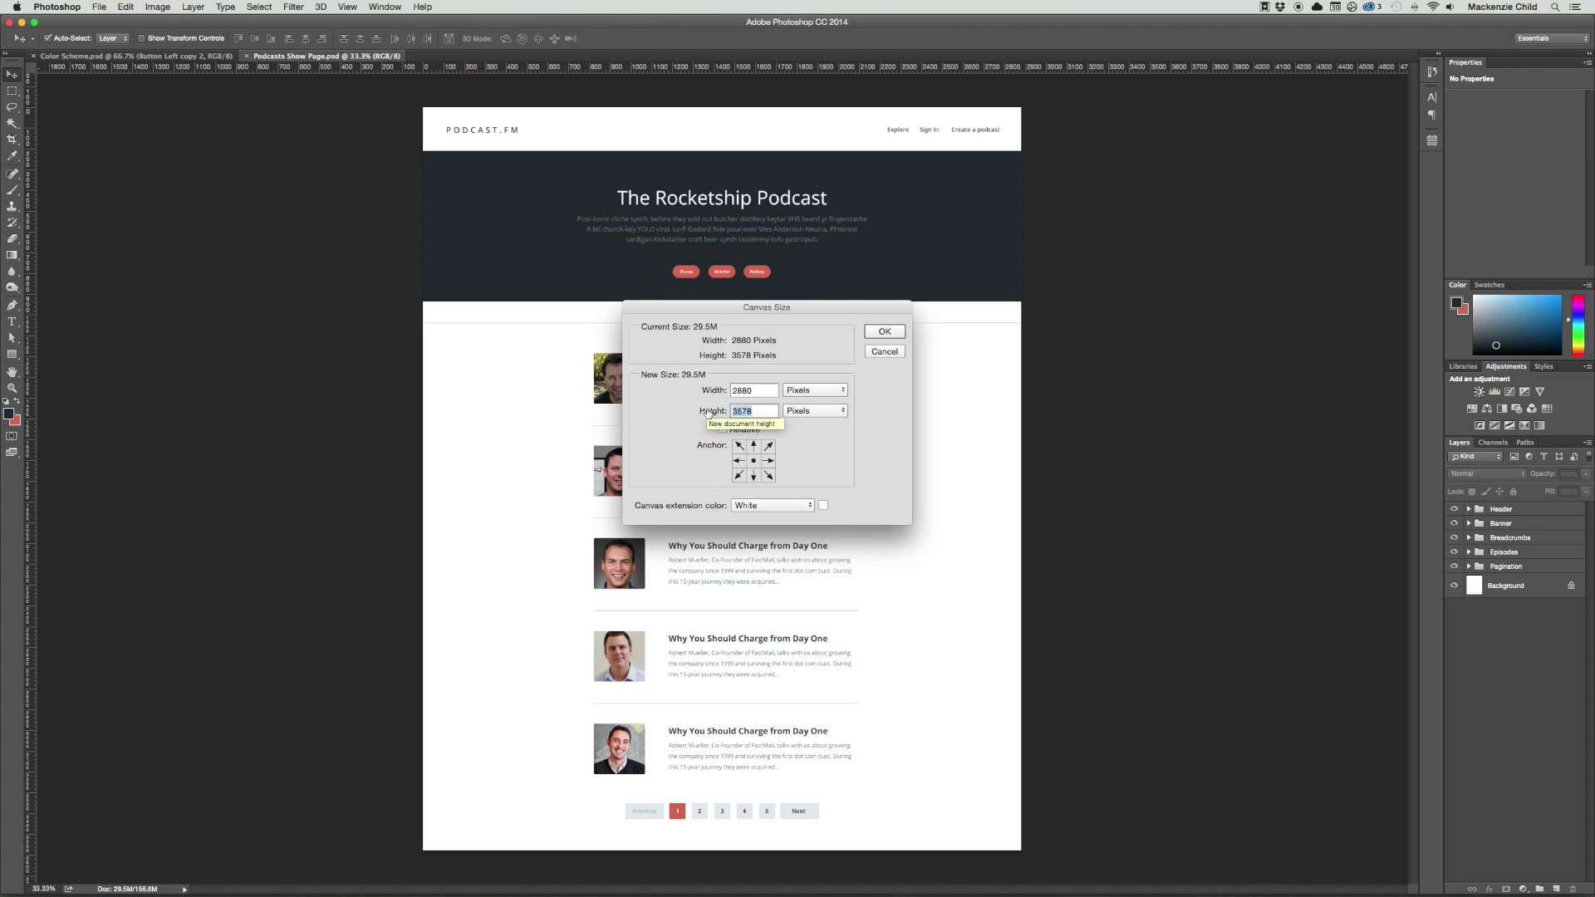
{"action": "type", "text": "5000"}
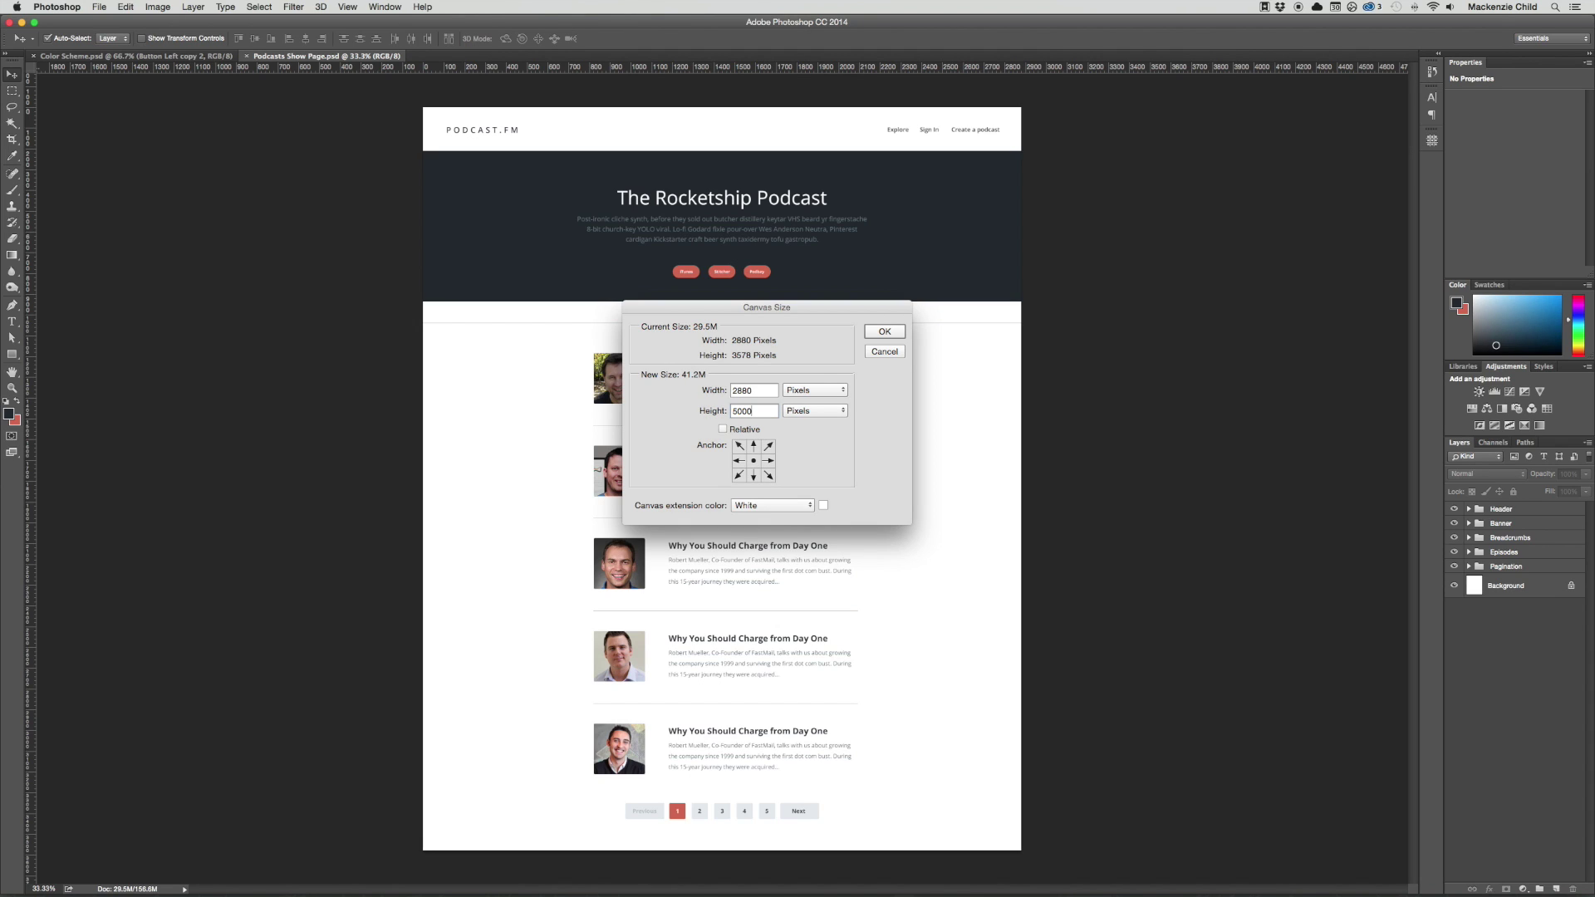
{"action": "left_click", "coordinate": [753, 446]}
{"action": "left_click", "coordinate": [886, 331]}
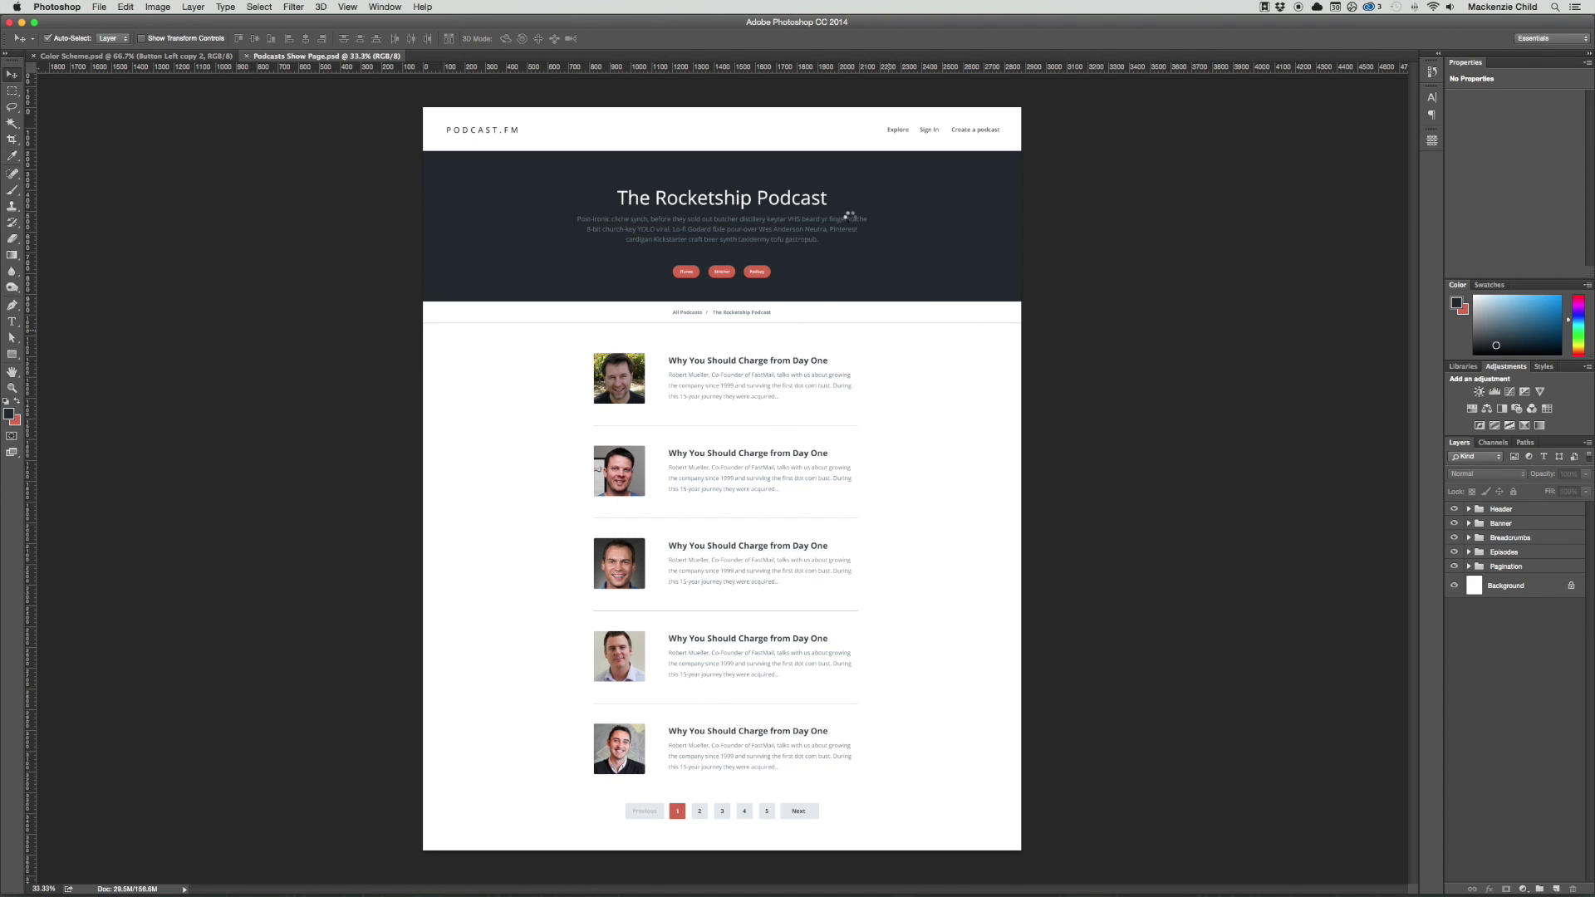
Move all five episode entries and the pagination straight down the page, leaving an empty area below the breadcrumbs
{"action": "scroll", "coordinate": [857, 363], "scroll_direction": "down", "scroll_amount": 8}
{"action": "scroll", "coordinate": [857, 363], "scroll_direction": "left", "scroll_amount": 1}
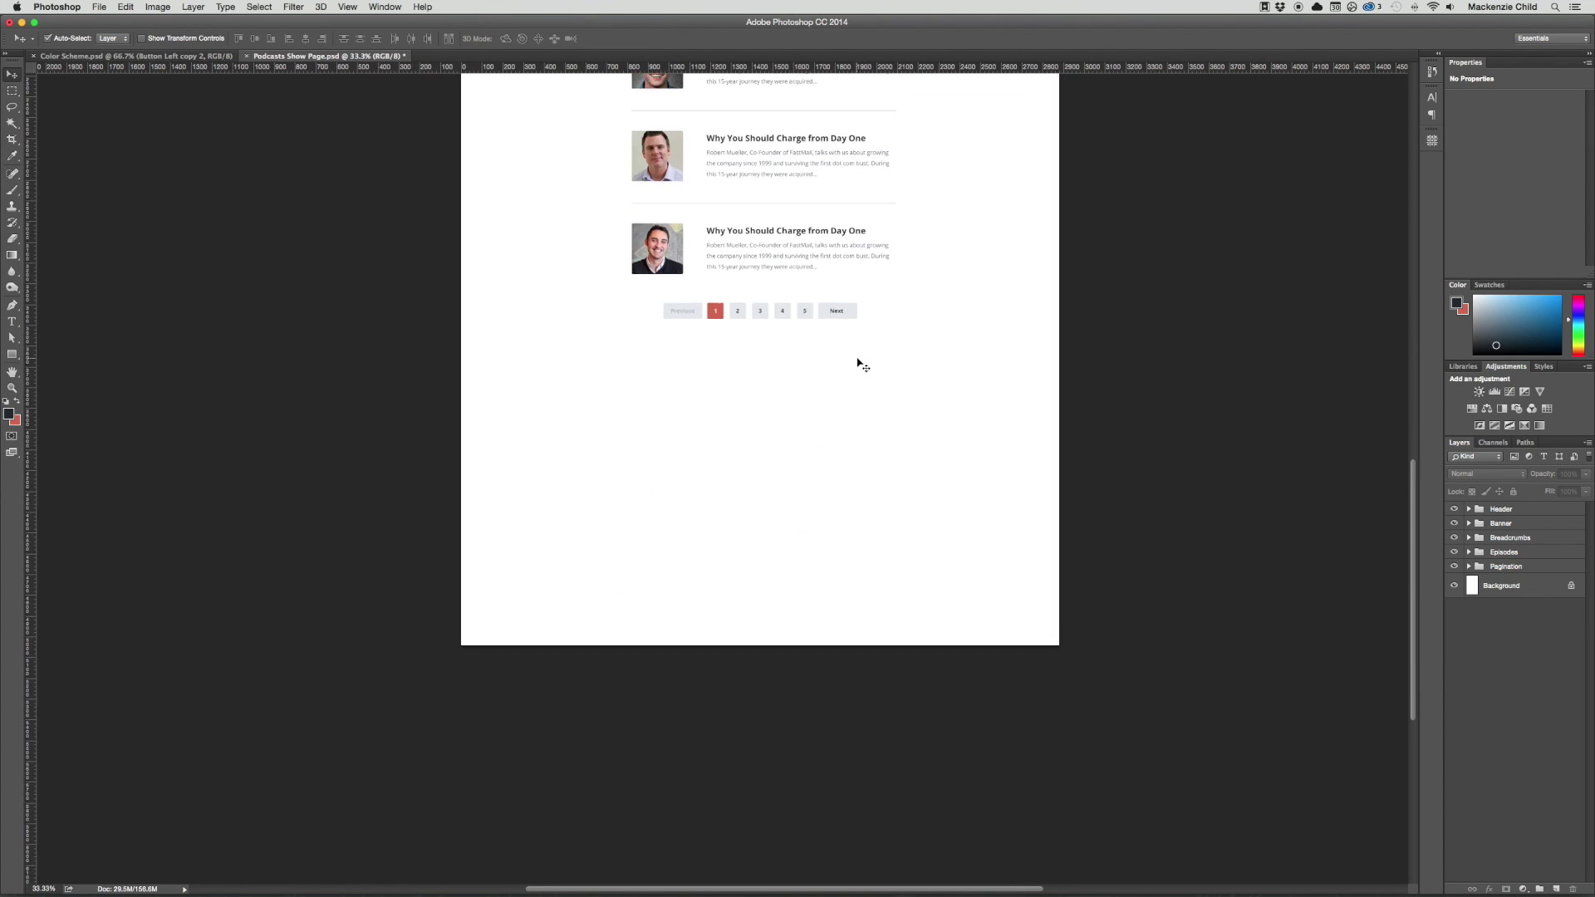
{"action": "scroll", "coordinate": [857, 363], "scroll_direction": "up", "scroll_amount": 8}
{"action": "left_click_drag", "start_coordinate": [607, 198], "coordinate": [986, 740]}
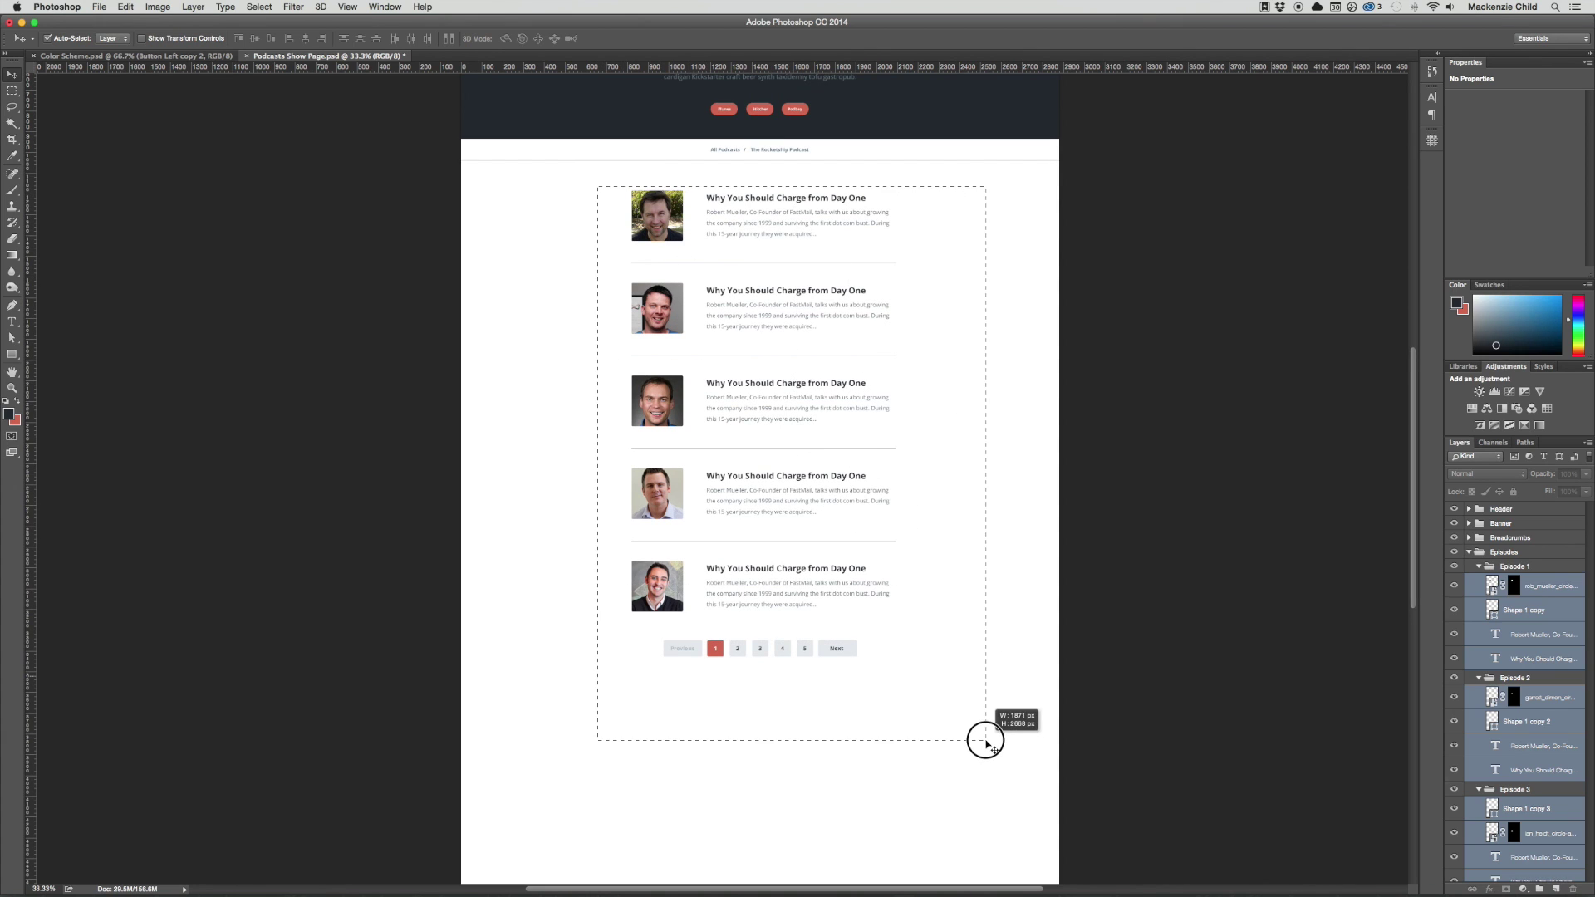
{"action": "left_click_drag", "start_coordinate": [667, 215], "coordinate": [669, 428]}
{"action": "scroll", "coordinate": [764, 366], "scroll_direction": "down", "scroll_amount": 5}
{"action": "scroll", "coordinate": [762, 349], "scroll_direction": "up", "scroll_amount": 10}
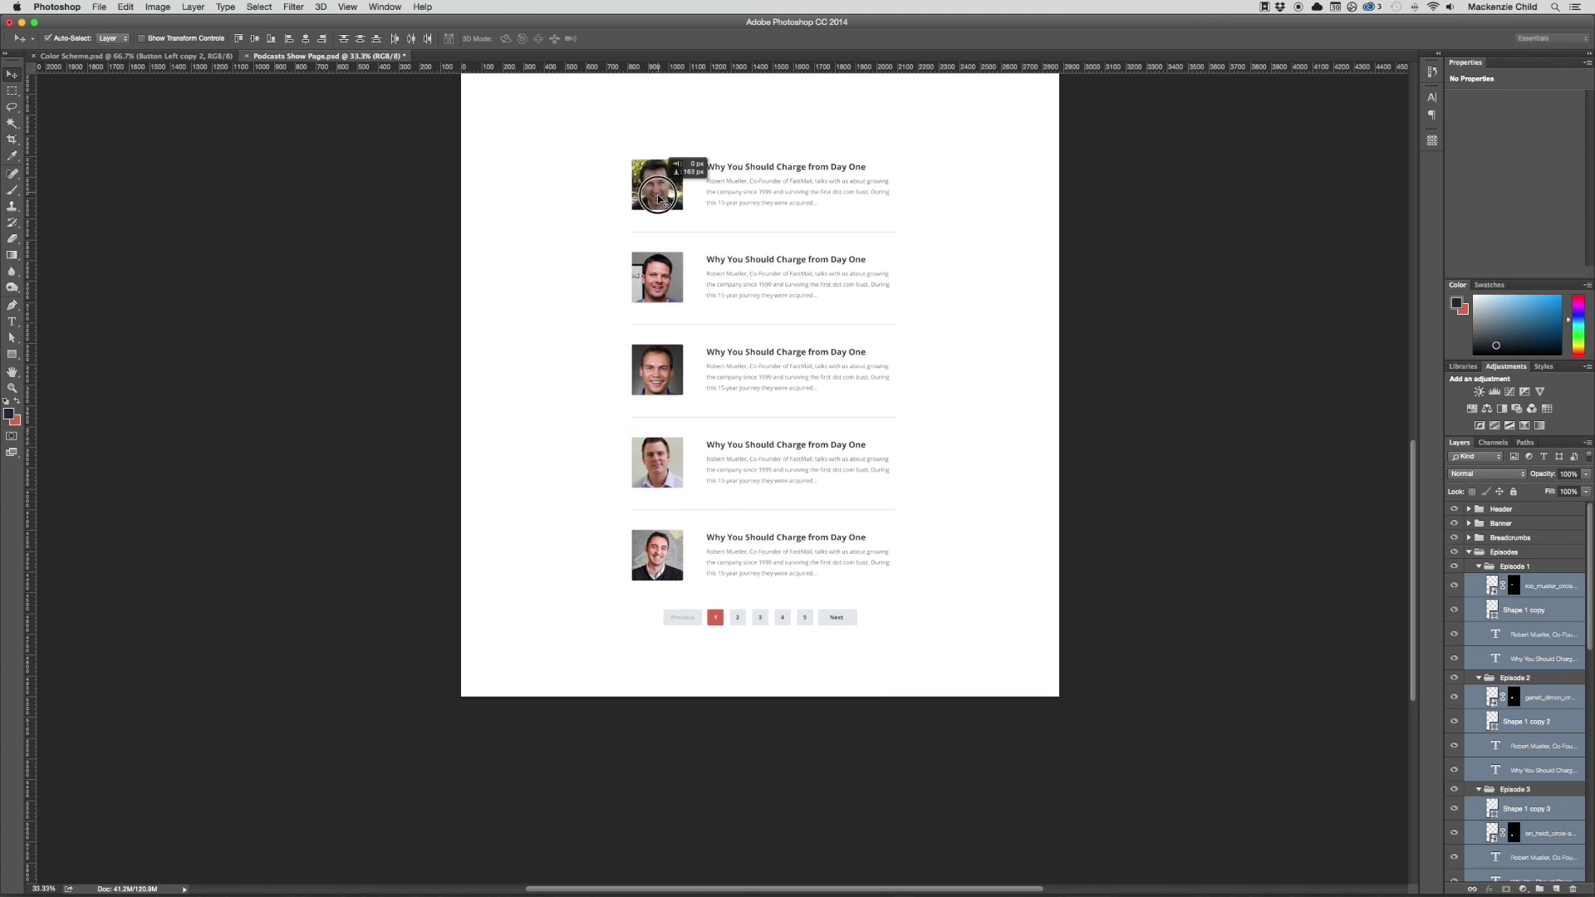
{"action": "scroll", "coordinate": [762, 309], "scroll_direction": "down", "scroll_amount": 1}
{"action": "scroll", "coordinate": [761, 310], "scroll_direction": "up", "scroll_amount": 3}
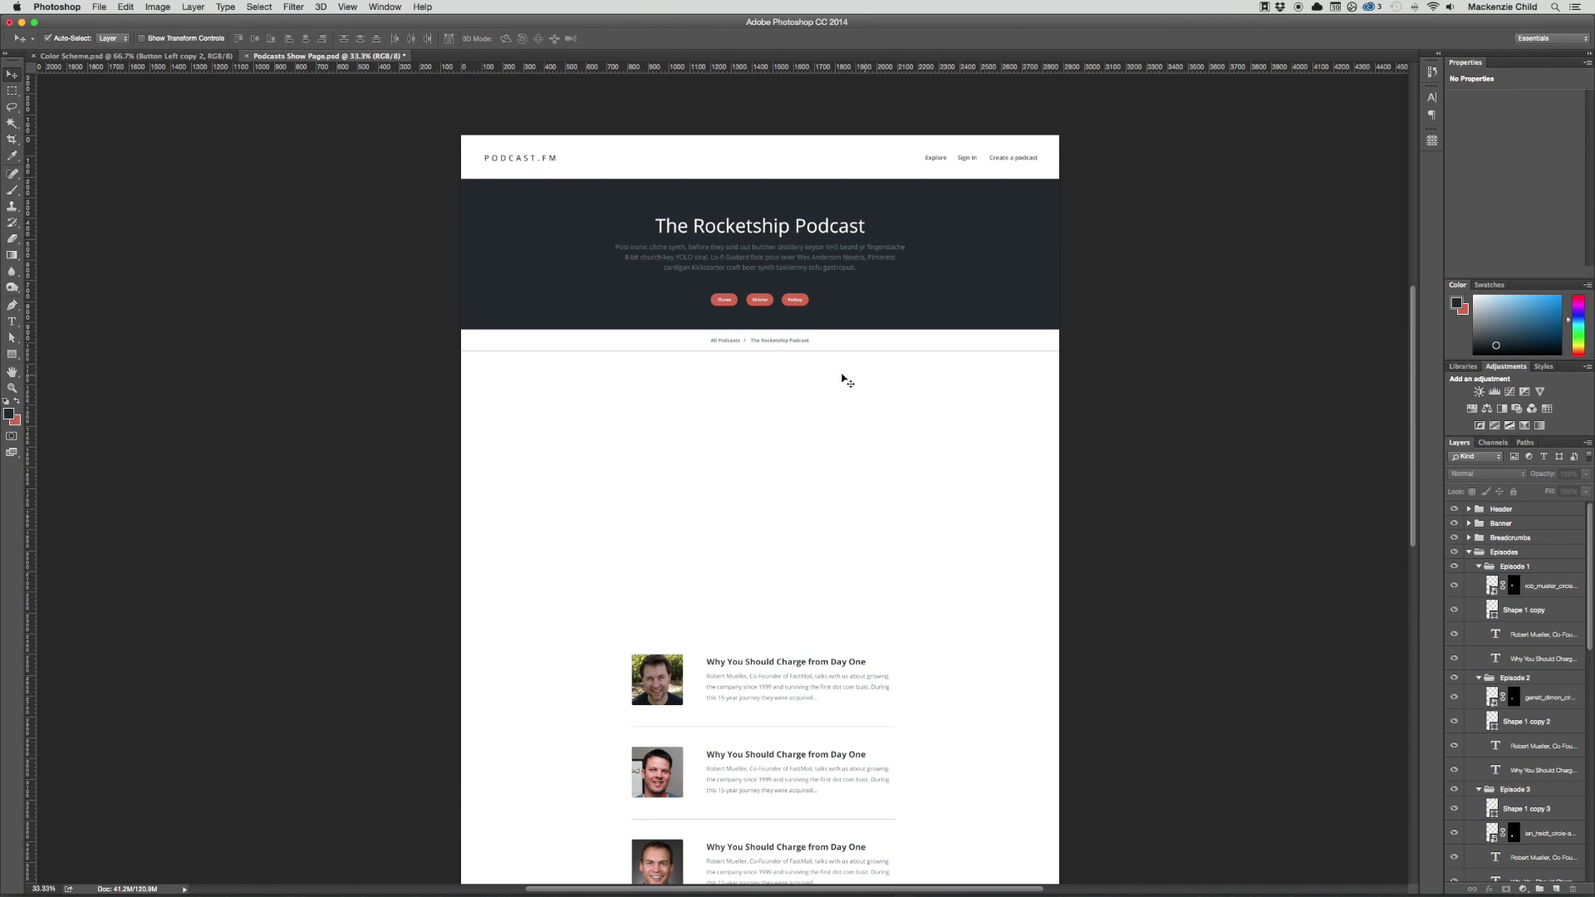
Widen the breadcrumb text box so it can hold a longer line
{"action": "key", "text": "z"}
{"action": "left_click_drag", "start_coordinate": [759, 349], "coordinate": [801, 452]}
{"action": "double_click", "coordinate": [781, 432]}
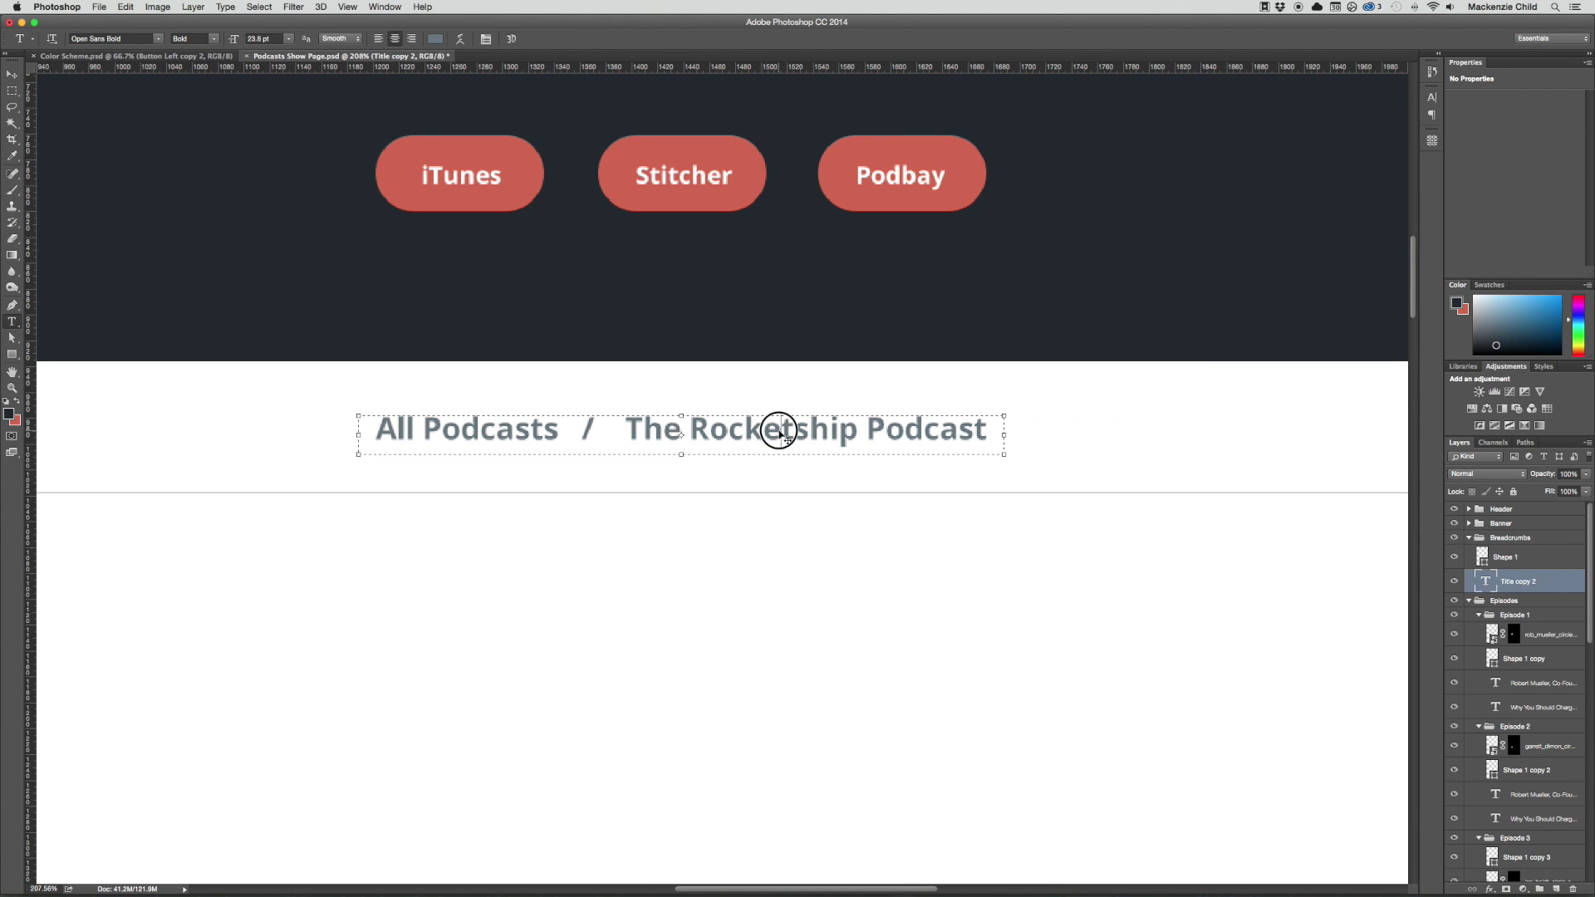
{"action": "left_click_drag", "start_coordinate": [1002, 438], "coordinate": [1319, 441]}
{"action": "key", "text": "super+Return"}
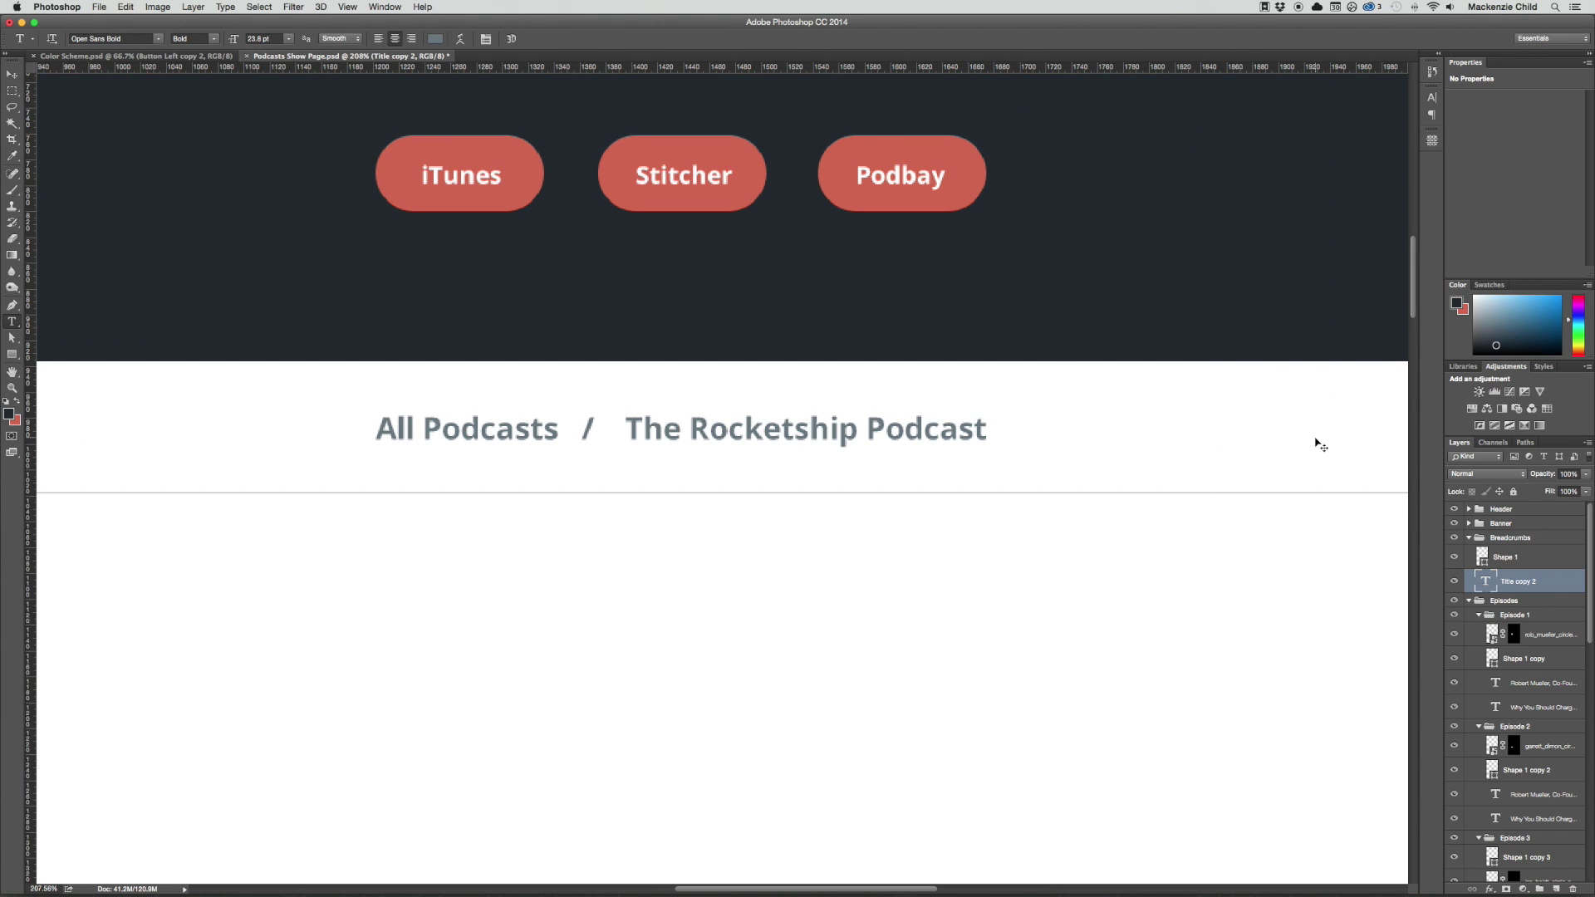
Copy the title text of the first episode entry
{"action": "key", "text": "super+1"}
{"action": "scroll", "coordinate": [1023, 516], "scroll_direction": "down", "scroll_amount": 10}
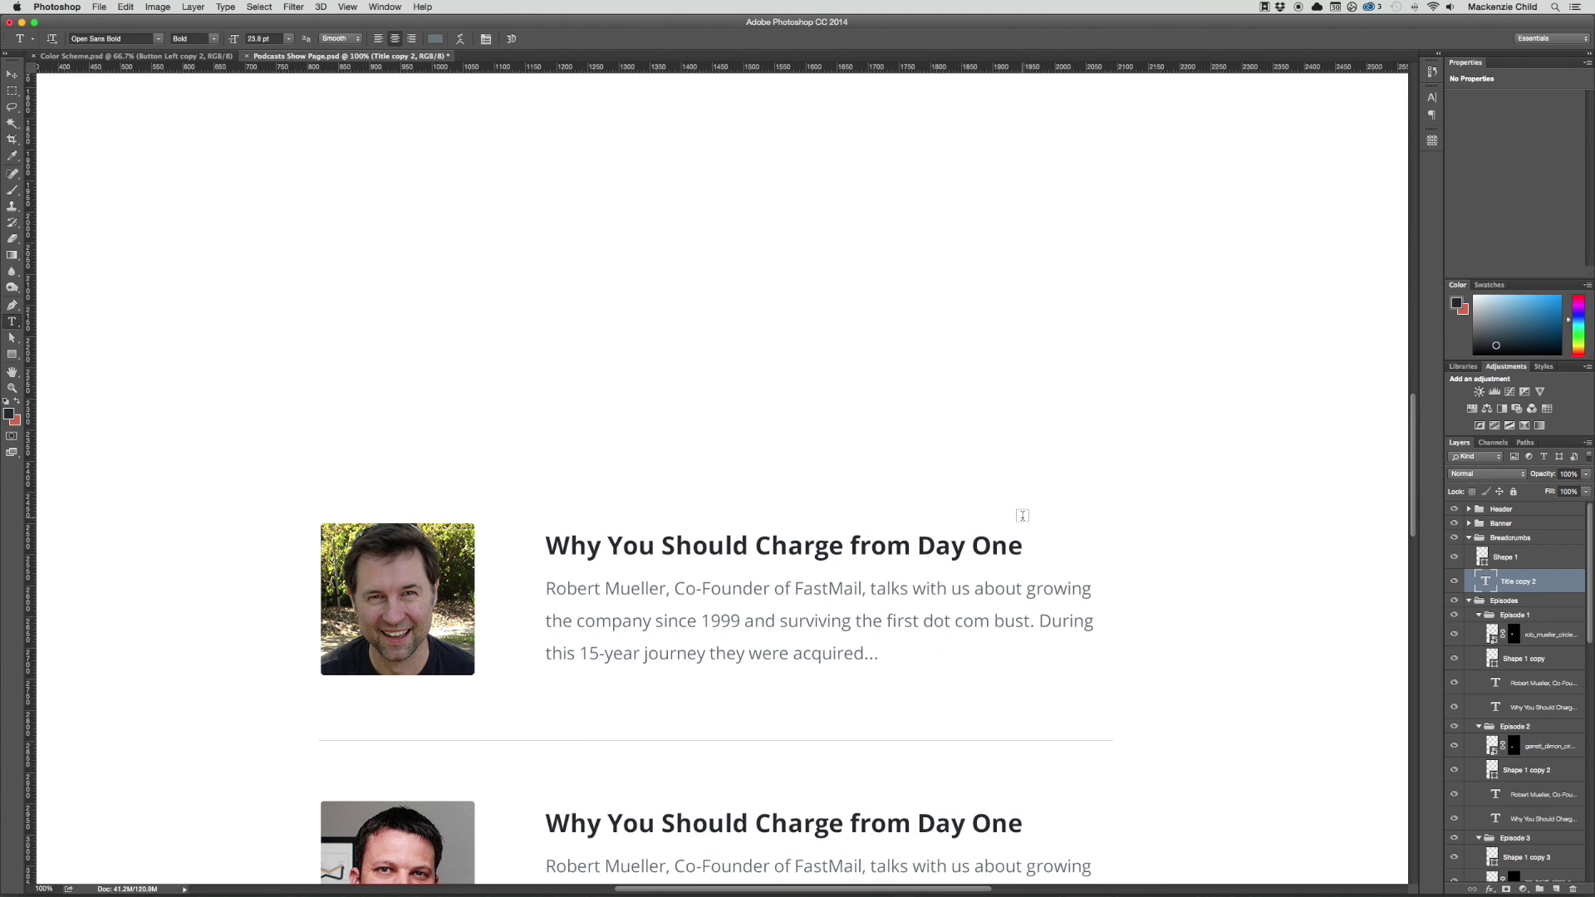
{"action": "left_click", "coordinate": [937, 554]}
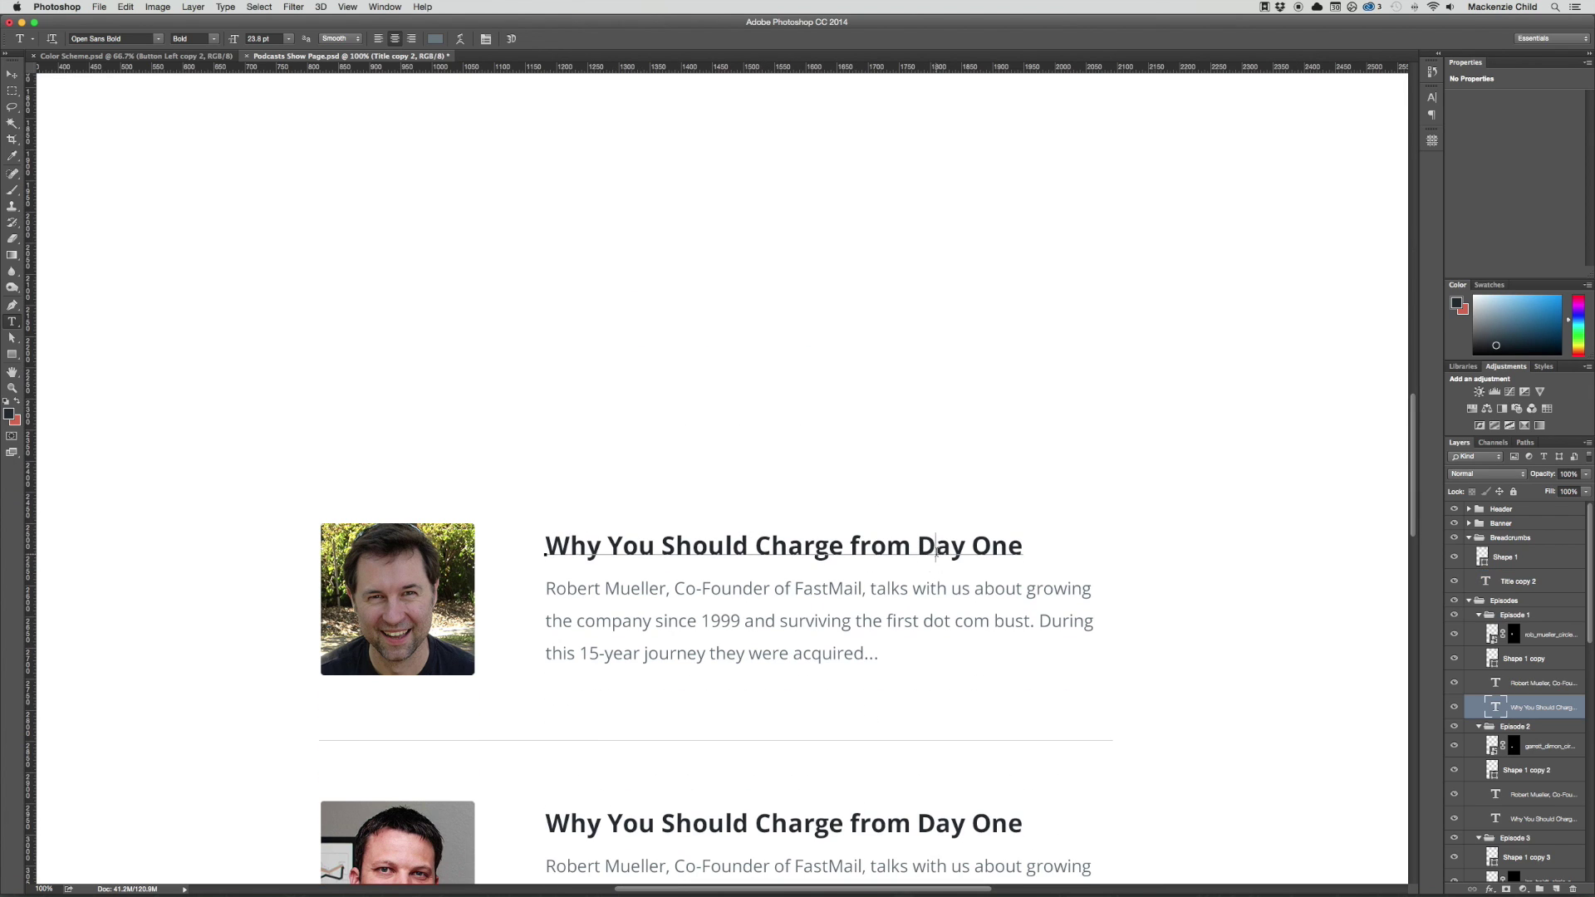
{"action": "key", "text": "super+a"}
{"action": "key", "text": "super+Return"}
Append a slash separator after "The Rocketship Podcast" in the breadcrumb text
{"action": "scroll", "coordinate": [955, 426], "scroll_direction": "up", "scroll_amount": 10}
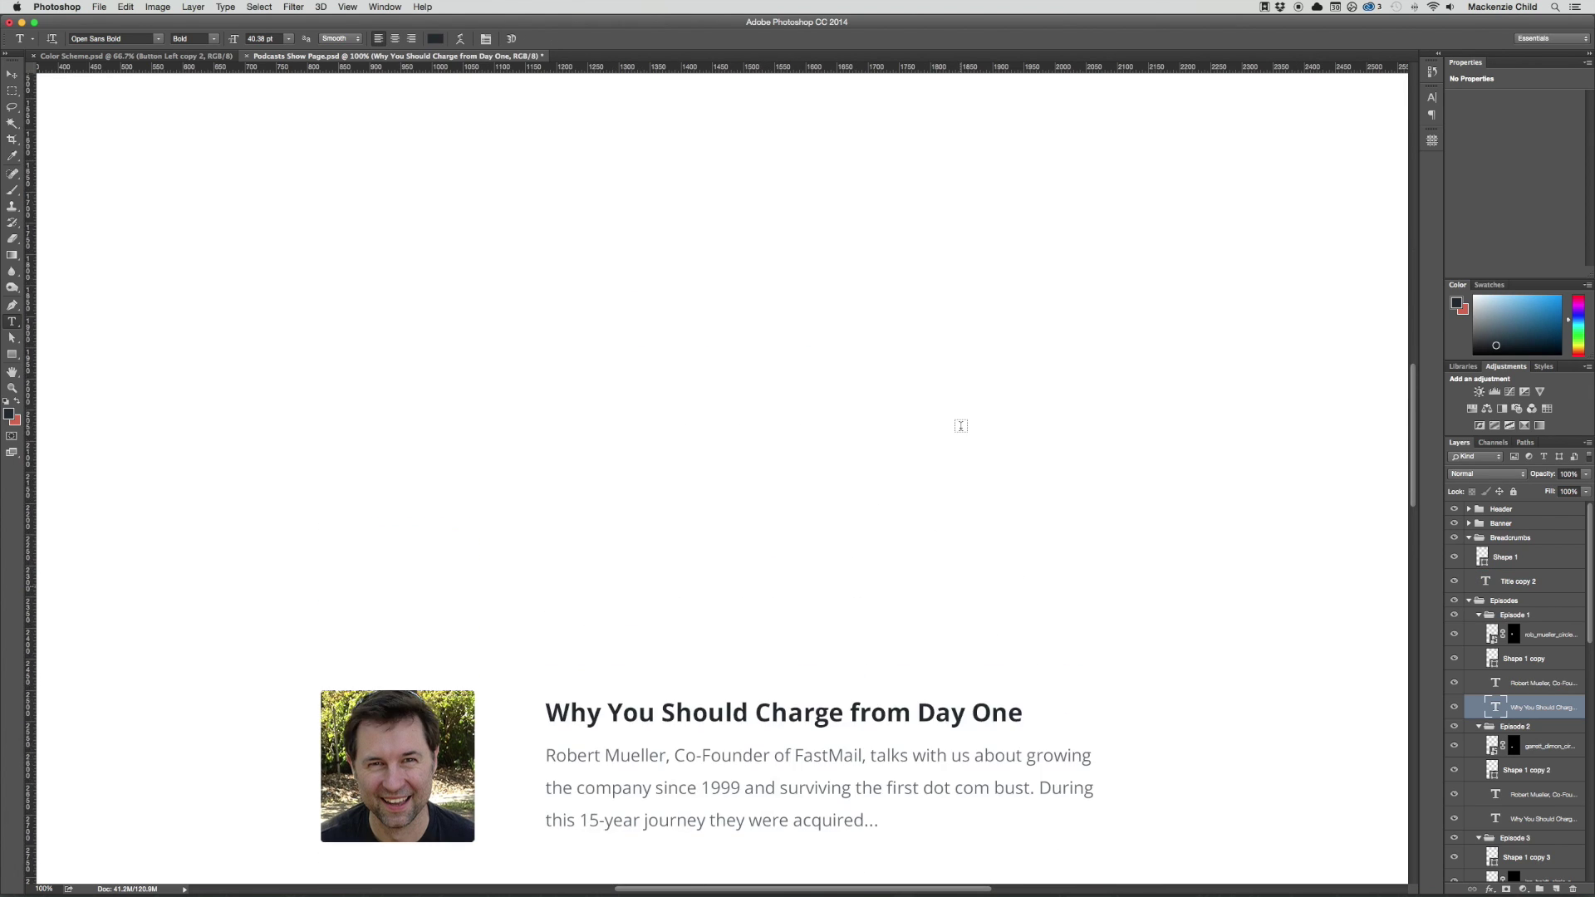
{"action": "left_click", "coordinate": [870, 440]}
{"action": "type", "text": "/  The Rocketship Podcast  /"}
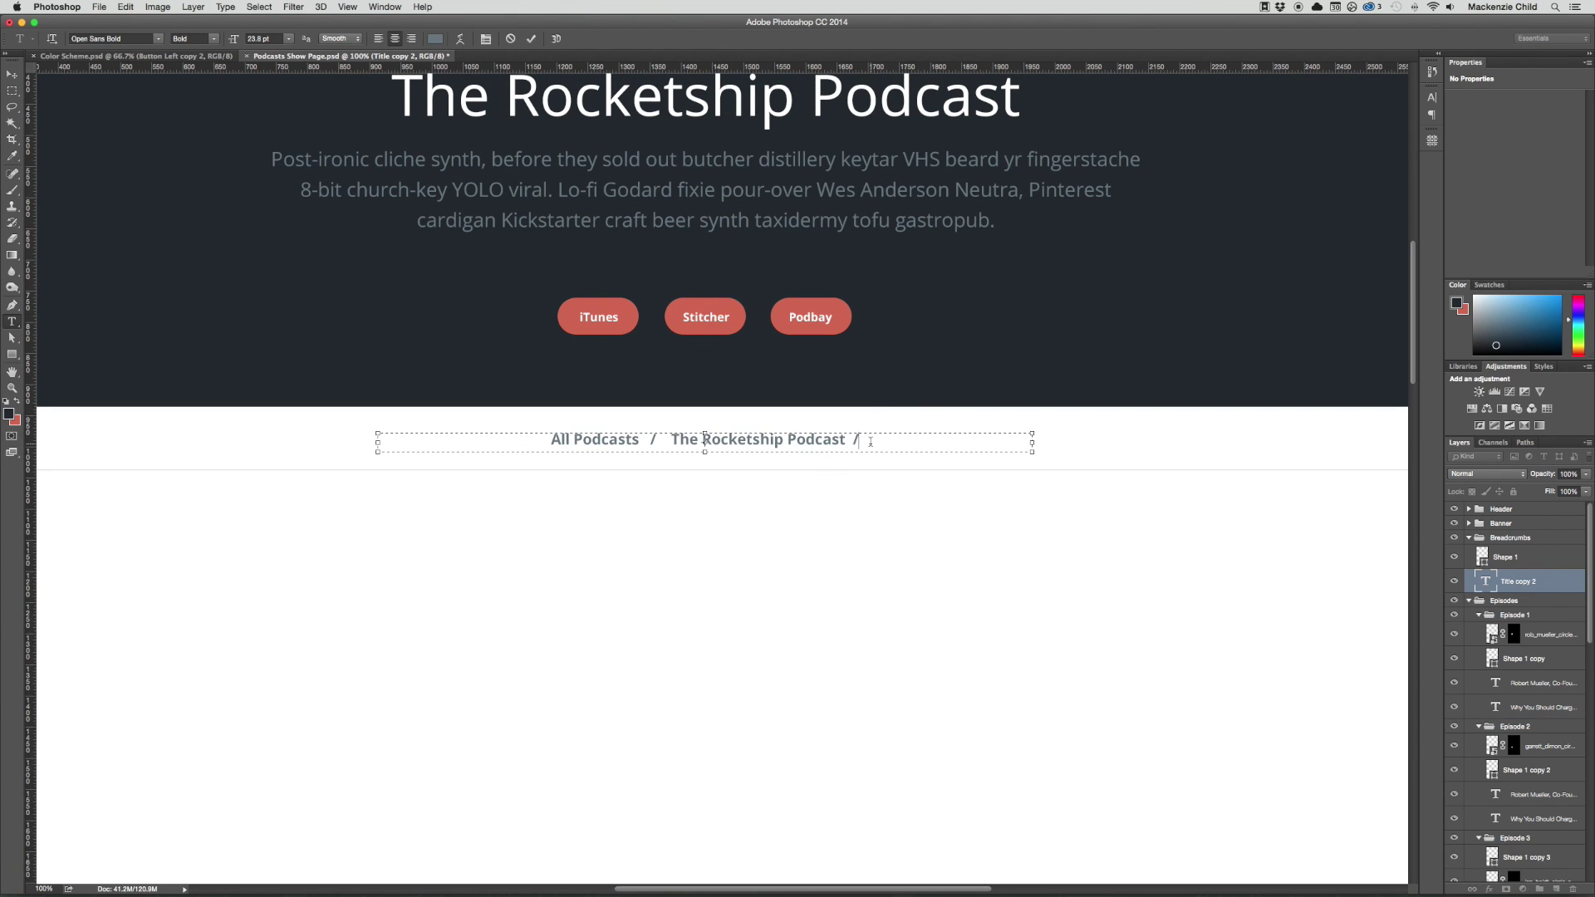
{"action": "key", "text": "BackSpace"}
{"action": "type", "text": "/"}
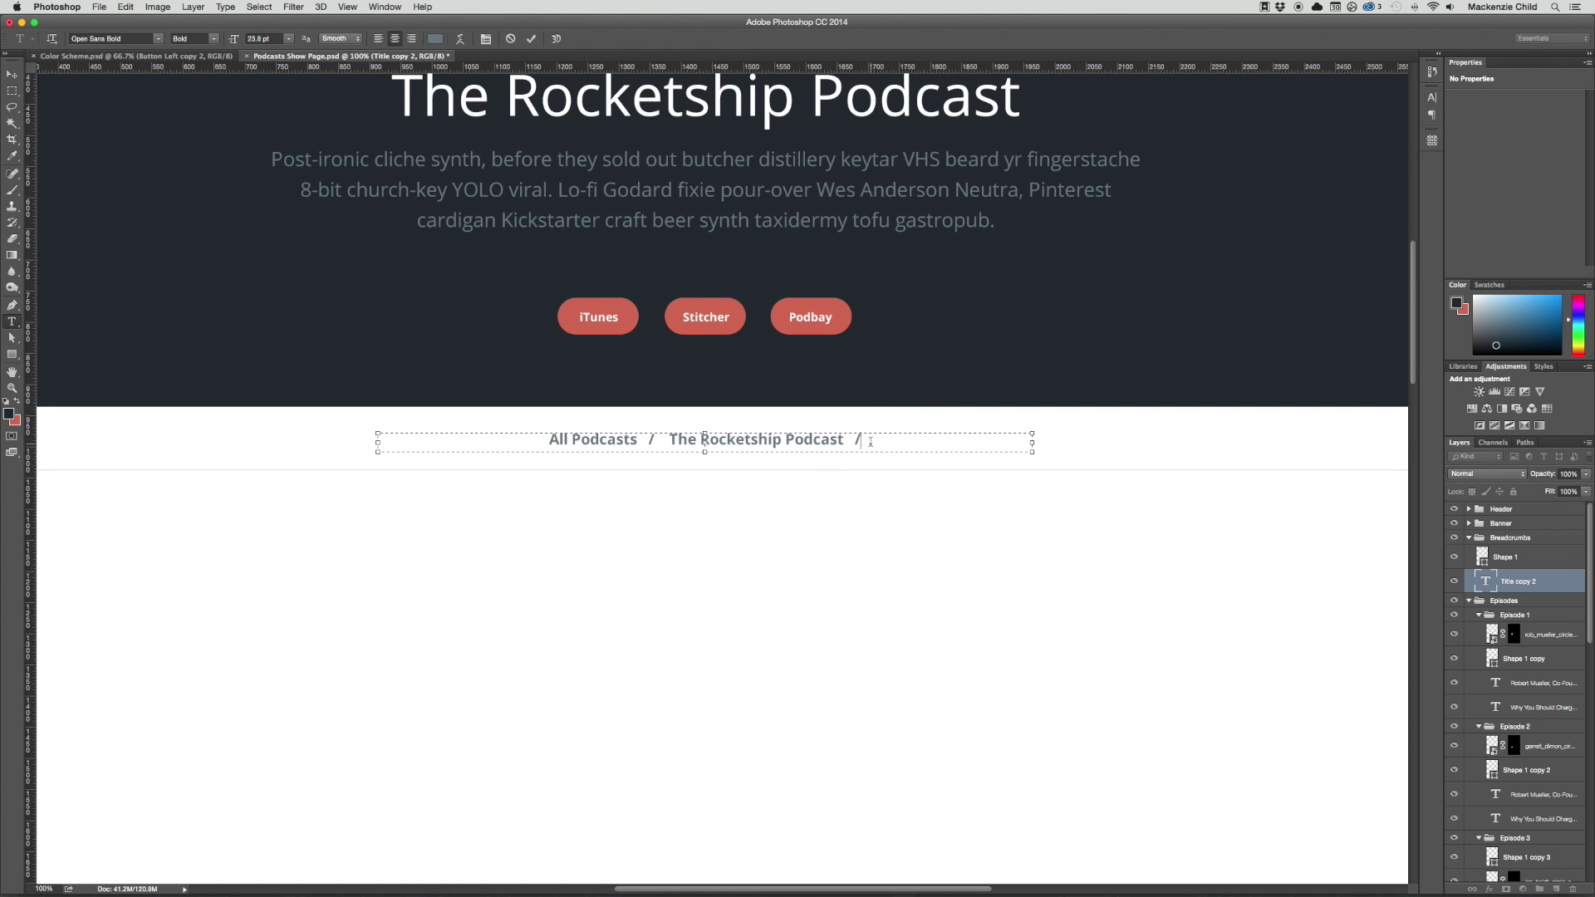
Add "Why you should charge from day one" as the last breadcrumb item, keeping the breadcrumb's own text style
{"action": "key", "text": "super+v"}
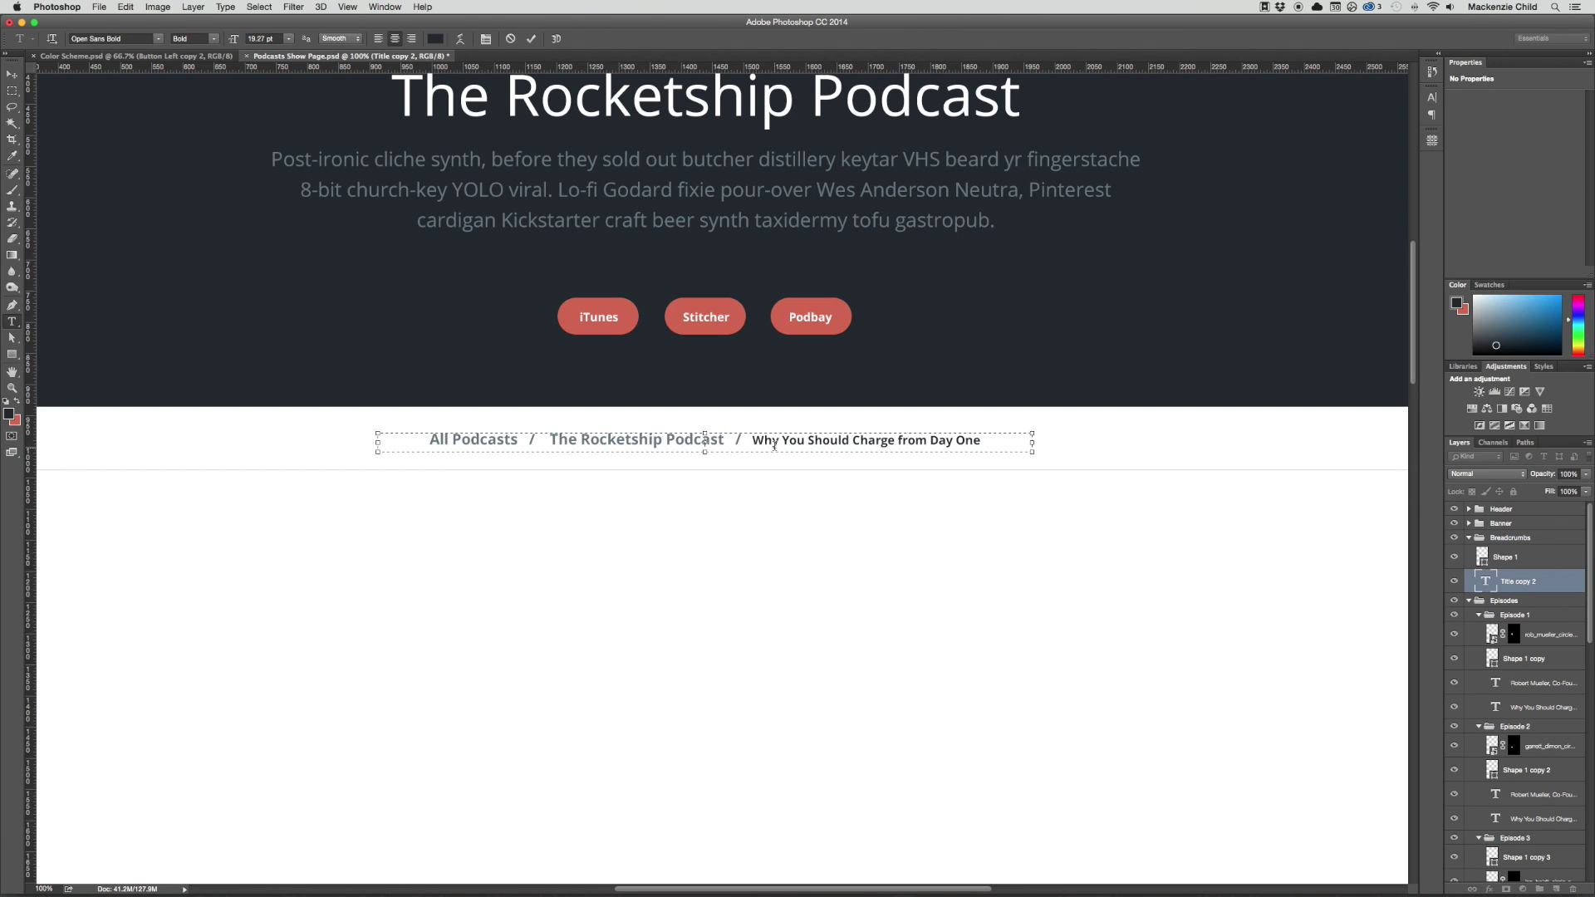
{"action": "key", "text": "super+z"}
{"action": "type", "text": "Why"}
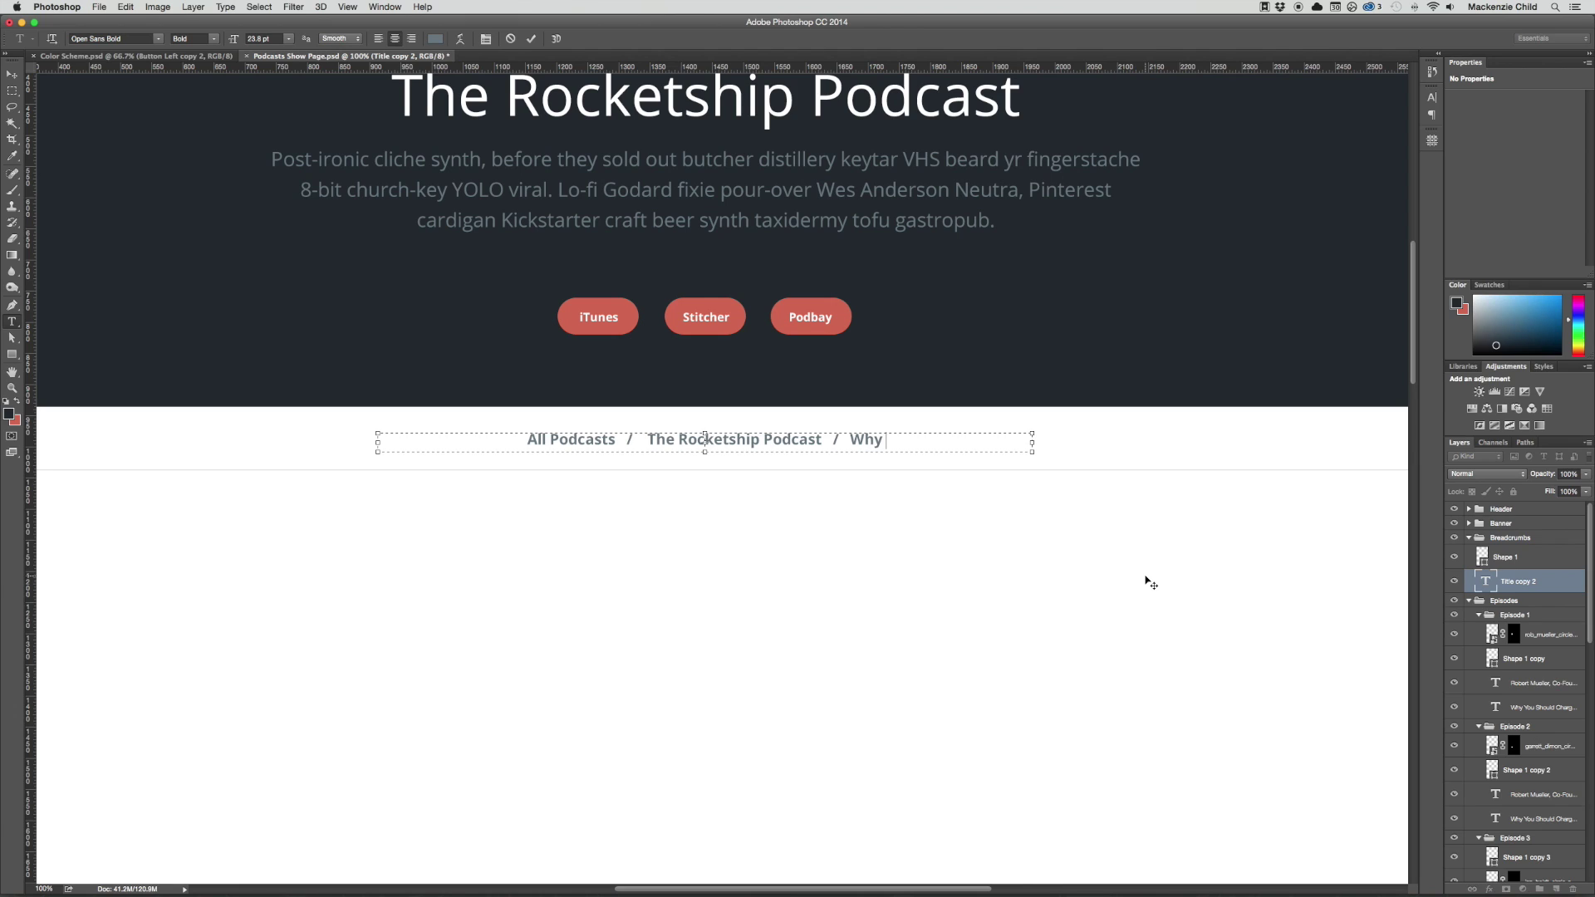
{"action": "type", "text": " you should charg"}
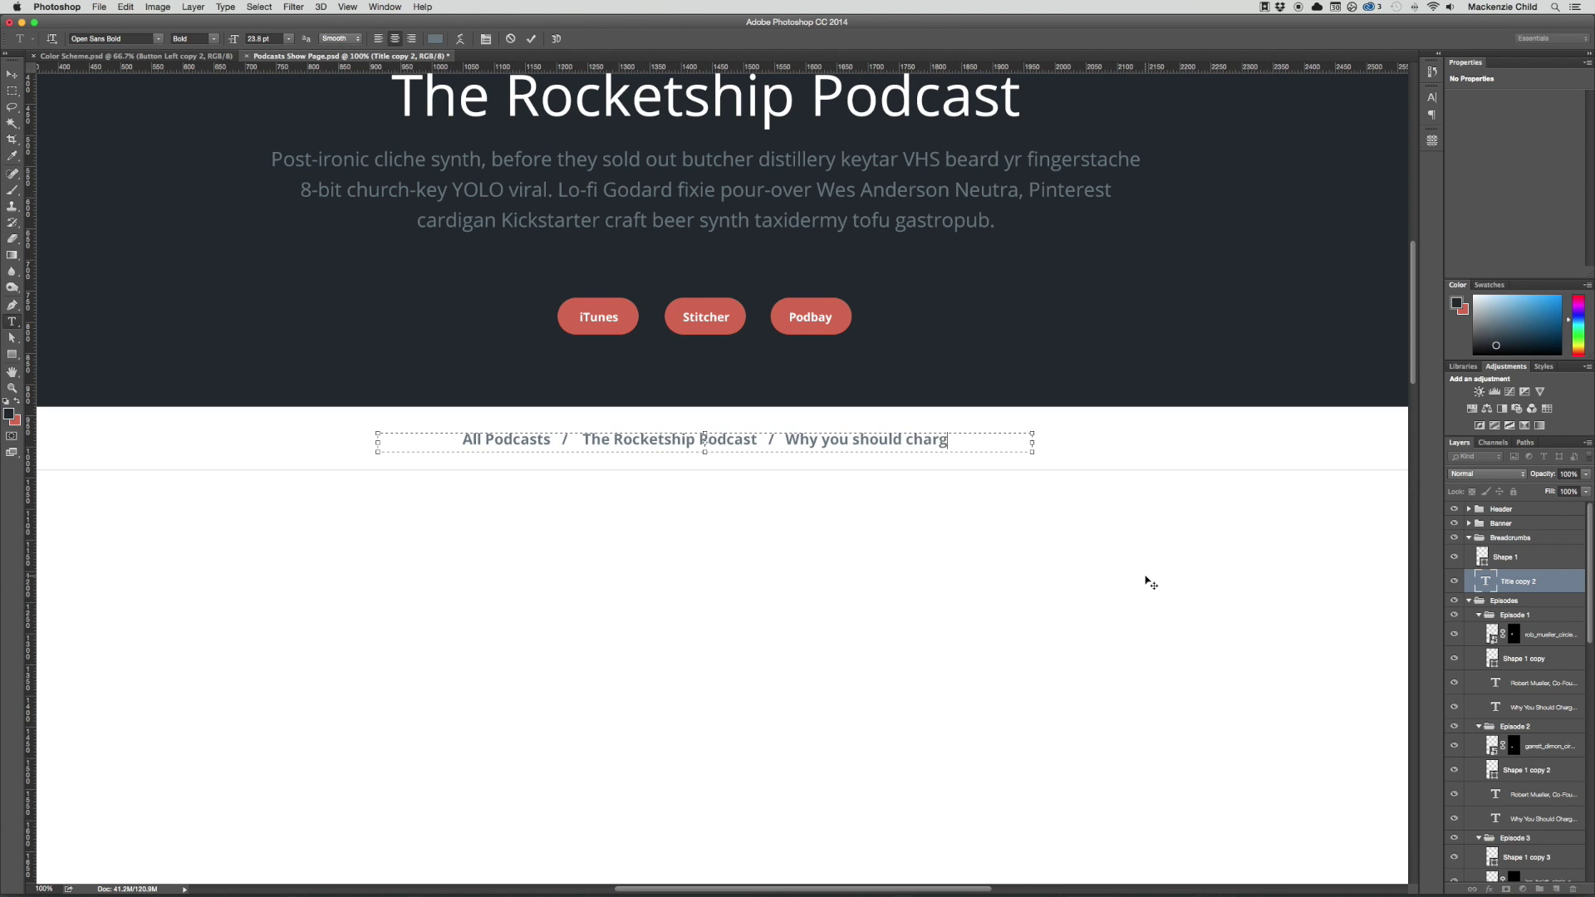
{"action": "type", "text": "e from "}
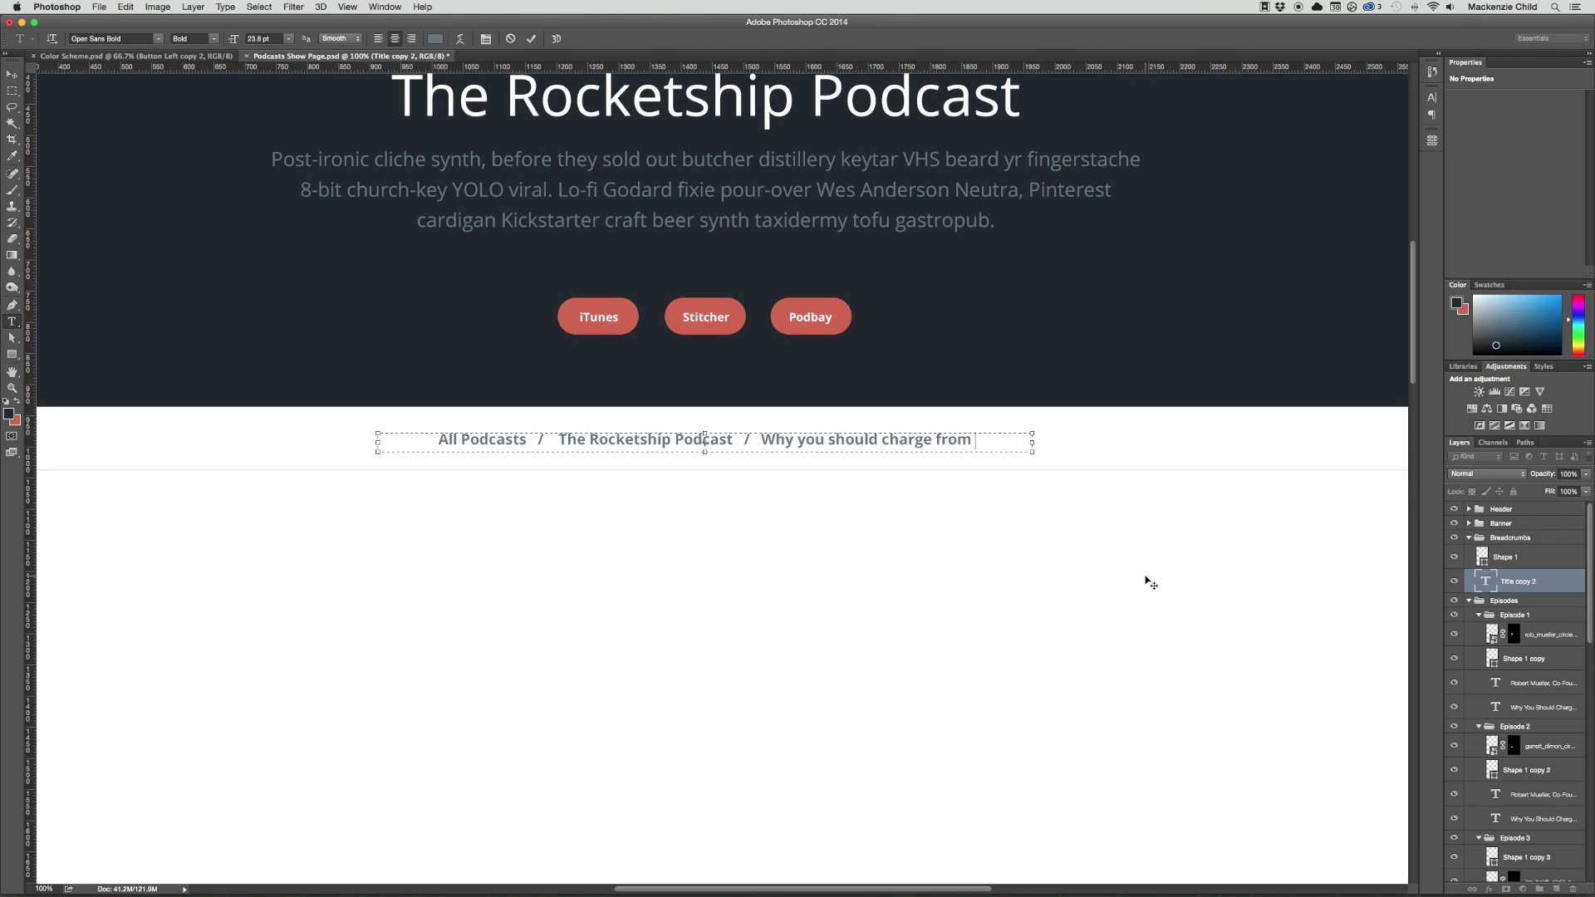
{"action": "type", "text": "day one"}
{"action": "key", "text": "super+Return"}
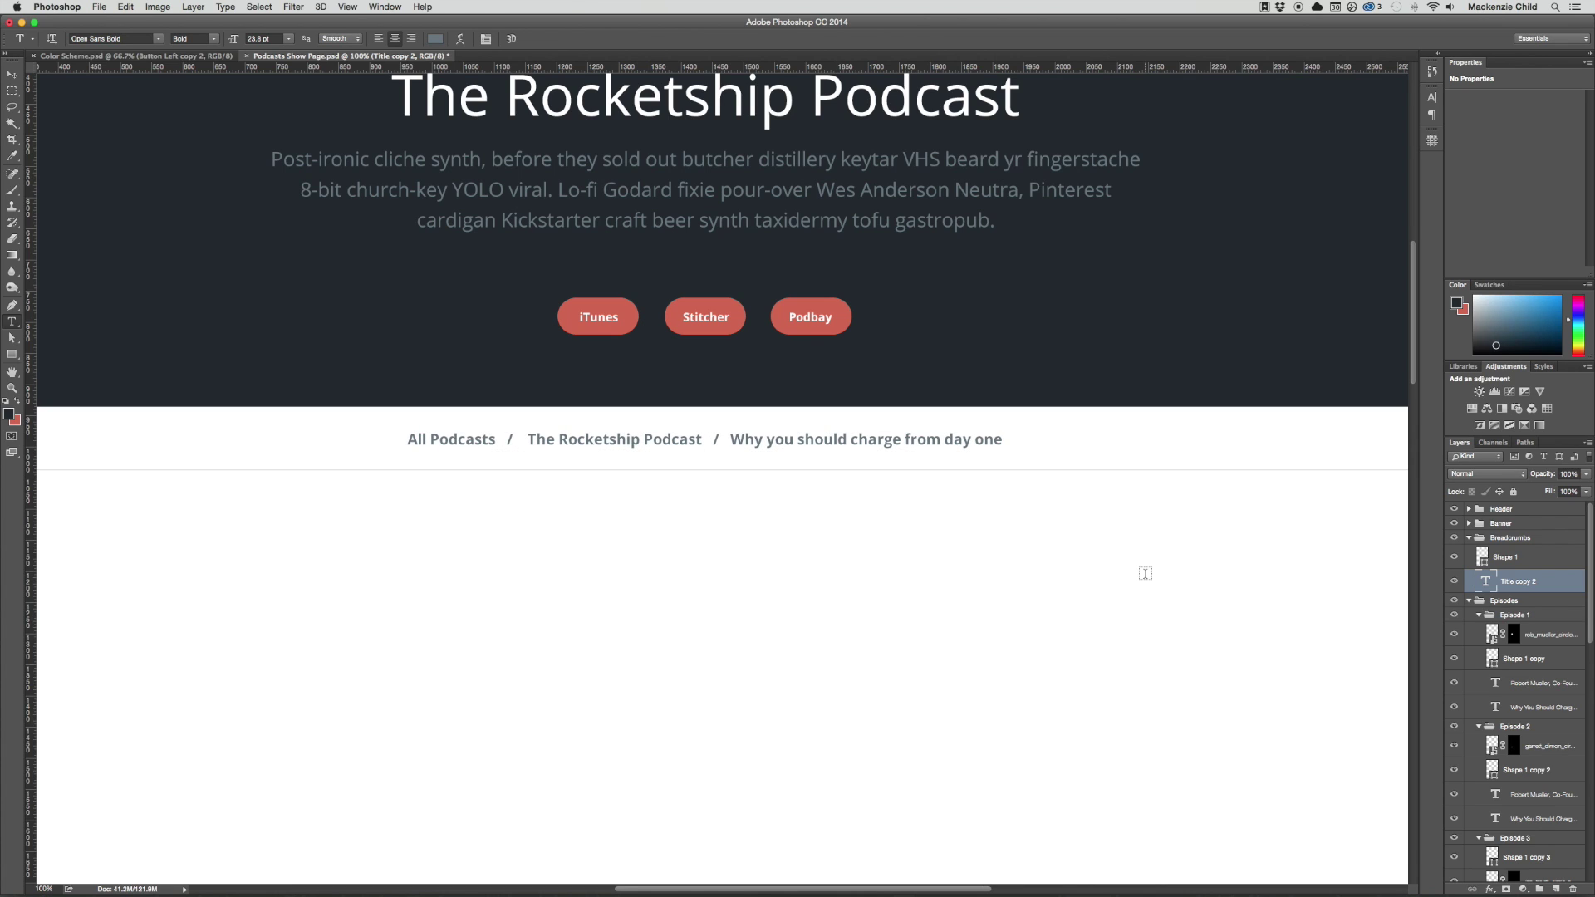
{"action": "key", "text": "super+minus"}
{"action": "scroll", "coordinate": [1036, 520], "scroll_direction": "up", "scroll_amount": 2}
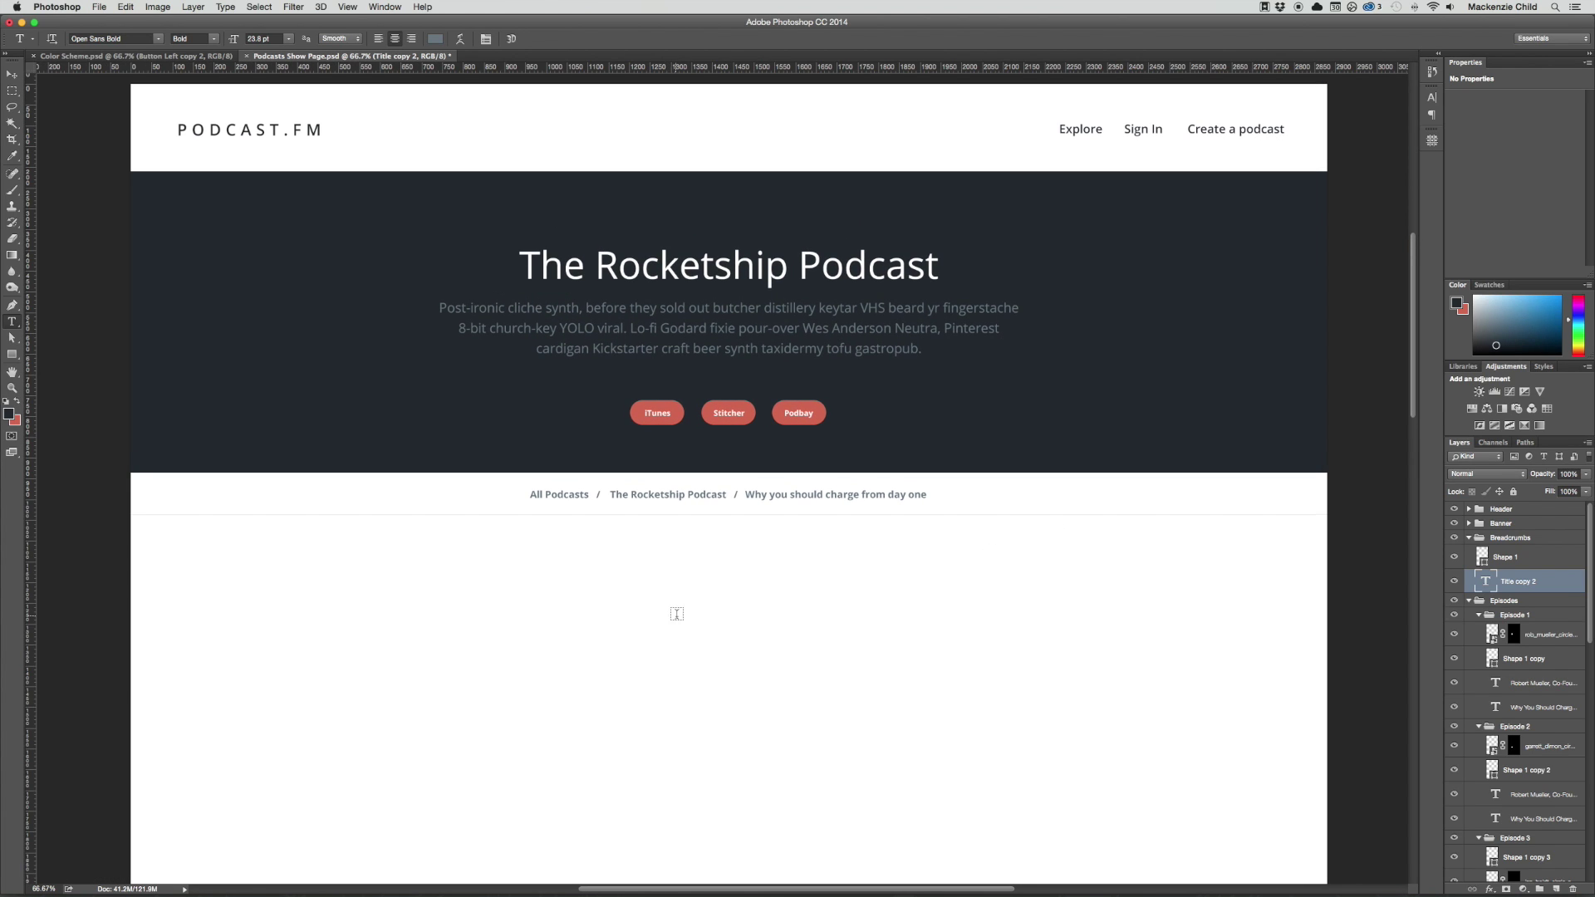
{"action": "key", "text": "v"}
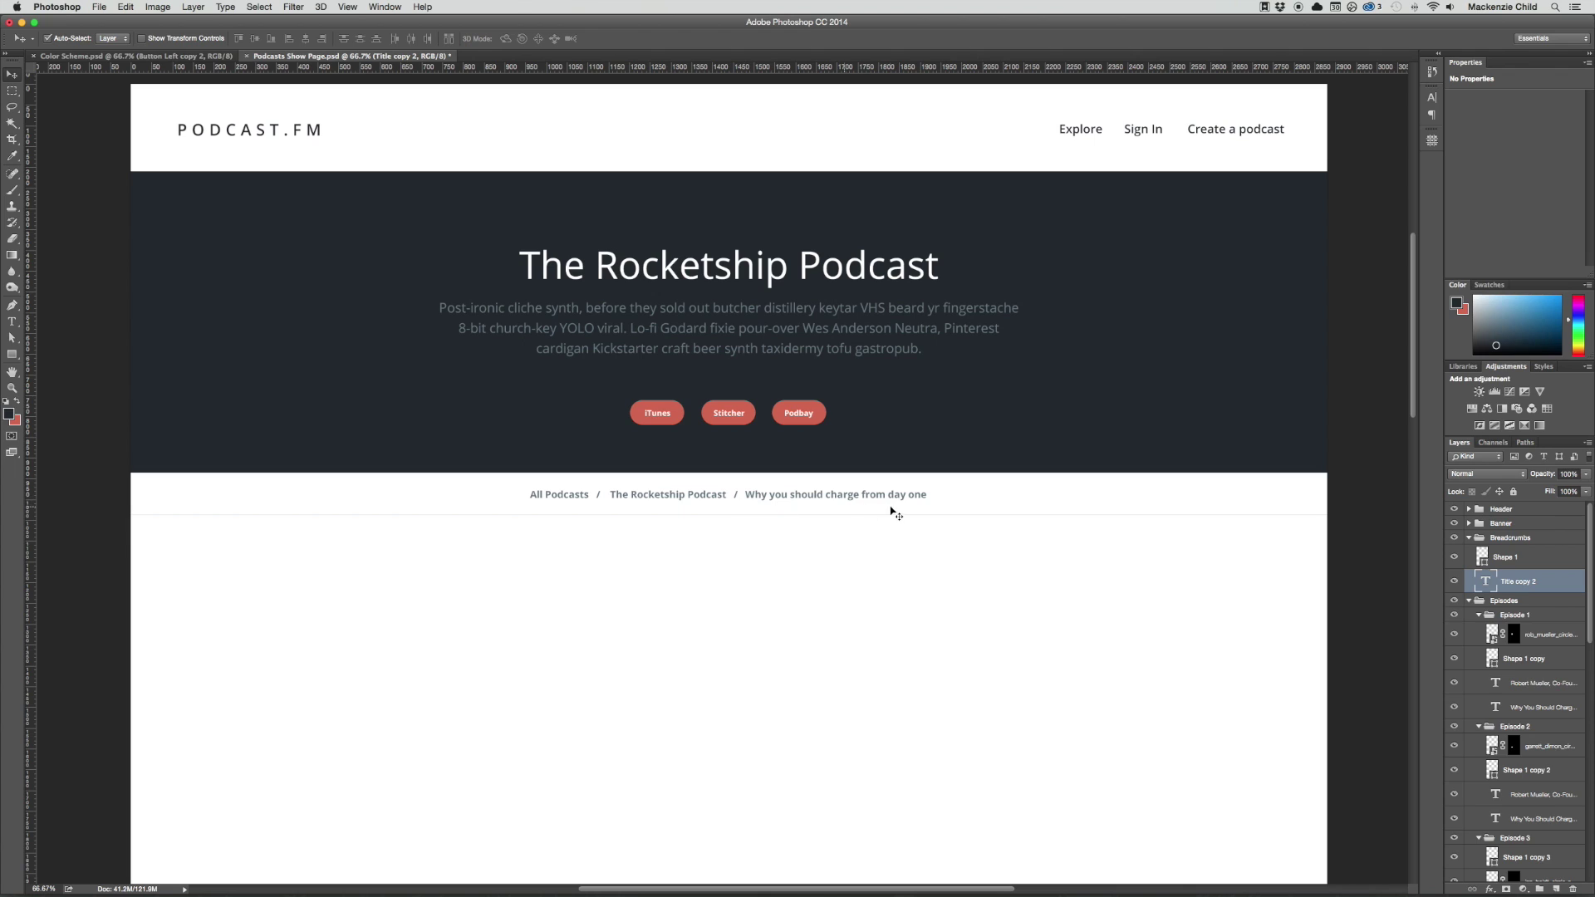
{"action": "scroll", "coordinate": [1046, 562], "scroll_direction": "left", "scroll_amount": 1}
{"action": "scroll", "coordinate": [1046, 563], "scroll_direction": "up", "scroll_amount": 1}
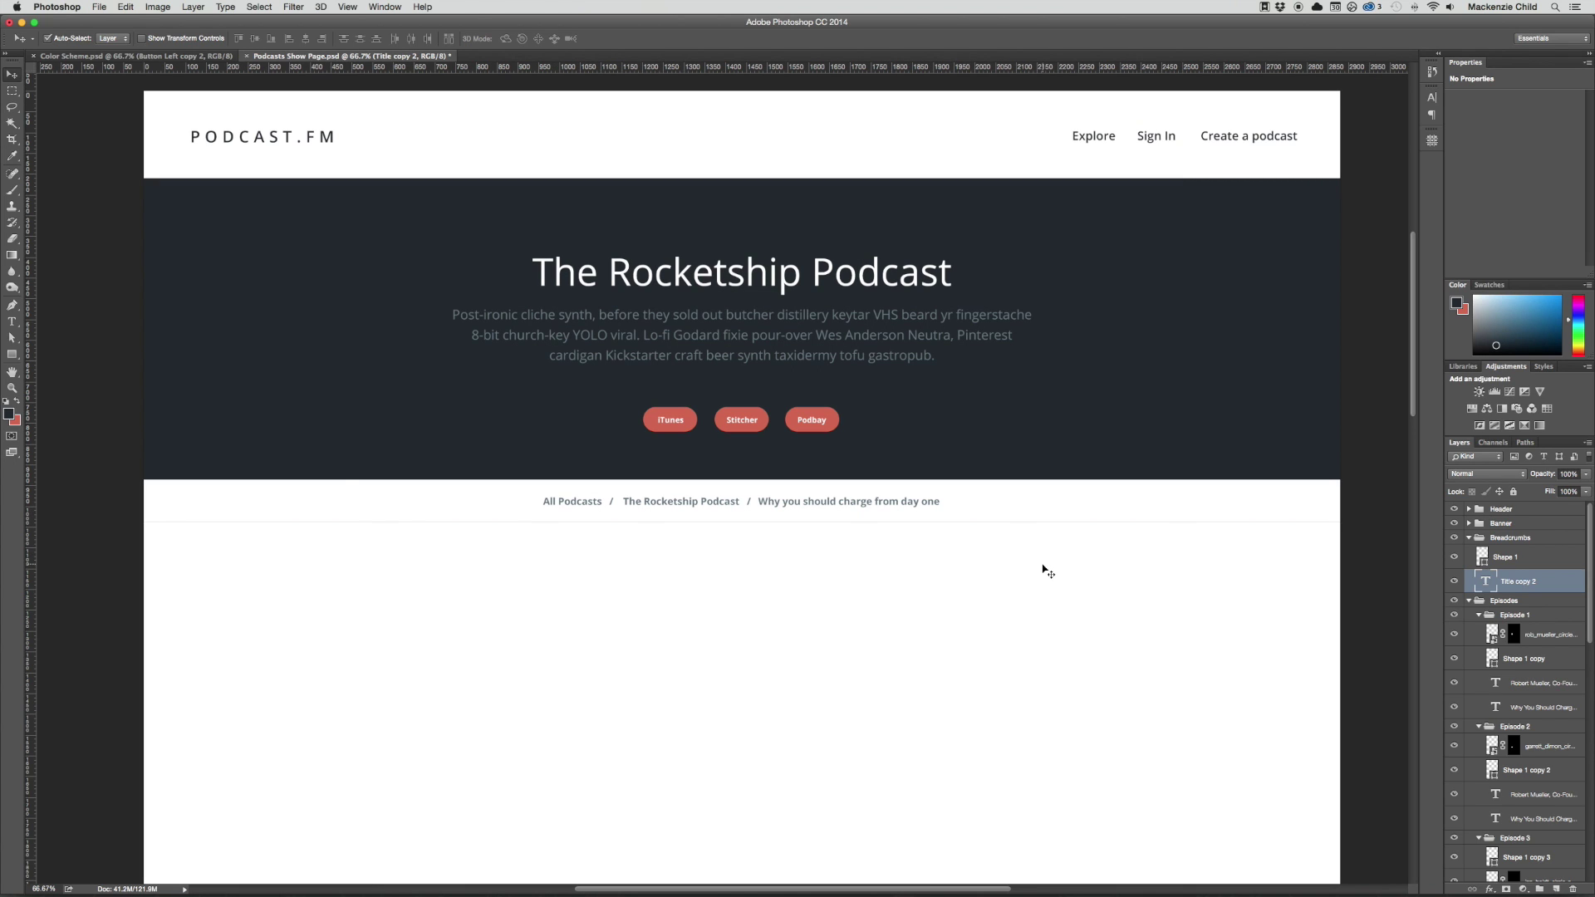
Switch to Illustrator and examine the Episodes wireframe's layout, comparing it with the Podcast Show wireframe
{"action": "key", "text": "super"}
{"action": "key", "text": "super+Tab"}
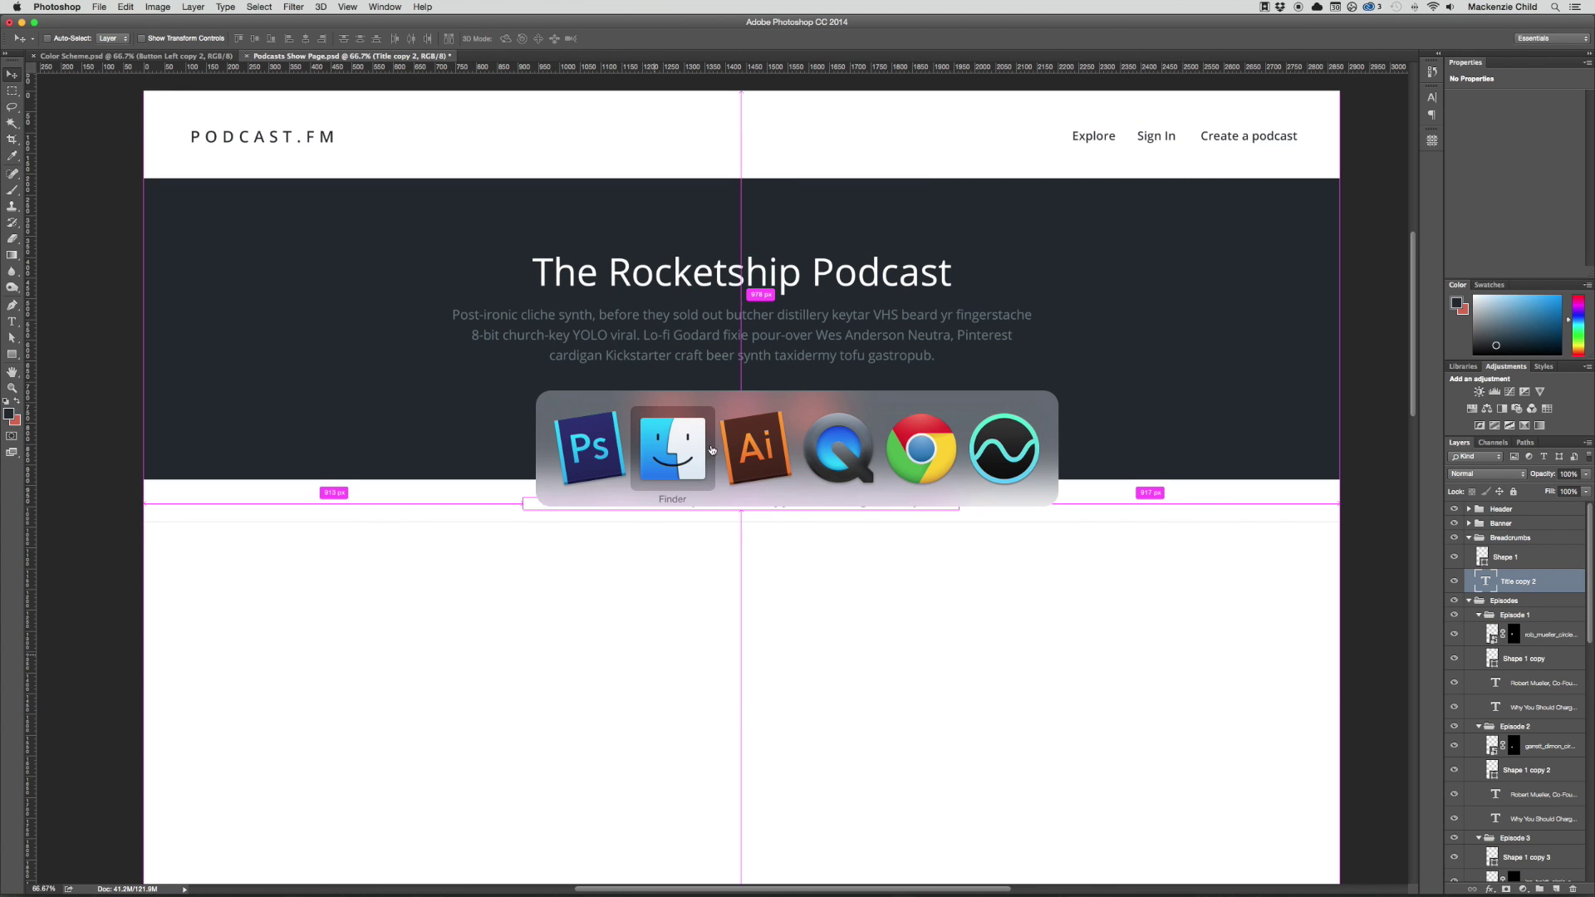
{"action": "left_click", "coordinate": [762, 450]}
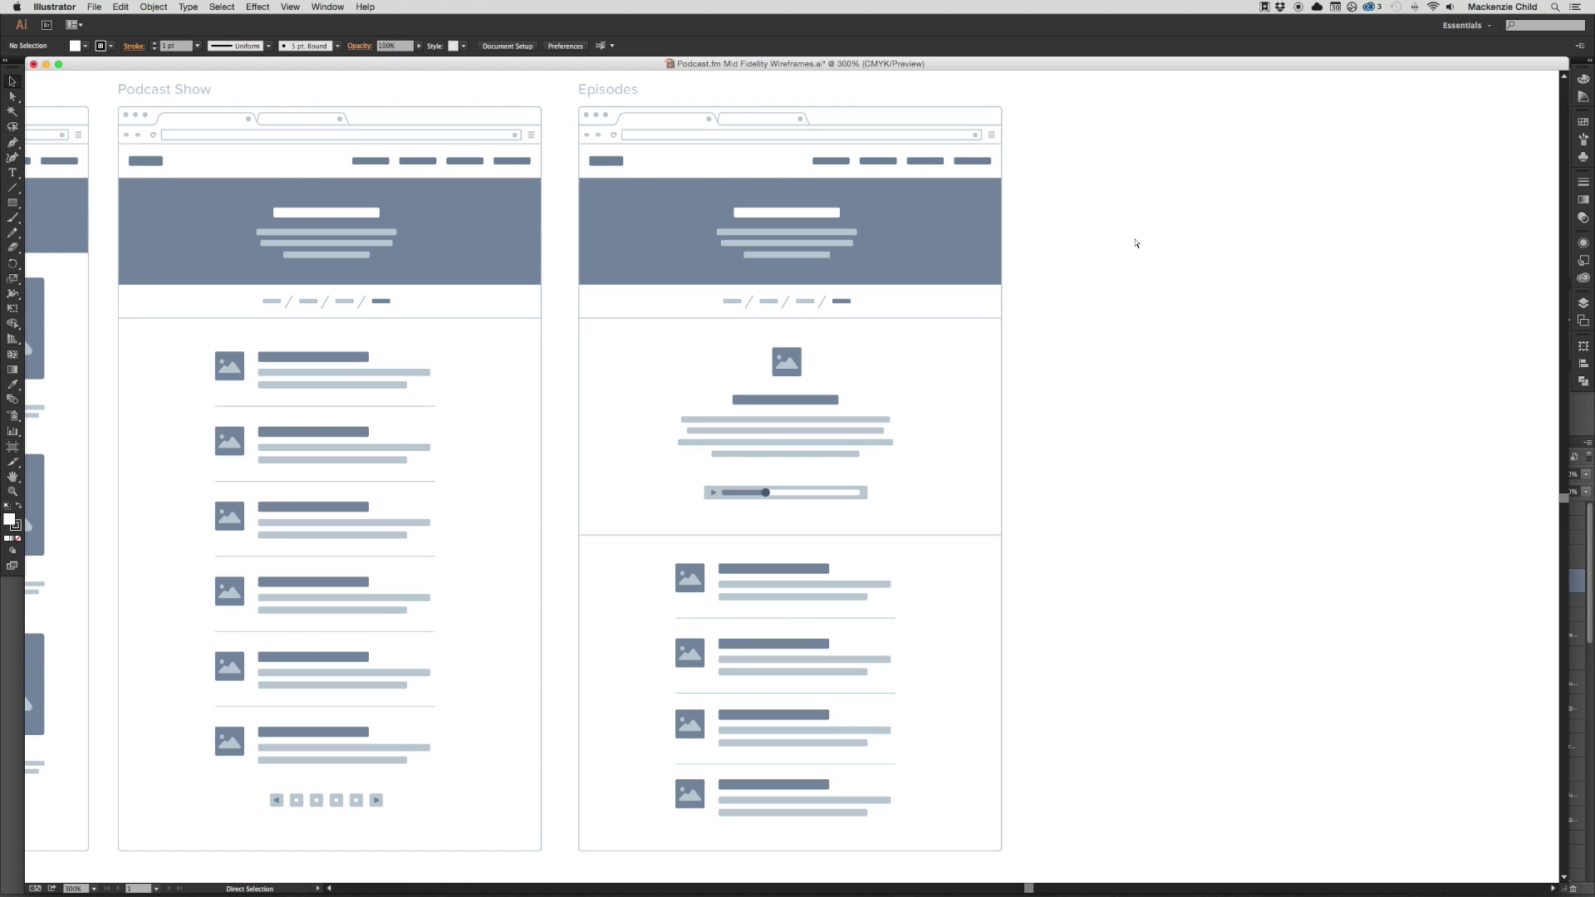
{"action": "key", "text": "super+equal"}
{"action": "left_click_drag", "start_coordinate": [1135, 241], "coordinate": [1024, 494]}
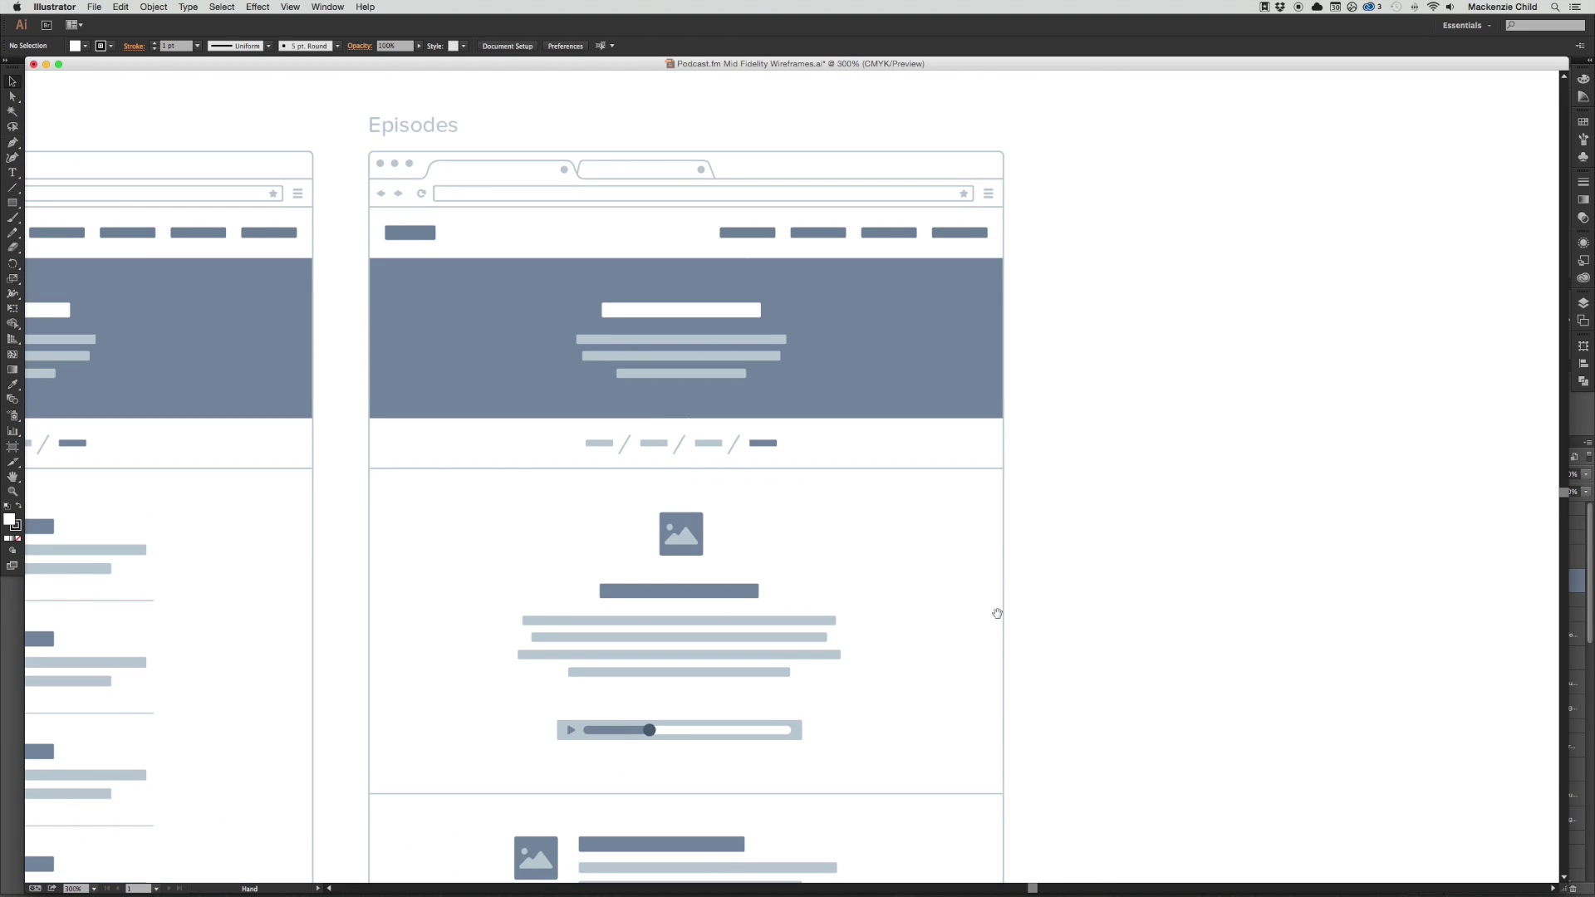
{"action": "left_click_drag", "start_coordinate": [983, 599], "coordinate": [1017, 573]}
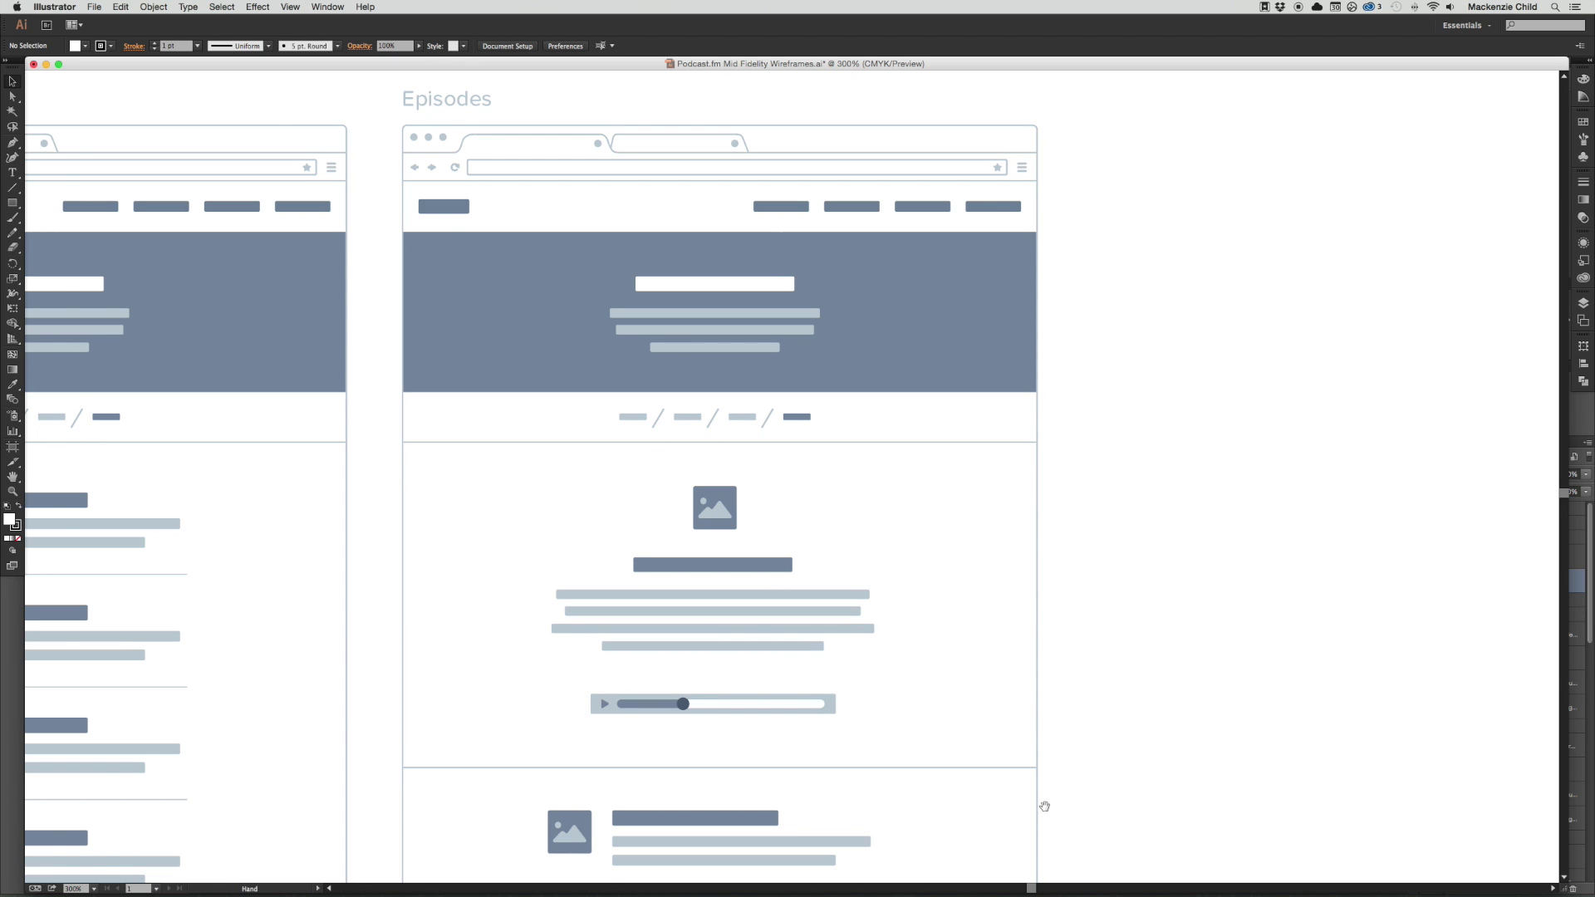
{"action": "scroll", "coordinate": [746, 581], "scroll_direction": "down", "scroll_amount": 5}
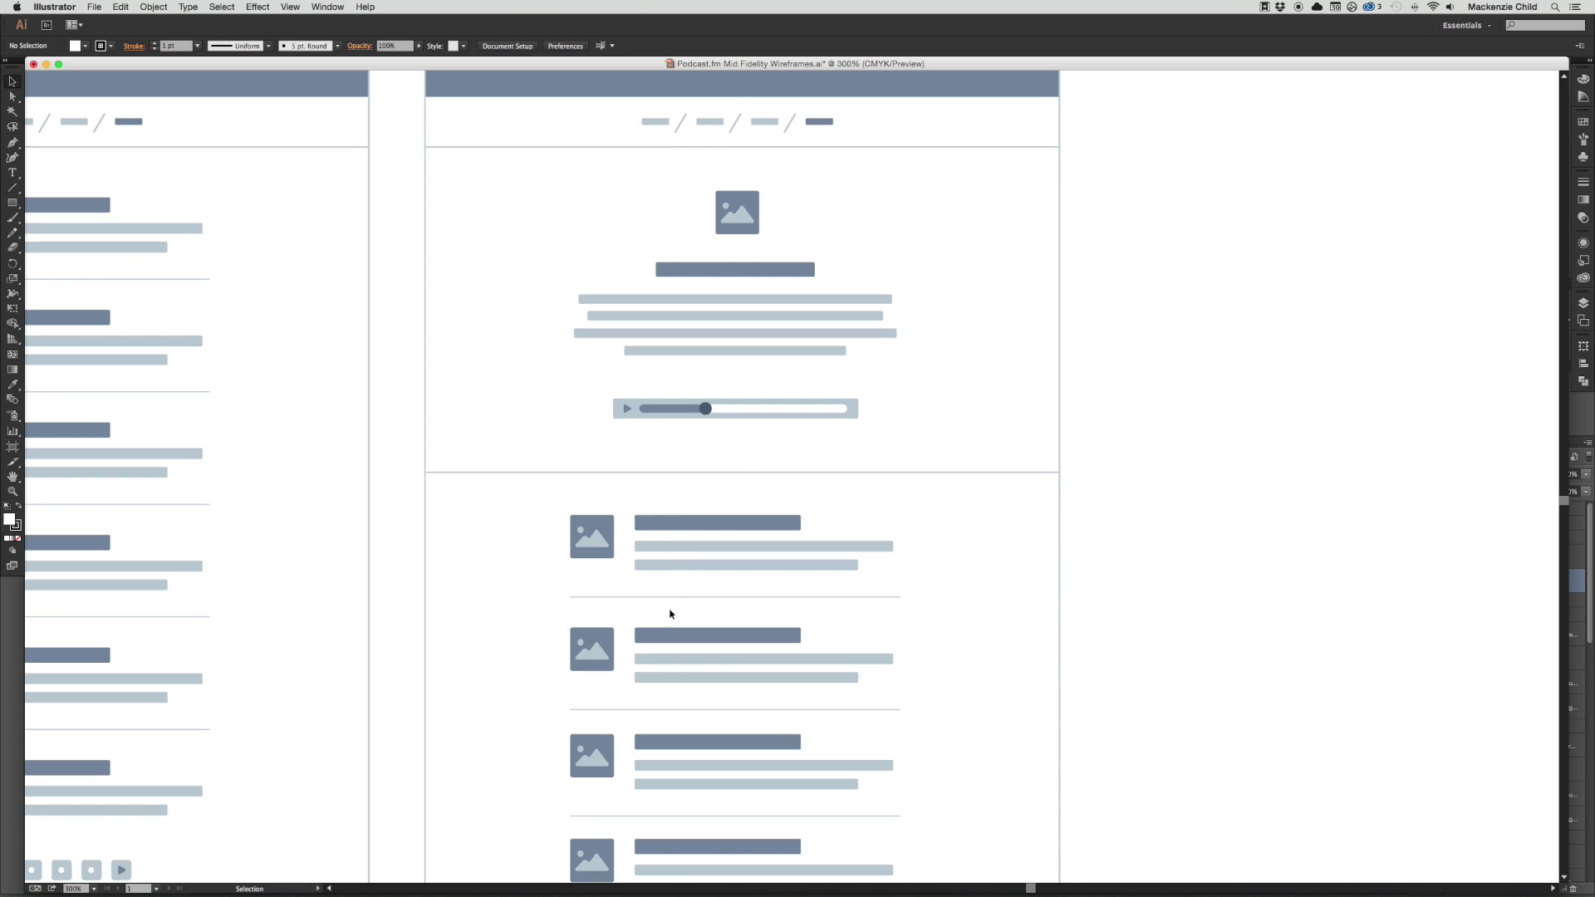
{"action": "left_click_drag", "start_coordinate": [505, 537], "coordinate": [1026, 616]}
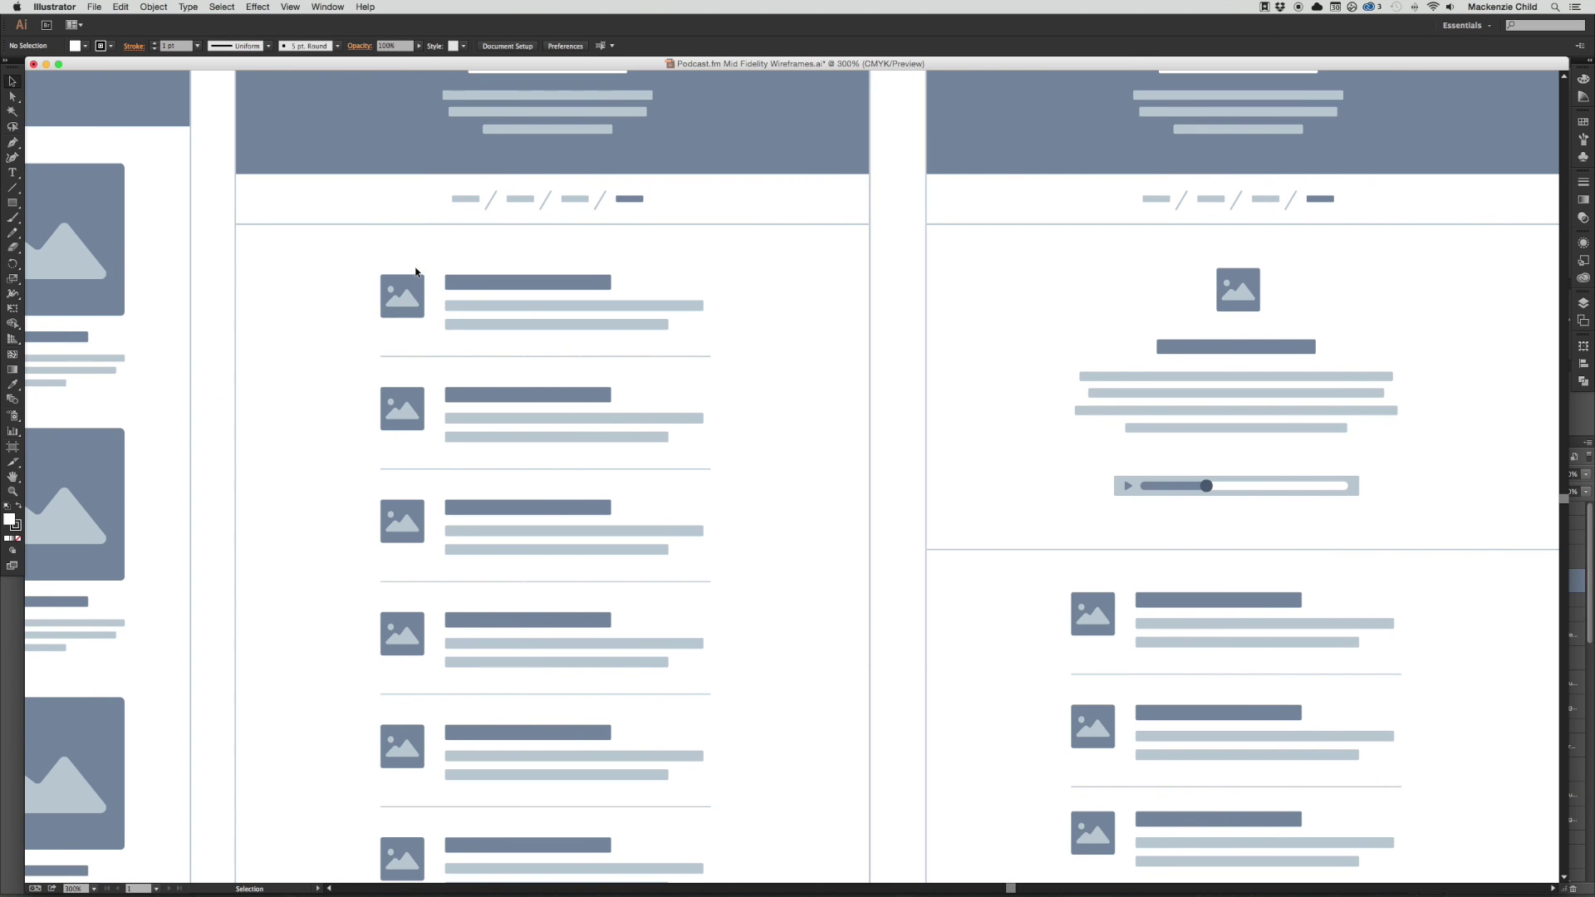
{"action": "left_click_drag", "start_coordinate": [886, 427], "coordinate": [602, 538]}
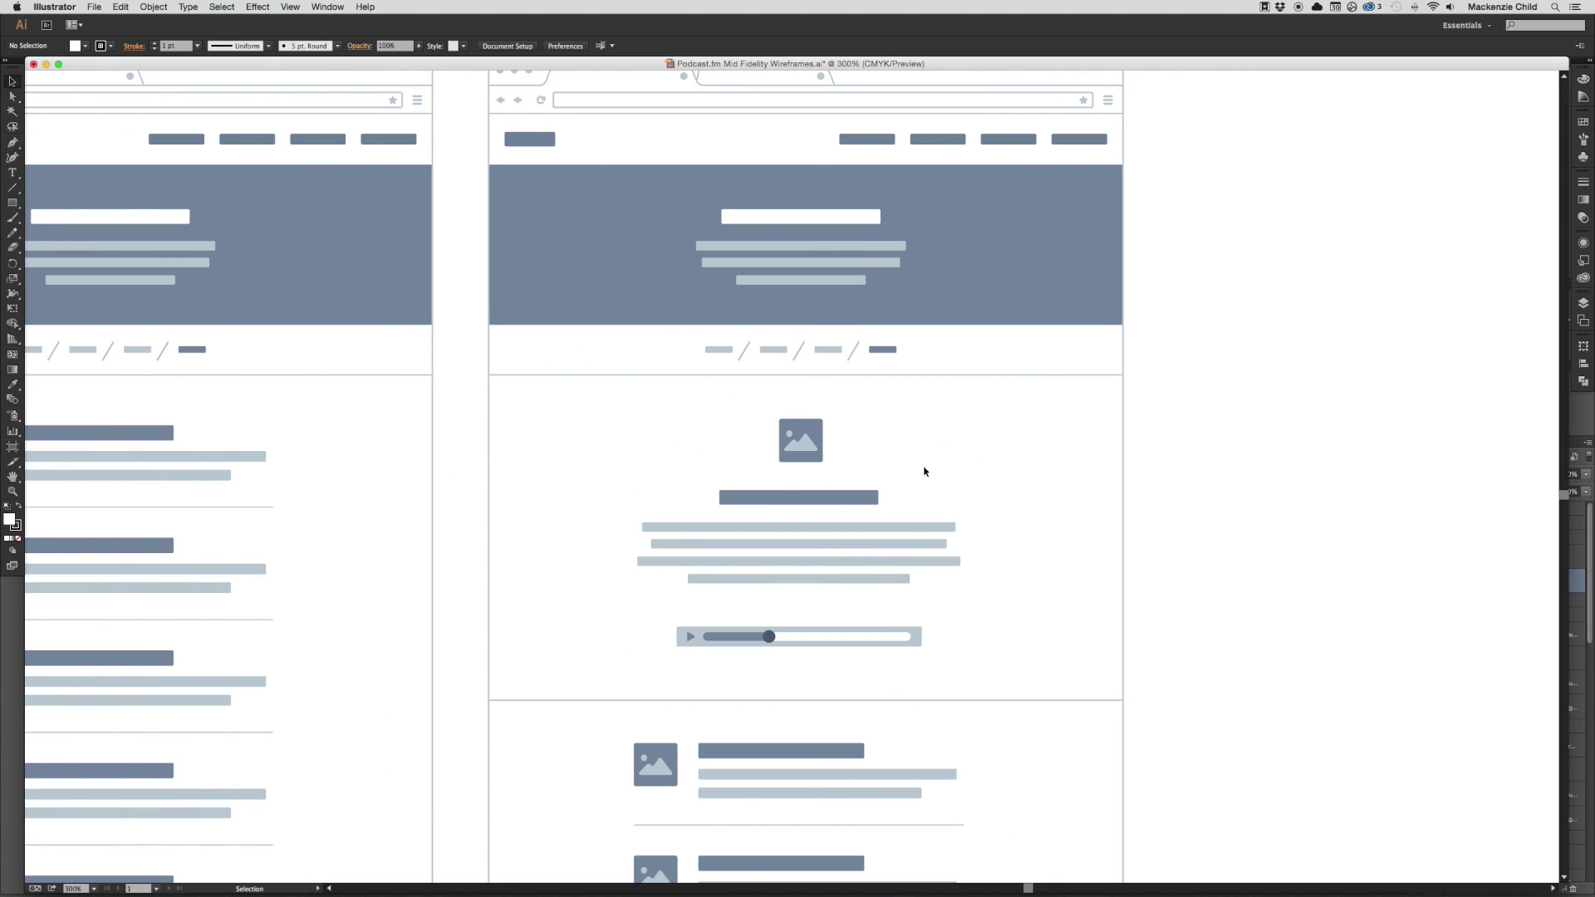
{"action": "key", "text": "a"}
Switch to Photoshop and duplicate the first episode entry into the empty area below the breadcrumbs
{"action": "key", "text": "super+Tab"}
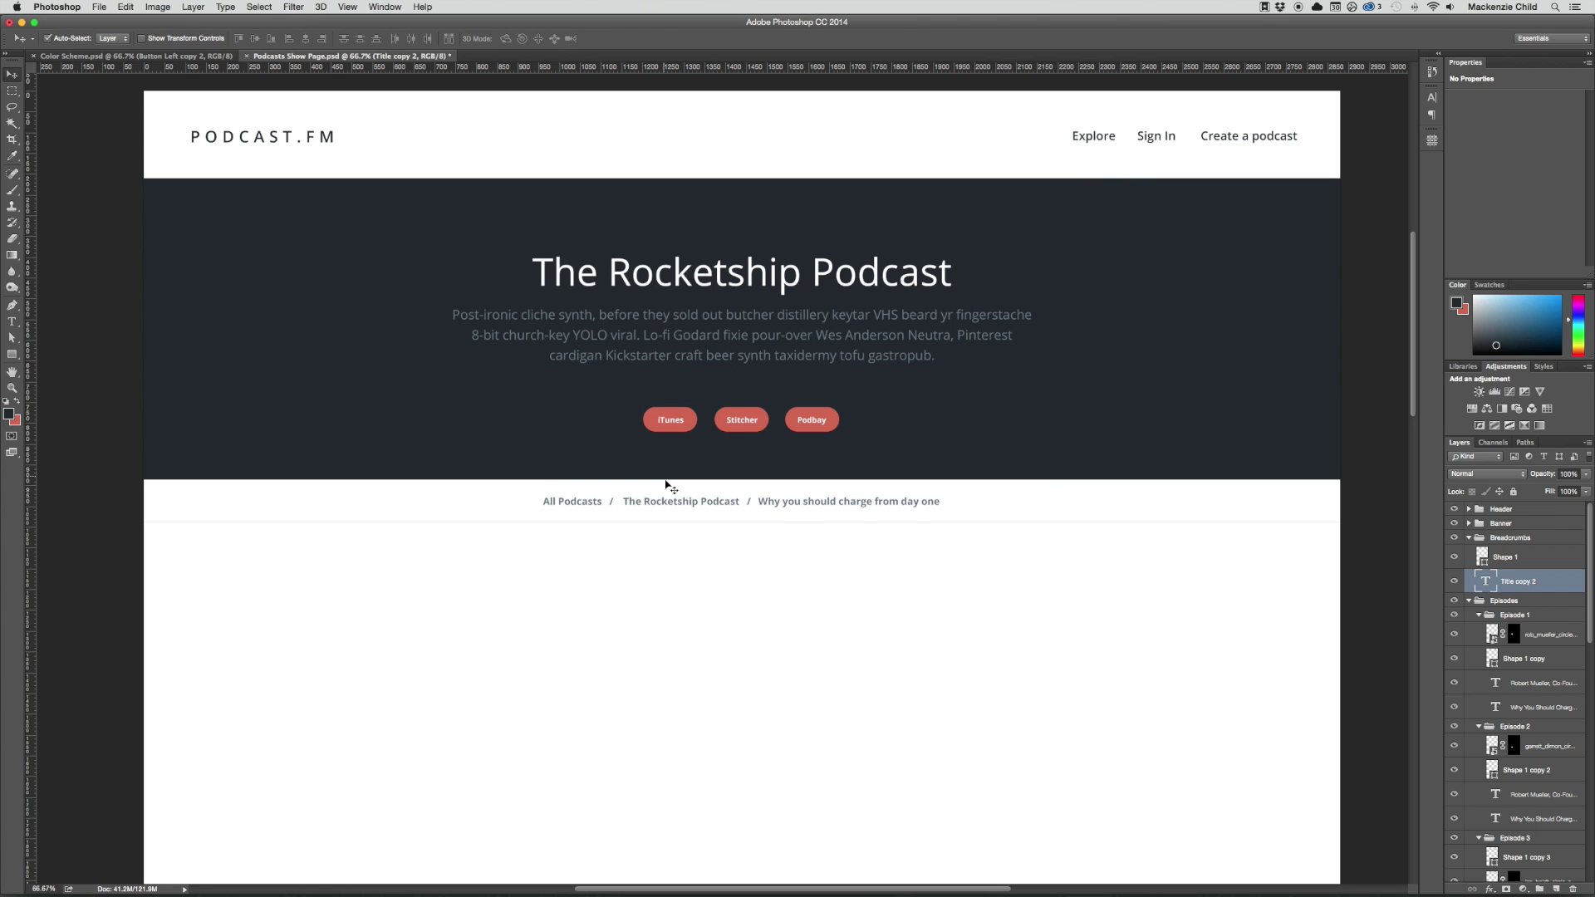
{"action": "left_click_drag", "start_coordinate": [737, 623], "coordinate": [697, 406]}
{"action": "left_click_drag", "start_coordinate": [466, 422], "coordinate": [837, 637]}
{"action": "left_click_drag", "start_coordinate": [524, 534], "coordinate": [529, 141]}
{"action": "left_click_drag", "start_coordinate": [770, 184], "coordinate": [720, 602]}
{"action": "scroll", "coordinate": [720, 604], "scroll_direction": "up", "scroll_amount": 1}
Move the duplicated entry's photo above its title, roughly in the middle of the page
{"action": "left_click", "coordinate": [498, 587]}
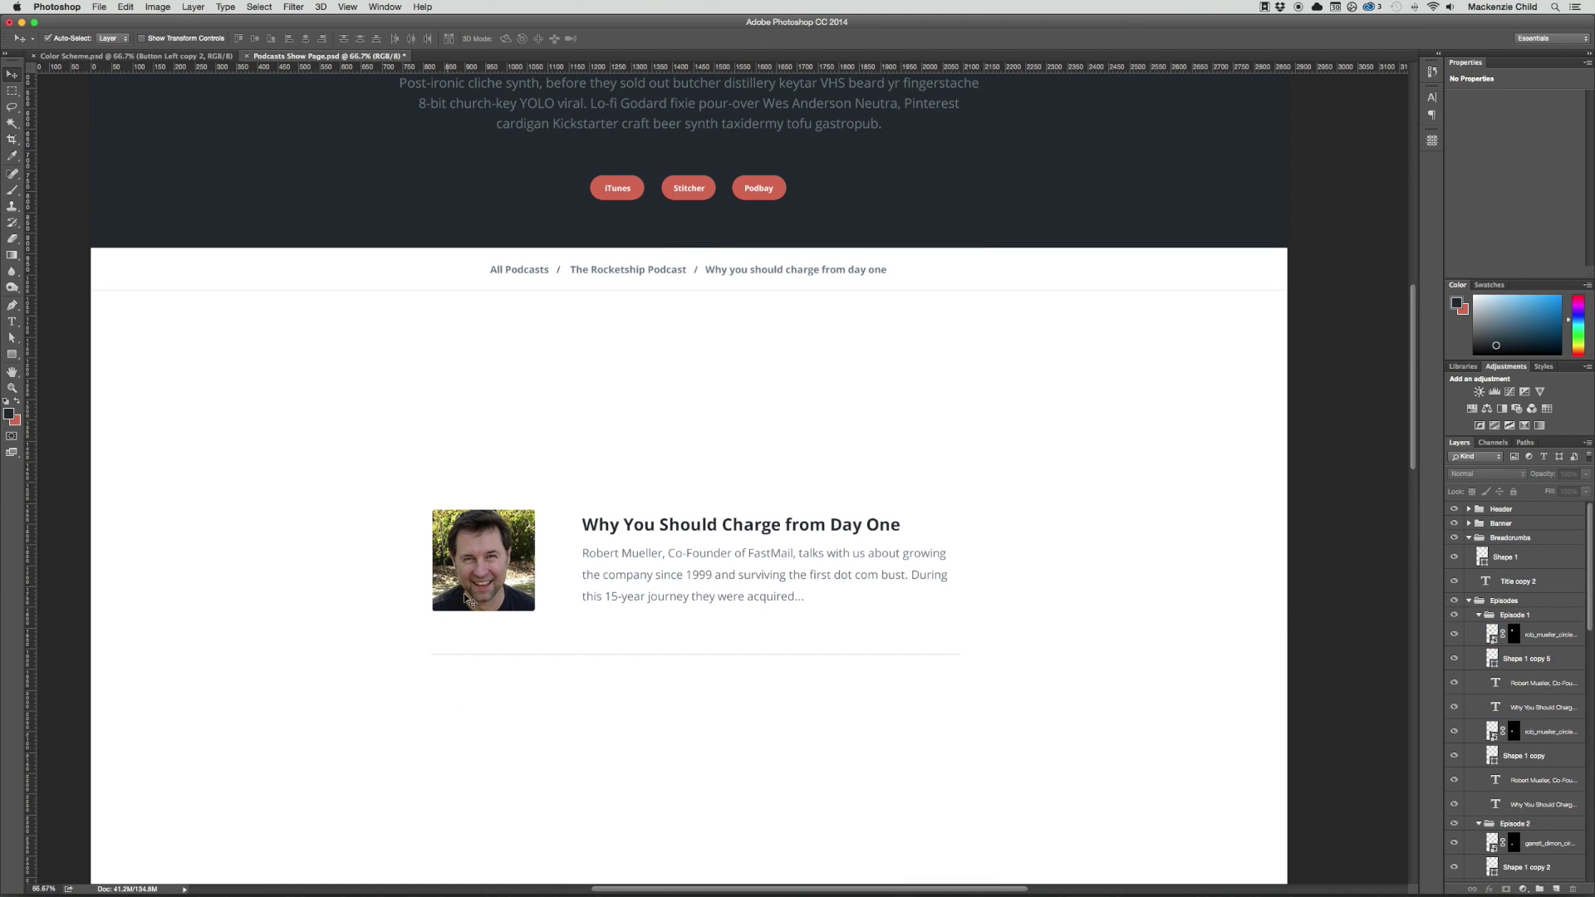
{"action": "left_click_drag", "start_coordinate": [498, 586], "coordinate": [702, 416]}
{"action": "scroll", "coordinate": [703, 416], "scroll_direction": "down", "scroll_amount": 1}
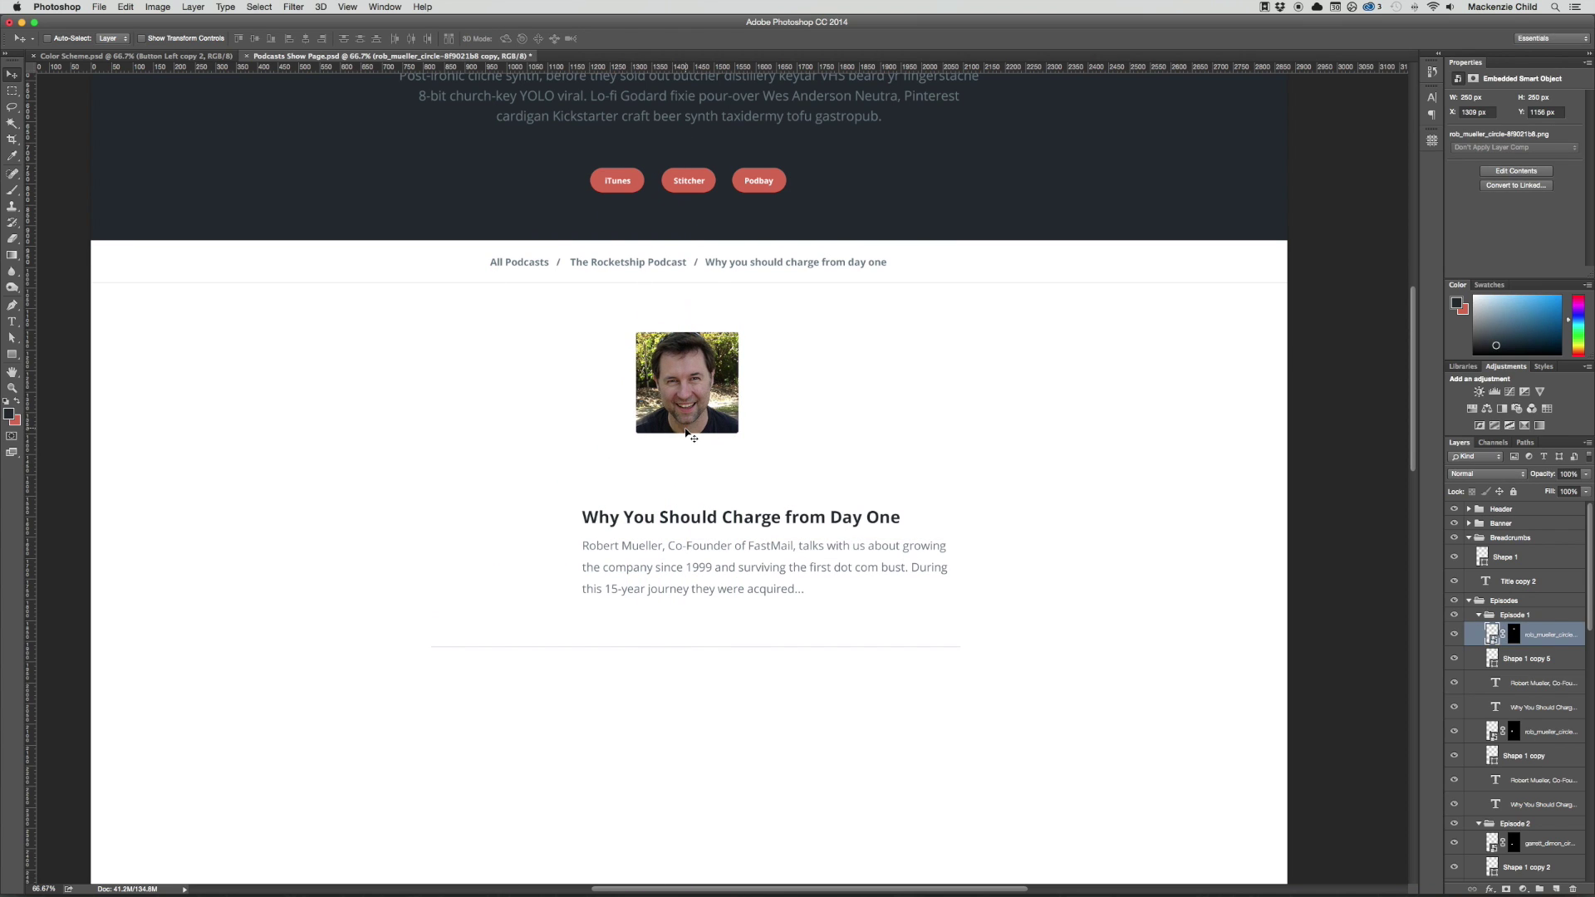
Show the guides and check the duplicated photo's horizontal centring against them using Free Transform
{"action": "key", "text": "super+;"}
{"action": "key", "text": "super+t"}
{"action": "left_click", "coordinate": [682, 409]}
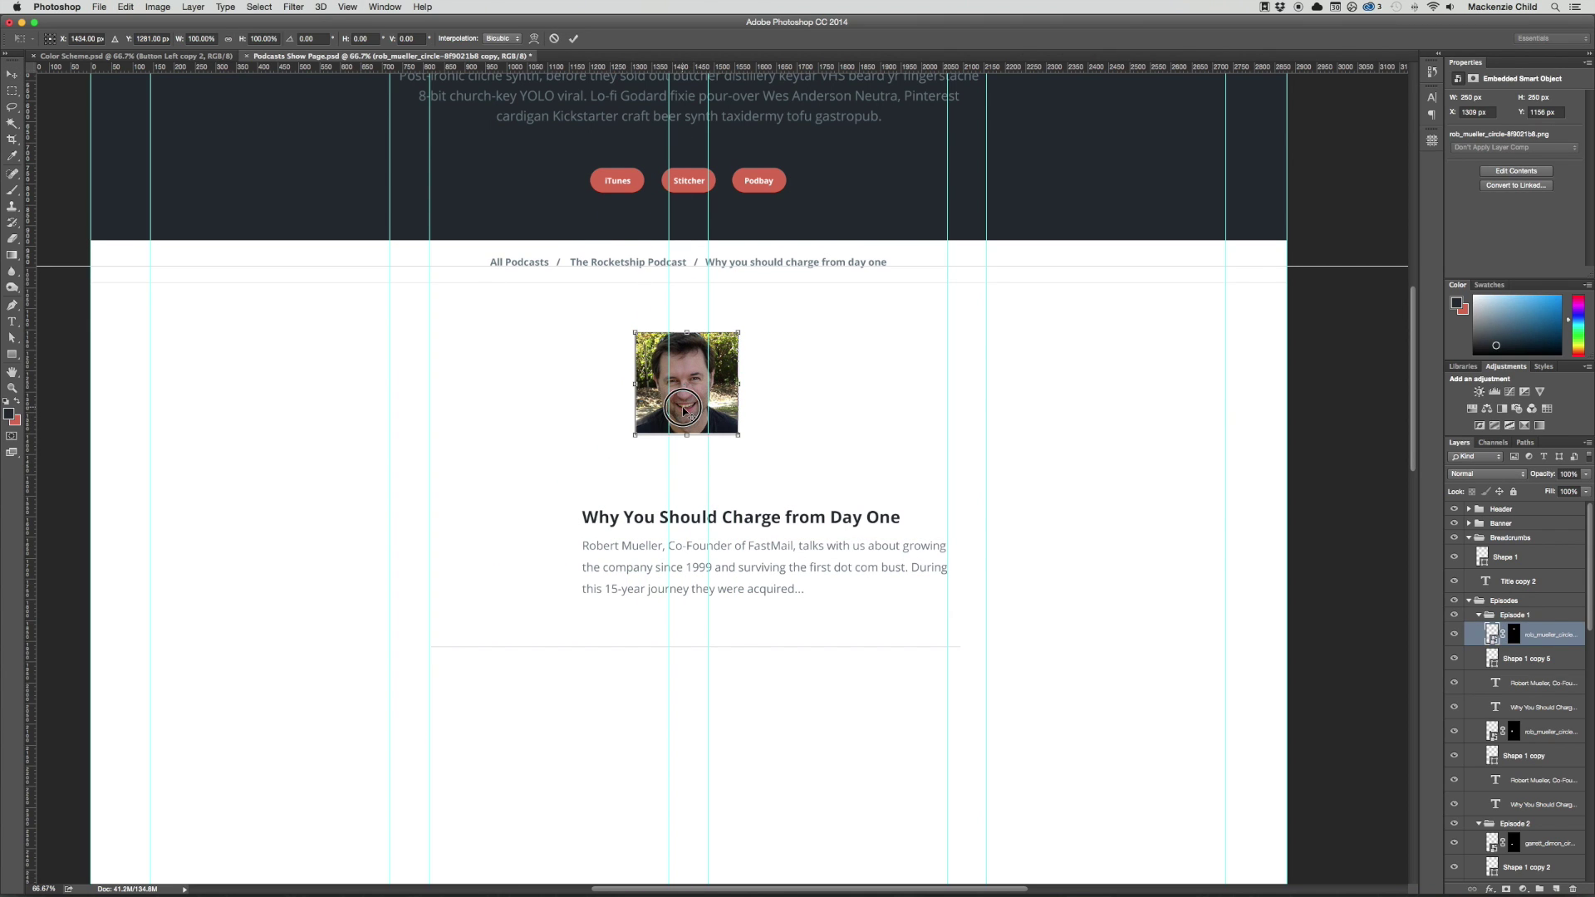
{"action": "scroll", "coordinate": [682, 409], "scroll_direction": "down", "scroll_amount": 2}
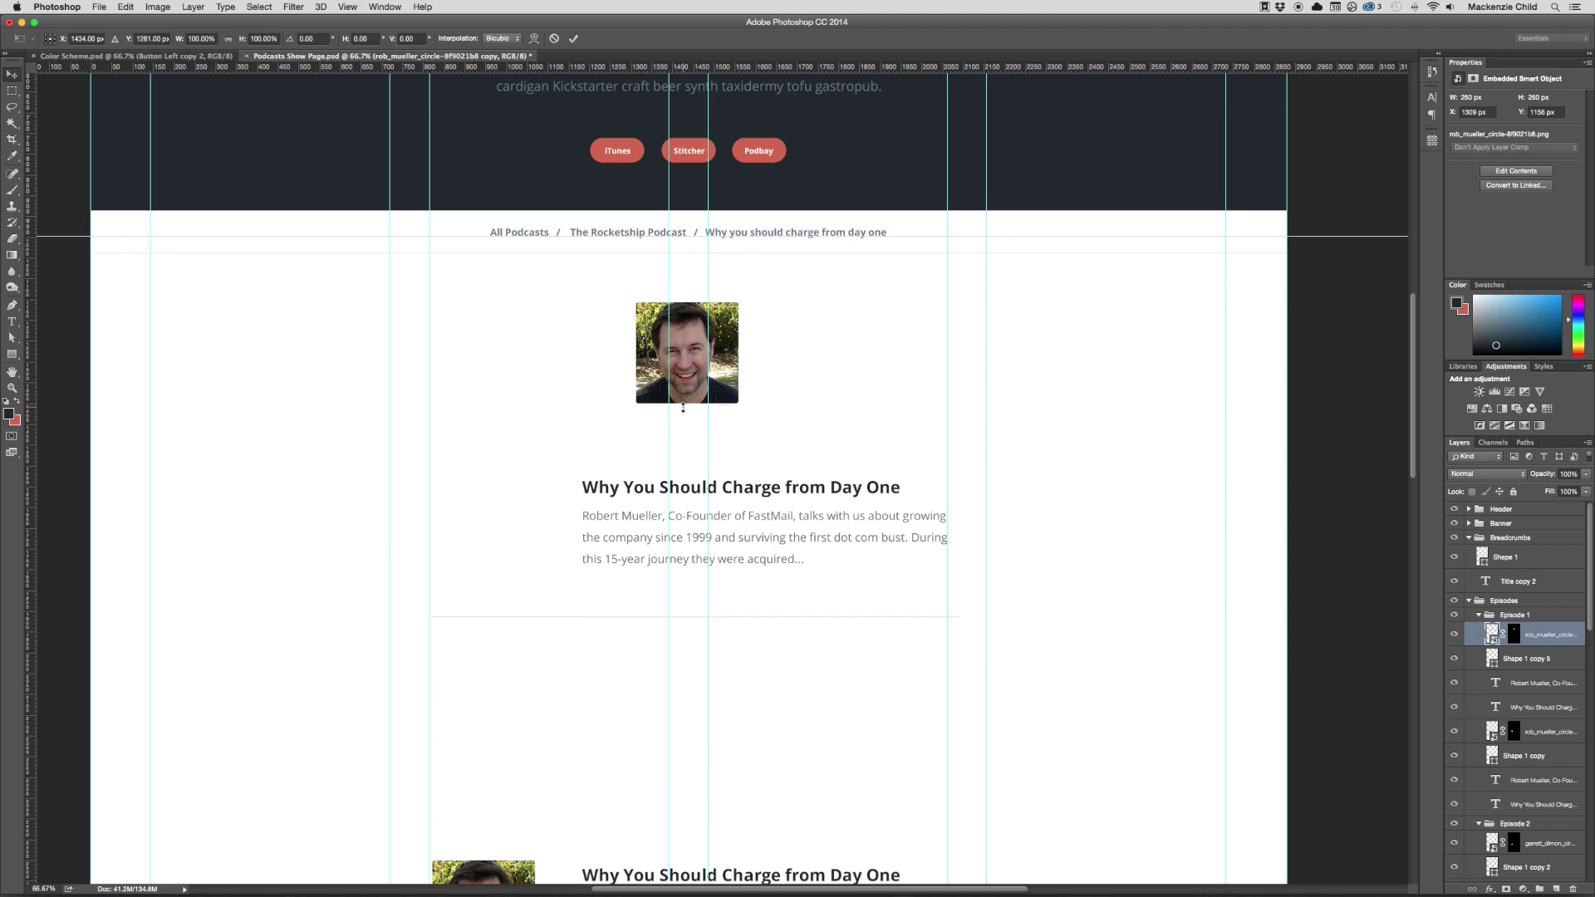
{"action": "key", "text": "Return"}
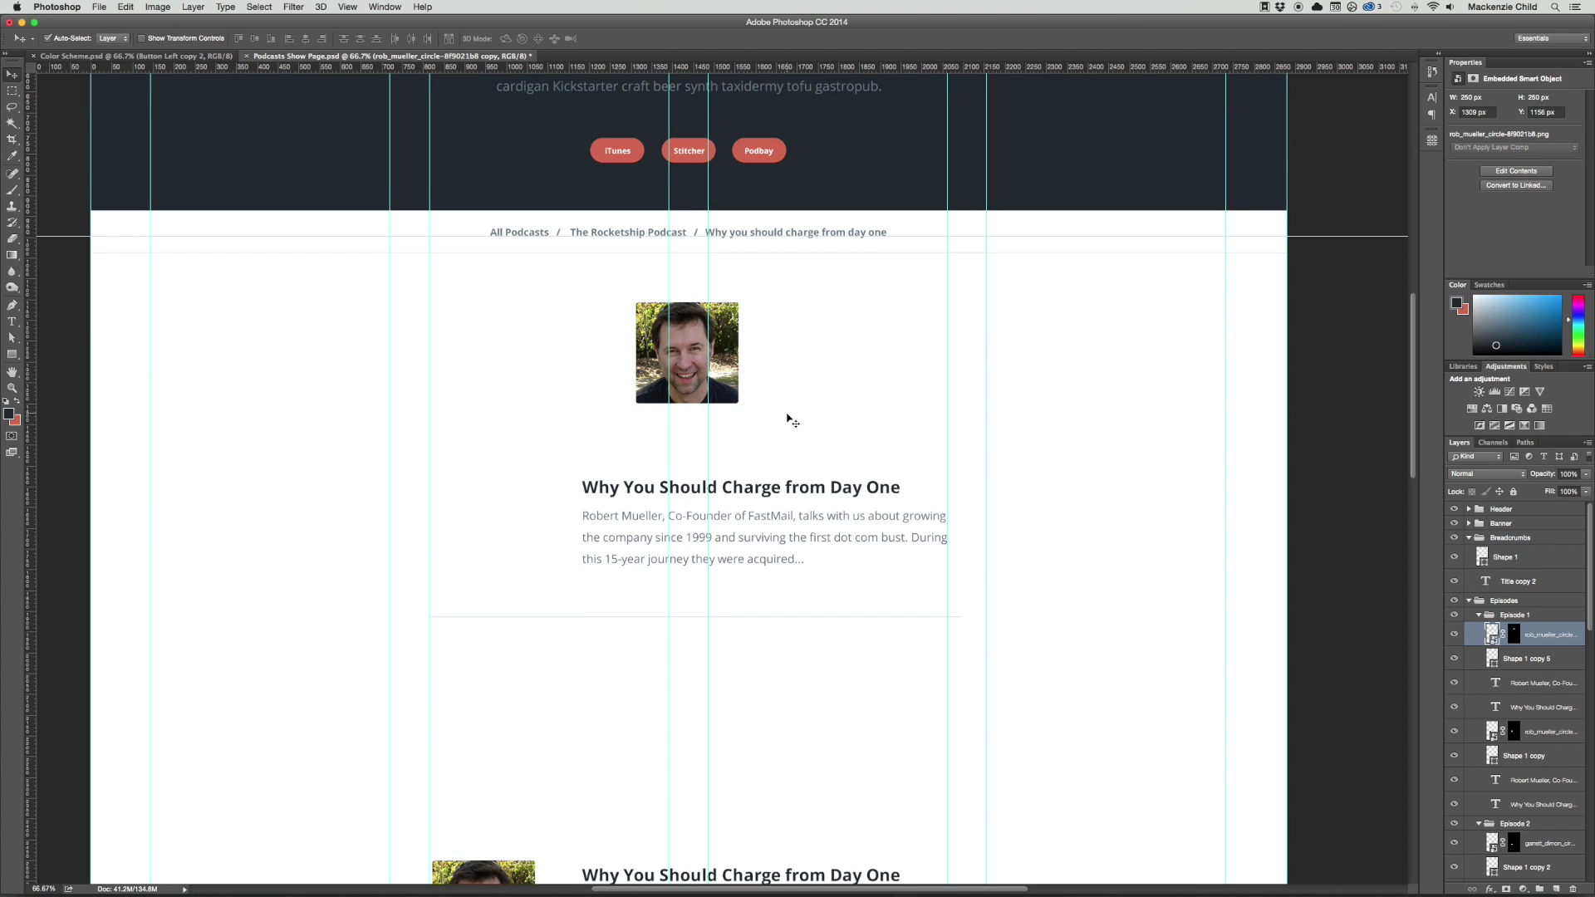
Centre-align the text of the duplicated title "Why You Should Charge from Day One"
{"action": "scroll", "coordinate": [746, 565], "scroll_direction": "up", "scroll_amount": 4}
{"action": "key", "text": "t"}
{"action": "left_click", "coordinate": [746, 565]}
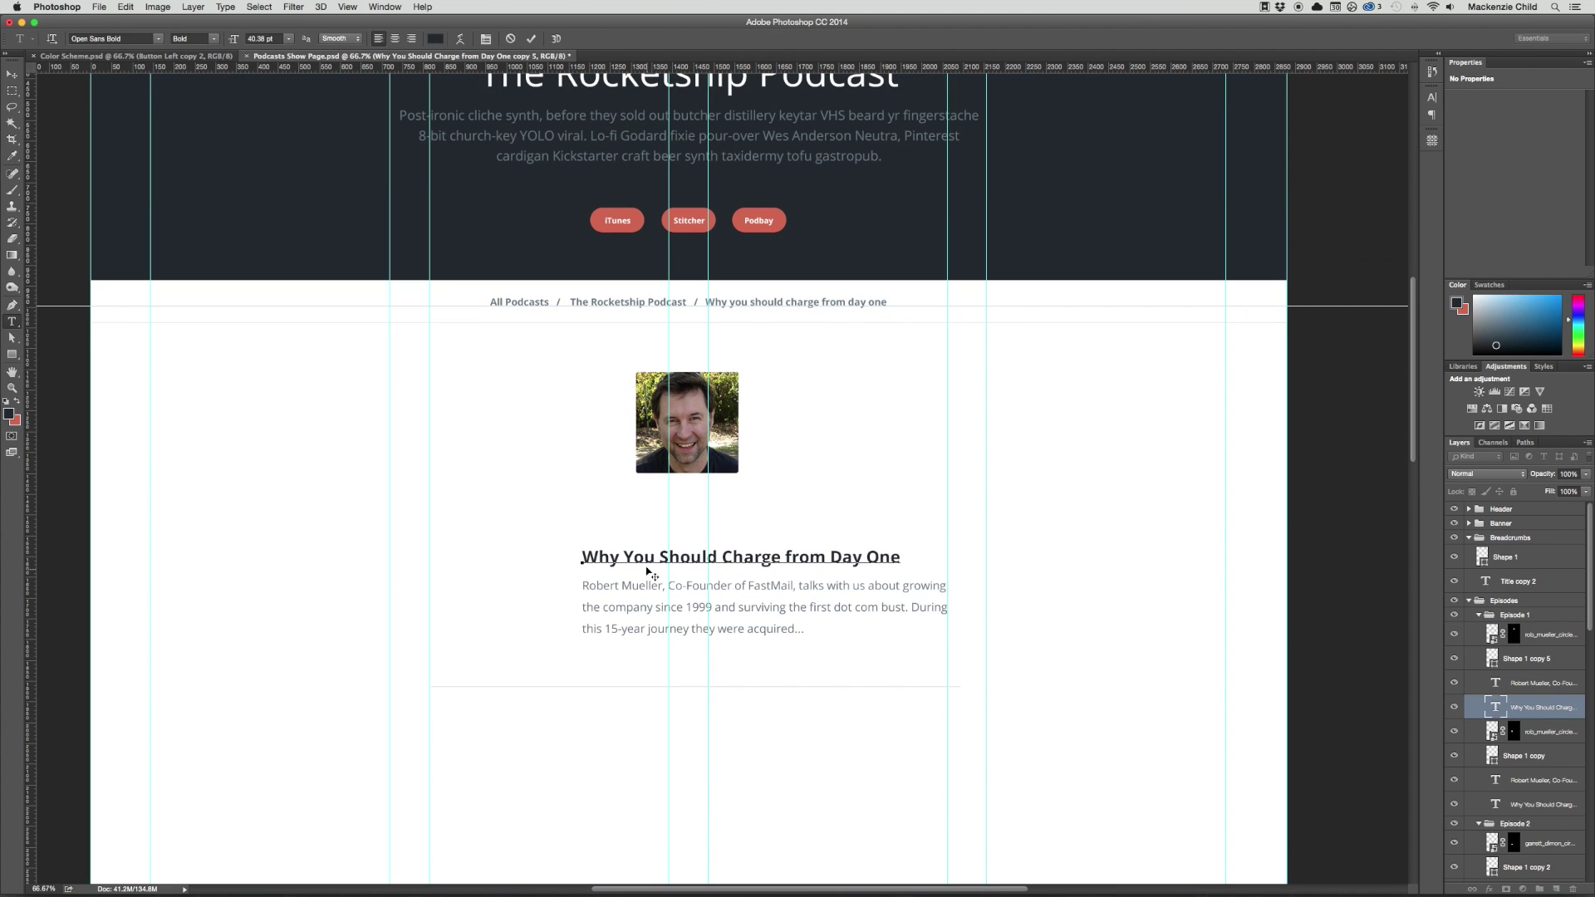
{"action": "key", "text": "super+a"}
{"action": "left_click", "coordinate": [394, 38]}
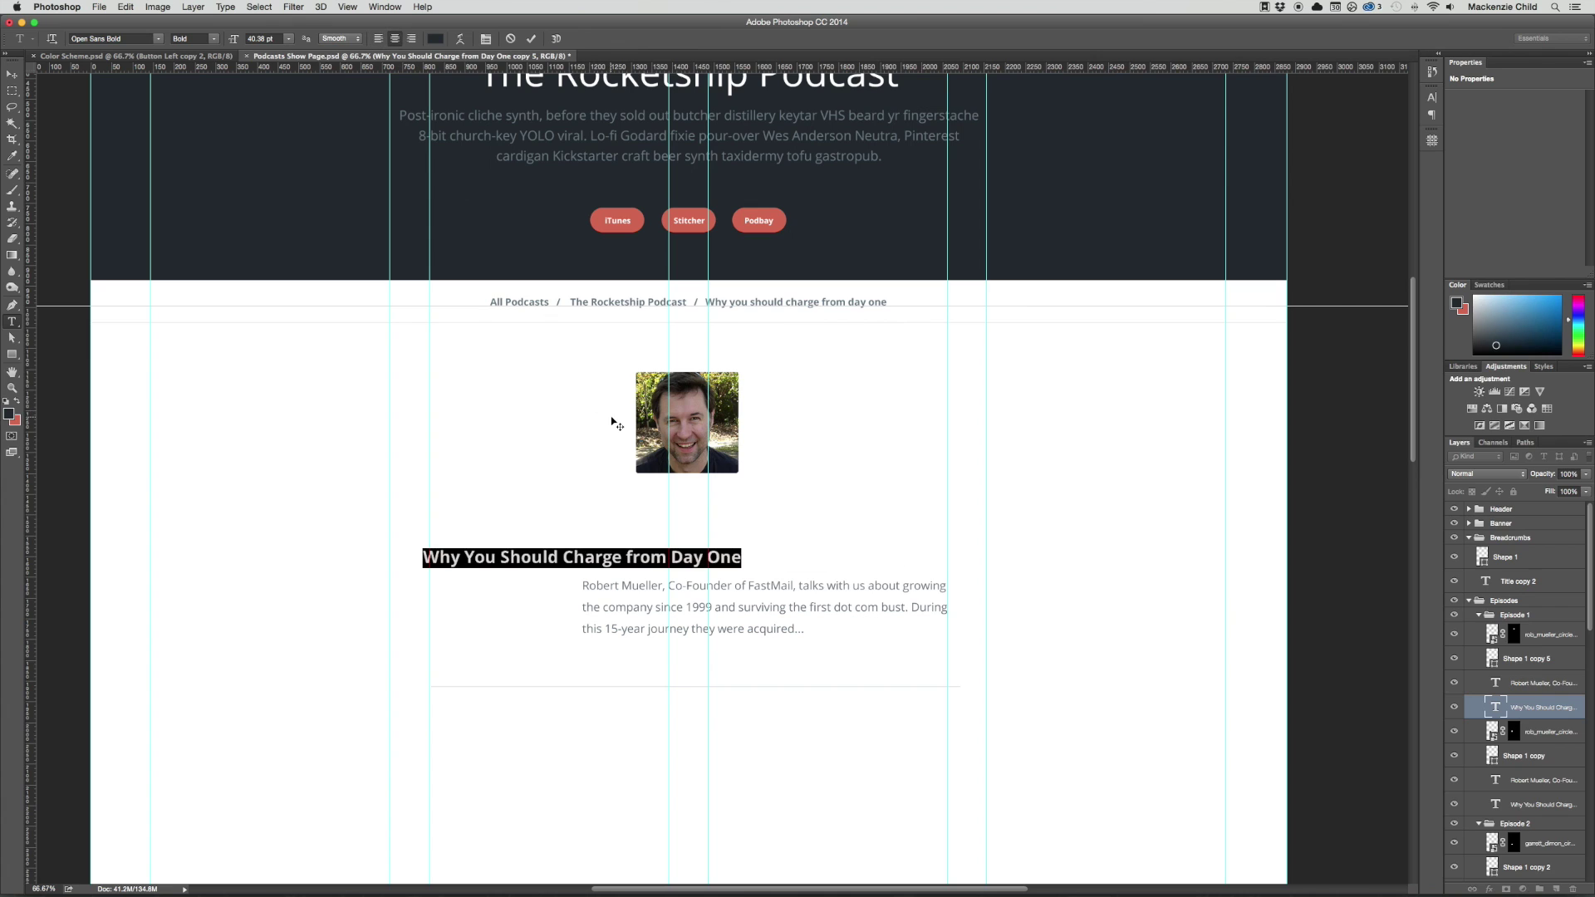
{"action": "key", "text": "super+Return"}
Move the duplicated title to the page's horizontal centre, just below the photo
{"action": "key", "text": "v"}
{"action": "key", "text": "super+t"}
{"action": "left_click_drag", "start_coordinate": [566, 555], "coordinate": [765, 550]}
{"action": "key", "text": "Return"}
{"action": "scroll", "coordinate": [765, 513], "scroll_direction": "up", "scroll_amount": 2}
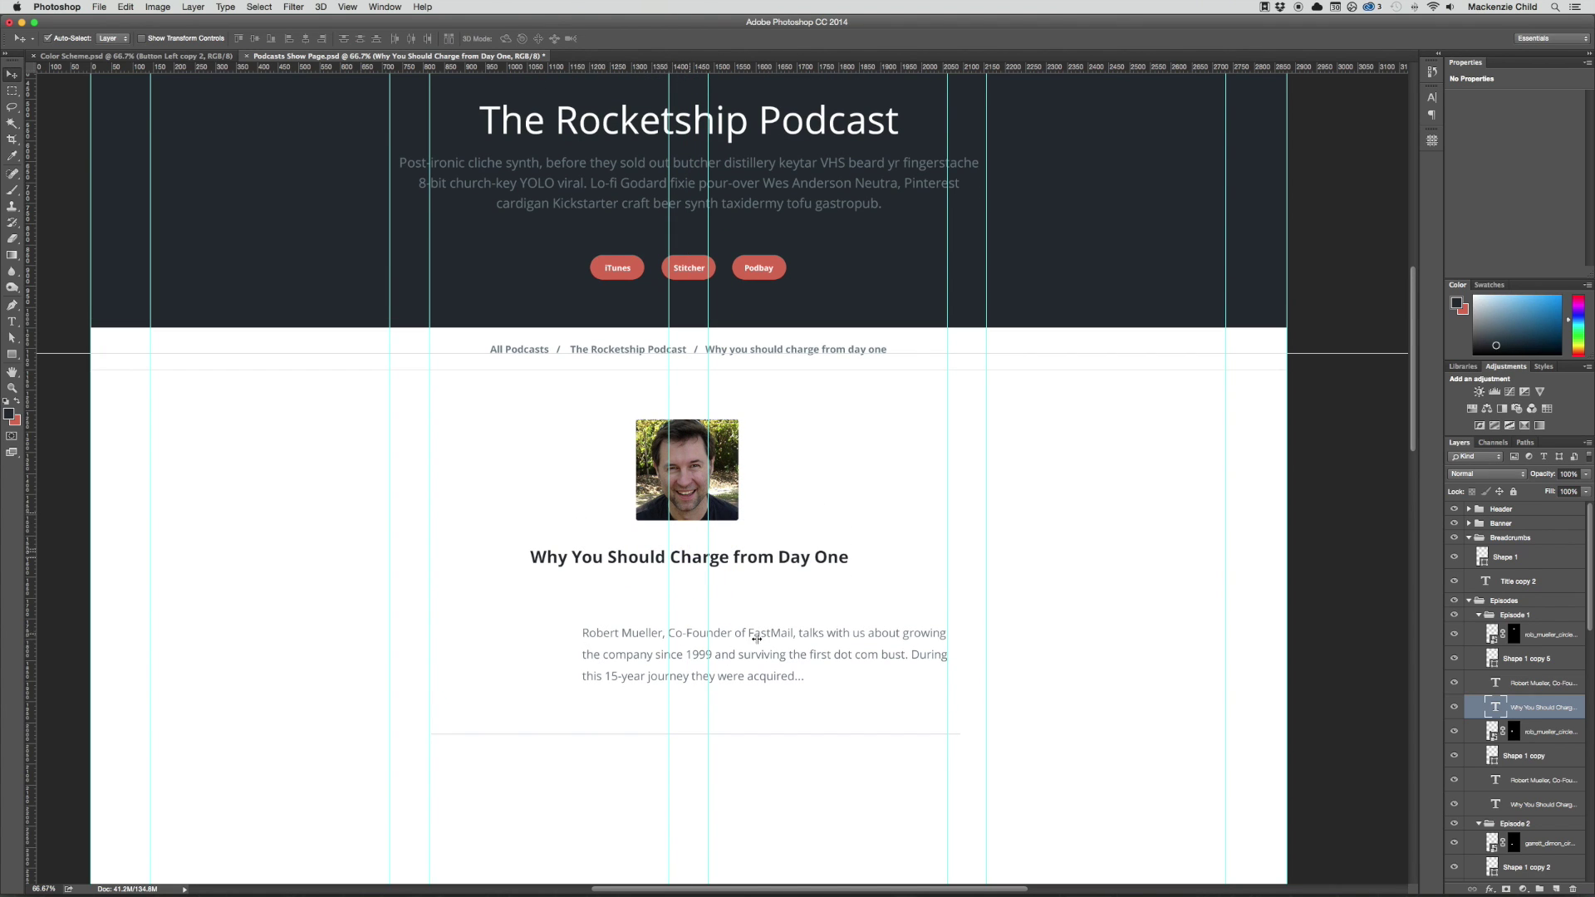
Widen the duplicated description's text box evenly on both sides so it spans the guides just outside the episode column
{"action": "double_click", "coordinate": [610, 671]}
{"action": "key", "text": "super+c"}
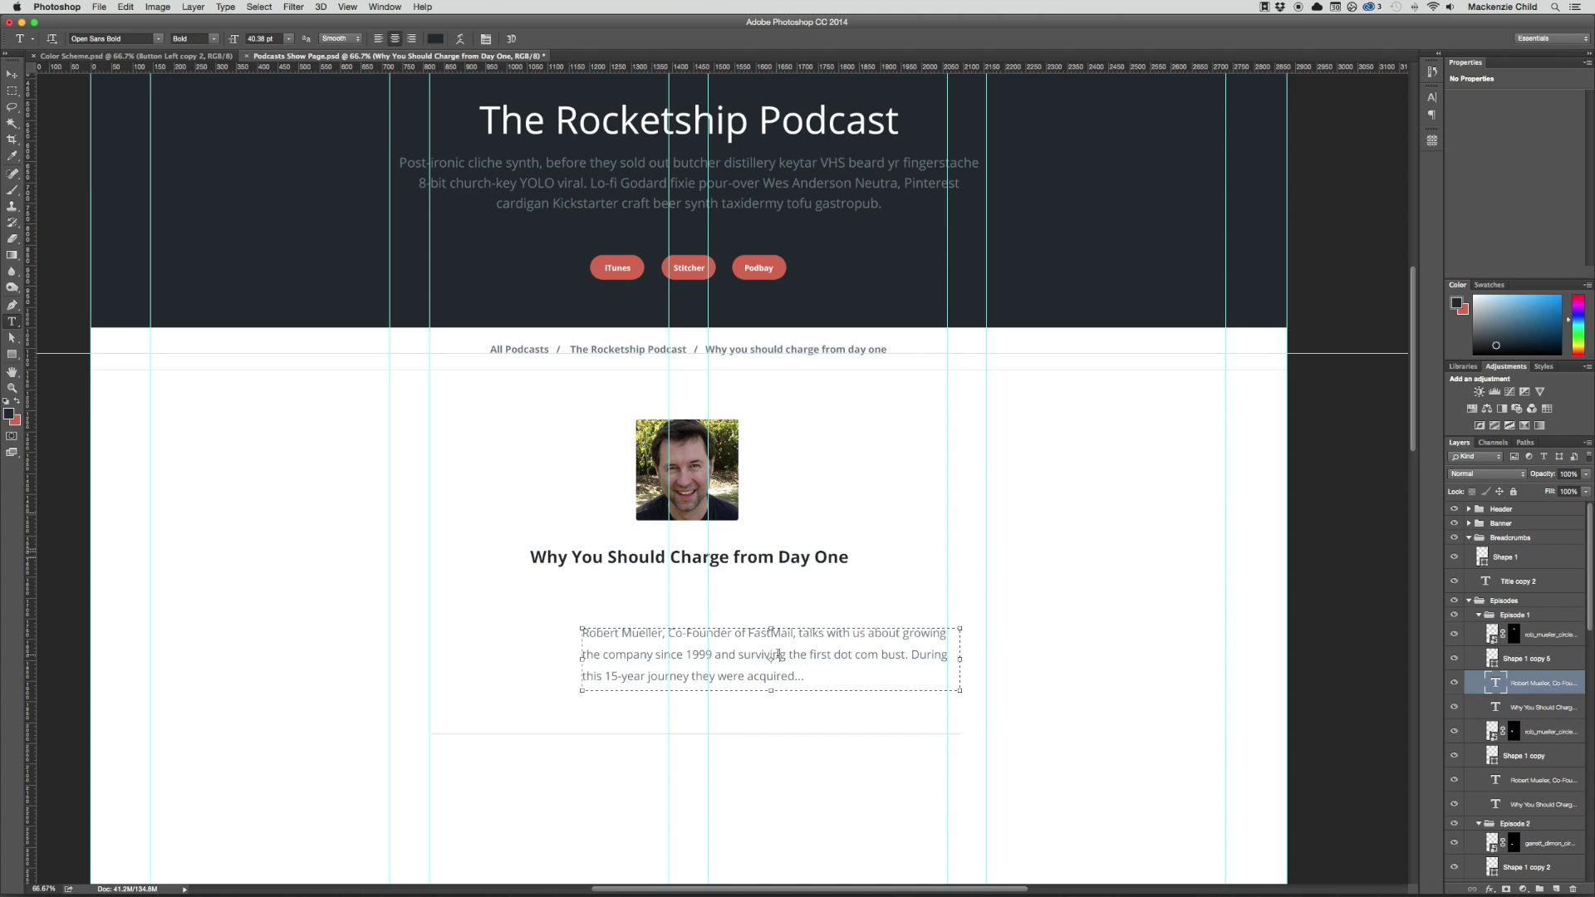
{"action": "left_click_drag", "start_coordinate": [579, 659], "coordinate": [431, 660]}
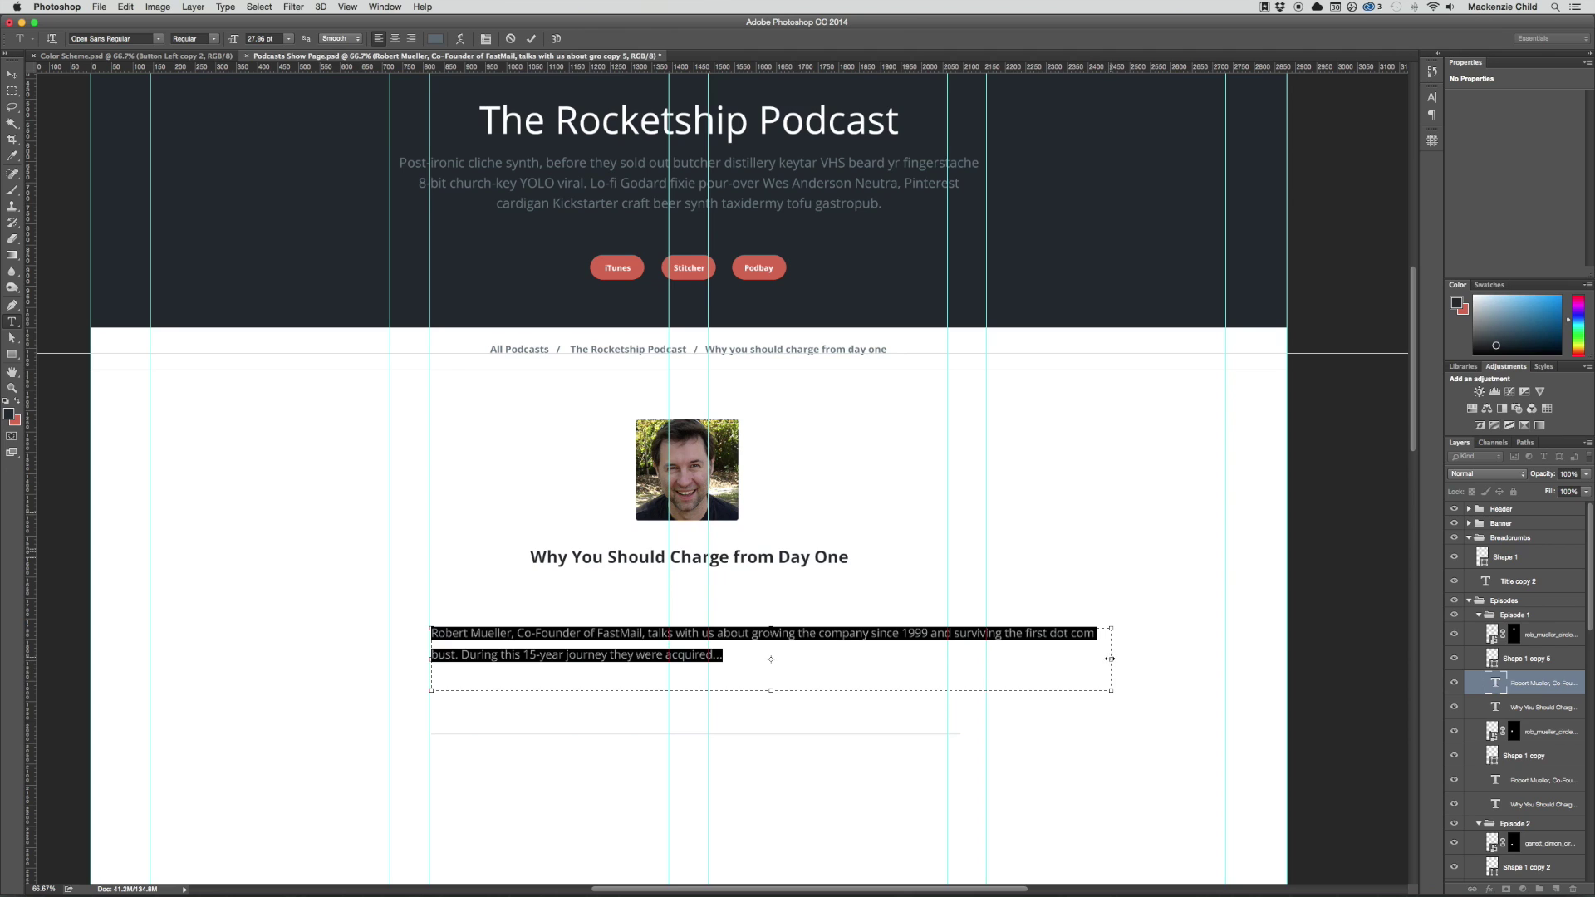
{"action": "left_click_drag", "start_coordinate": [1110, 659], "coordinate": [986, 661]}
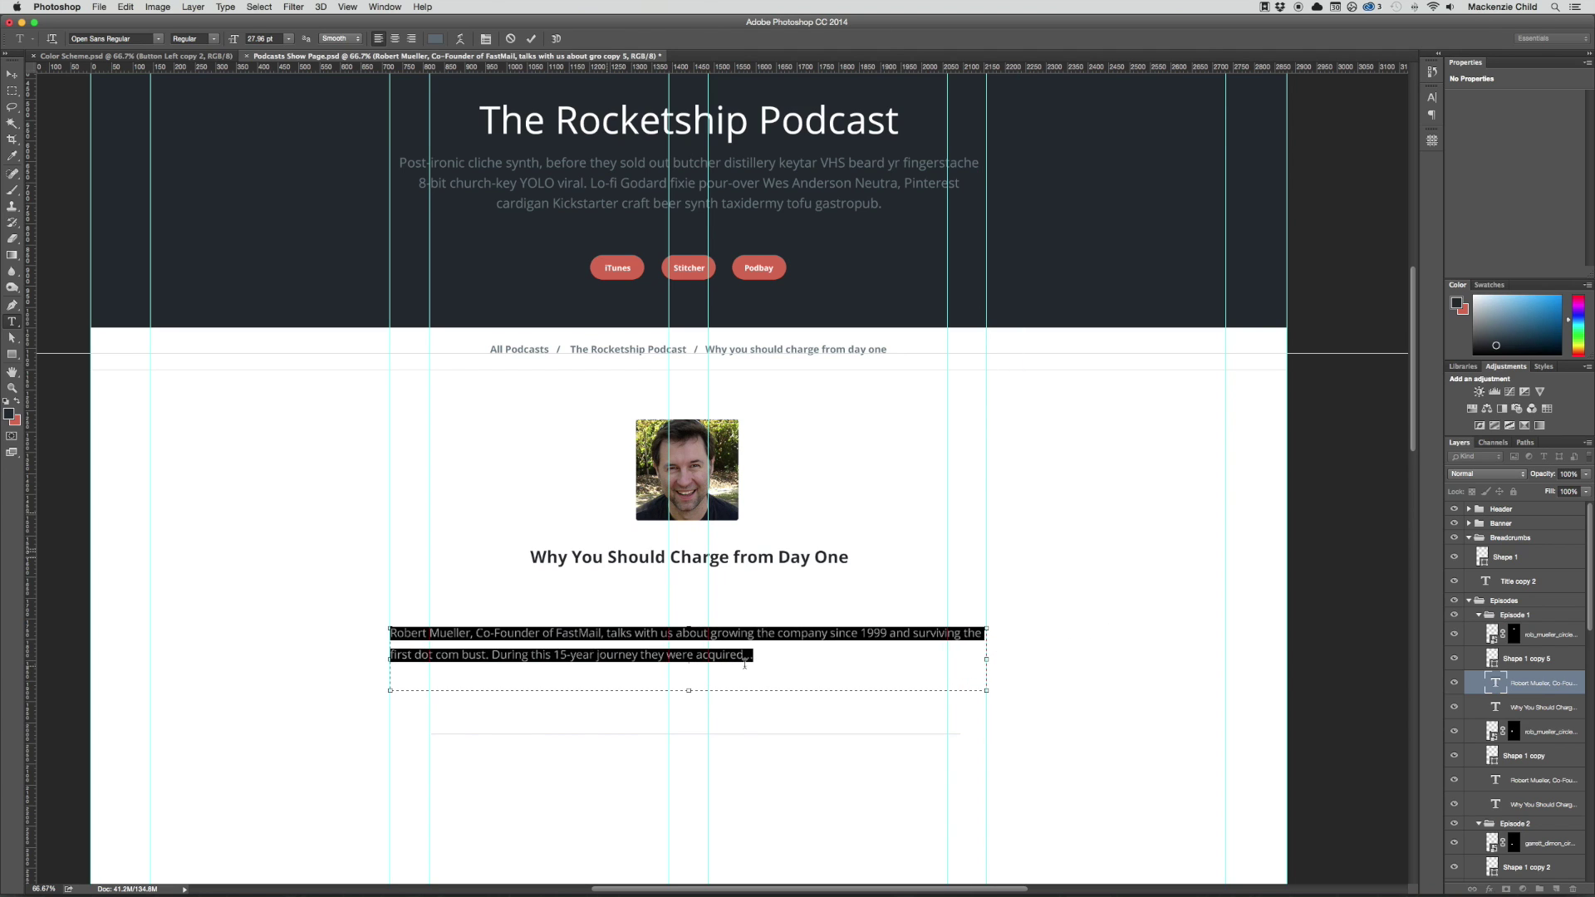
Append a second copy of the description text and extend its text box upward toward the title
{"action": "left_click", "coordinate": [803, 656]}
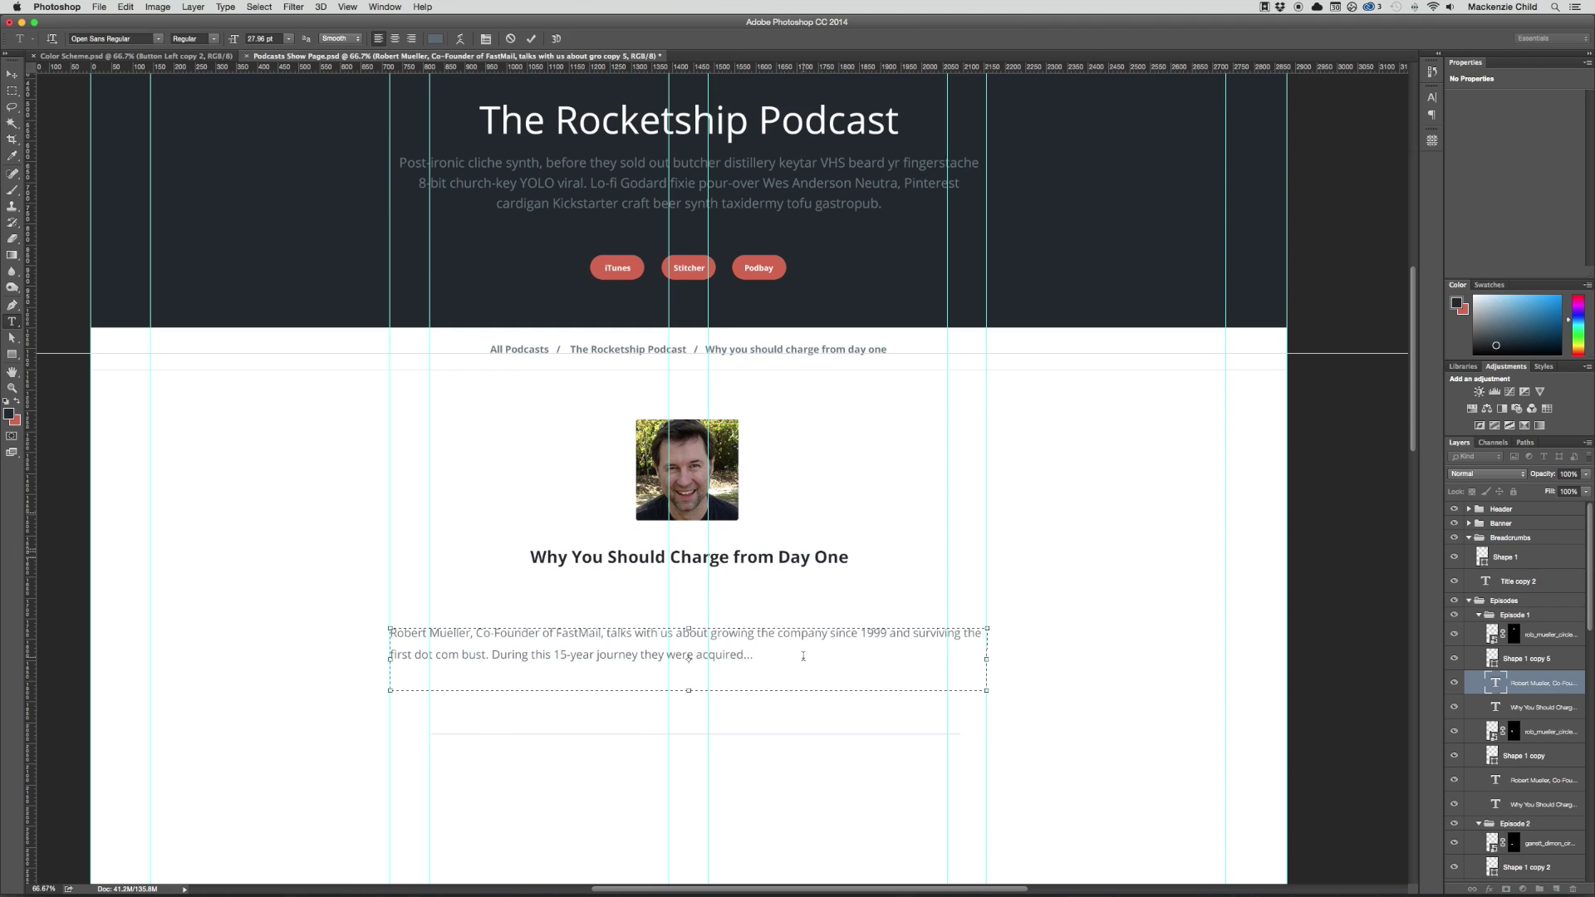
{"action": "key", "text": "super+v"}
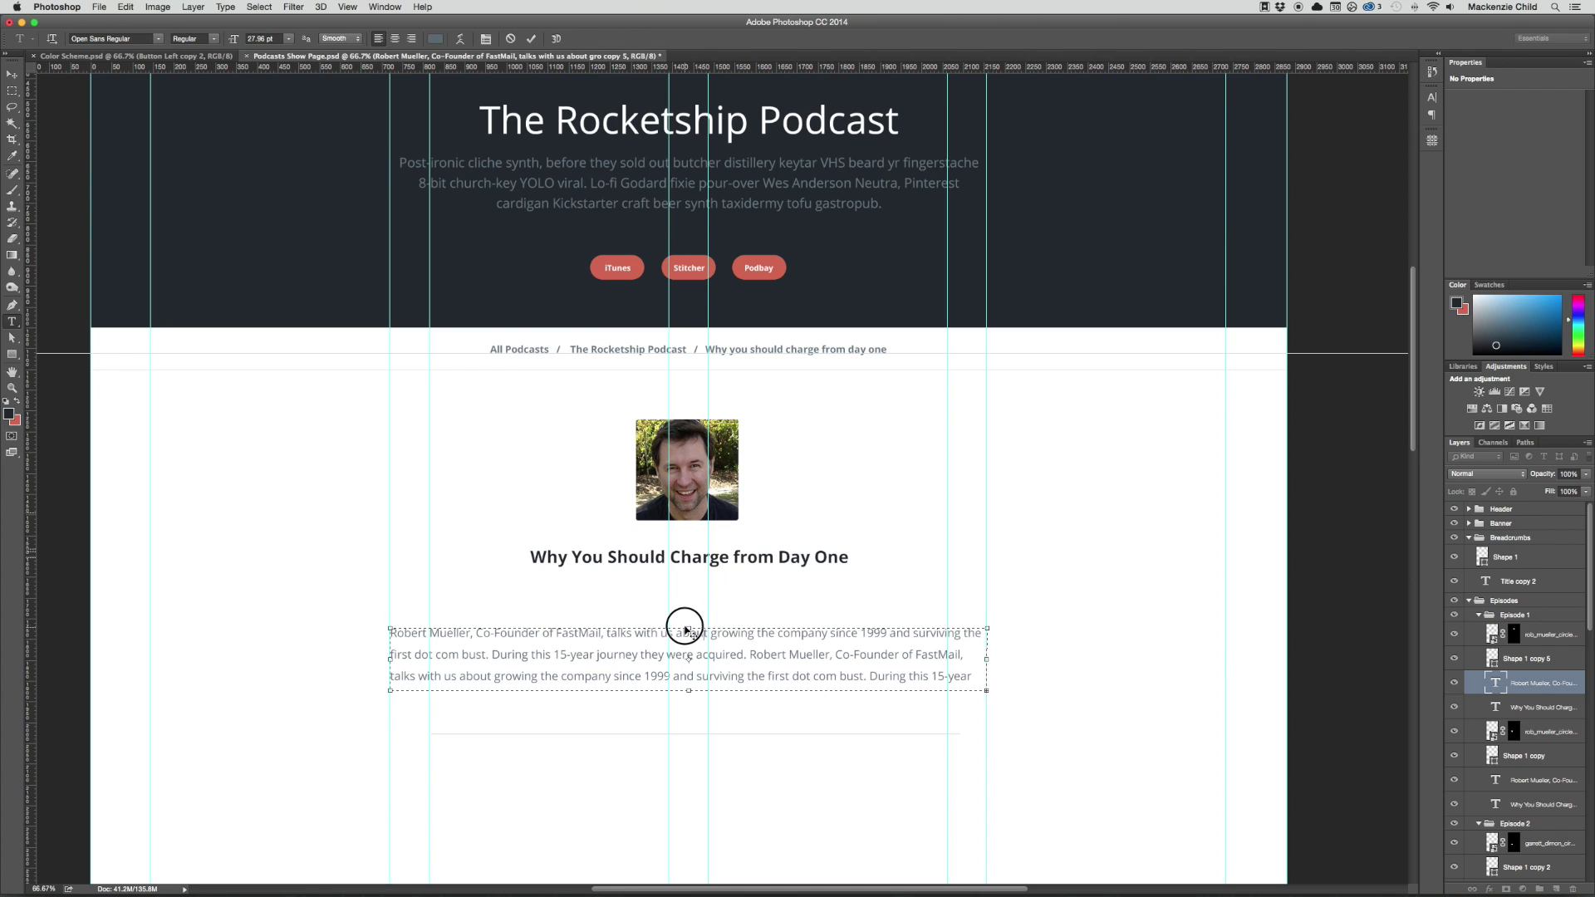
{"action": "left_click_drag", "start_coordinate": [689, 629], "coordinate": [687, 602]}
Centre-align all of the lengthened description text
{"action": "key", "text": "super+a"}
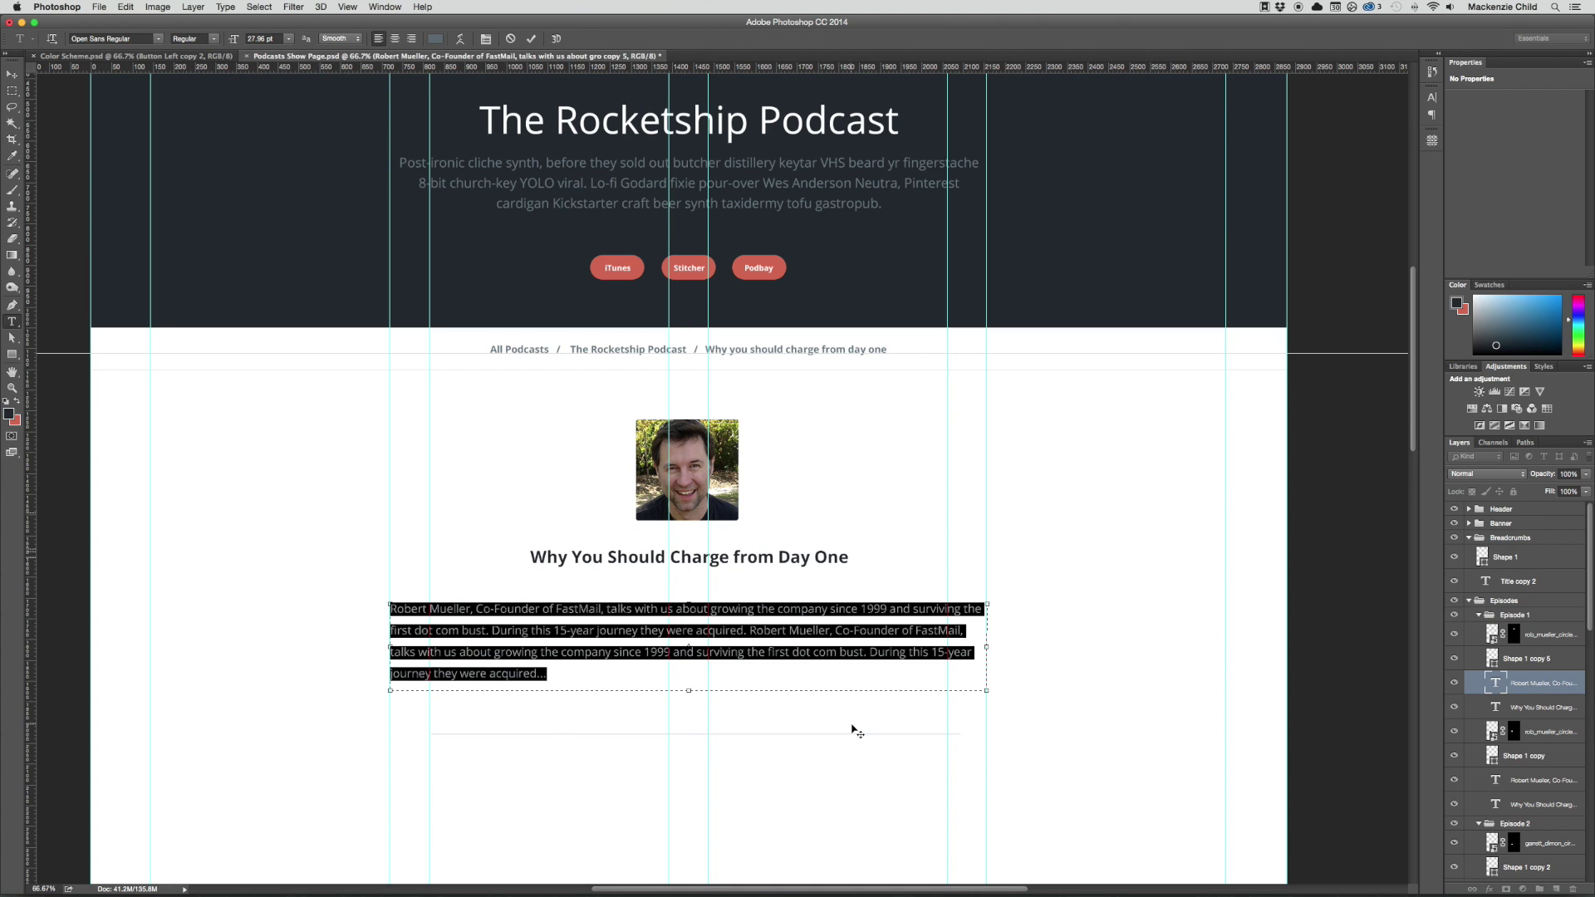
{"action": "left_click", "coordinate": [396, 39]}
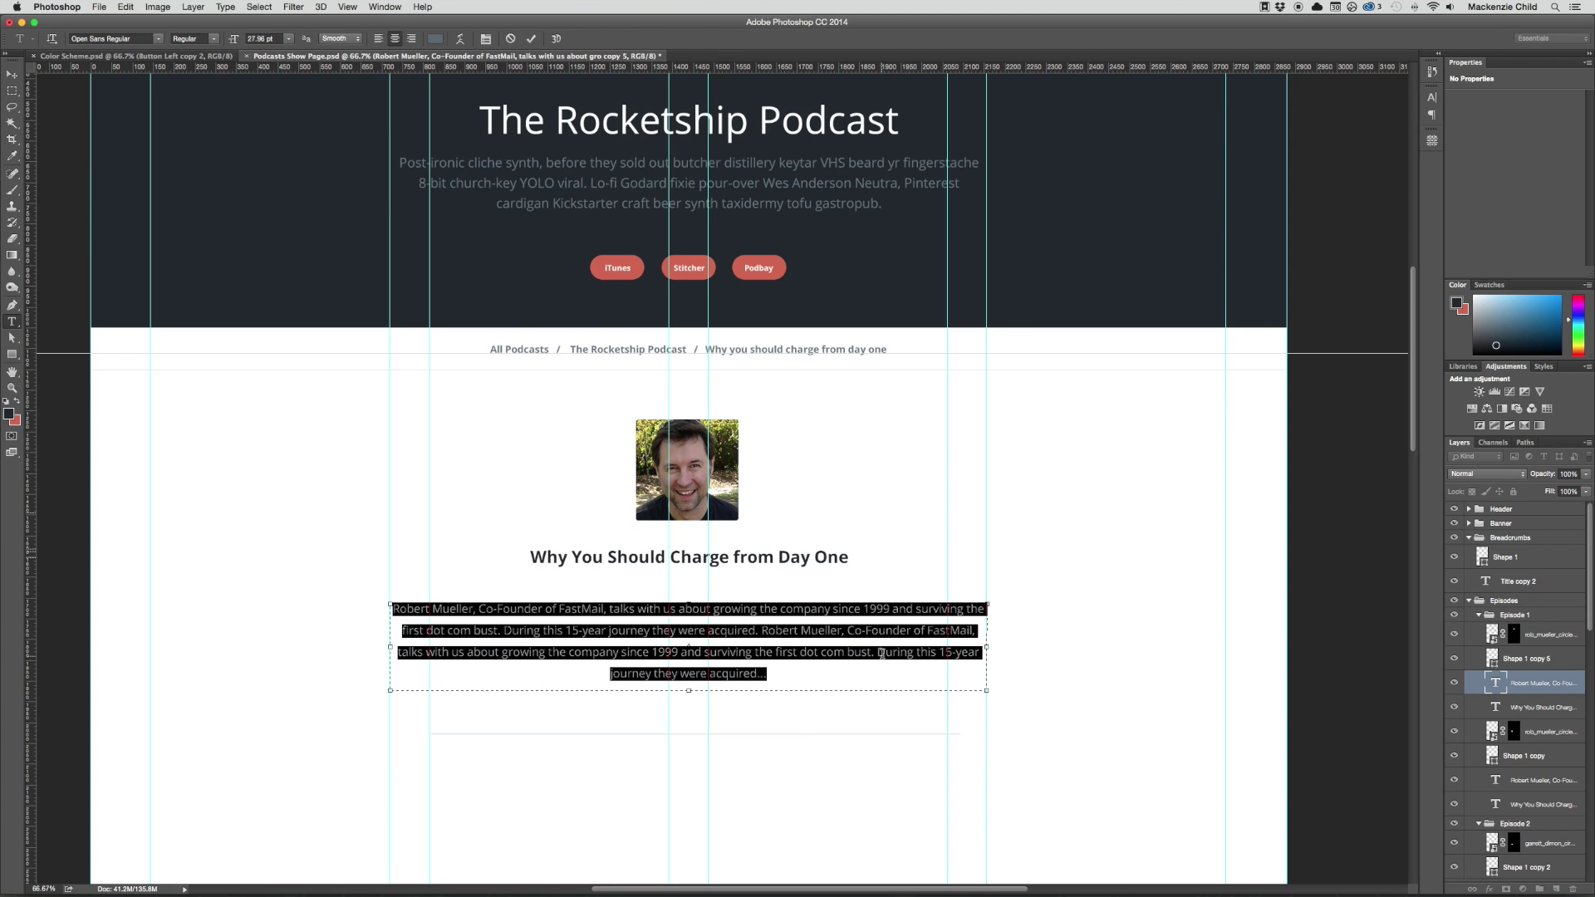
{"action": "key", "text": "super+Return"}
{"action": "key", "text": "v"}
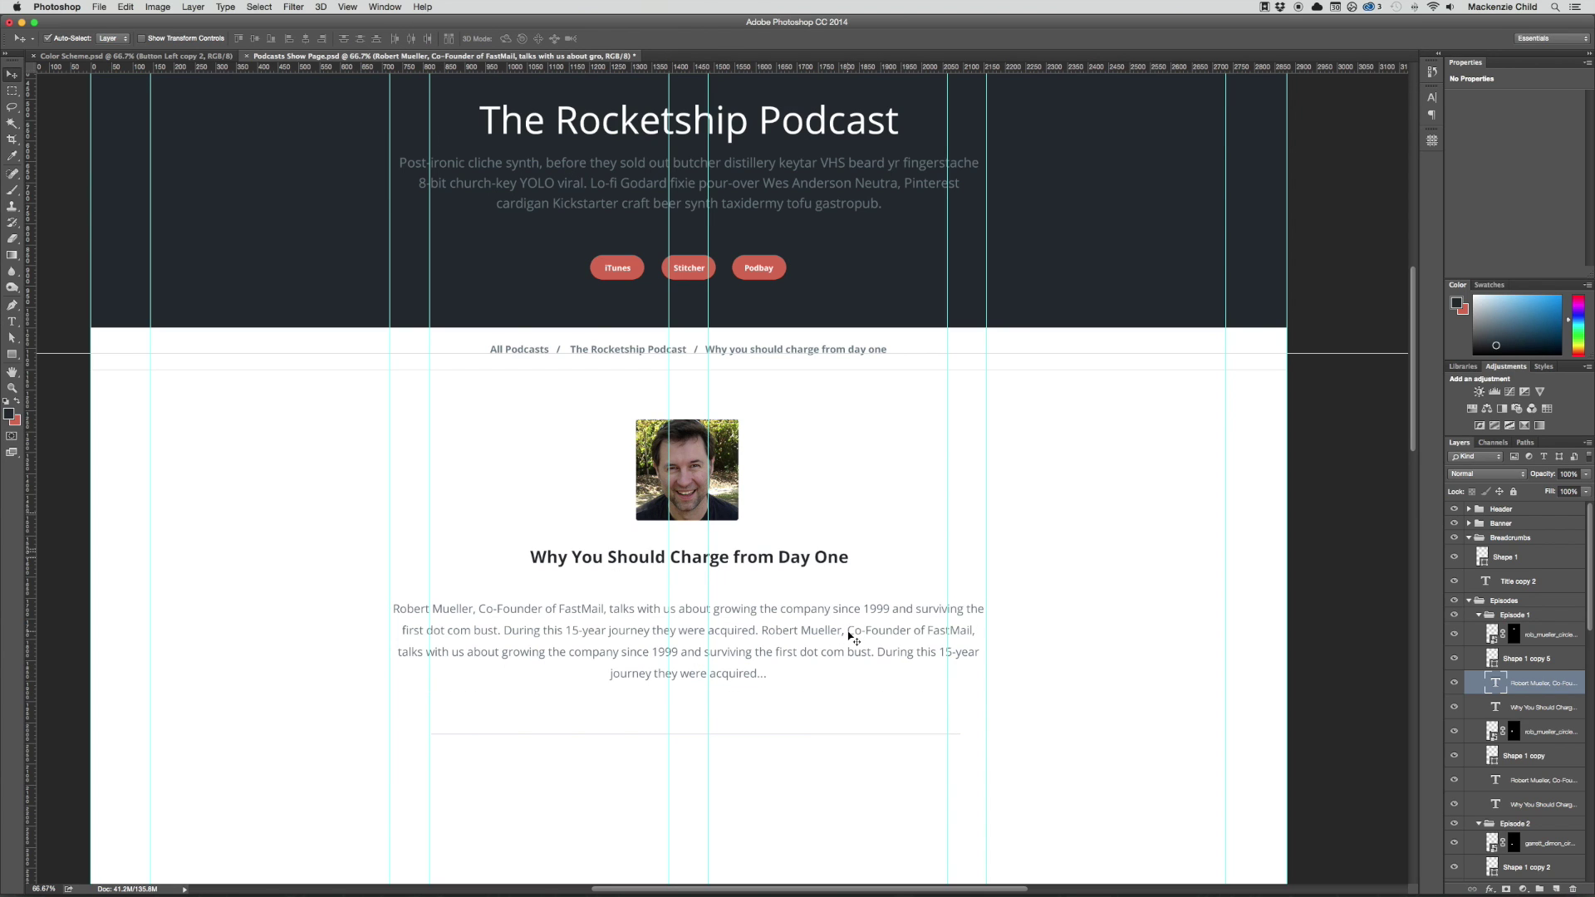
Narrow the description's text box slightly and evenly on both sides, keeping it centred on the page
{"action": "key", "text": "t"}
{"action": "left_click", "coordinate": [536, 616]}
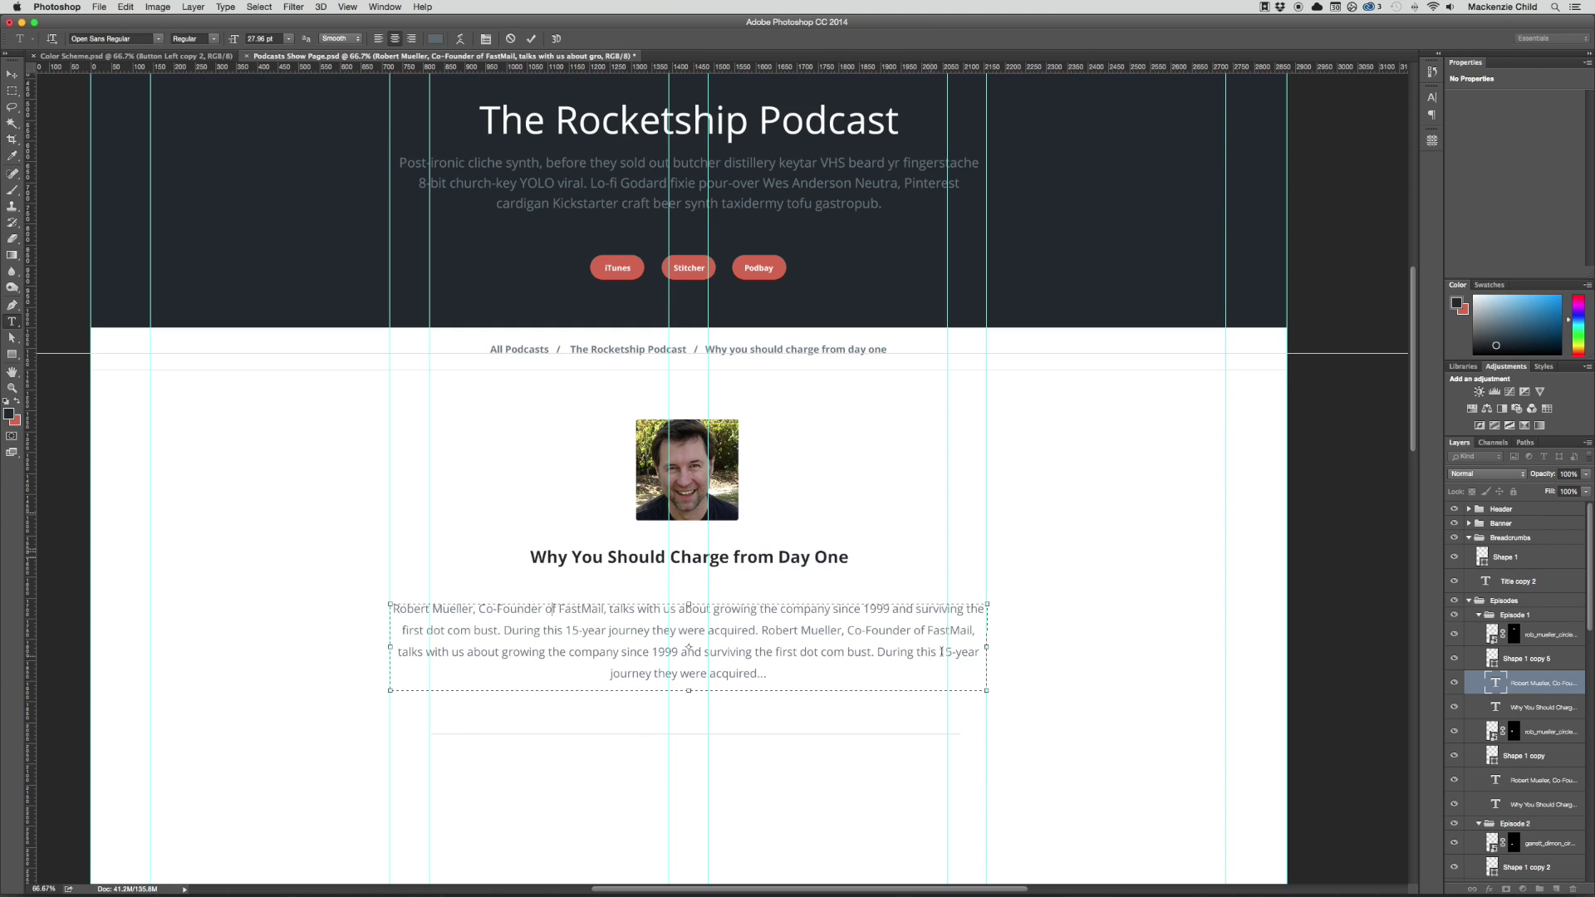
{"action": "mouse_move", "coordinate": [983, 649]}
{"action": "left_mouse_down"}
{"action": "mouse_move", "coordinate": [946, 649]}
{"action": "mouse_move", "coordinate": [969, 647]}
{"action": "left_mouse_up"}
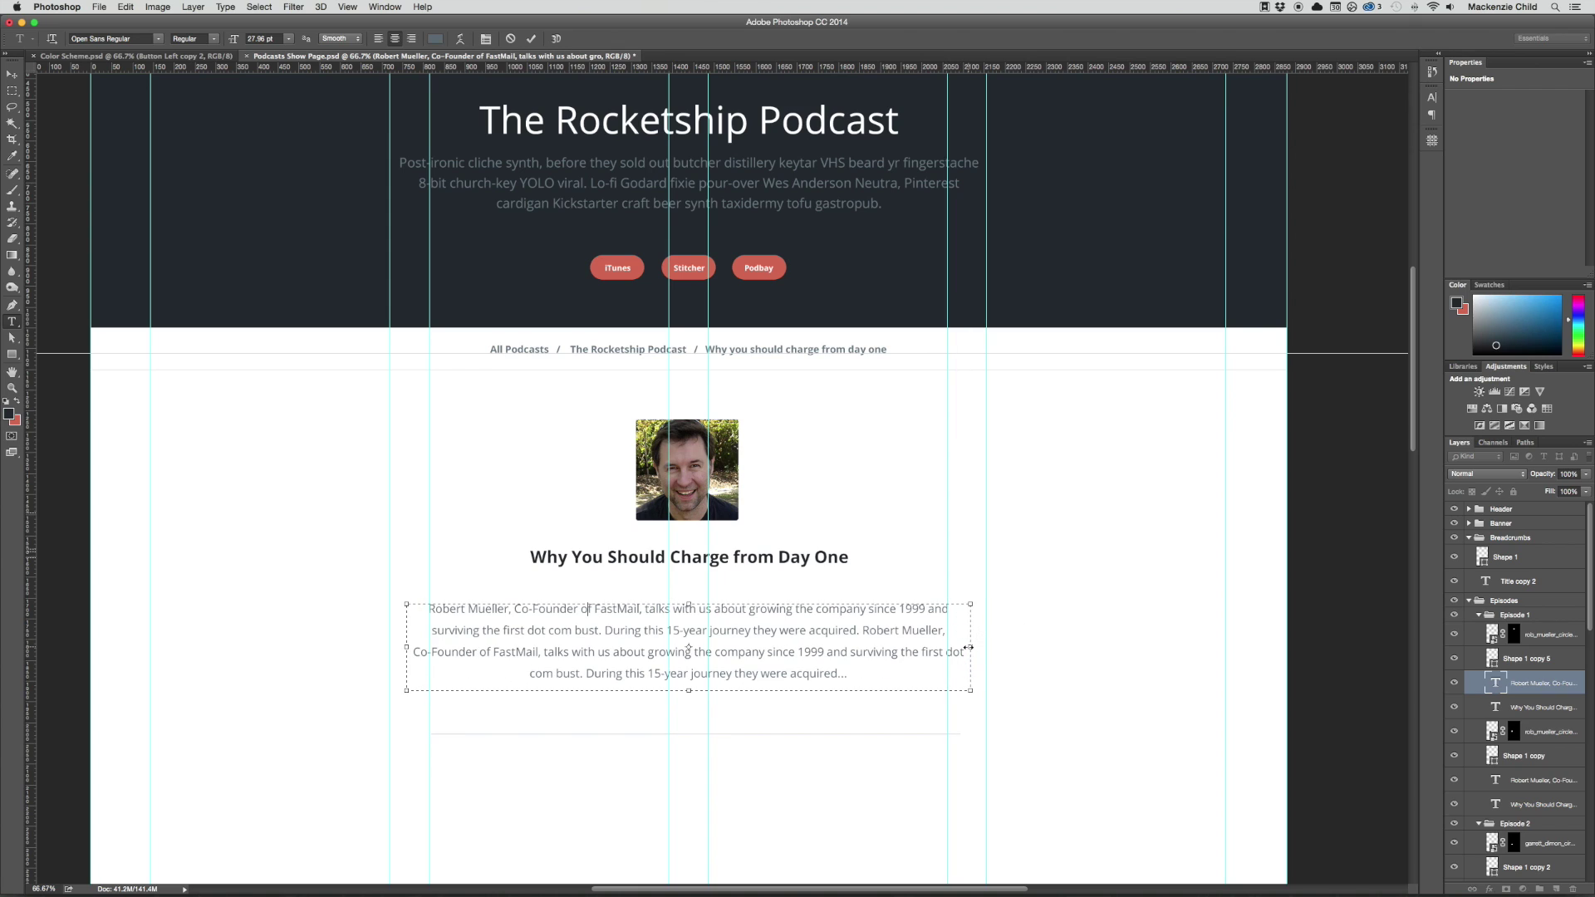
{"action": "key", "text": "super+Return"}
{"action": "key", "text": "v"}
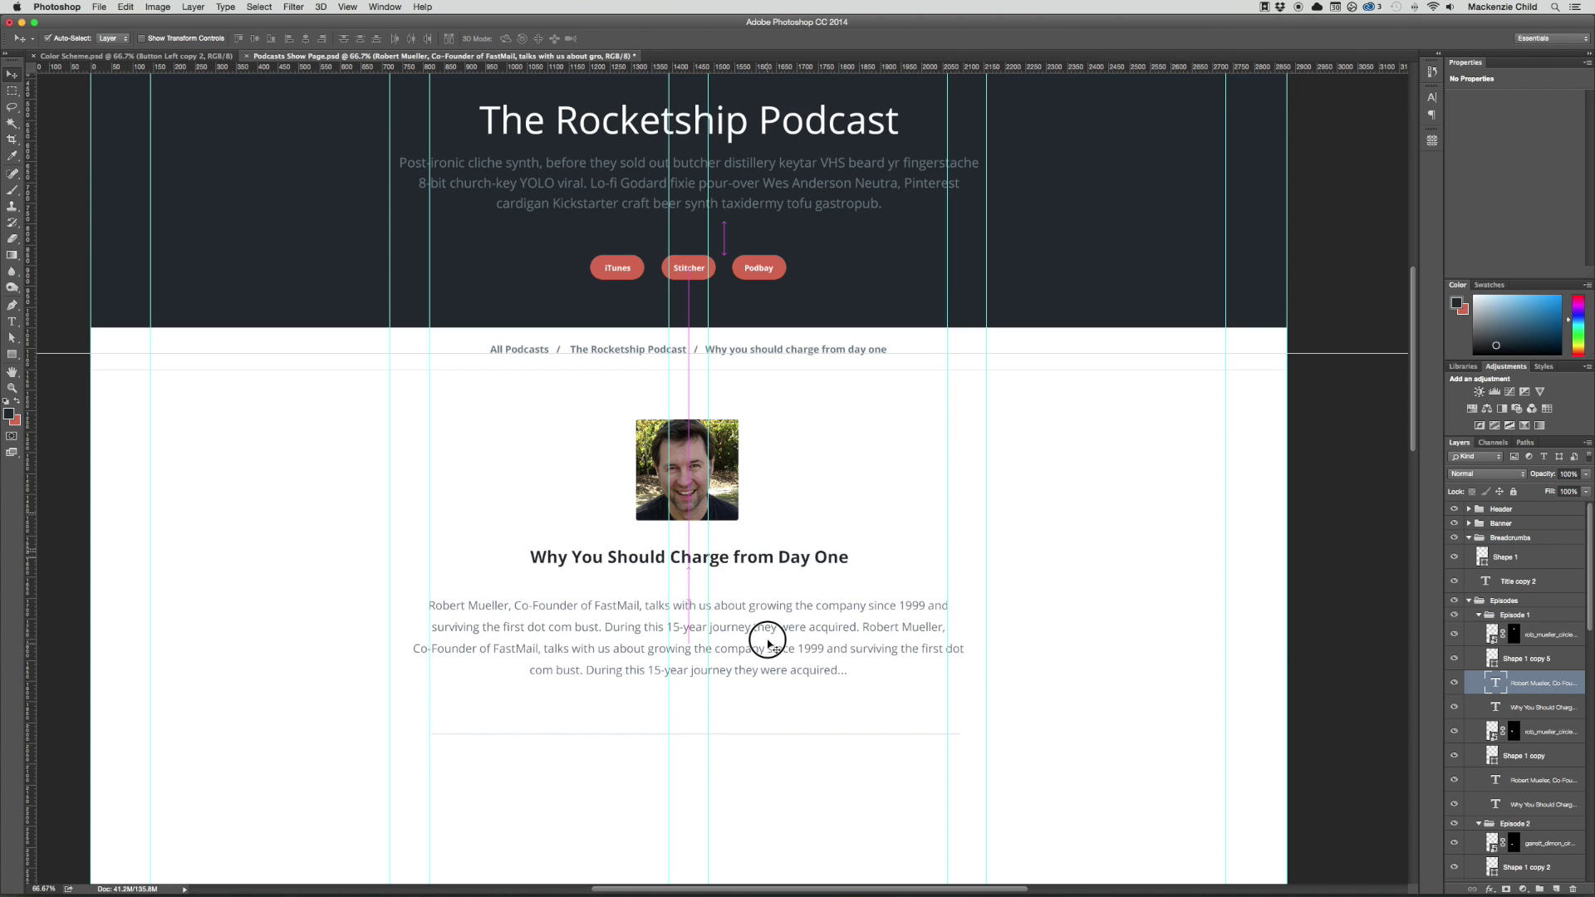
Move the description up directly beneath the title, and shift title and description slightly down together
{"action": "left_click_drag", "start_coordinate": [768, 642], "coordinate": [769, 623]}
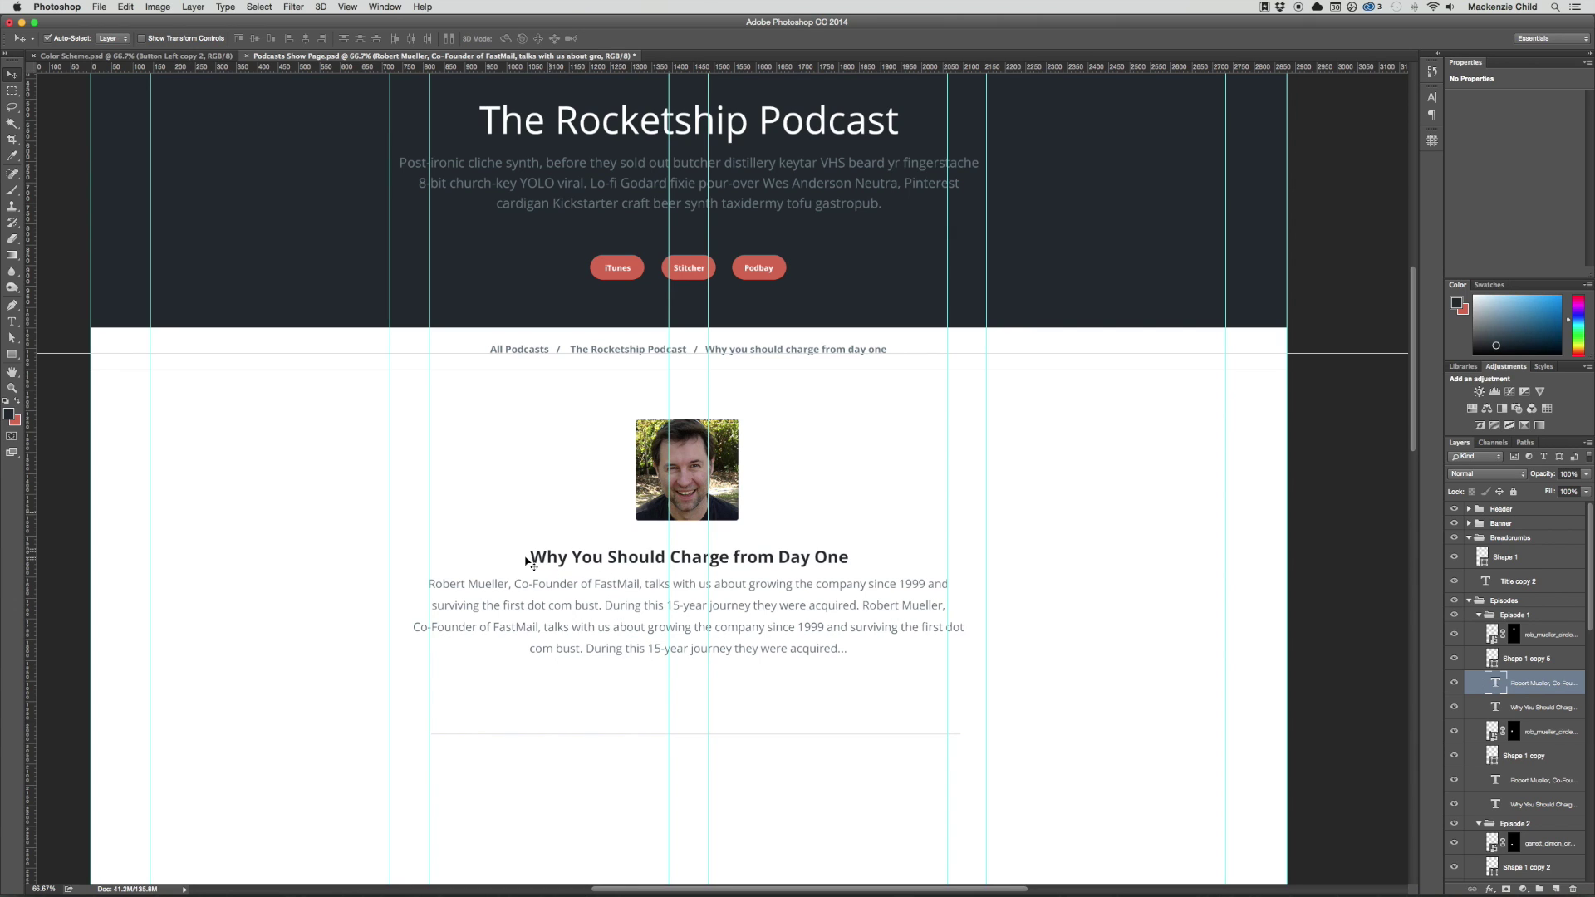
{"action": "left_click_drag", "start_coordinate": [494, 545], "coordinate": [616, 568]}
{"action": "left_click", "coordinate": [480, 575]}
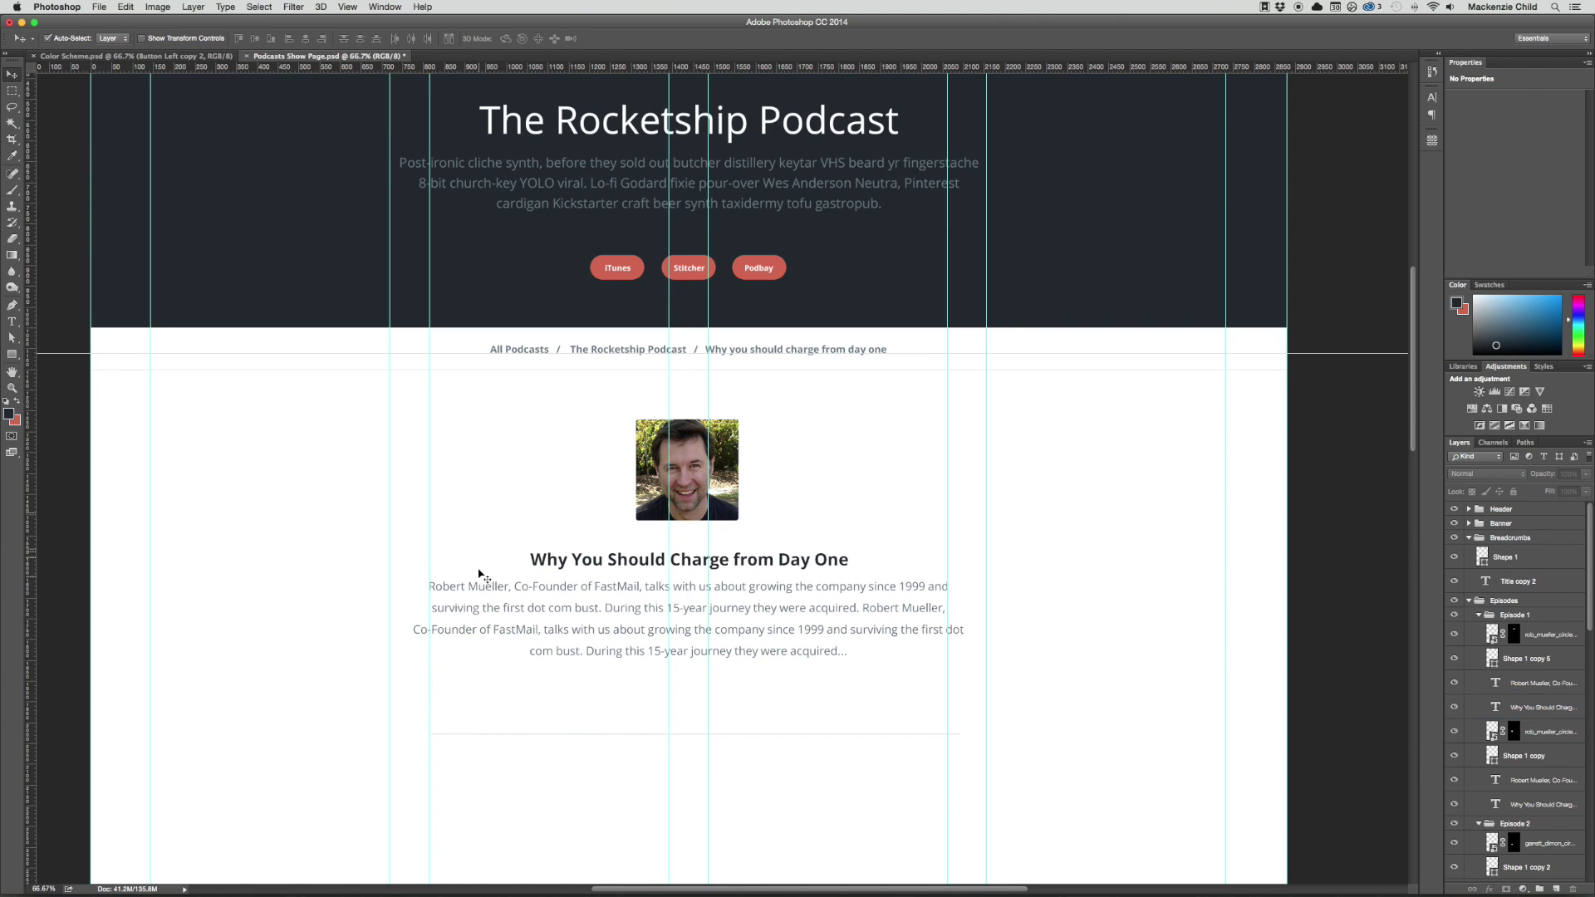
{"action": "left_click", "coordinate": [609, 625]}
Stretch the divider line below the description evenly to both sides so it spans the full page width
{"action": "scroll", "coordinate": [646, 695], "scroll_direction": "down", "scroll_amount": 3}
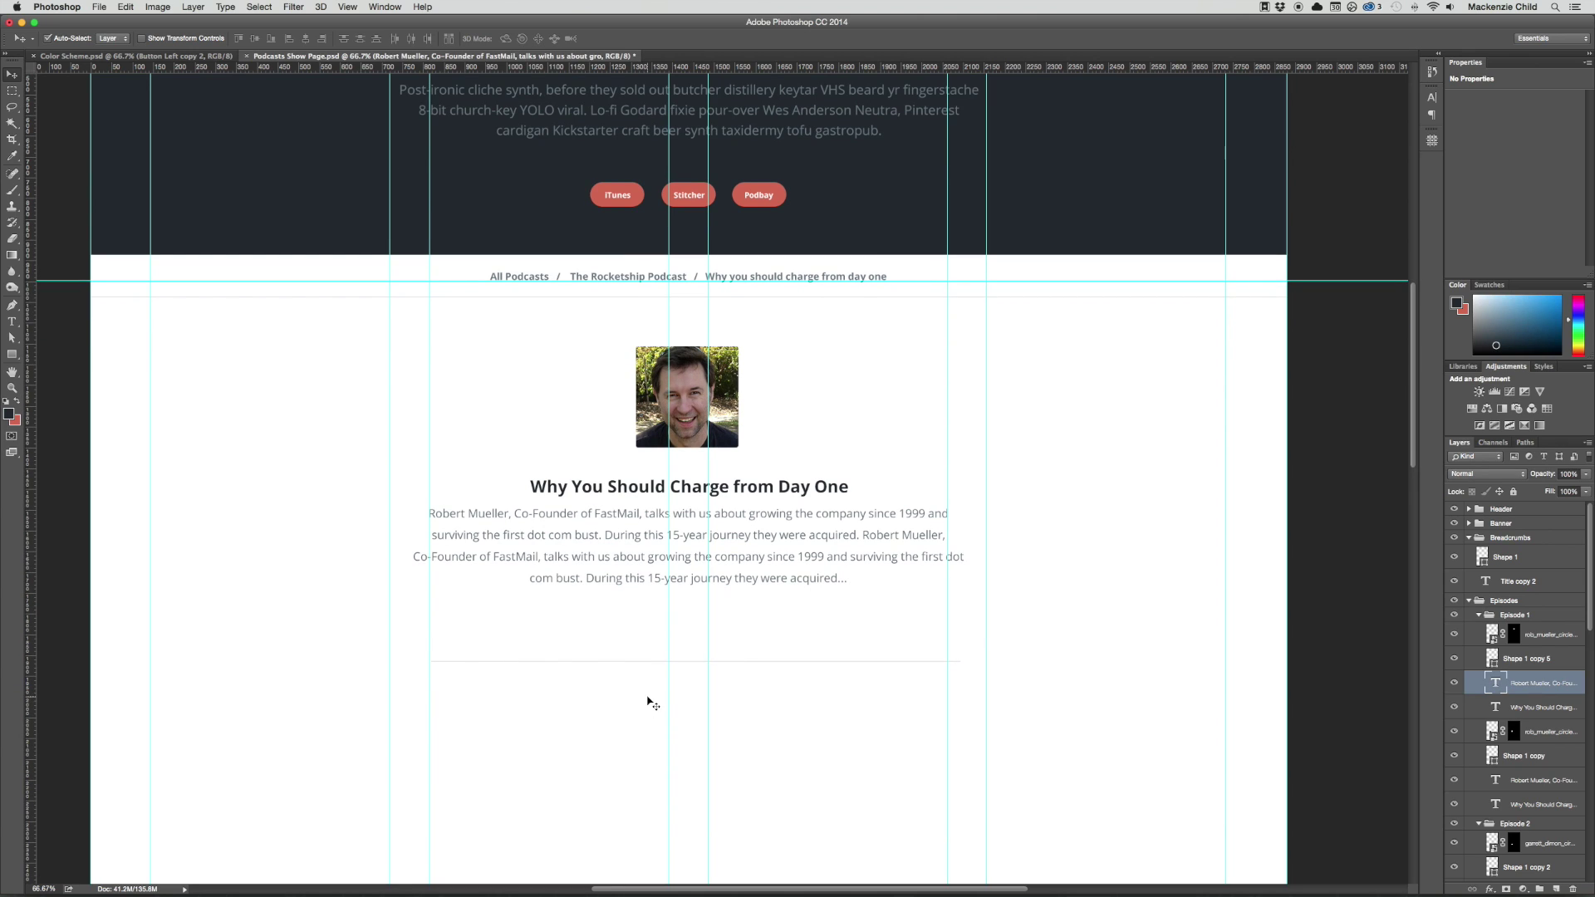
{"action": "left_click_drag", "start_coordinate": [639, 683], "coordinate": [573, 644]}
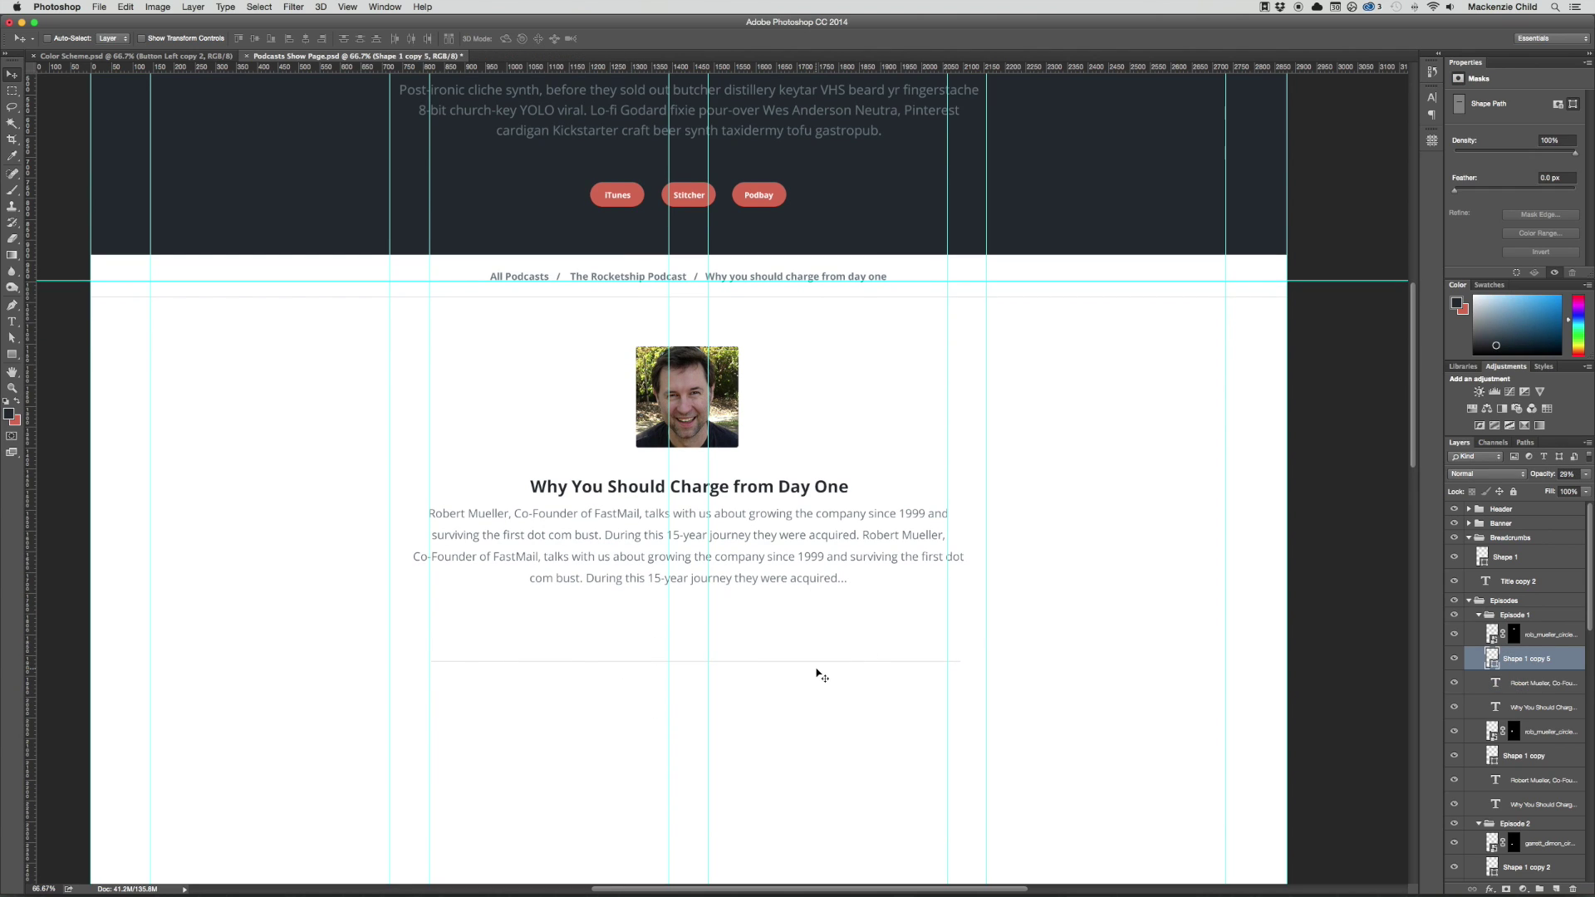
{"action": "key", "text": "ctrl+t"}
{"action": "left_click_drag", "start_coordinate": [964, 662], "coordinate": [1307, 664]}
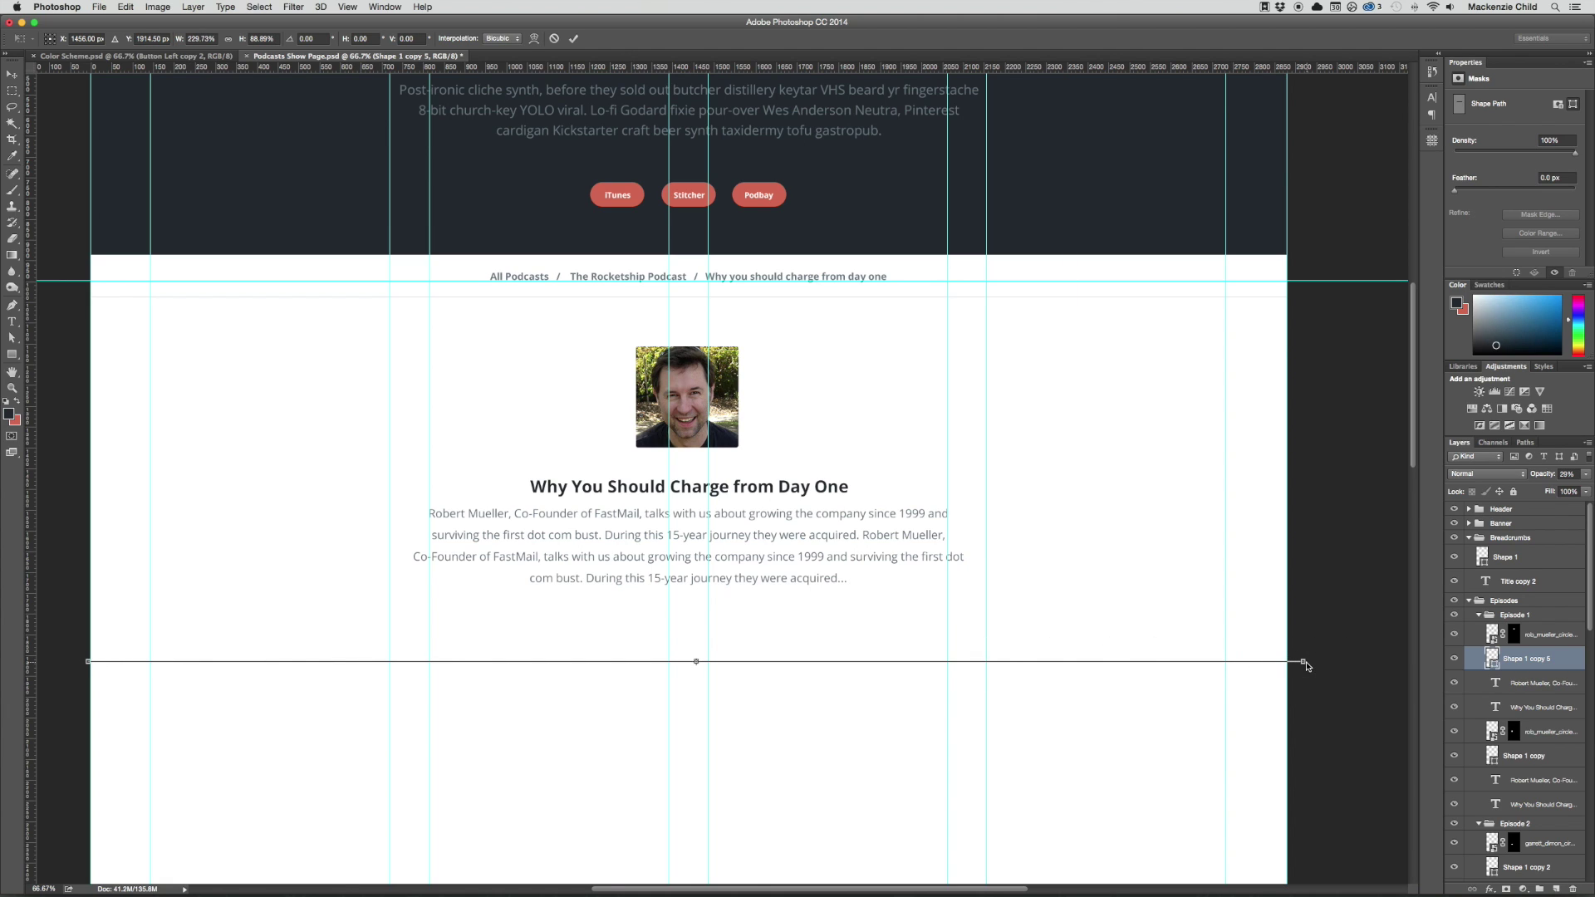
{"action": "scroll", "coordinate": [1306, 664], "scroll_direction": "down", "scroll_amount": 5}
{"action": "key", "text": "Return"}
Hide the guides and move the full-width divider line farther down to leave more space below the description
{"action": "key", "text": "super+h"}
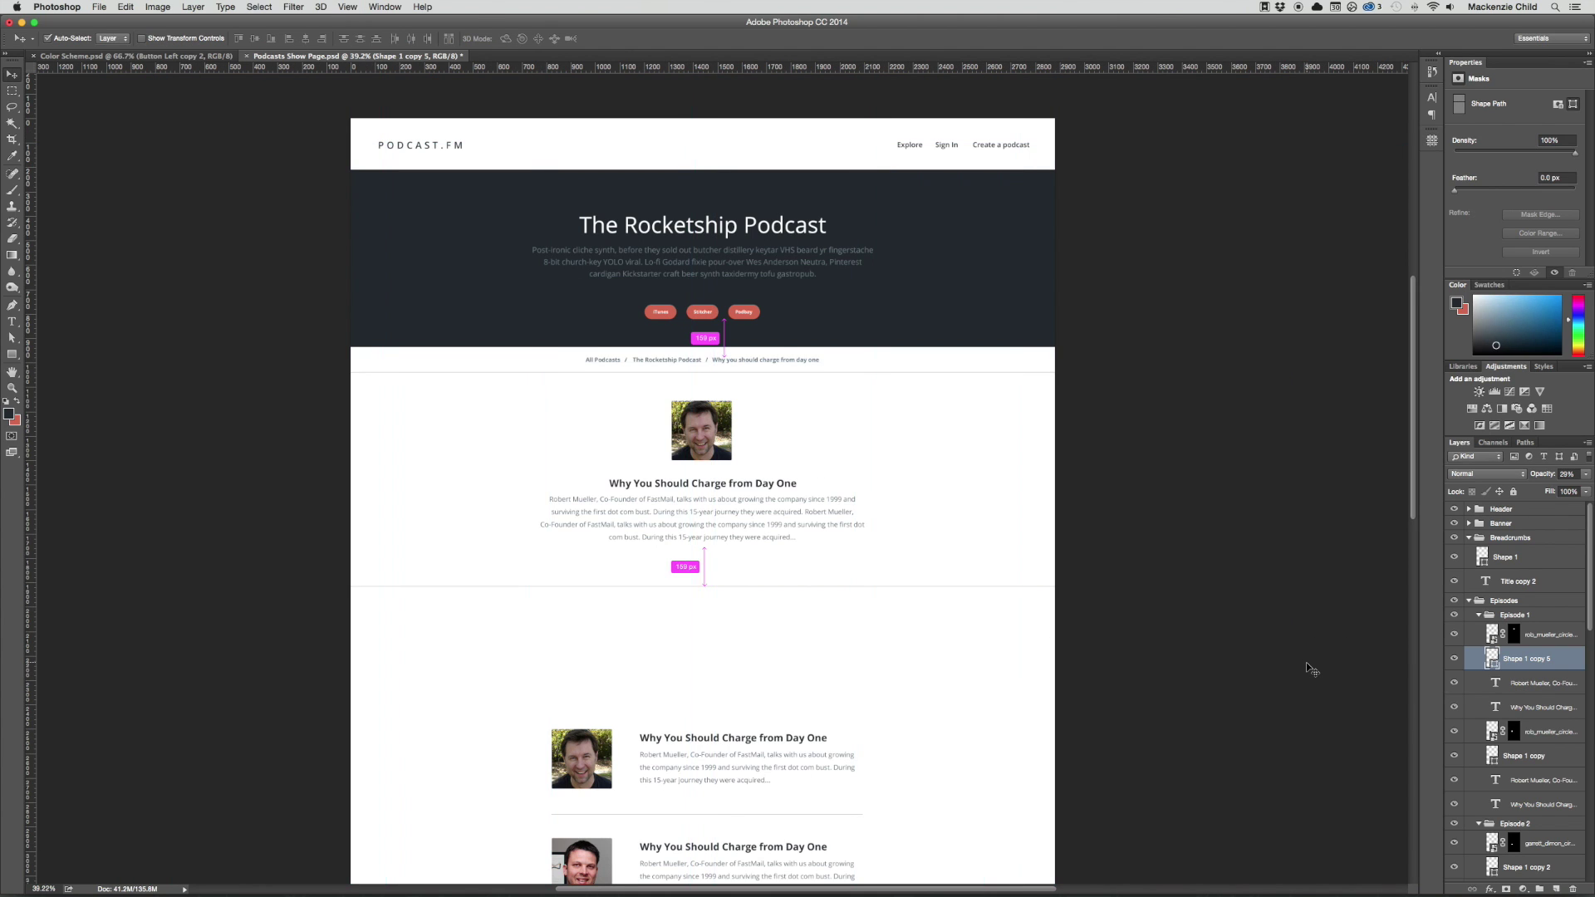
{"action": "key", "text": "shift+Down"}
{"action": "key", "text": "shift+Down"}
{"action": "key", "text": "shift+Down"}
{"action": "key", "text": "shift+Down"}
{"action": "key", "text": "shift+Down"}
{"action": "key", "text": "shift+Down"}
{"action": "key", "text": "shift+Down"}
{"action": "key", "text": "shift+Down"}
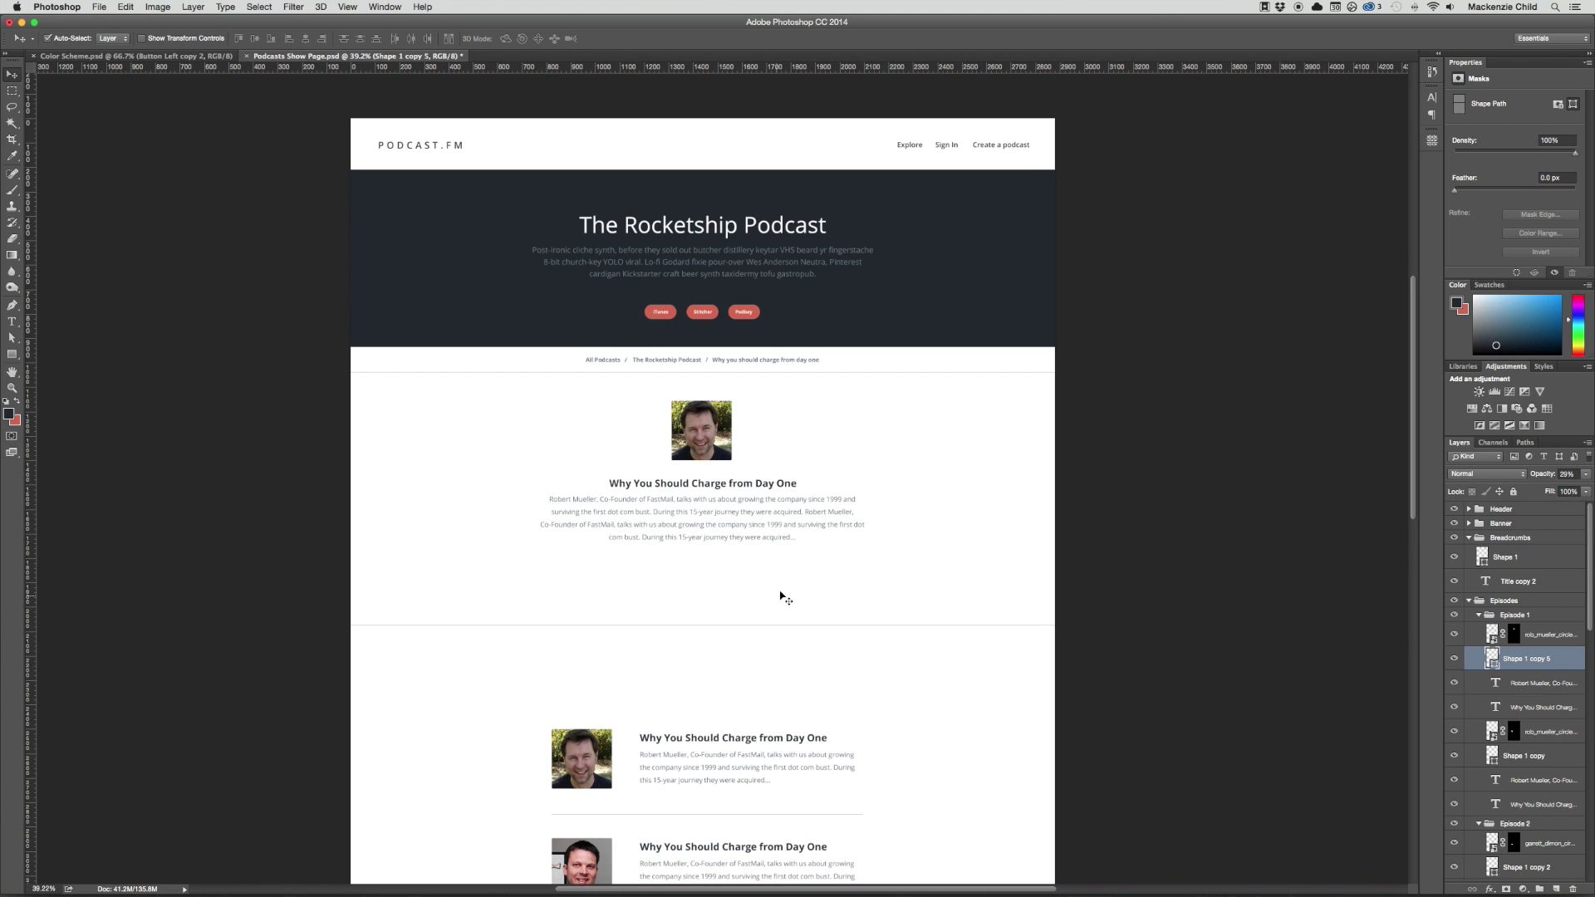
Show the guides and draw a rounded rectangle about 1247 by 72 px with 5 px corners below the description, between the column guides
{"action": "scroll", "coordinate": [781, 598], "scroll_direction": "up", "scroll_amount": 3}
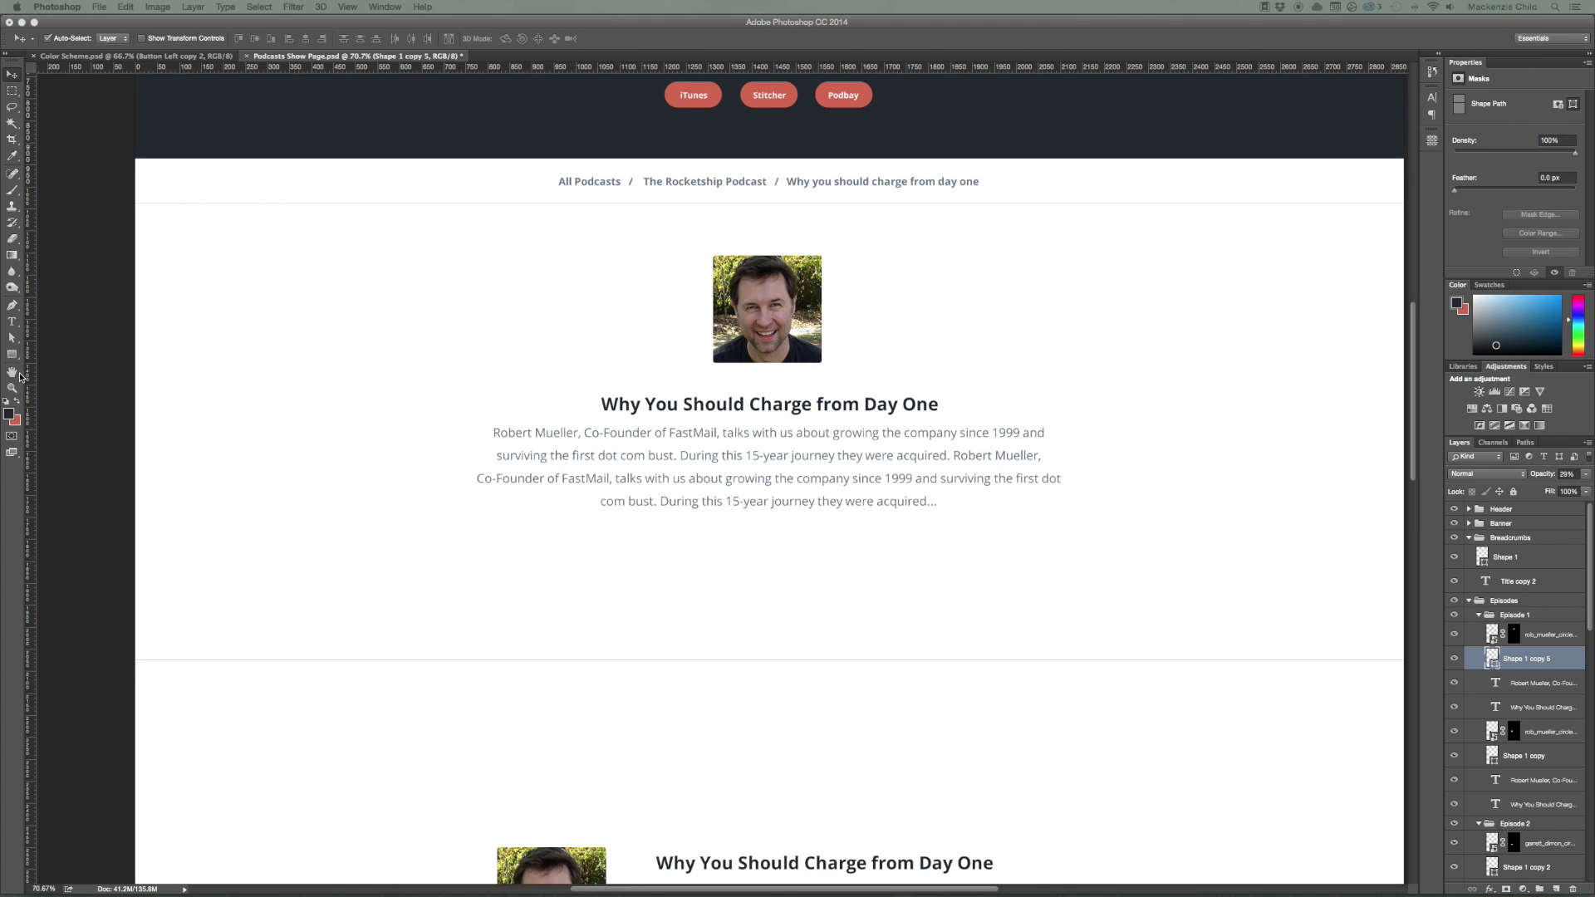
{"action": "left_click", "coordinate": [12, 356]}
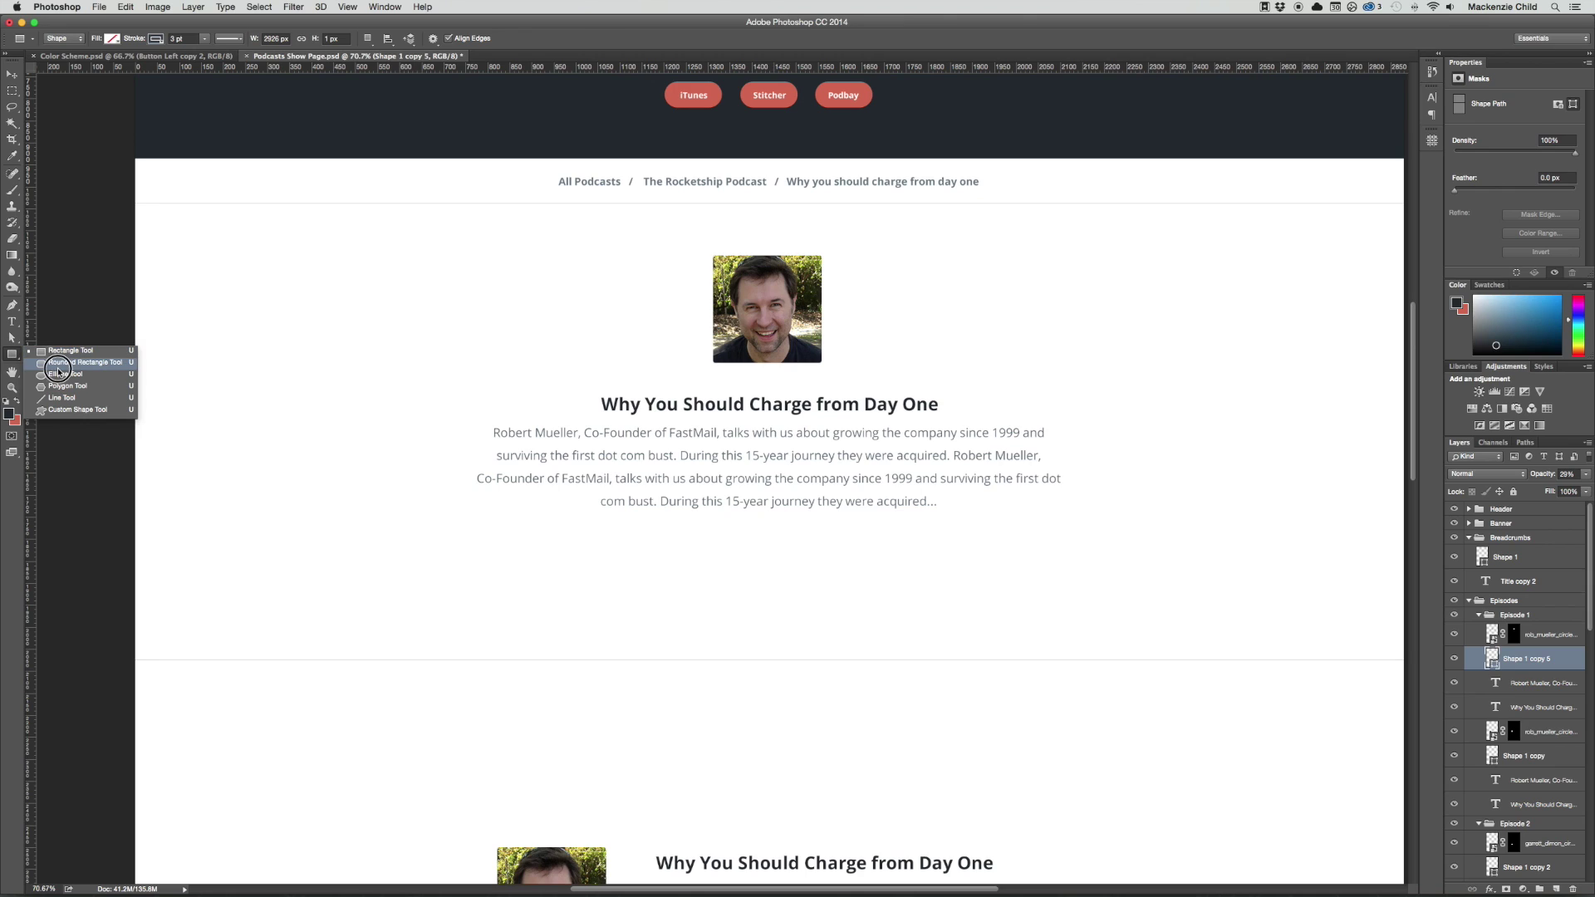
{"action": "left_click", "coordinate": [60, 365]}
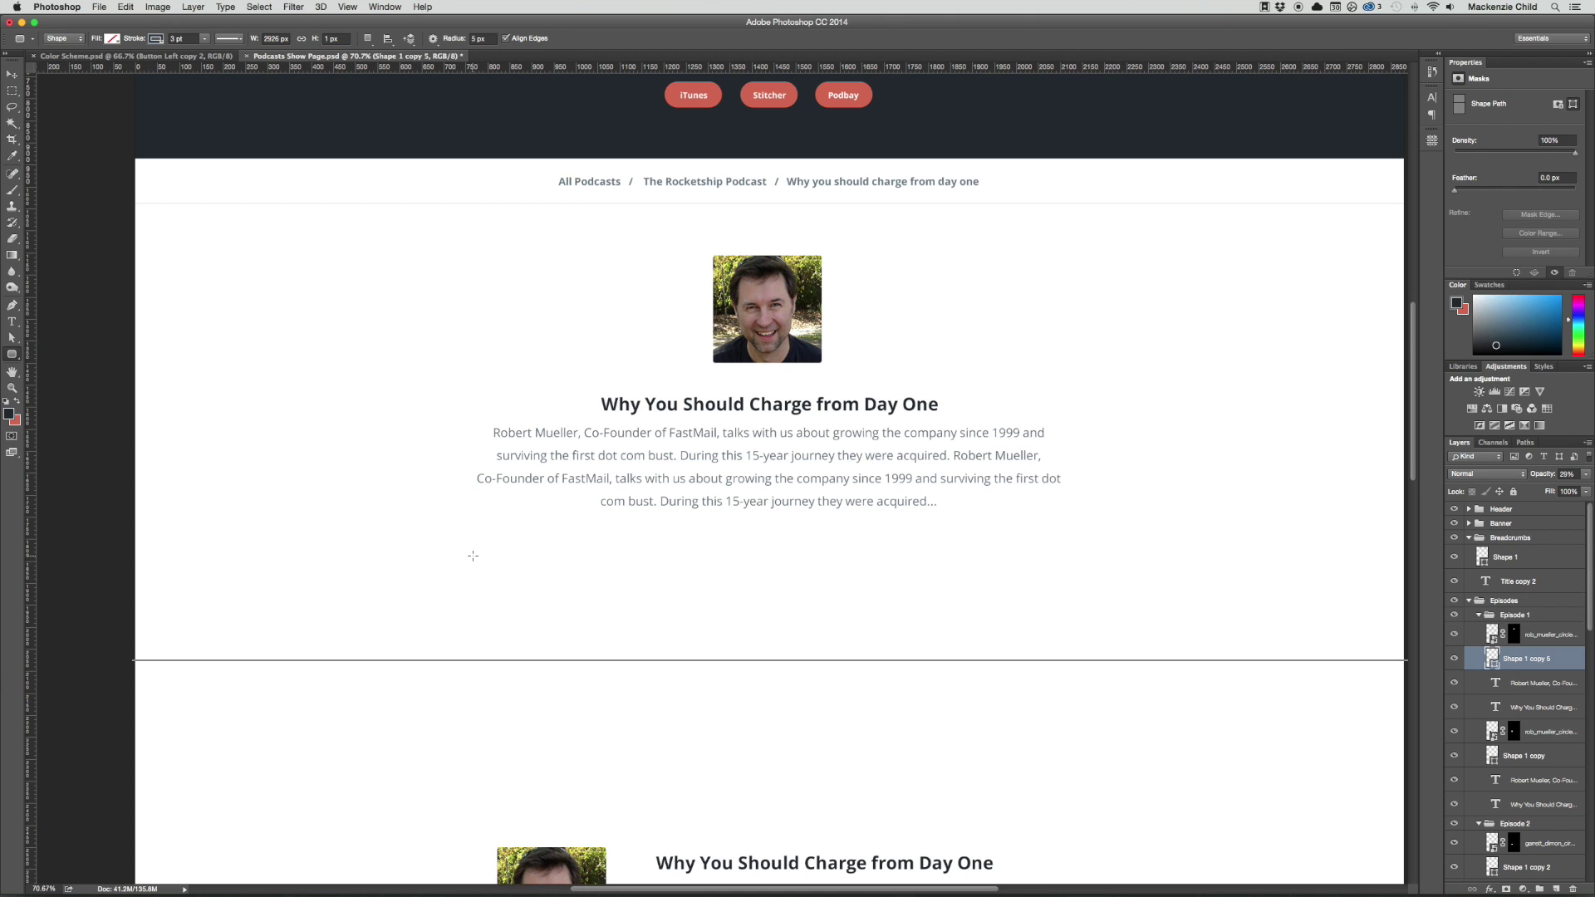
{"action": "key", "text": "super+semicolon"}
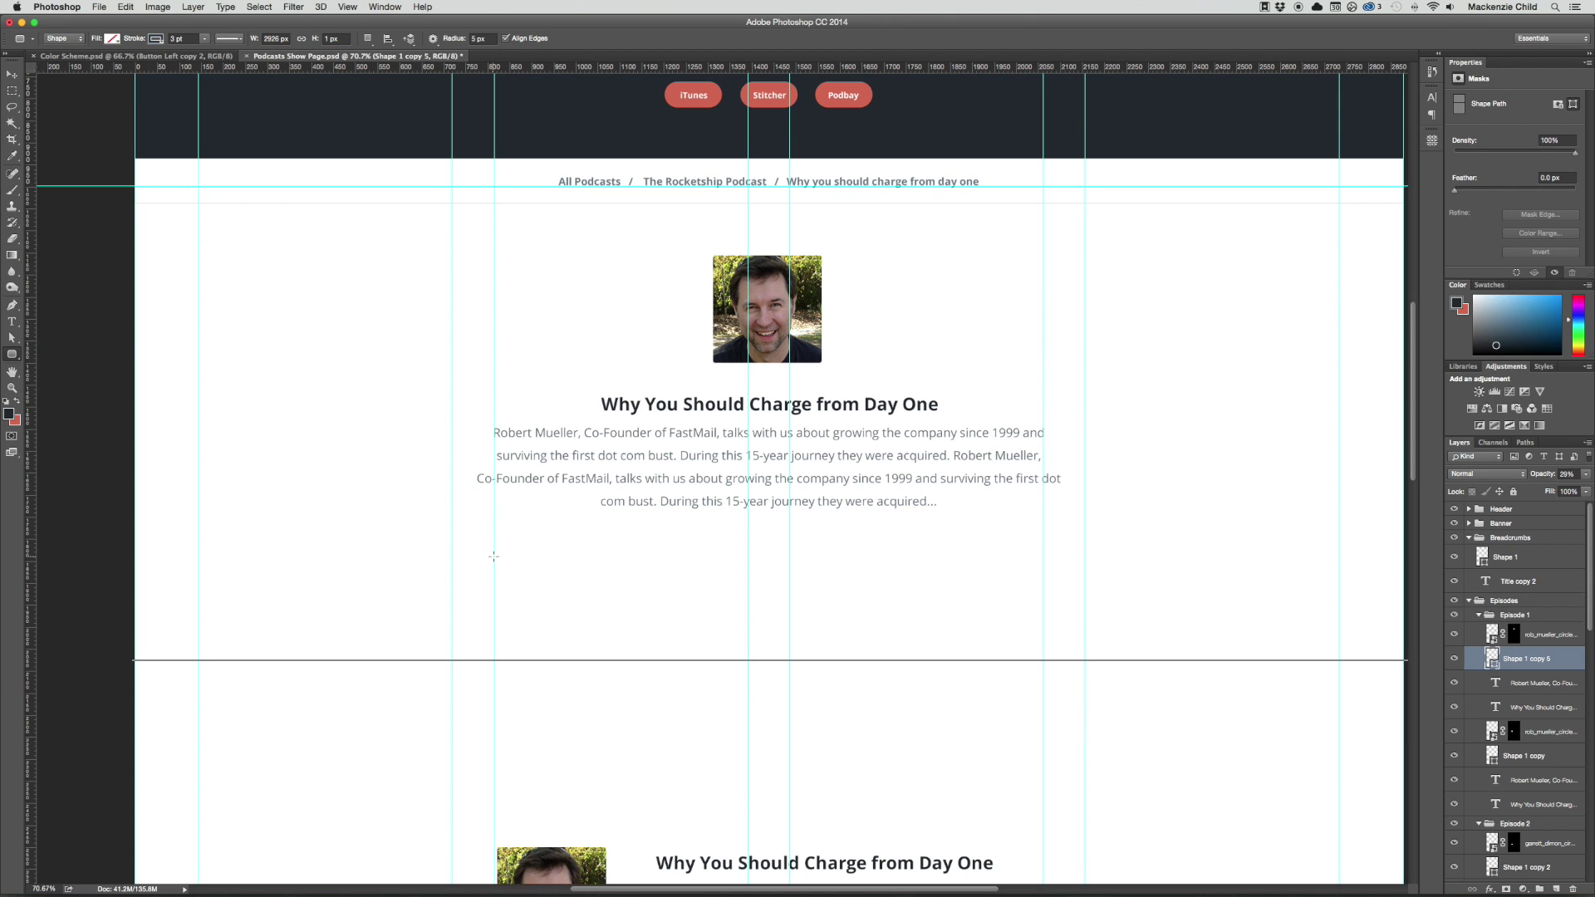
{"action": "left_click_drag", "start_coordinate": [493, 557], "coordinate": [1042, 589]}
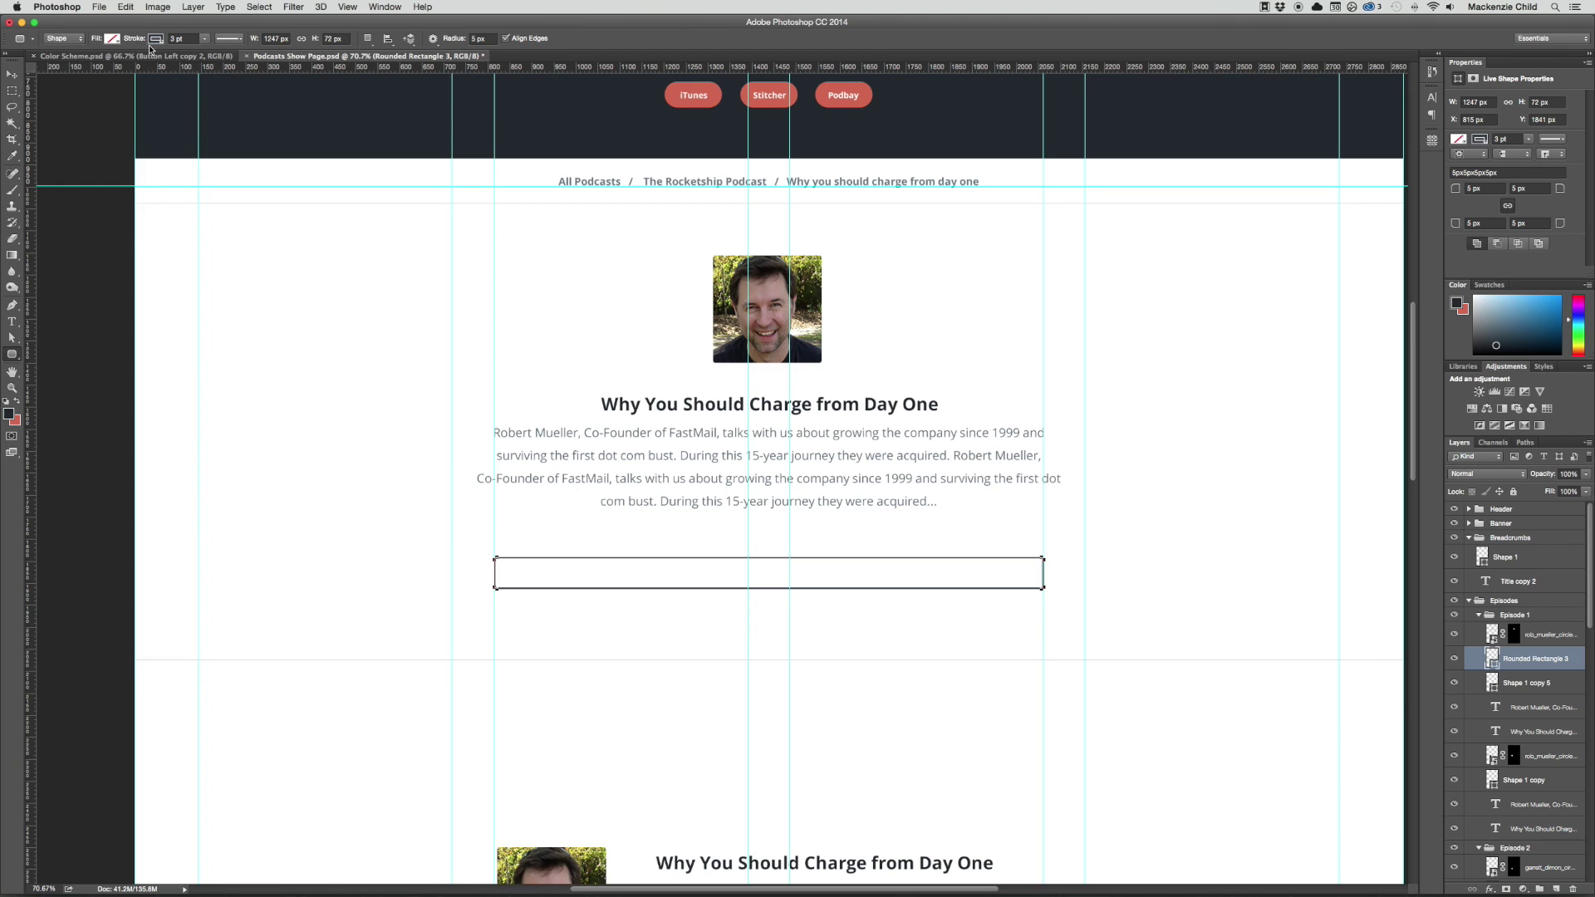
Fill the rounded rectangle with the recently used red of the podcast buttons and remove its stroke
{"action": "left_click", "coordinate": [113, 39]}
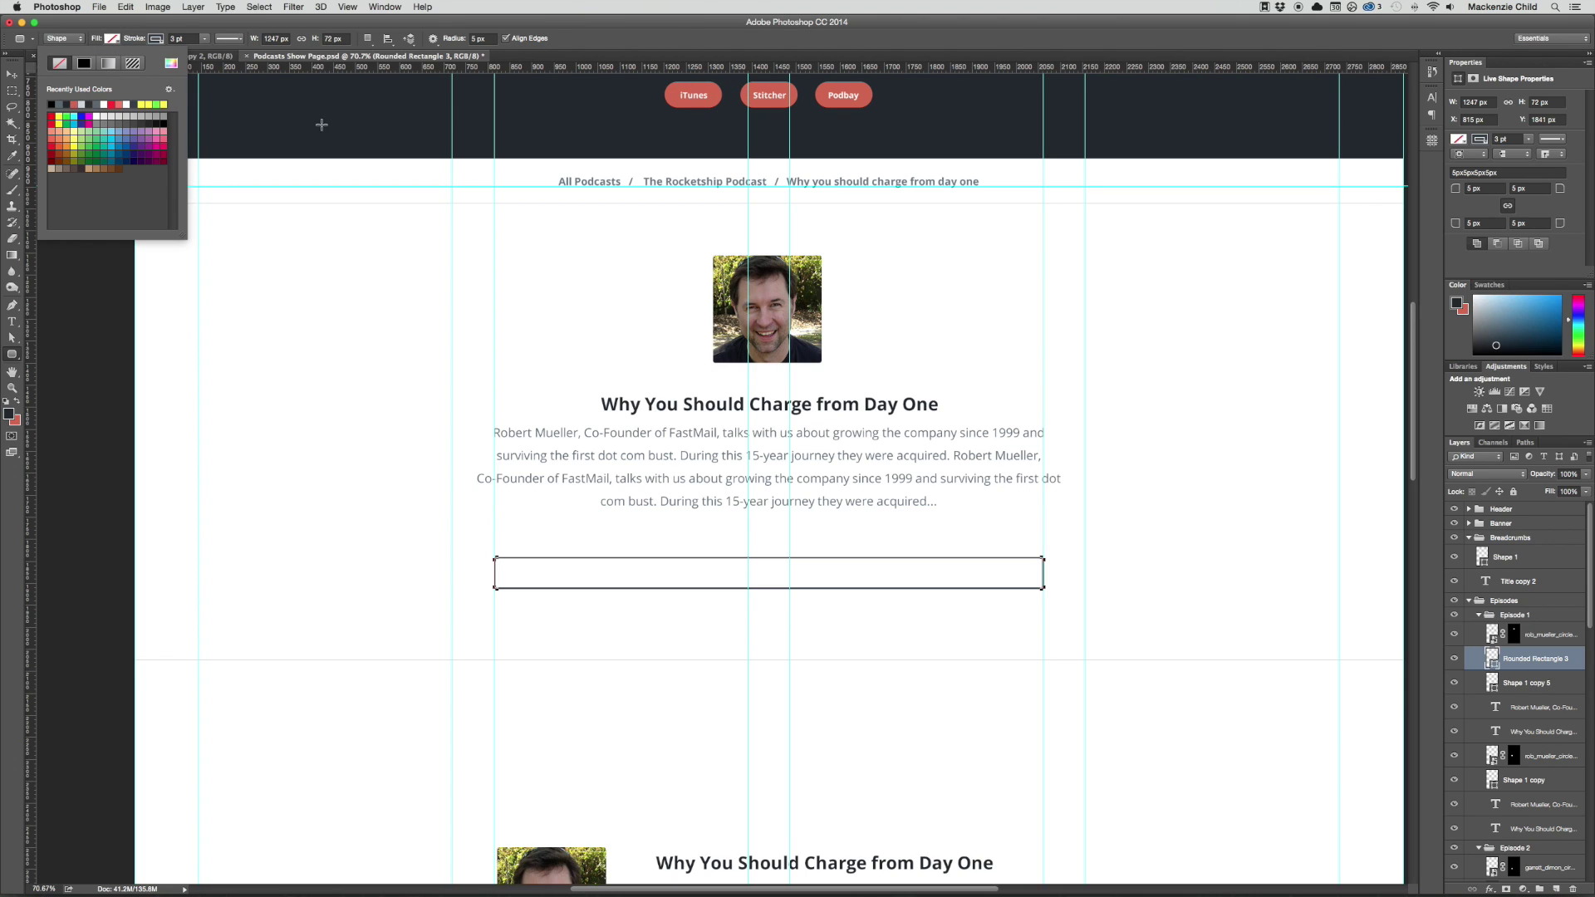
{"action": "left_click", "coordinate": [82, 103]}
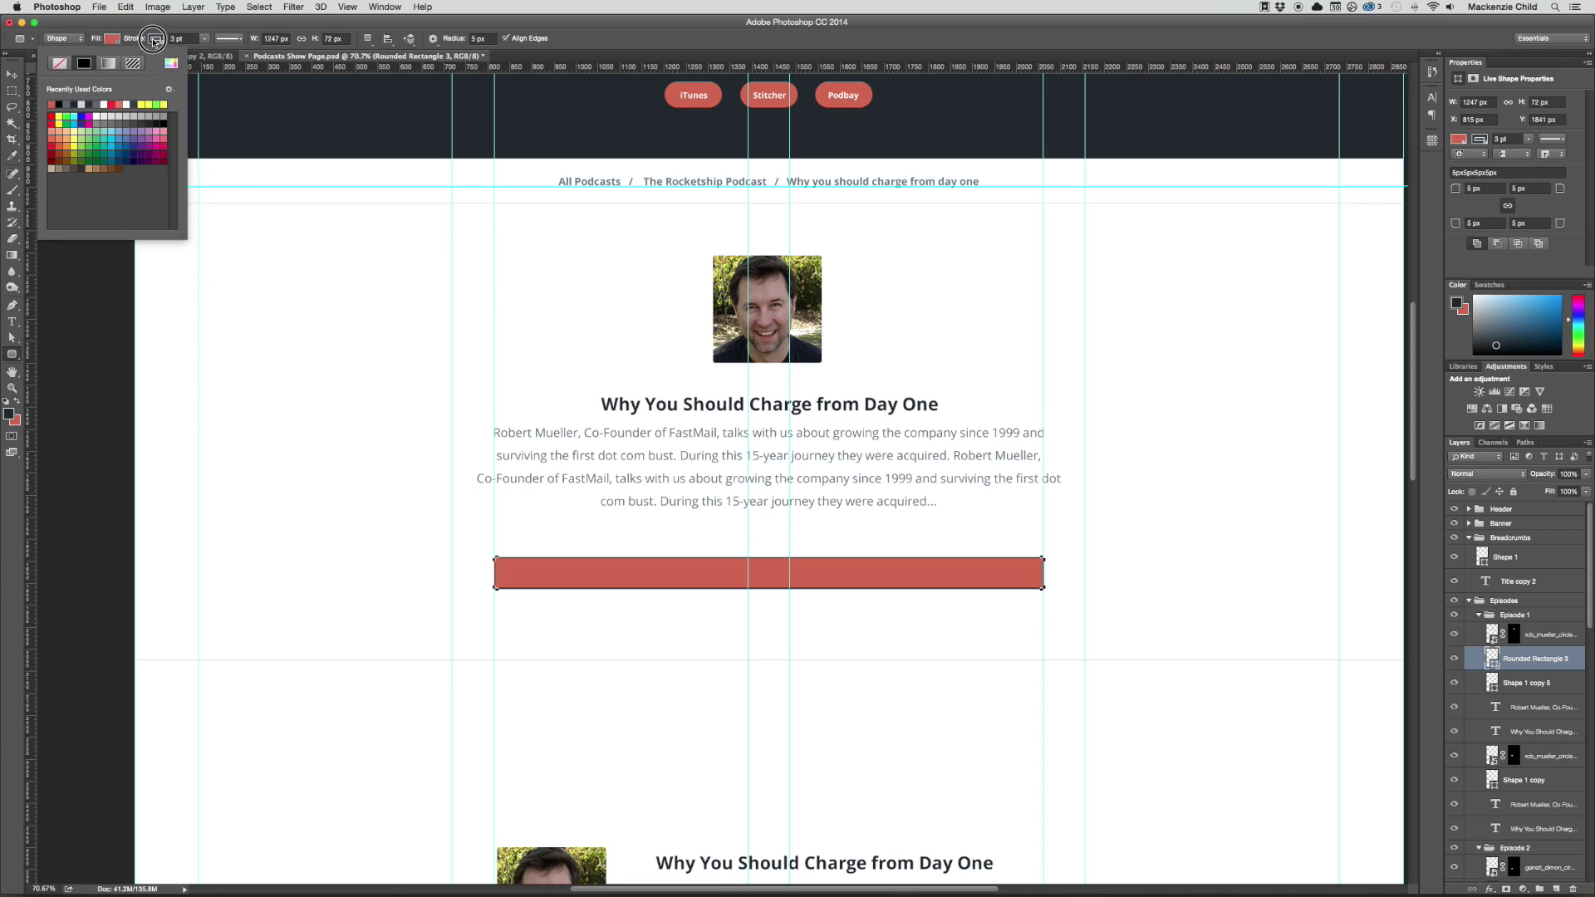
{"action": "left_click", "coordinate": [101, 67]}
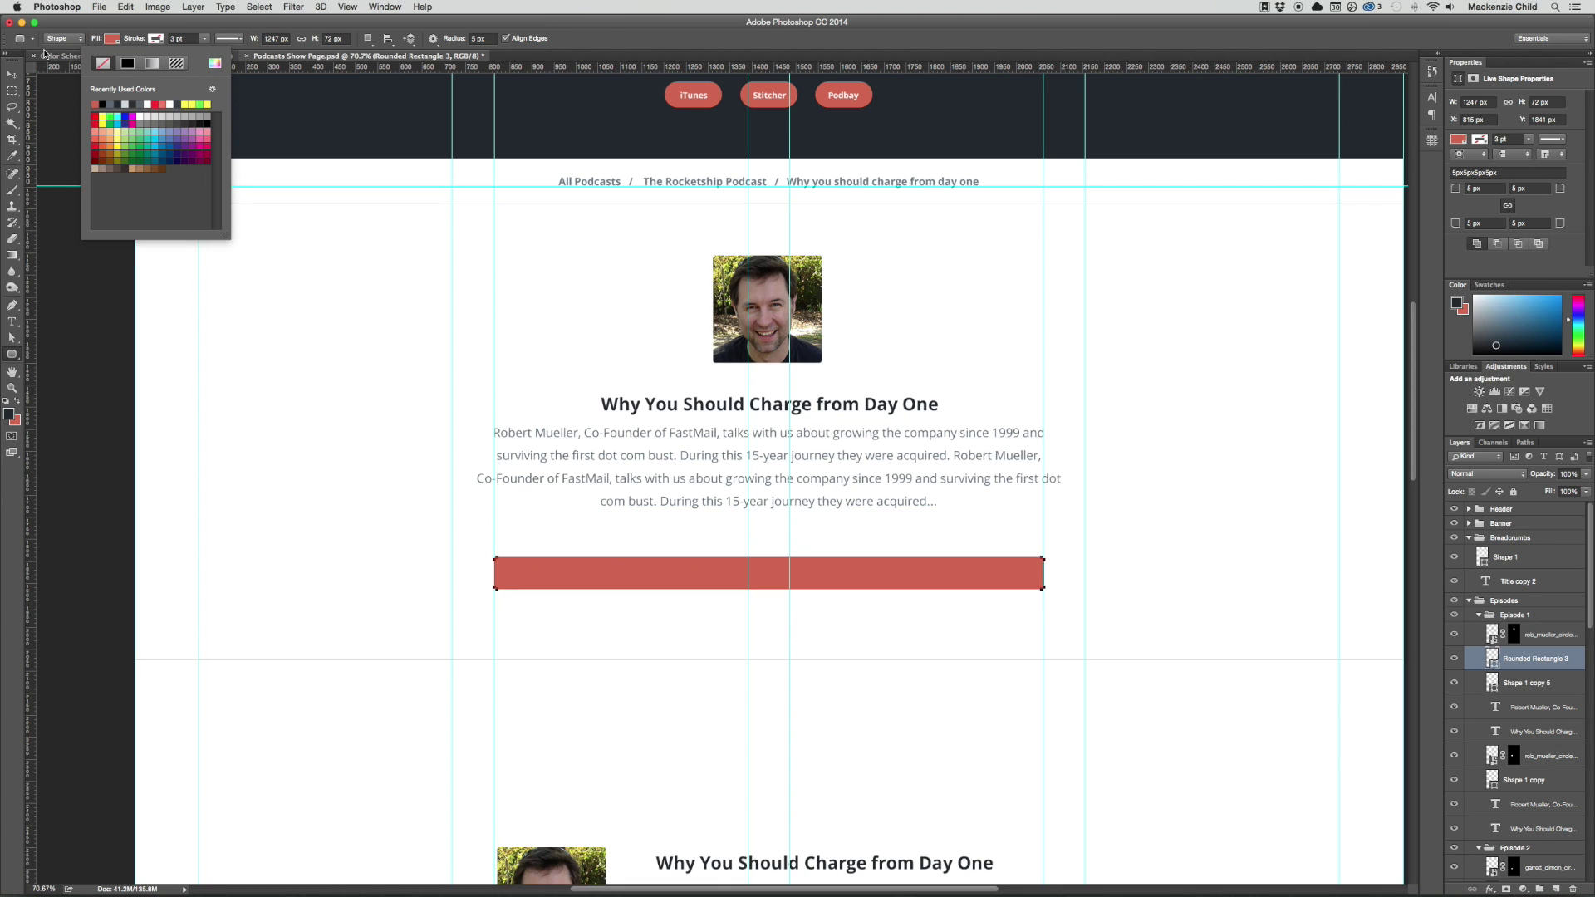
{"action": "key", "text": "Return"}
Move the red bar slightly down, away from the description text
{"action": "left_click", "coordinate": [11, 75]}
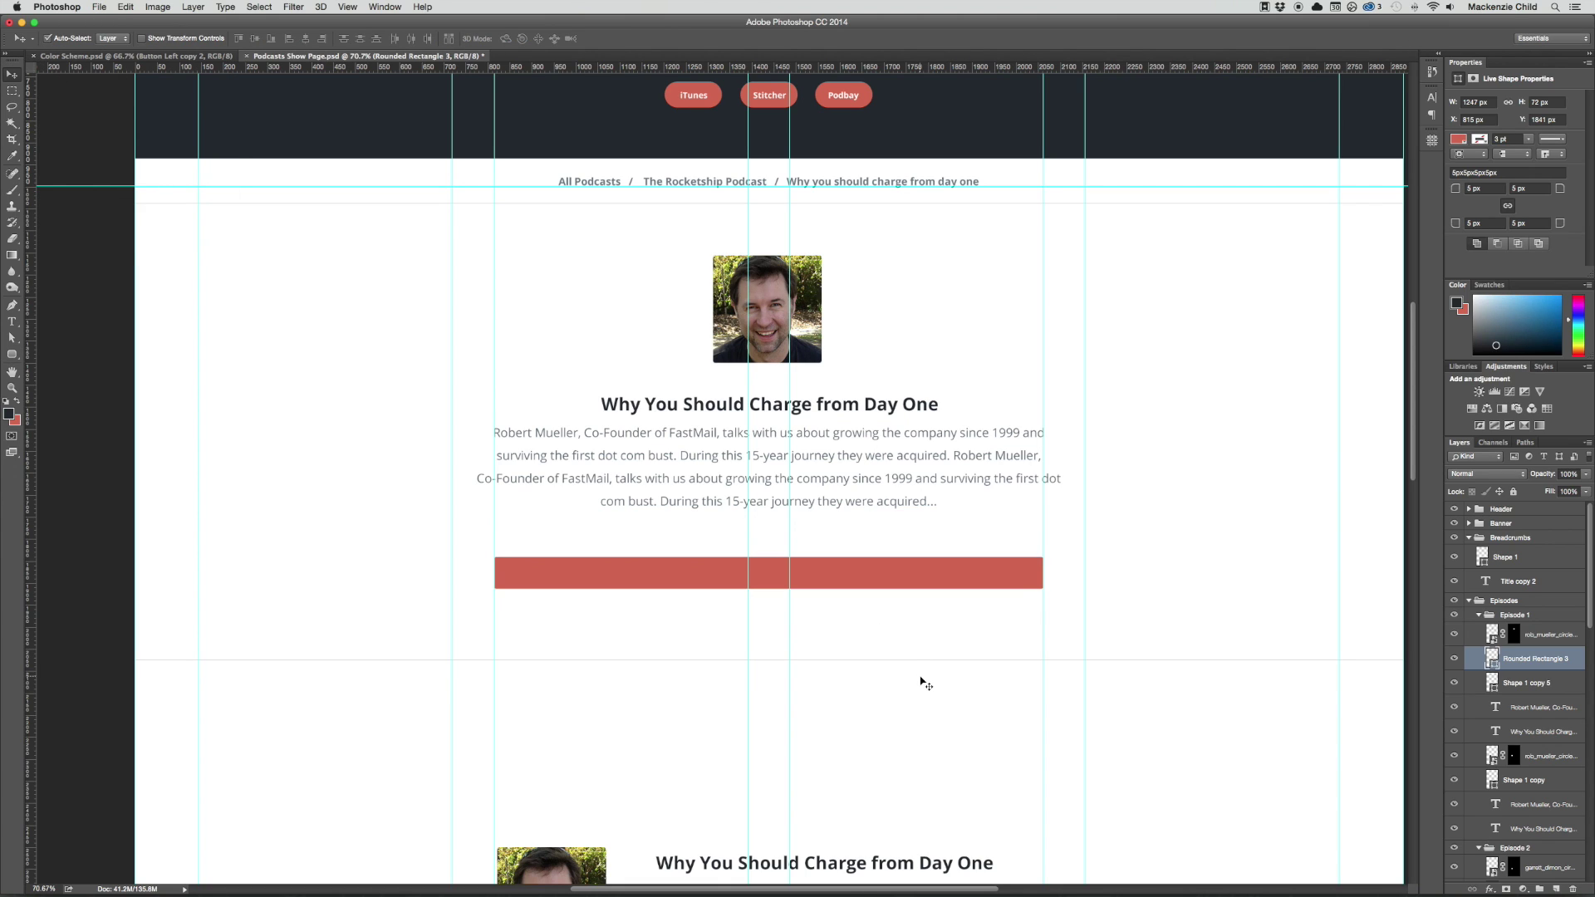
{"action": "left_click_drag", "start_coordinate": [901, 578], "coordinate": [901, 585]}
{"action": "left_click", "coordinate": [892, 546]}
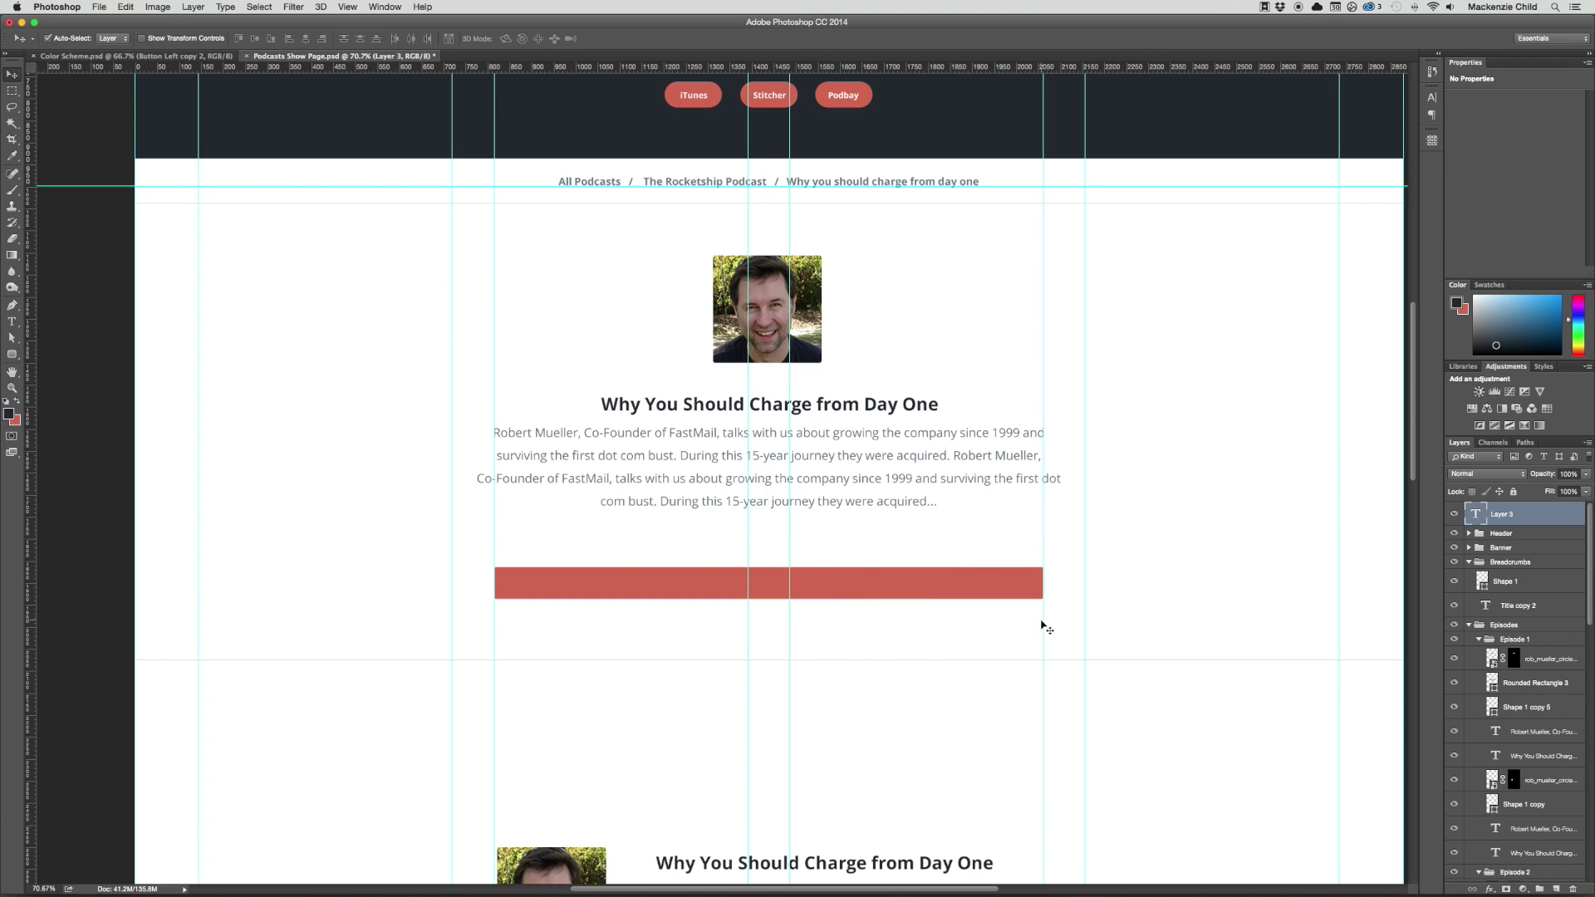
Open the Entypo.psd icon set as a source for the player icons
{"action": "key", "text": "super+space"}
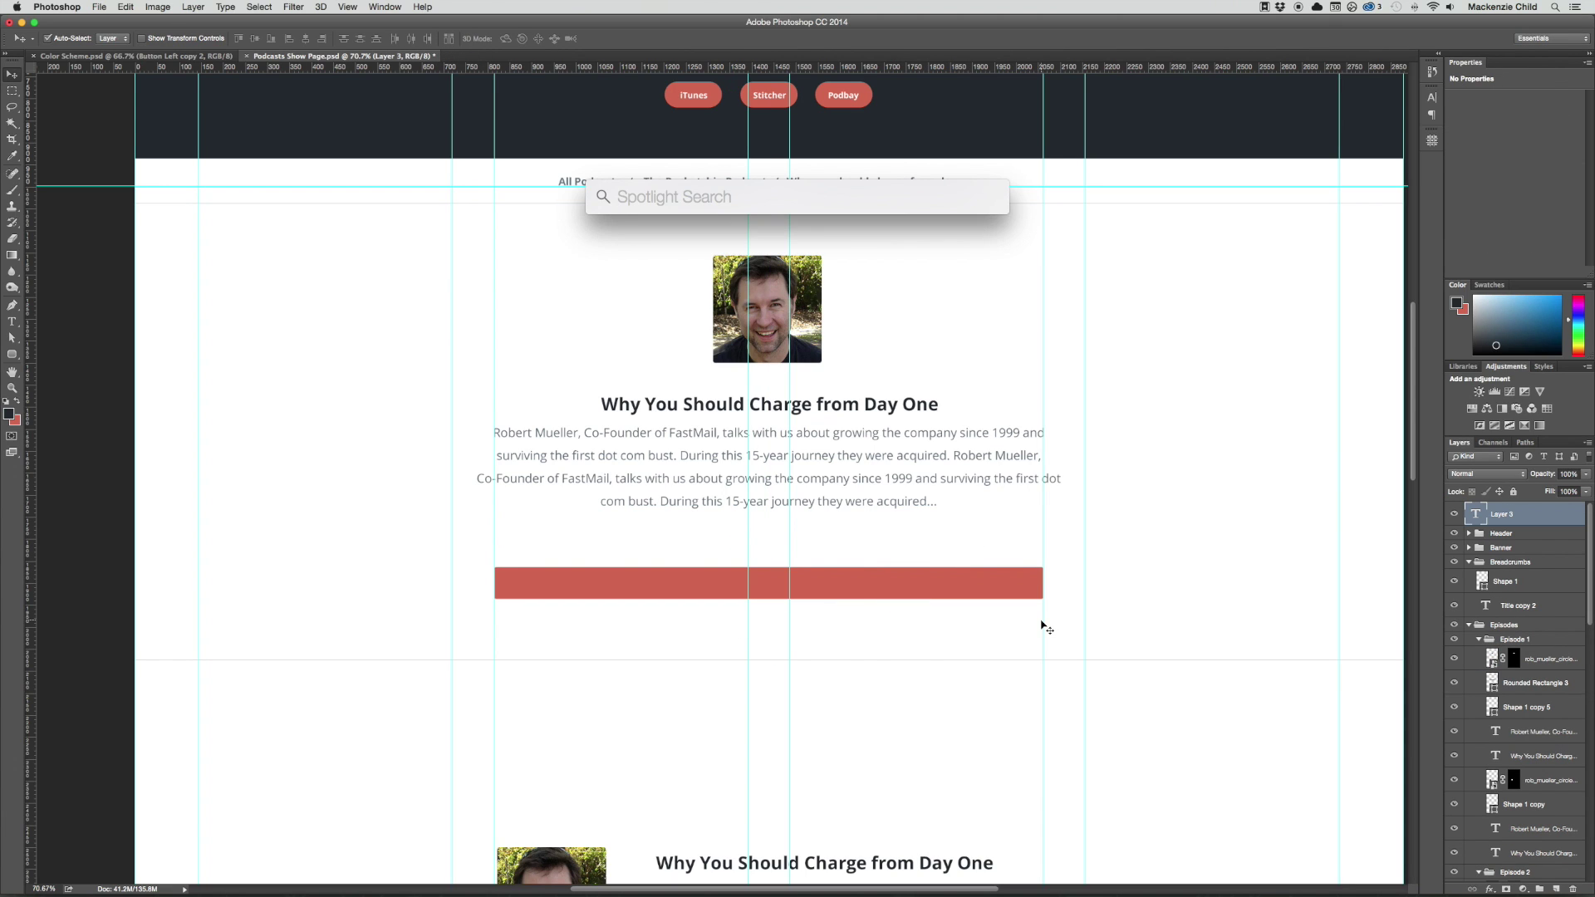
{"action": "type", "text": "entypo.p"}
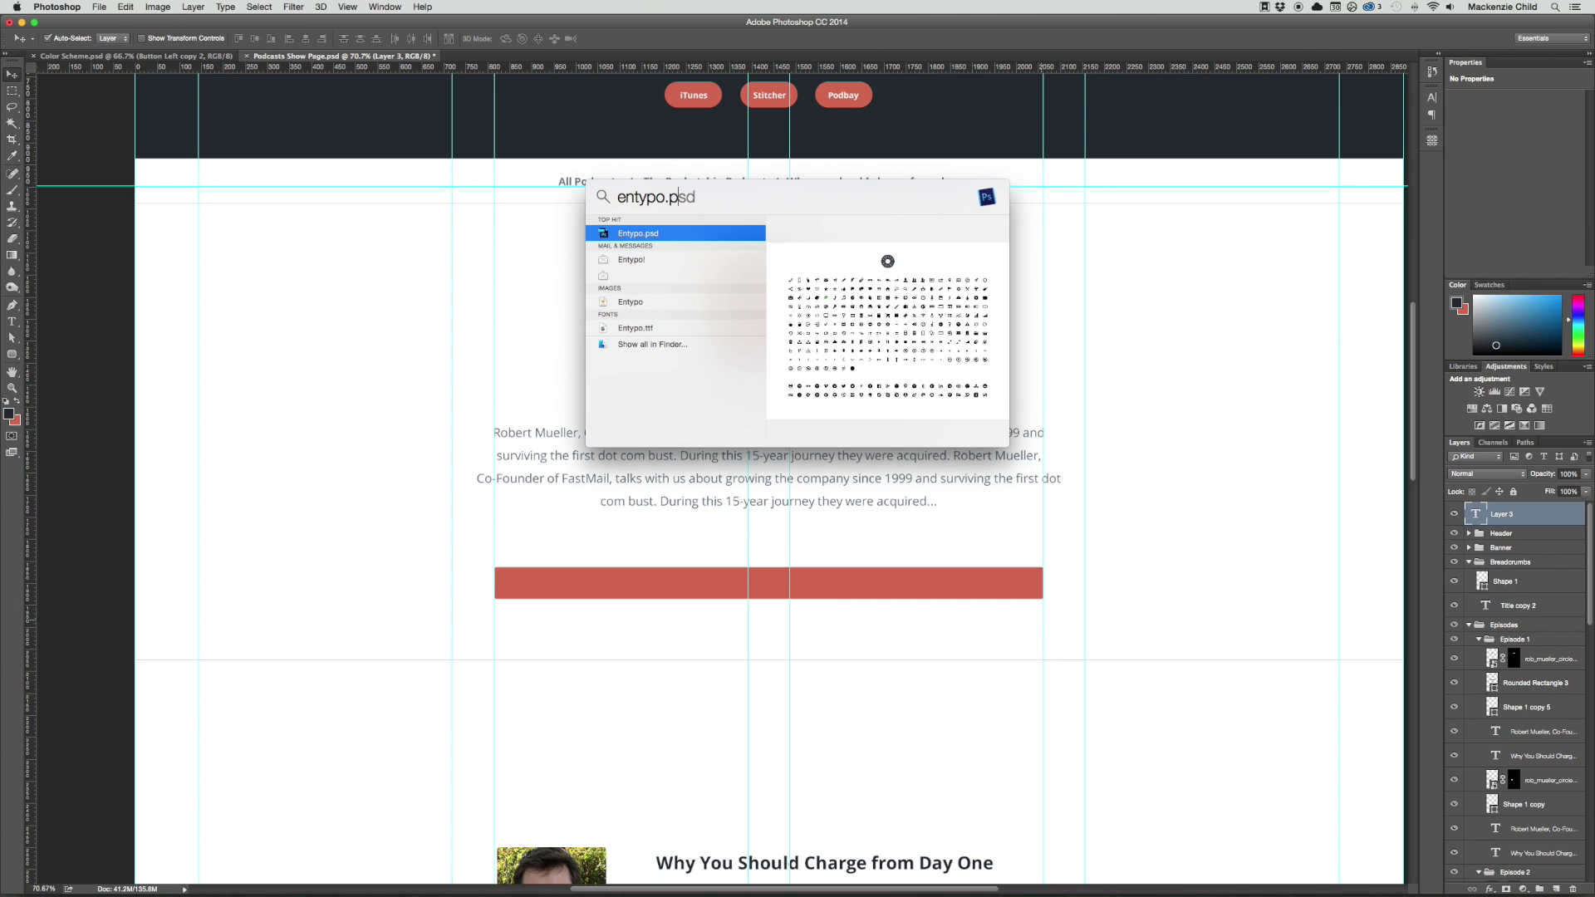
{"action": "key", "text": "Return"}
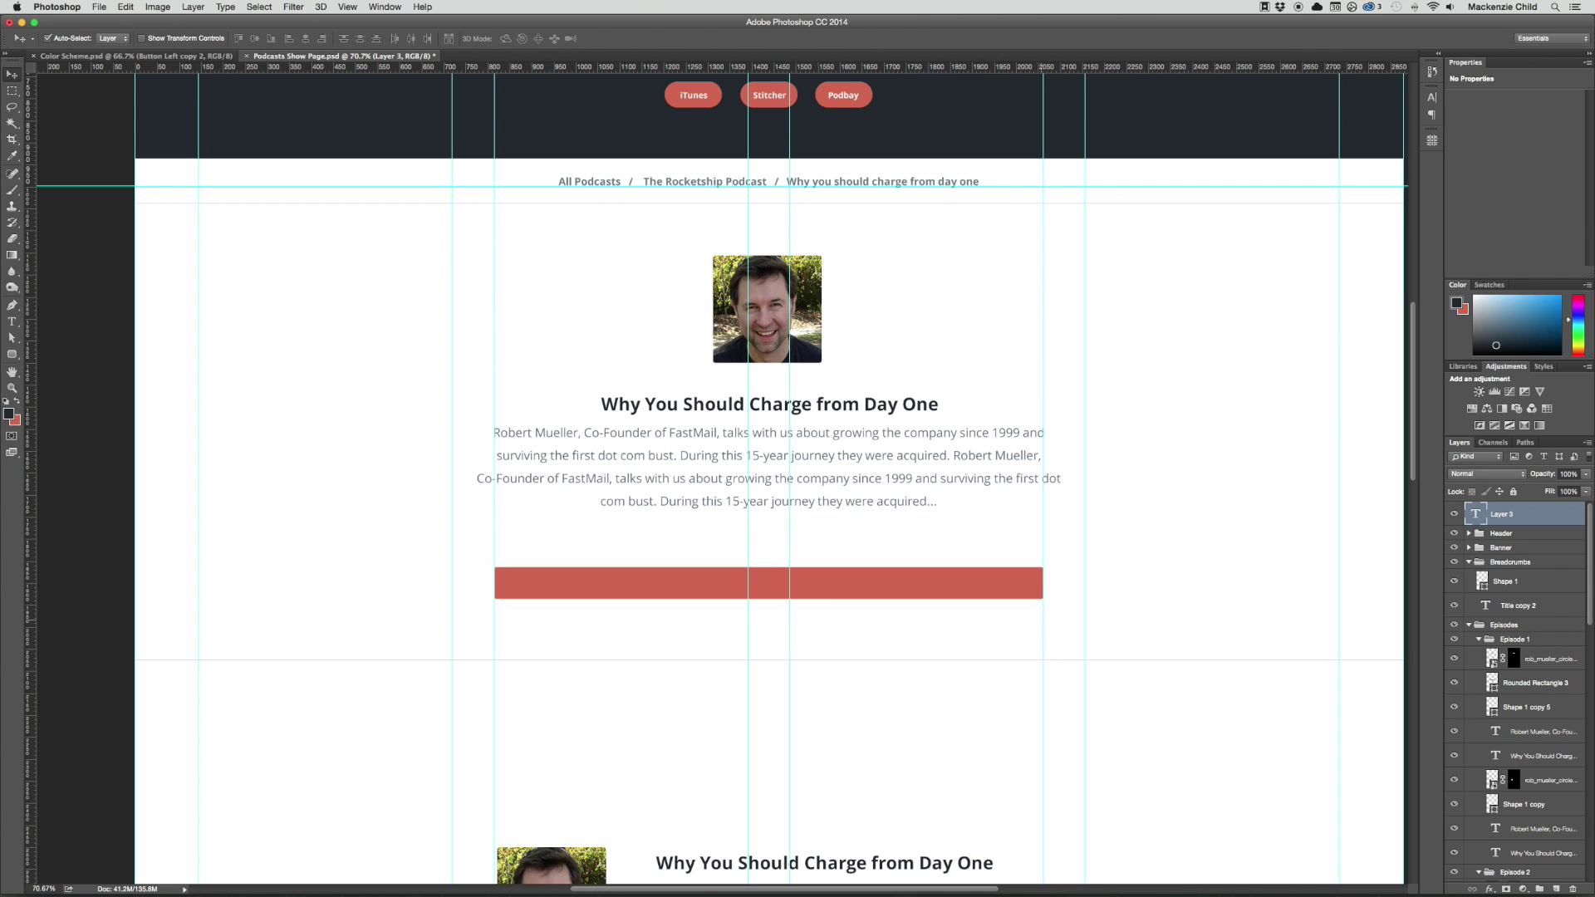
{"action": "key", "text": "z"}
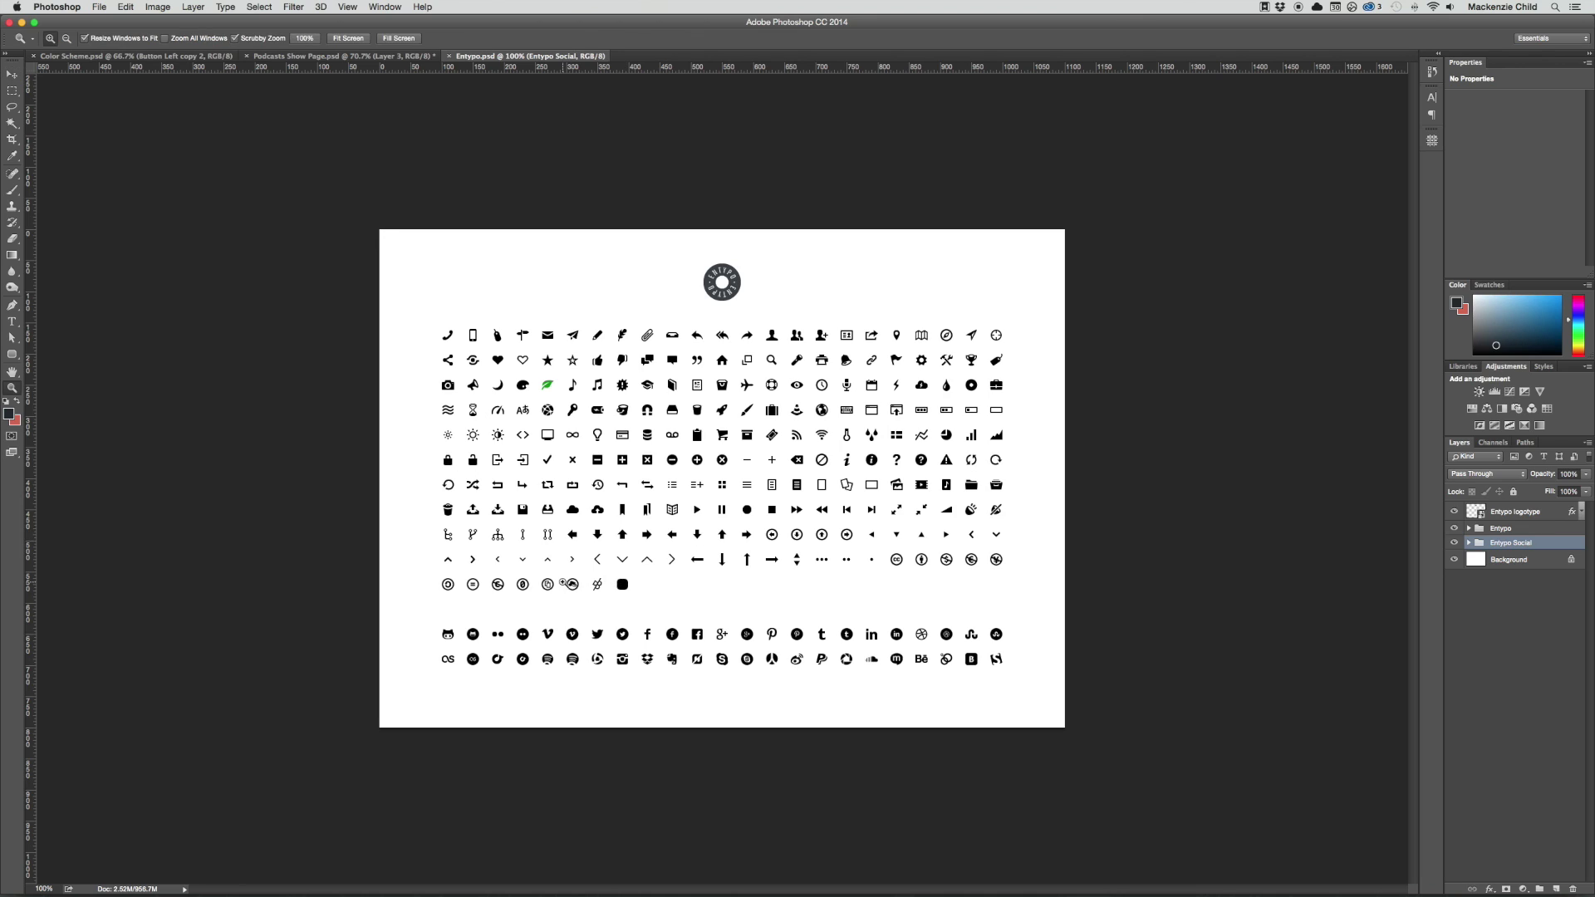
{"action": "left_click", "coordinate": [586, 570]}
{"action": "left_click_drag", "start_coordinate": [587, 570], "coordinate": [613, 557]}
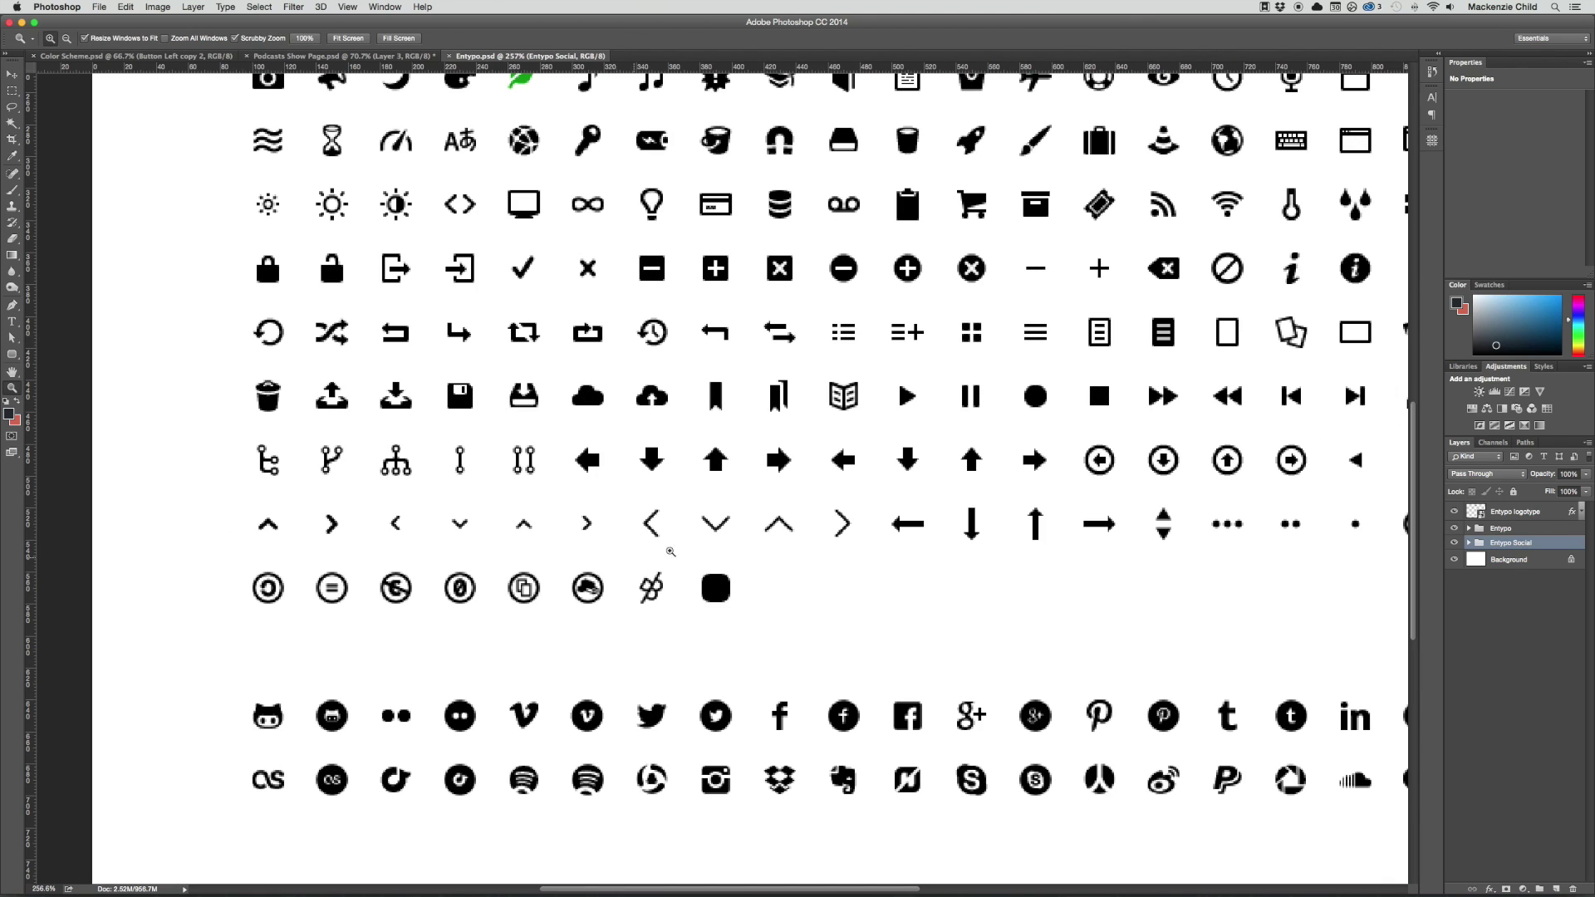
Copy the play icon from Entypo.psd onto the start of the red bar and scale it to about 30 by 36 px
{"action": "key", "text": "v"}
{"action": "scroll", "coordinate": [831, 498], "scroll_direction": "right", "scroll_amount": 5}
{"action": "scroll", "coordinate": [831, 499], "scroll_direction": "up", "scroll_amount": 2}
{"action": "left_click", "coordinate": [646, 522]}
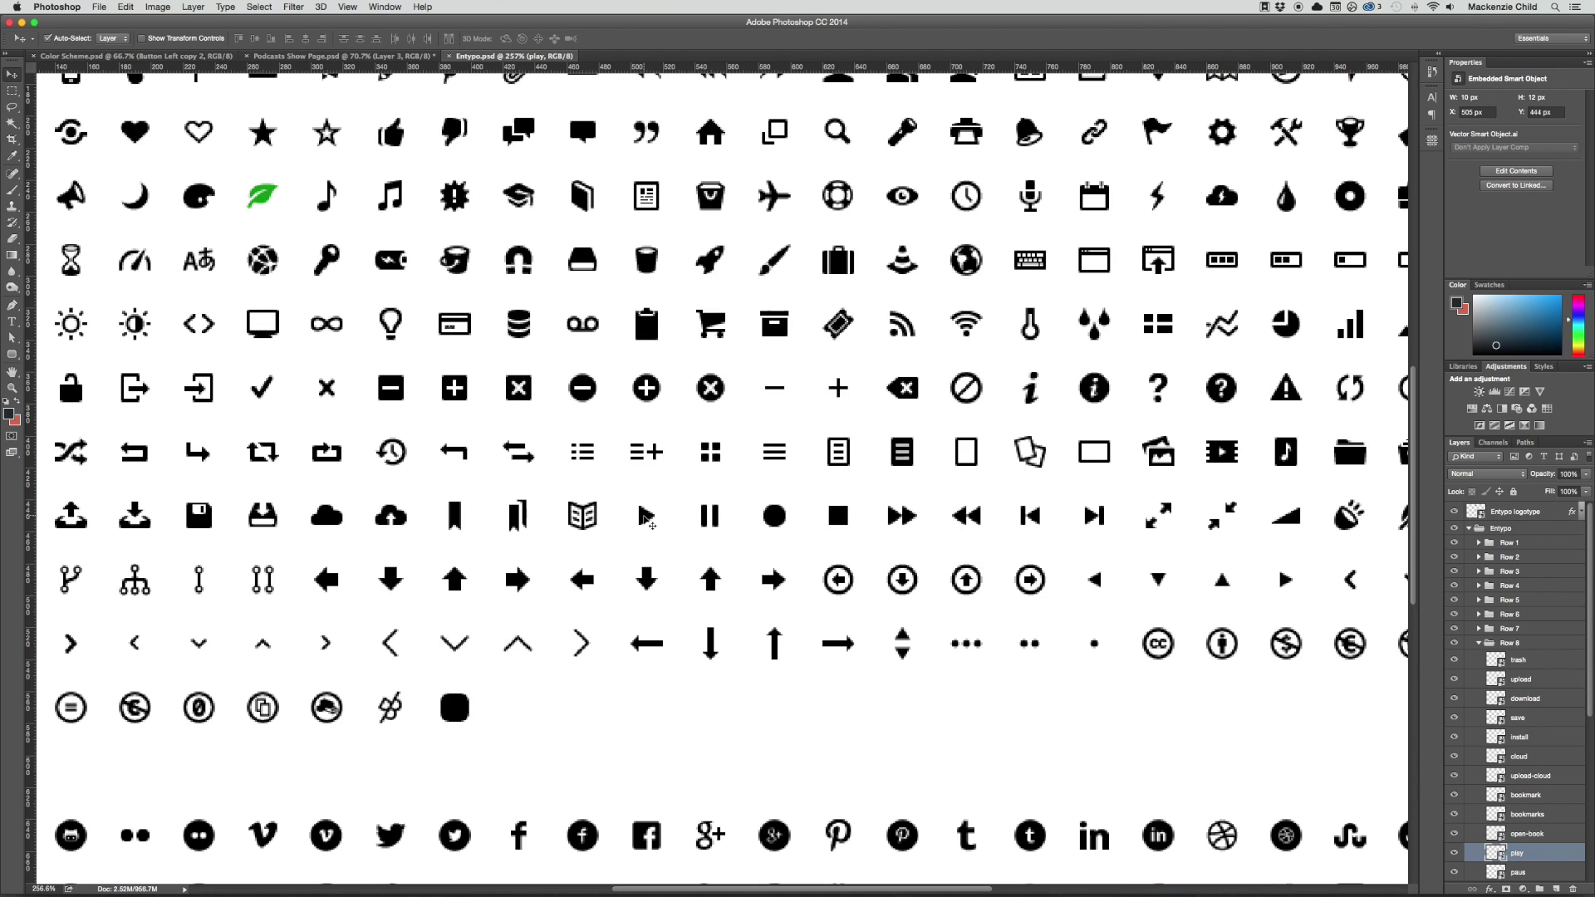
{"action": "left_click_drag", "start_coordinate": [649, 520], "coordinate": [502, 576]}
{"action": "key", "text": "super+t"}
{"action": "key", "text": "Return"}
{"action": "left_click", "coordinate": [547, 611]}
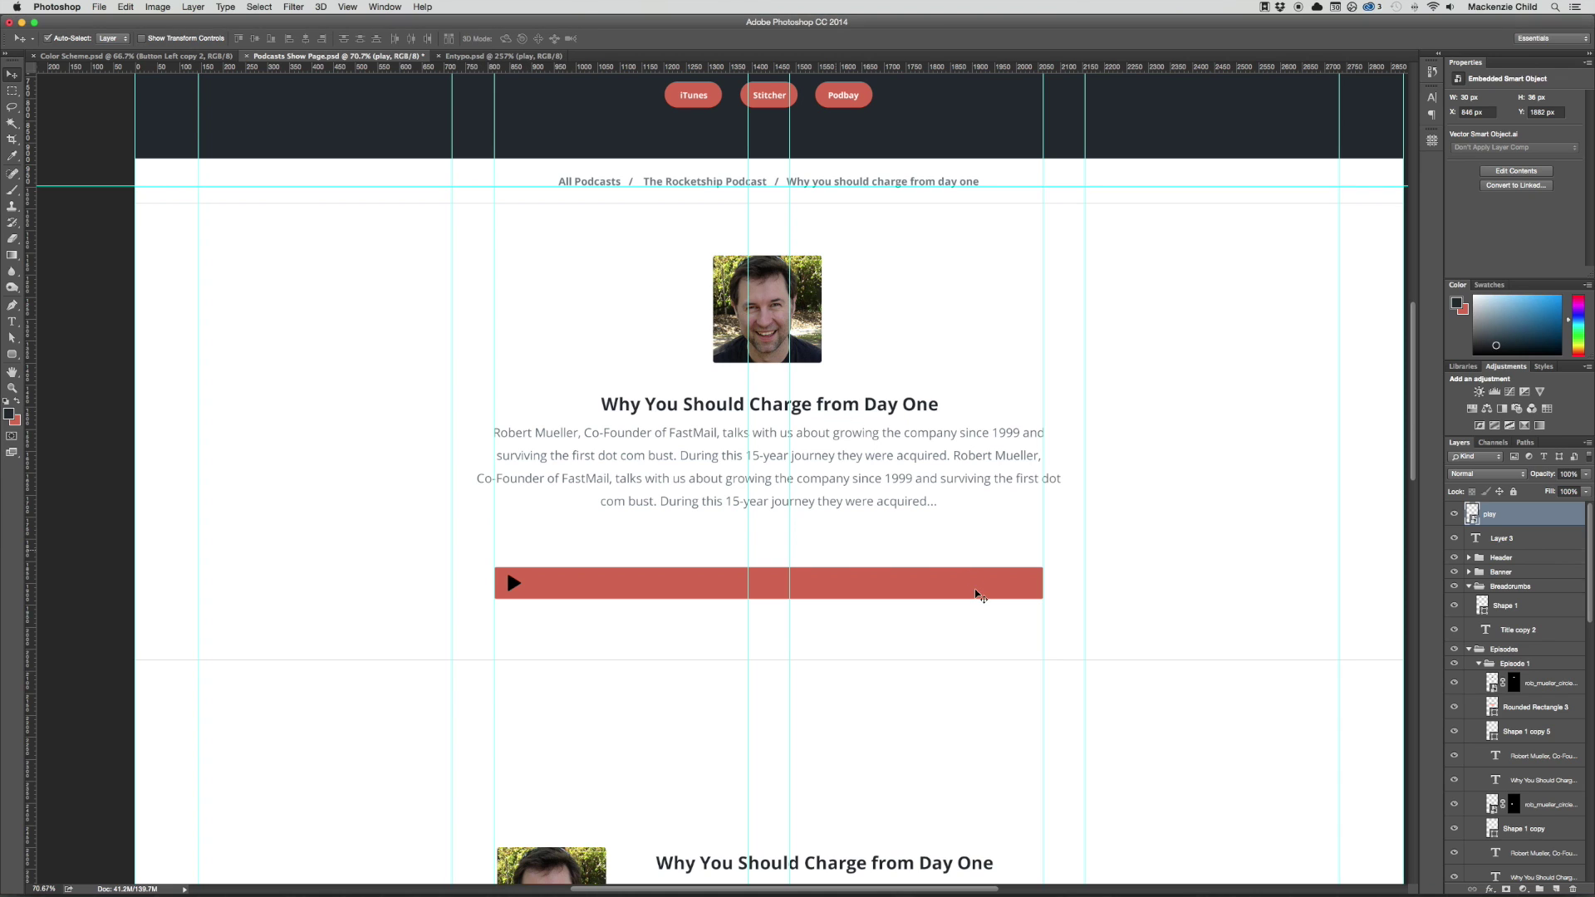
Copy the sound icon from Entypo.psd, scale it to about 39 px wide and place it near the red bar's far end
{"action": "left_click", "coordinate": [541, 53]}
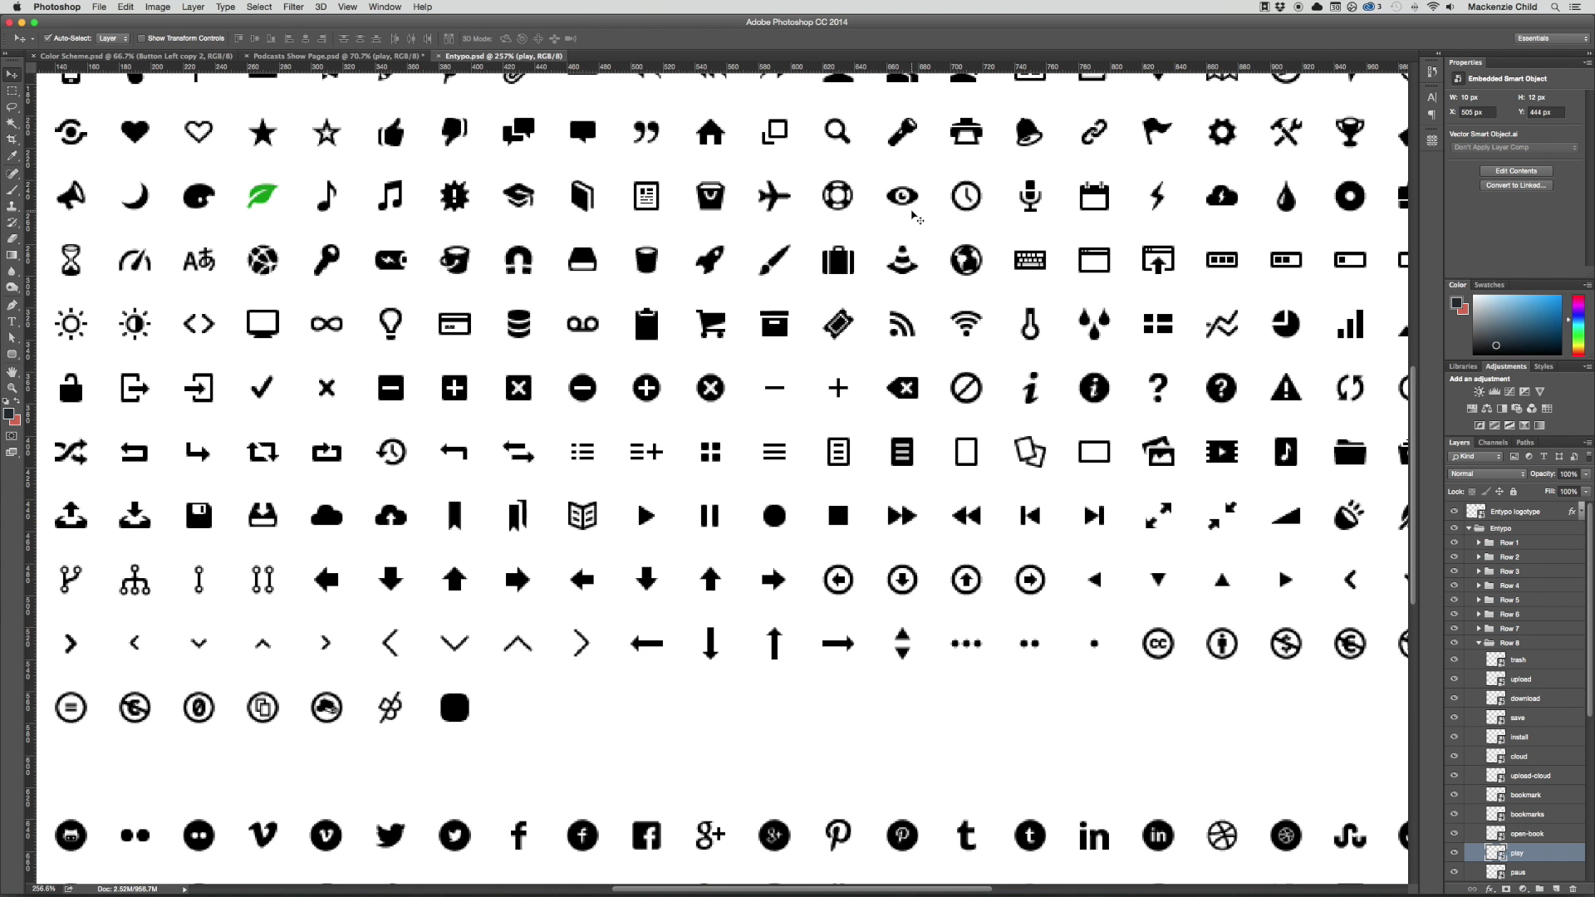
{"action": "scroll", "coordinate": [914, 216], "scroll_direction": "left", "scroll_amount": 1}
{"action": "key", "text": "super+minus"}
{"action": "left_click", "coordinate": [1215, 519]}
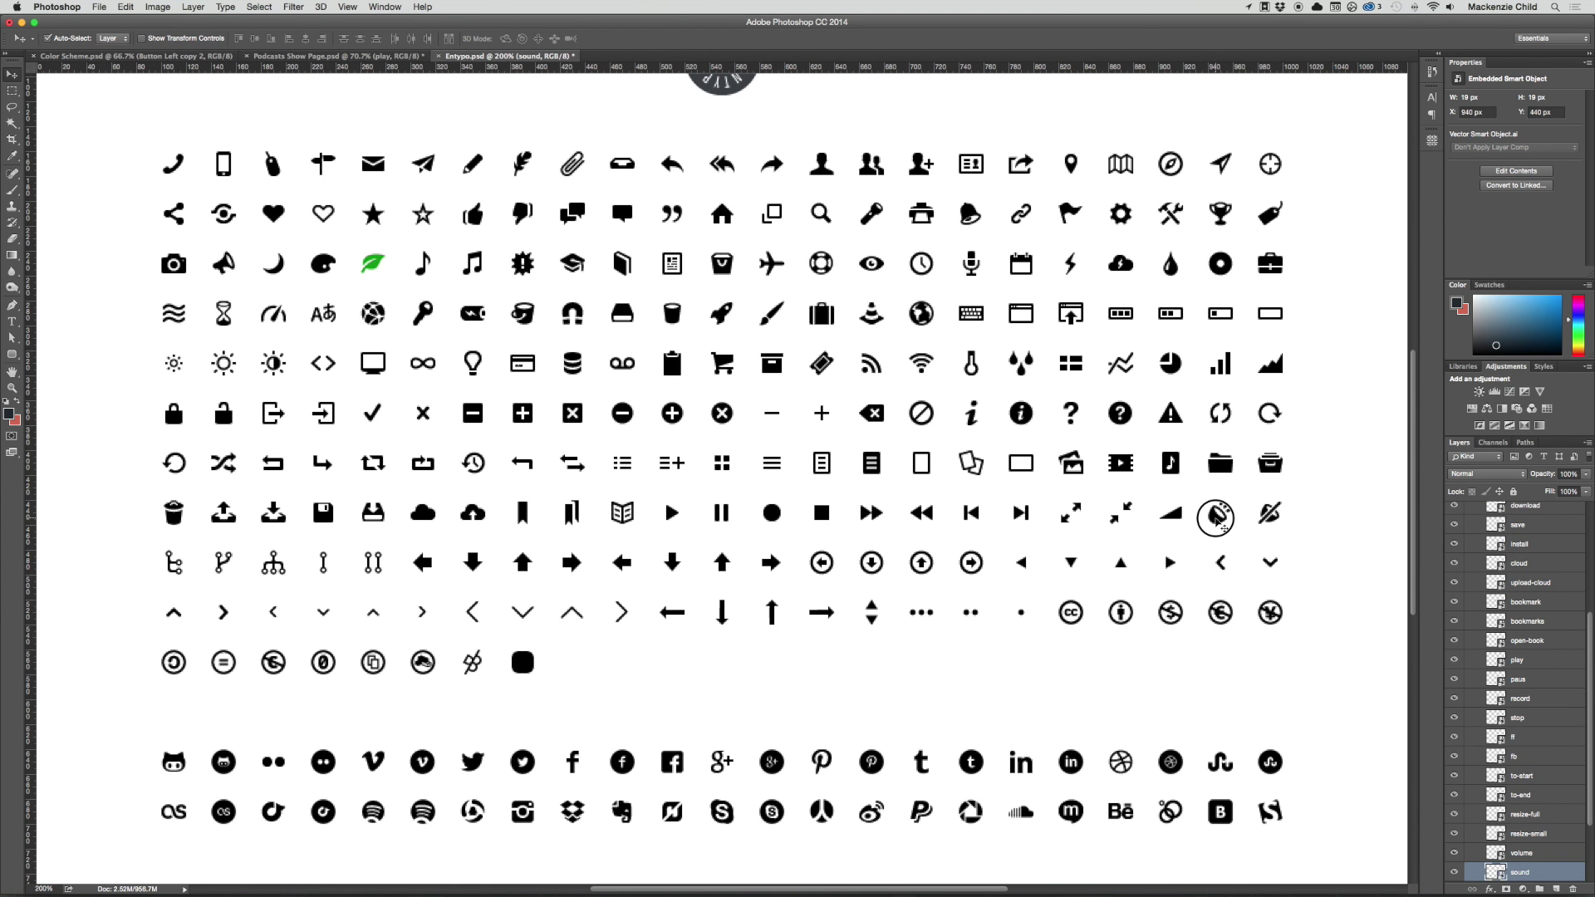
{"action": "left_click_drag", "start_coordinate": [1218, 519], "coordinate": [1010, 625]}
{"action": "key", "text": "super+t"}
{"action": "key", "text": "Return"}
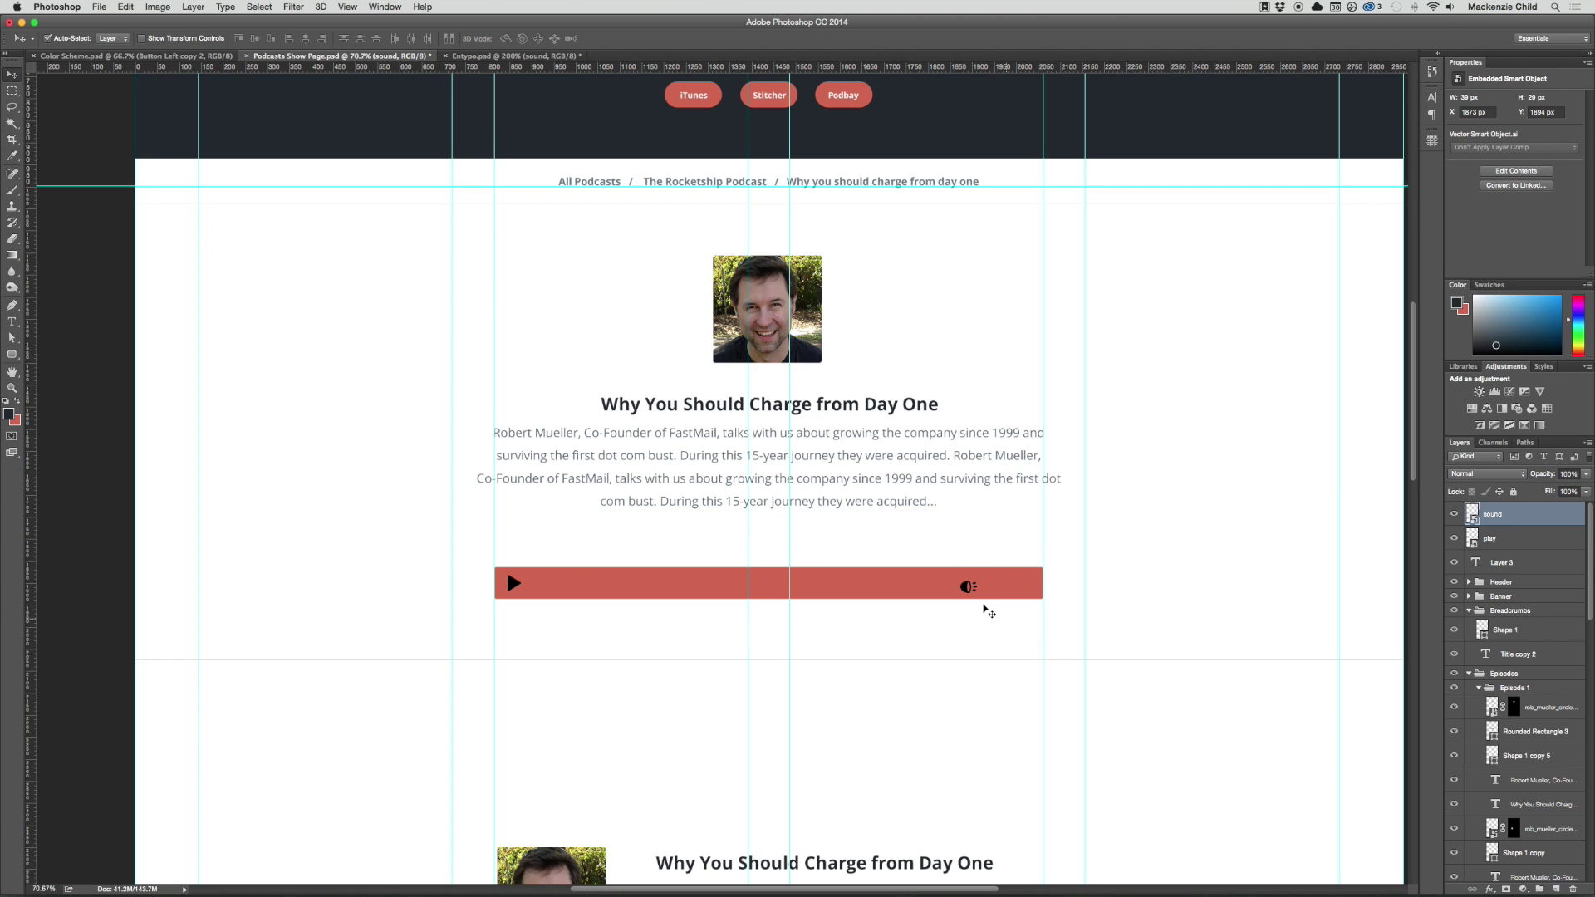
{"action": "left_click", "coordinate": [969, 588]}
{"action": "left_click_drag", "start_coordinate": [969, 587], "coordinate": [999, 586]}
Scale the play icon down to about 25 px wide, keeping it near the start of the red bar
{"action": "left_click", "coordinate": [536, 623]}
{"action": "scroll", "coordinate": [540, 615], "scroll_direction": "up", "scroll_amount": 5}
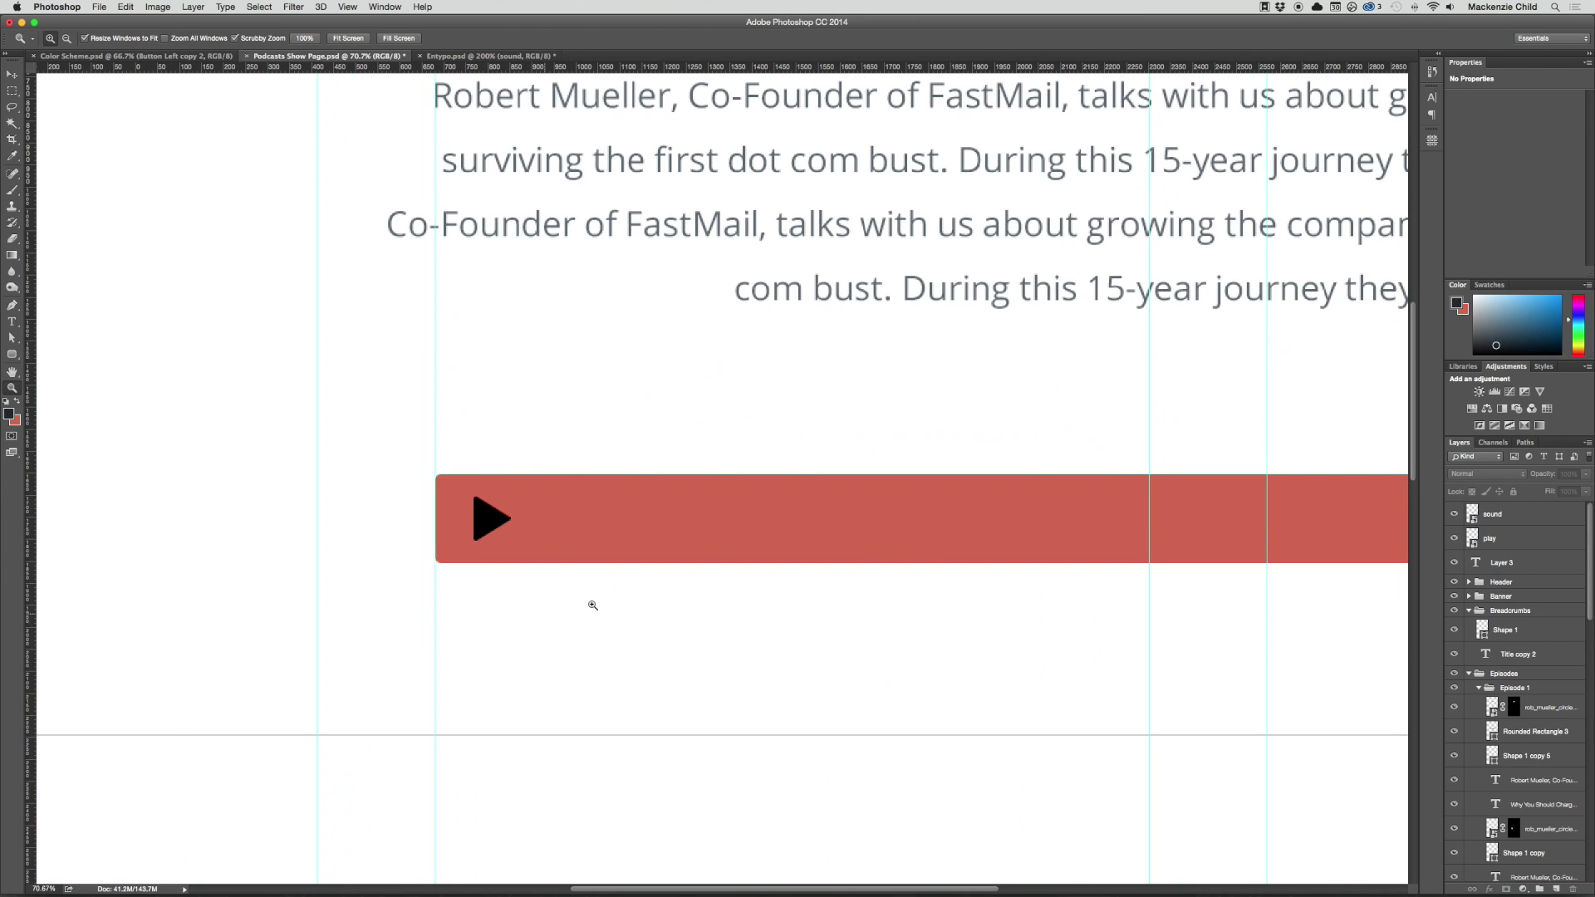
{"action": "mouse_move", "coordinate": [489, 526]}
{"action": "left_mouse_down"}
{"action": "mouse_move", "coordinate": [527, 540]}
{"action": "mouse_move", "coordinate": [495, 520]}
{"action": "left_mouse_up"}
{"action": "key", "text": "super+t"}
{"action": "key", "text": "Return"}
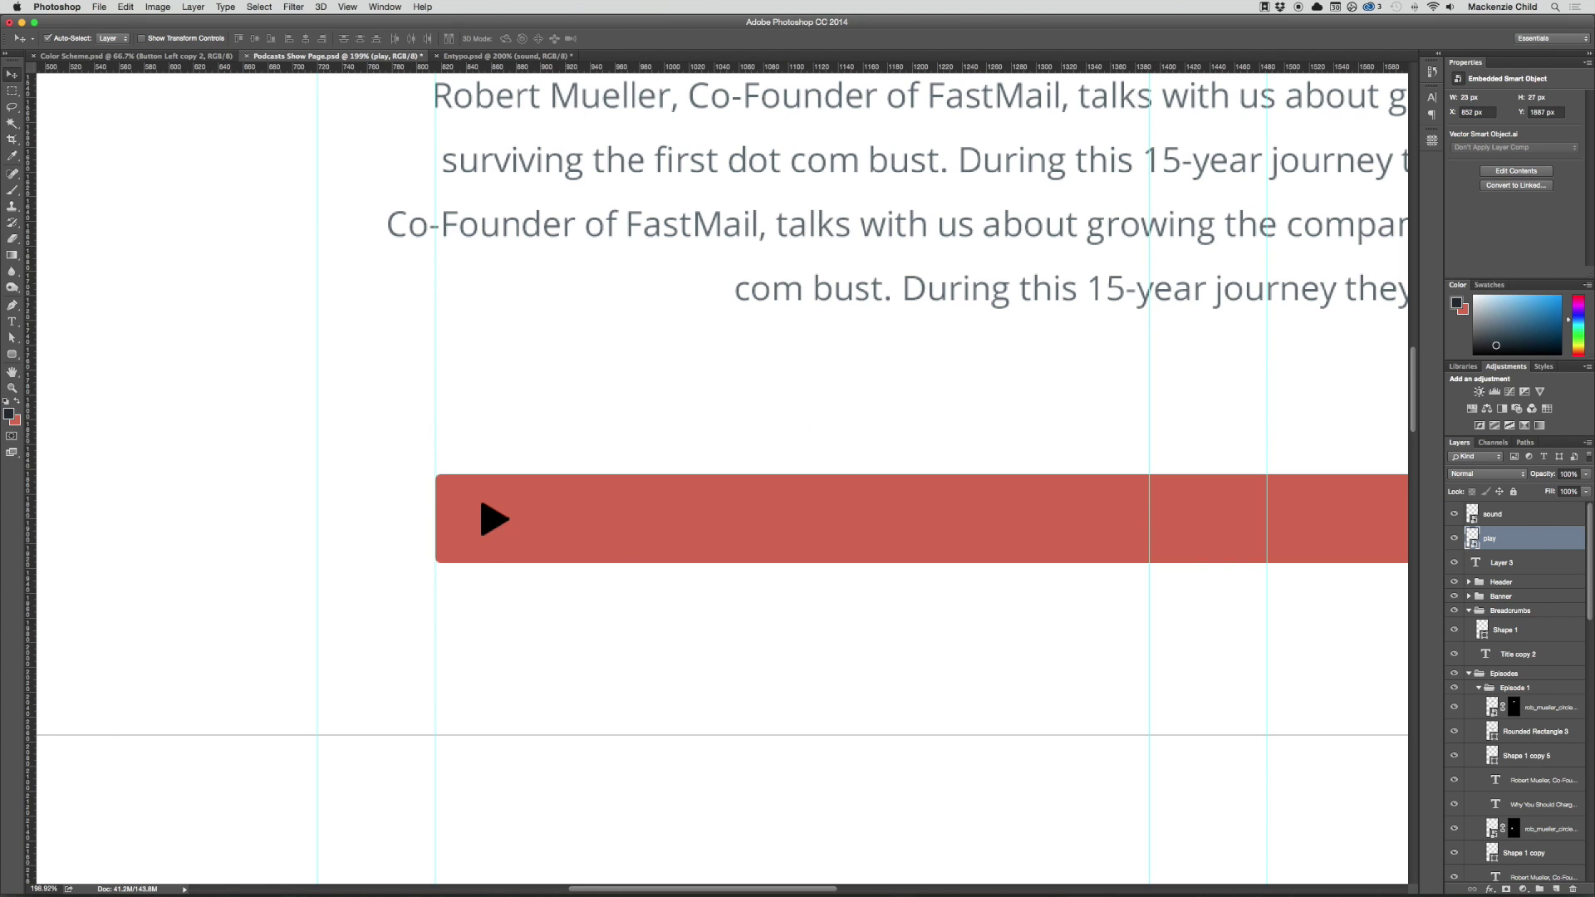
Add a white Color Overlay at 100% opacity to the play icon and nudge it down 1 px
{"action": "double_click", "coordinate": [1543, 544]}
{"action": "left_click", "coordinate": [1120, 282]}
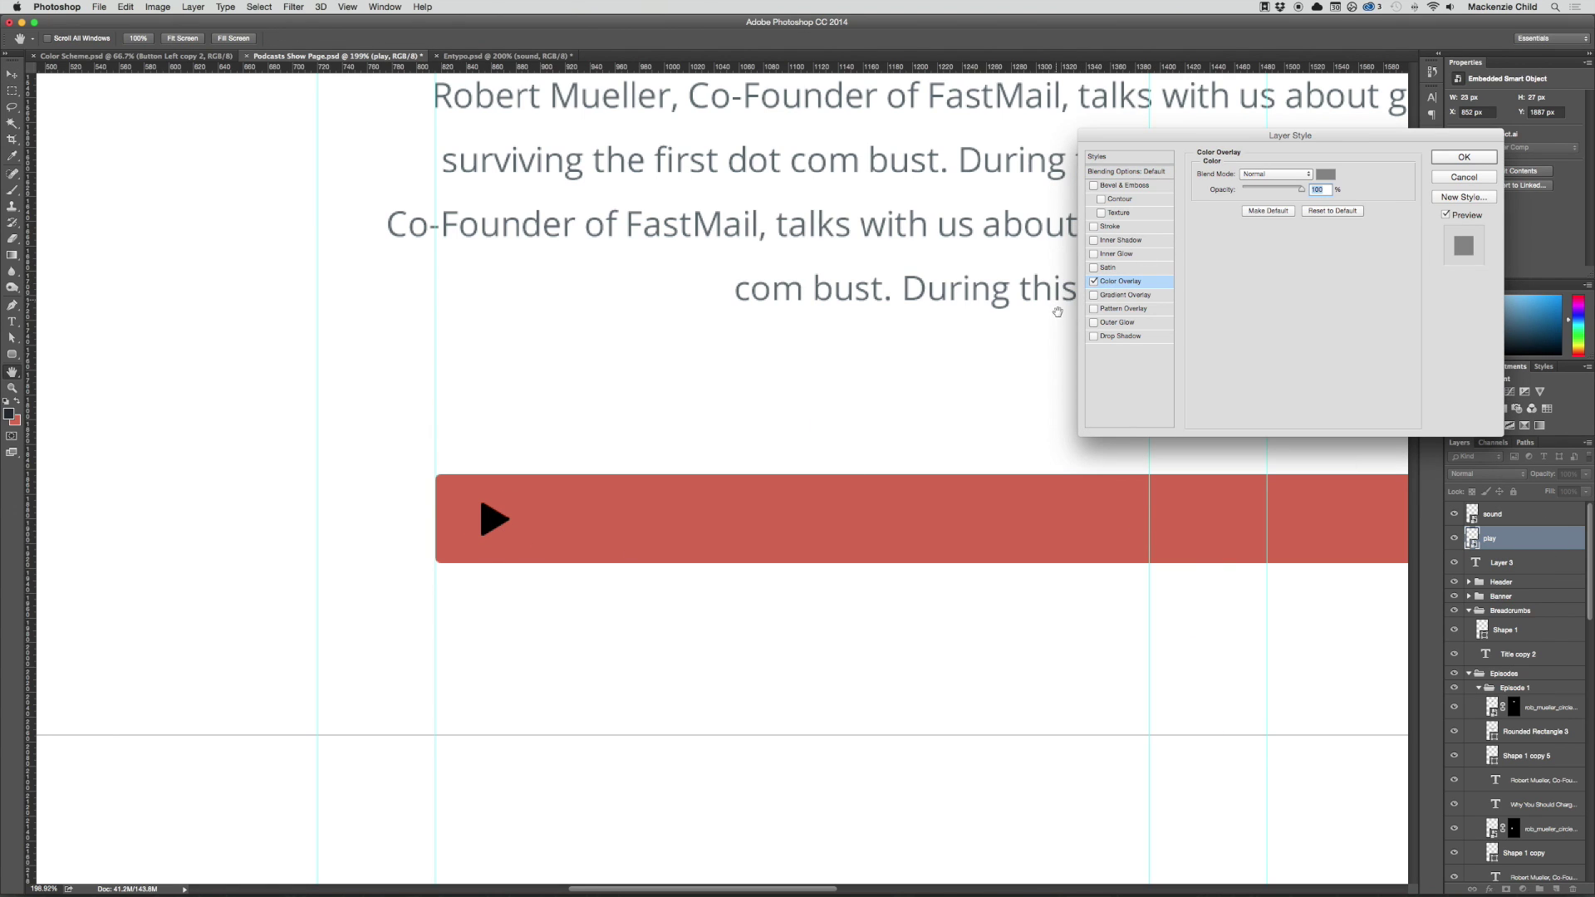
{"action": "left_click", "coordinate": [1325, 174]}
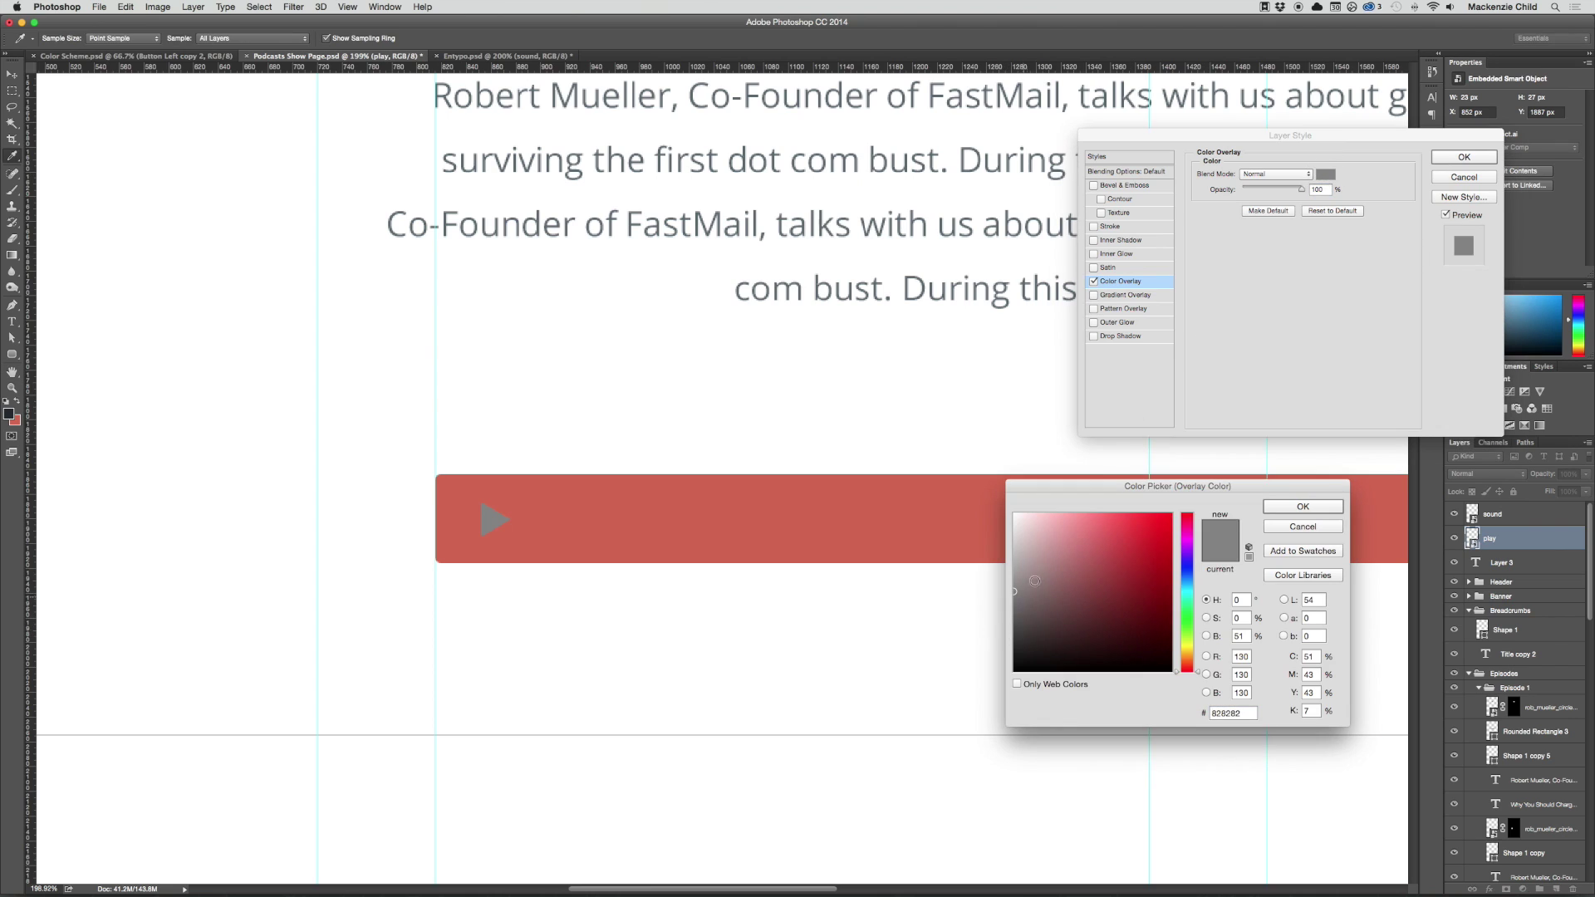
{"action": "left_click_drag", "start_coordinate": [1034, 581], "coordinate": [1014, 513]}
{"action": "key", "text": "Return"}
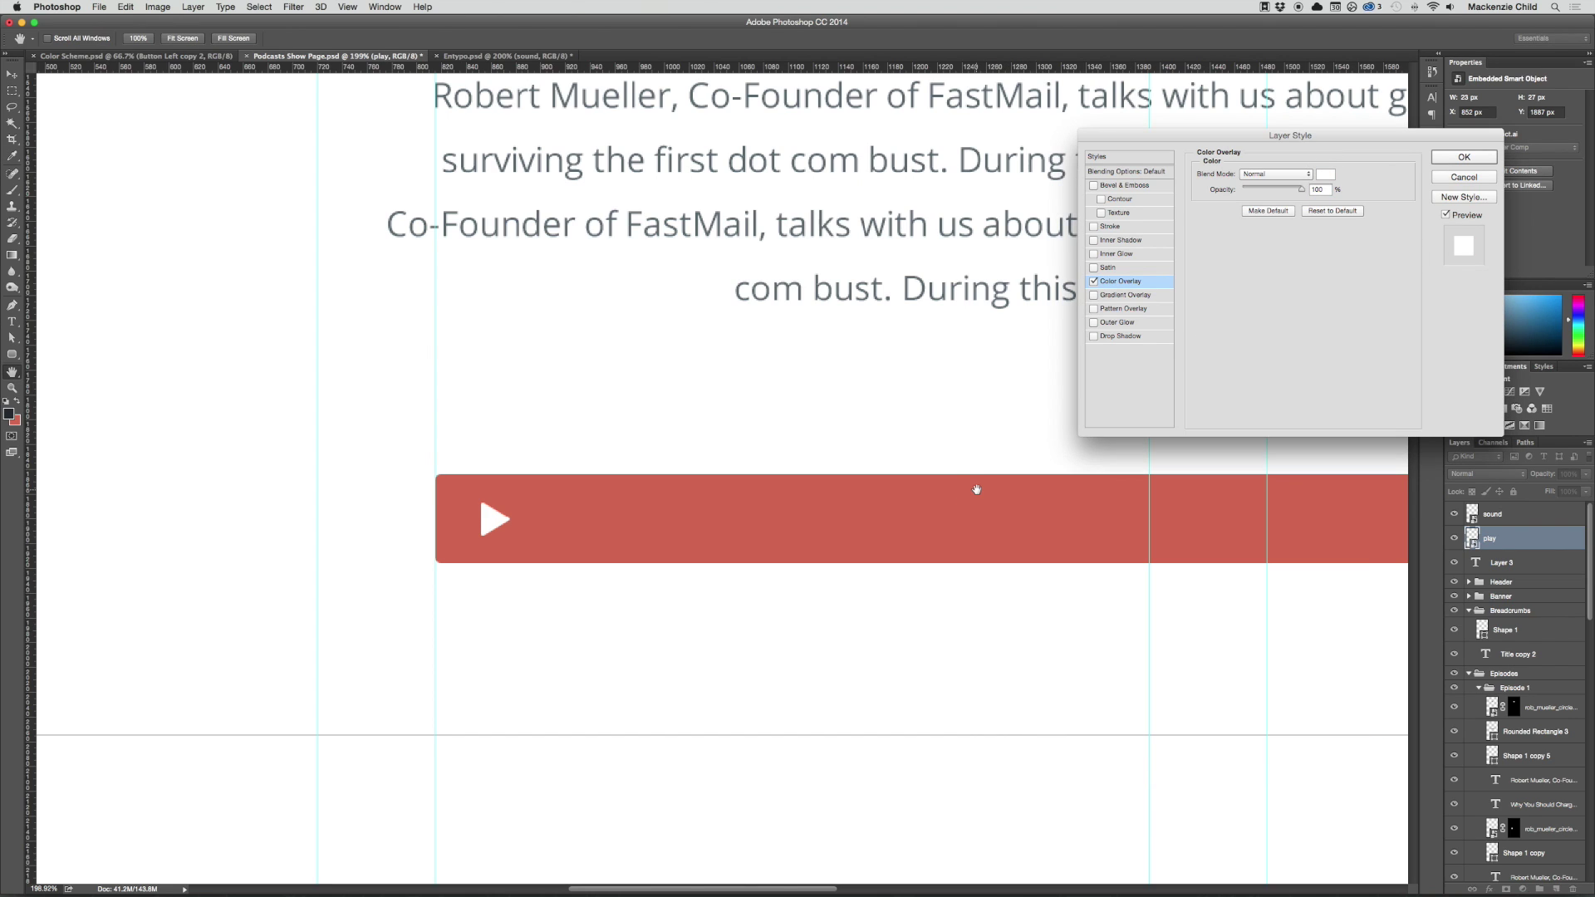
{"action": "key", "text": "Return"}
{"action": "key", "text": "Down"}
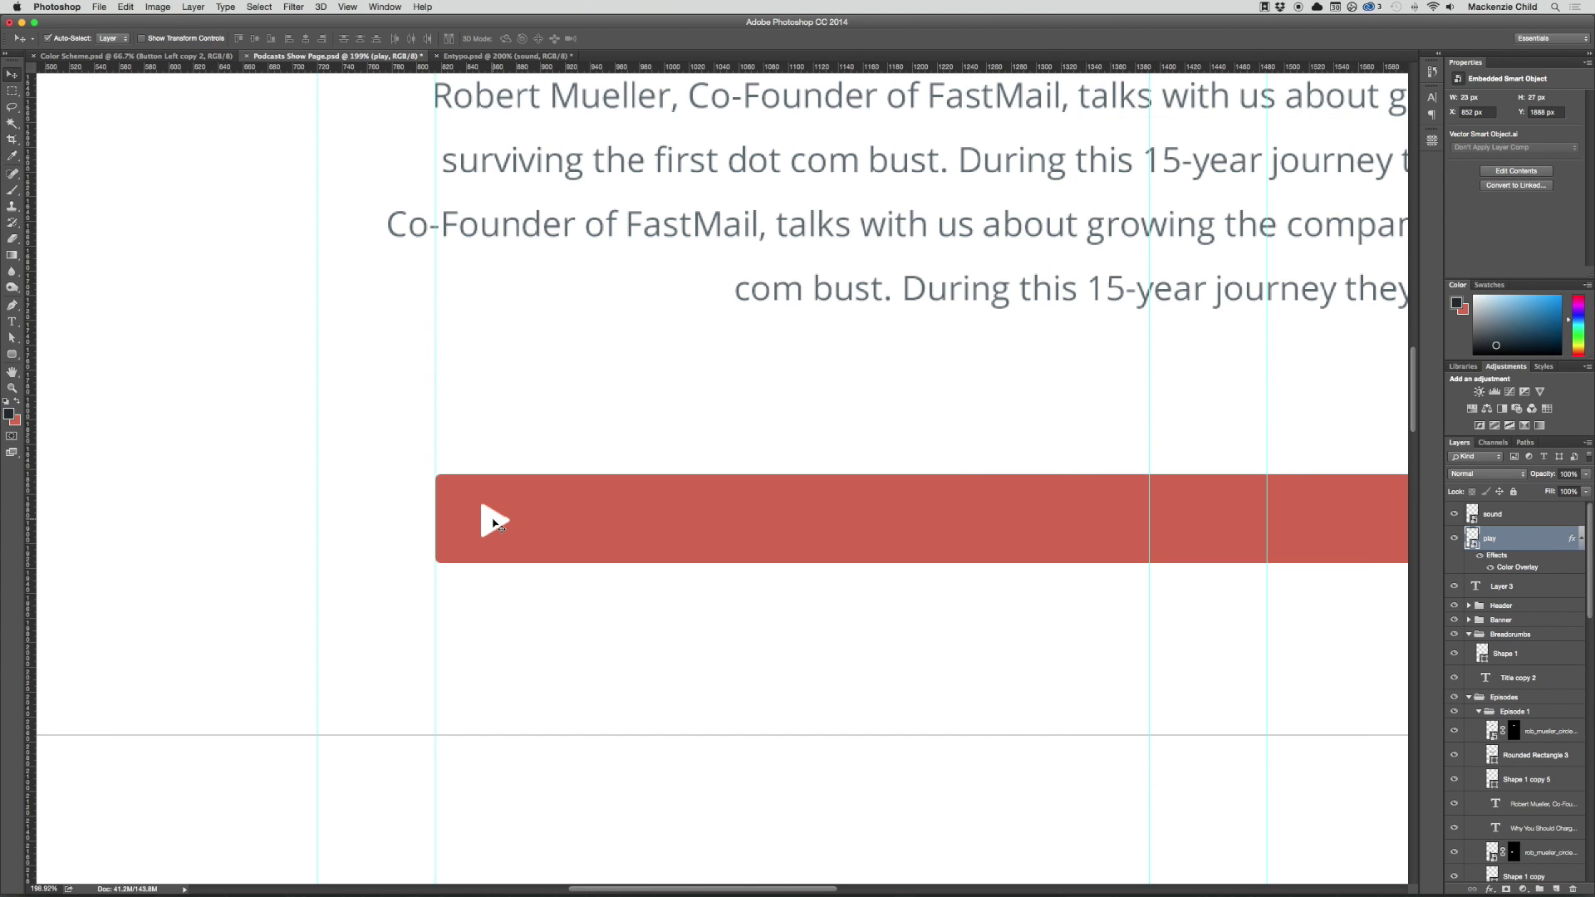
{"action": "left_click_drag", "start_coordinate": [881, 569], "coordinate": [640, 545]}
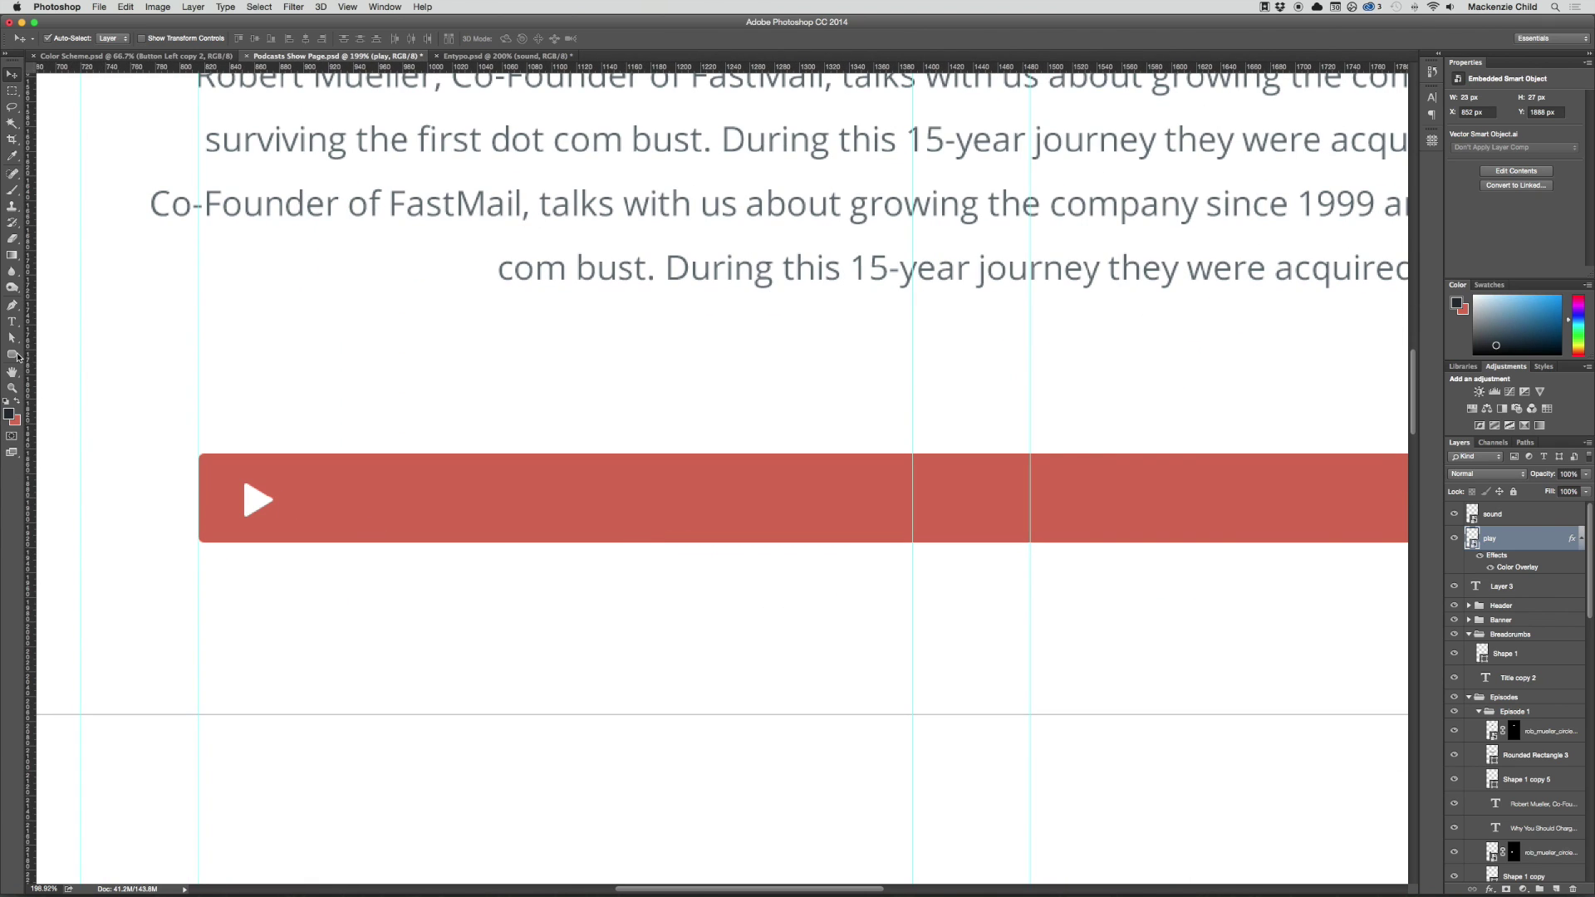
{"action": "left_click", "coordinate": [17, 355]}
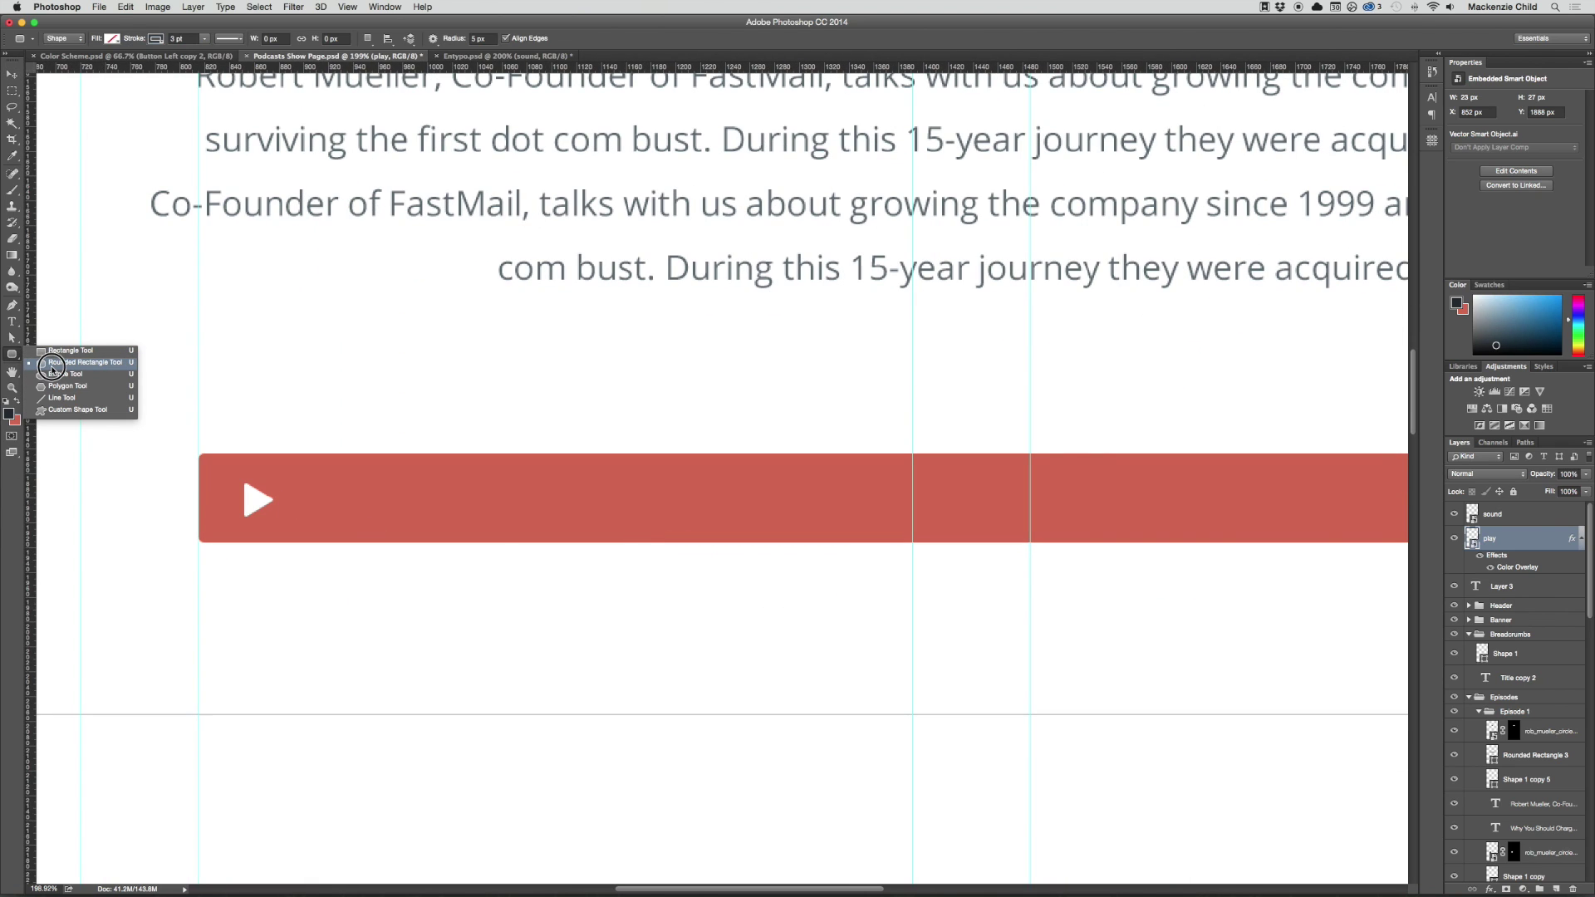
{"action": "left_click", "coordinate": [52, 365]}
{"action": "key", "text": "v"}
Duplicate the red rounded rectangle and resize the copy to 1018 by 25 px as a progress track inside the bar, beside the play icon
{"action": "left_click", "coordinate": [687, 495]}
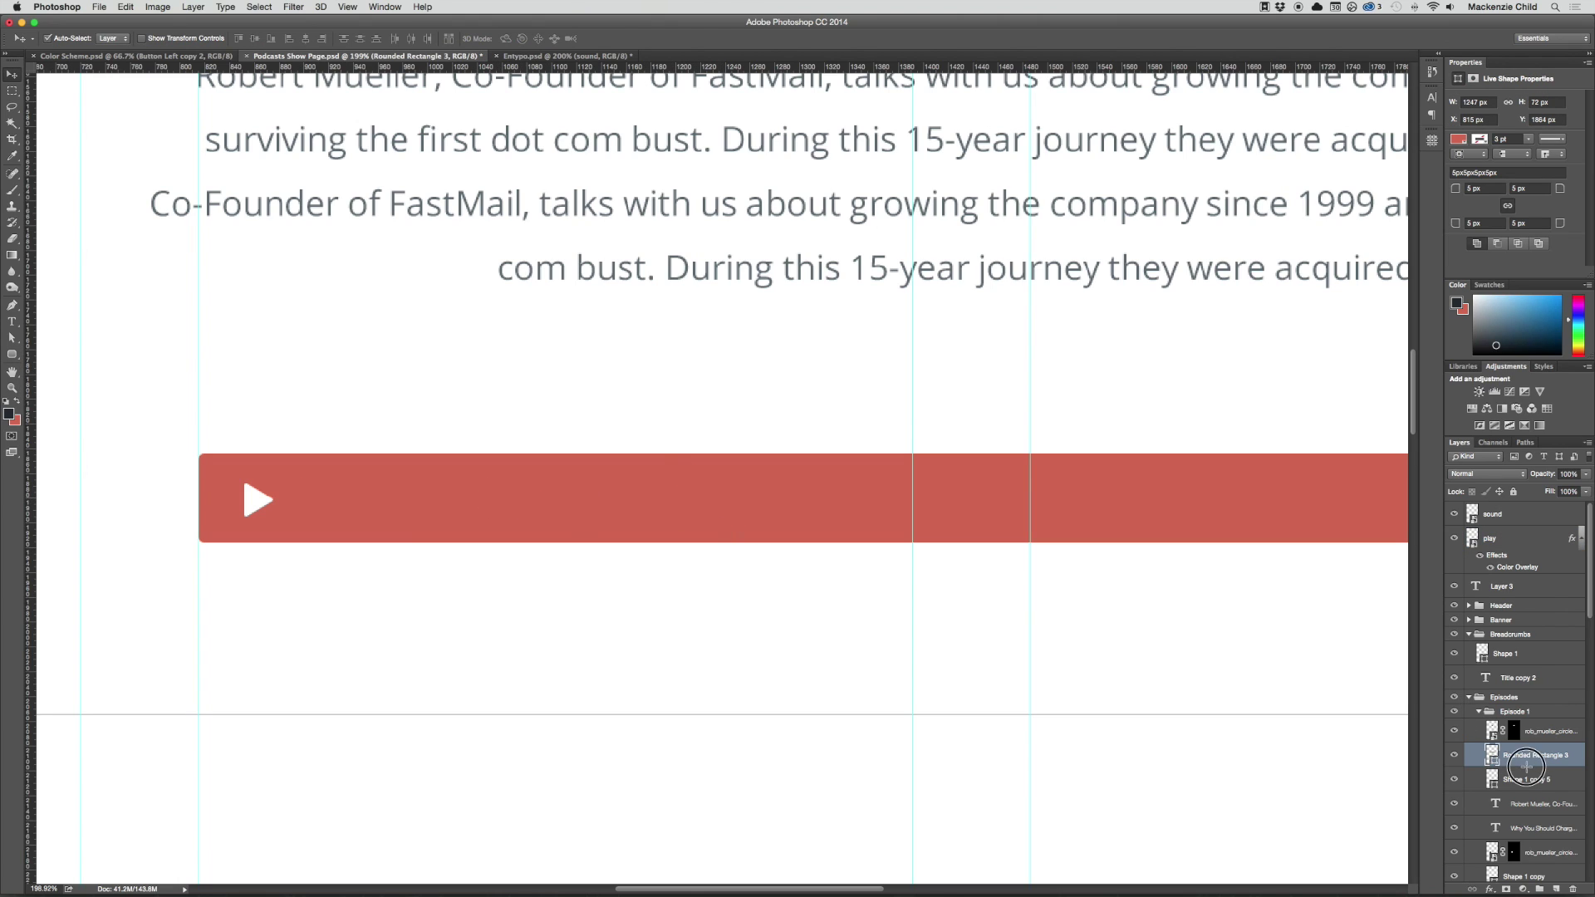
{"action": "left_click_drag", "start_coordinate": [1518, 760], "coordinate": [1526, 747]}
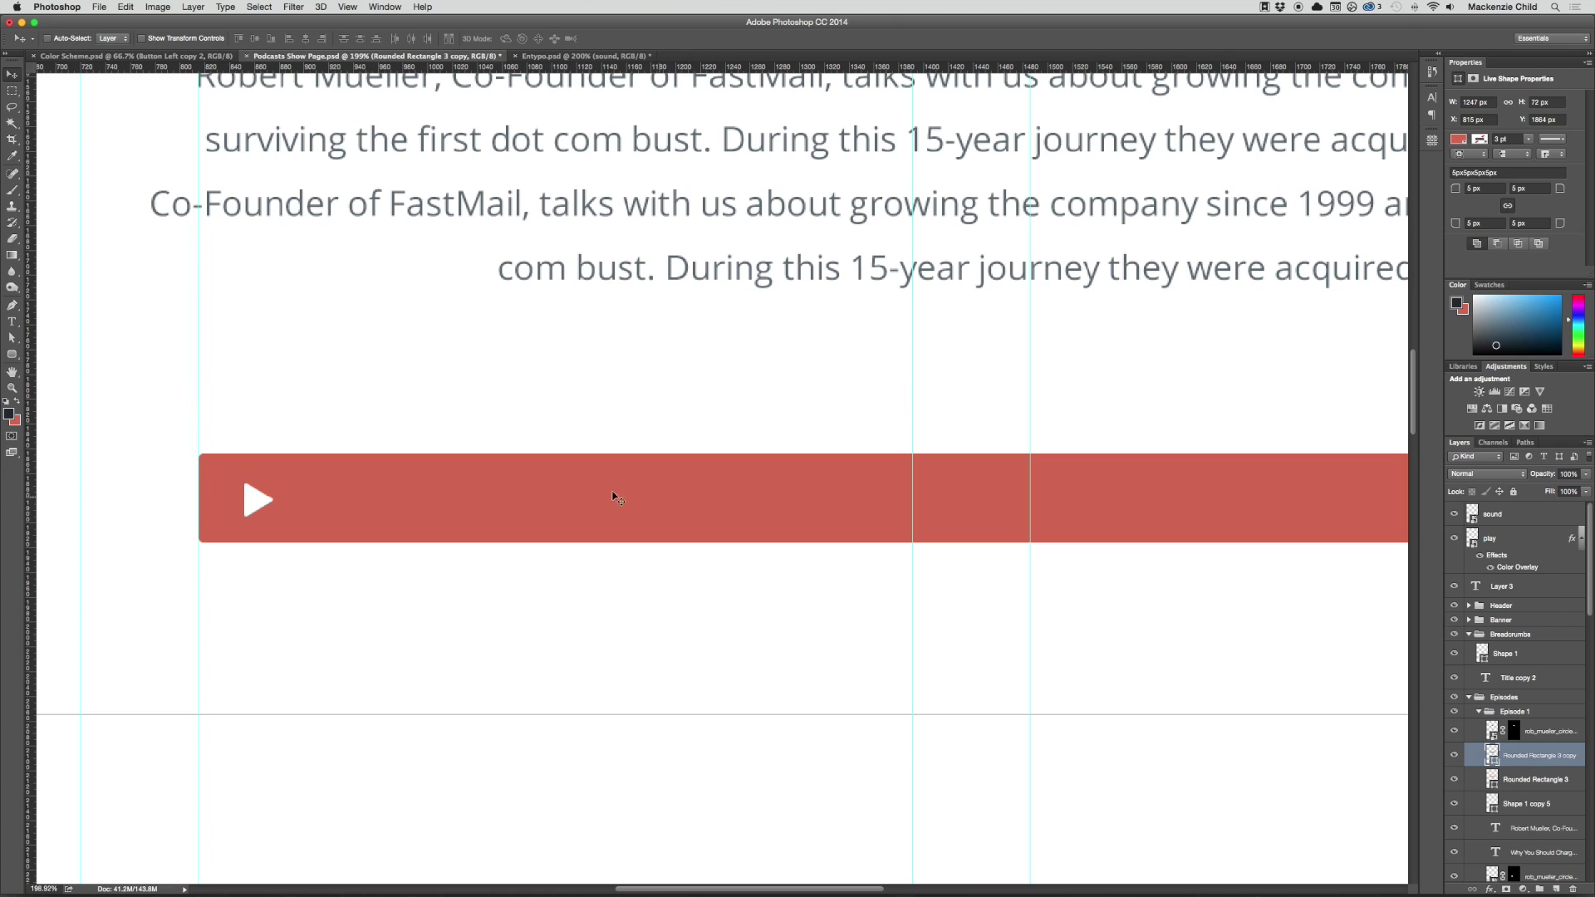
{"action": "key", "text": "super+t"}
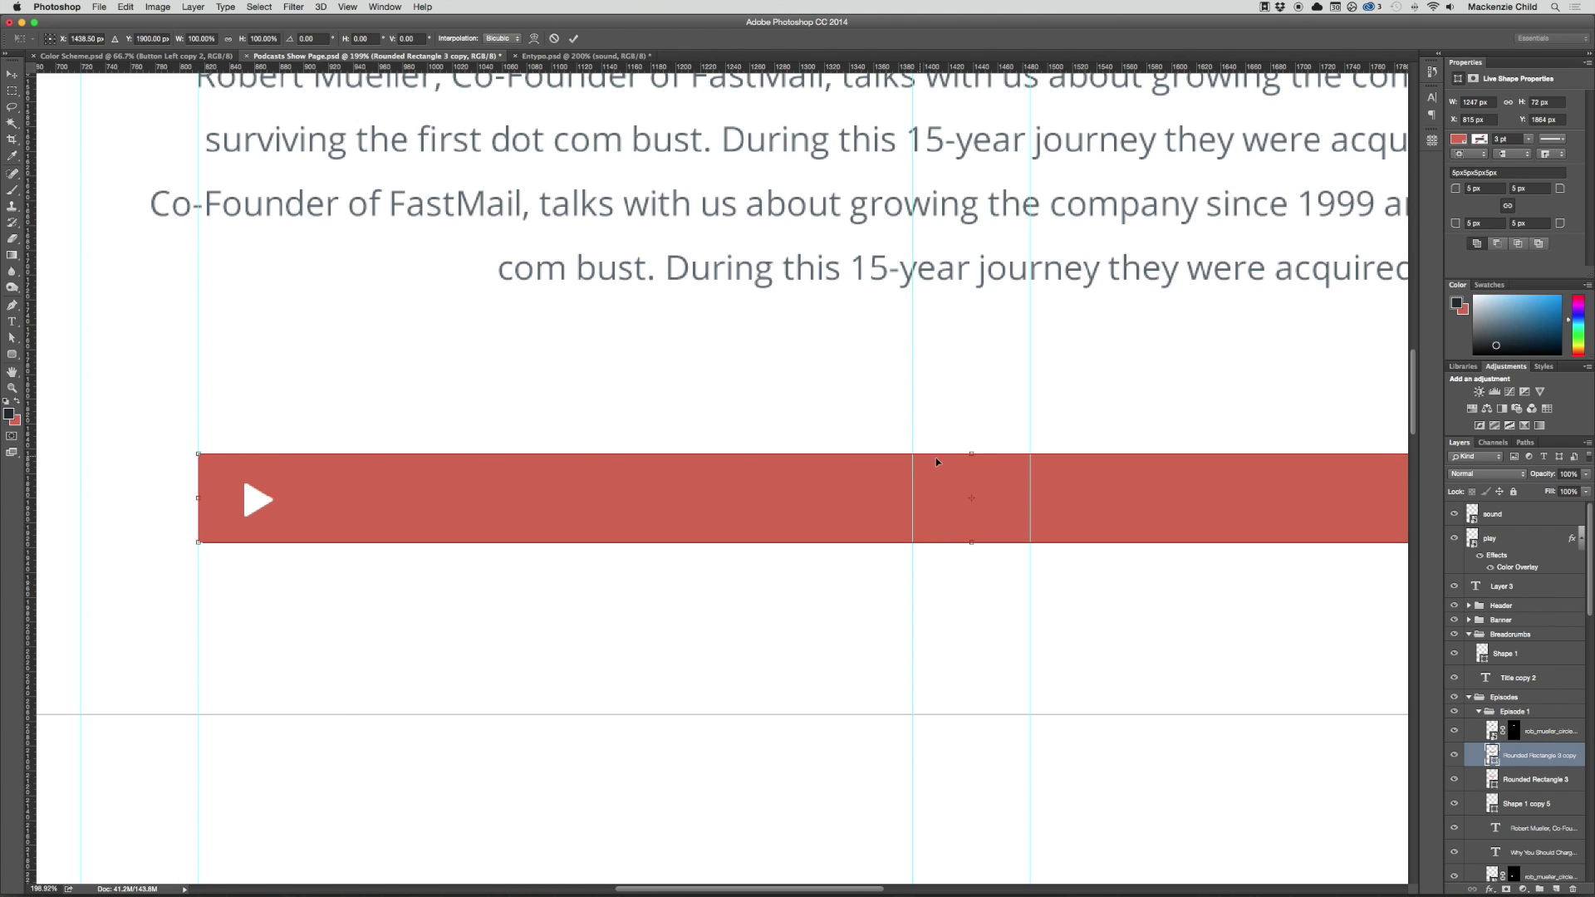
{"action": "left_click_drag", "start_coordinate": [967, 453], "coordinate": [963, 513]}
{"action": "left_click_drag", "start_coordinate": [197, 526], "coordinate": [374, 503]}
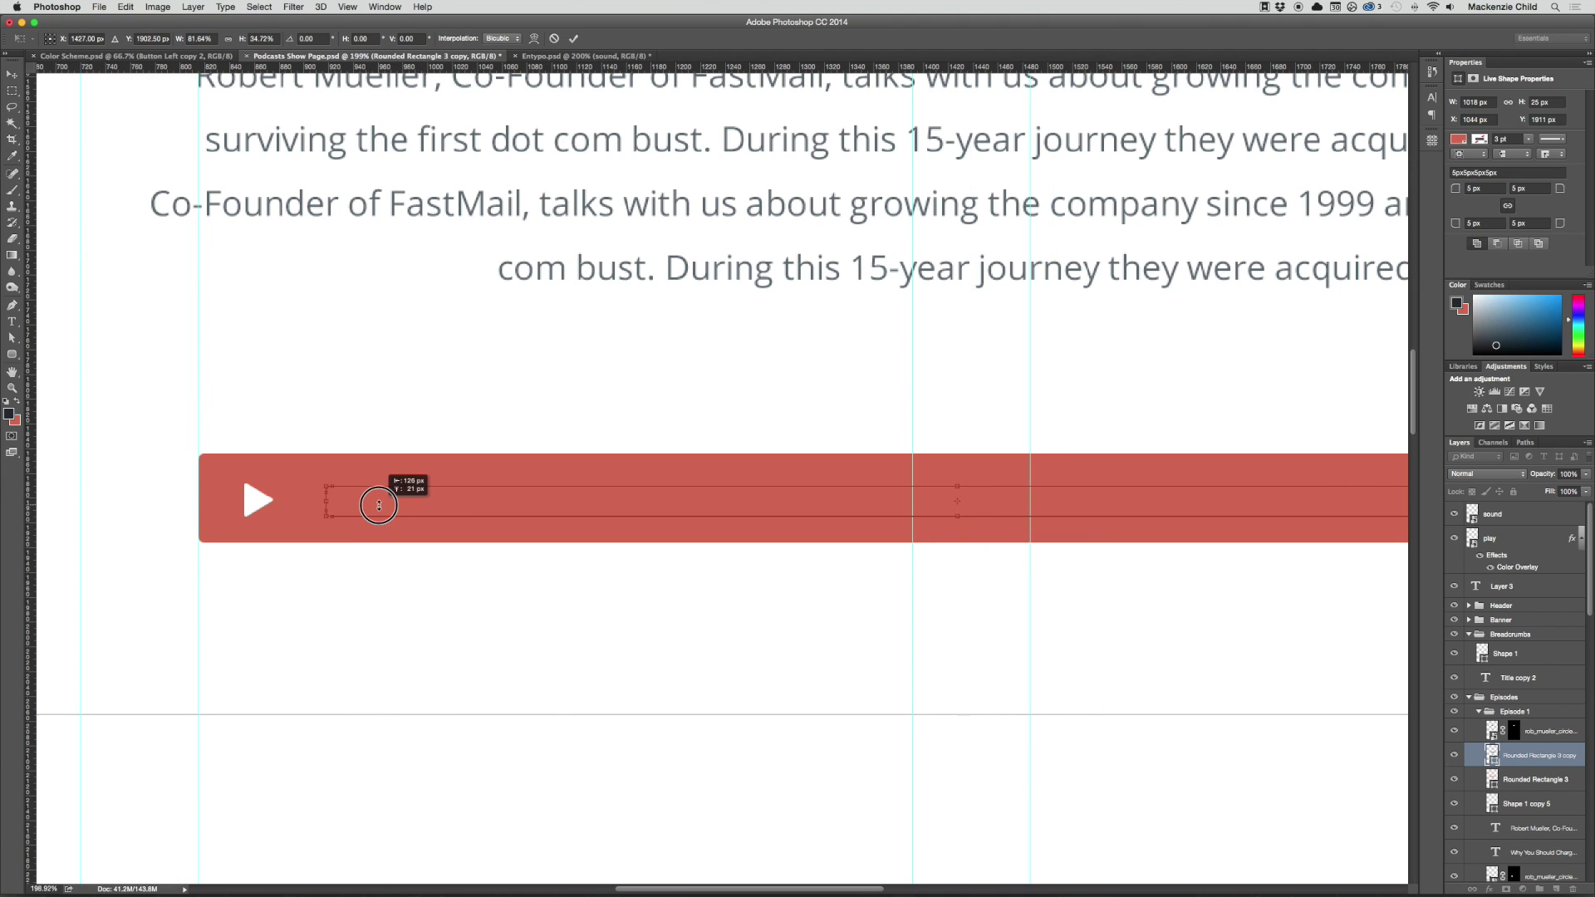
{"action": "key", "text": "Return"}
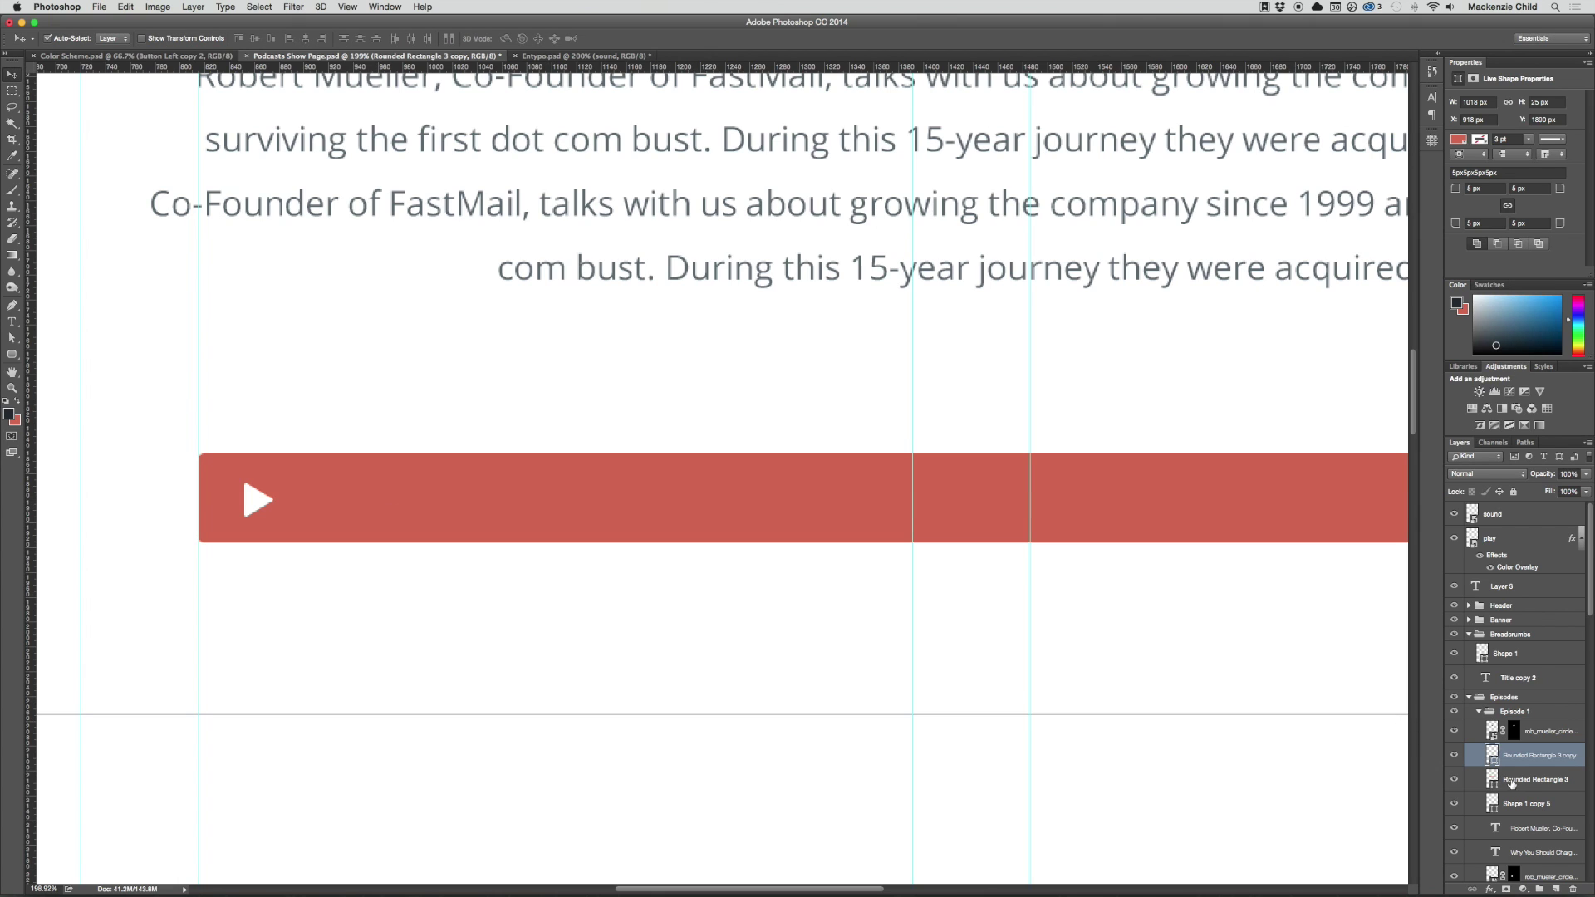
Fill the progress track copy with the darker red #a94e39
{"action": "double_click", "coordinate": [1491, 753]}
{"action": "mouse_move", "coordinate": [1118, 572]}
{"action": "left_mouse_down"}
{"action": "mouse_move", "coordinate": [1008, 499]}
{"action": "mouse_move", "coordinate": [1083, 574]}
{"action": "mouse_move", "coordinate": [1118, 539]}
{"action": "mouse_move", "coordinate": [1119, 567]}
{"action": "left_mouse_up"}
{"action": "left_click", "coordinate": [1220, 548]}
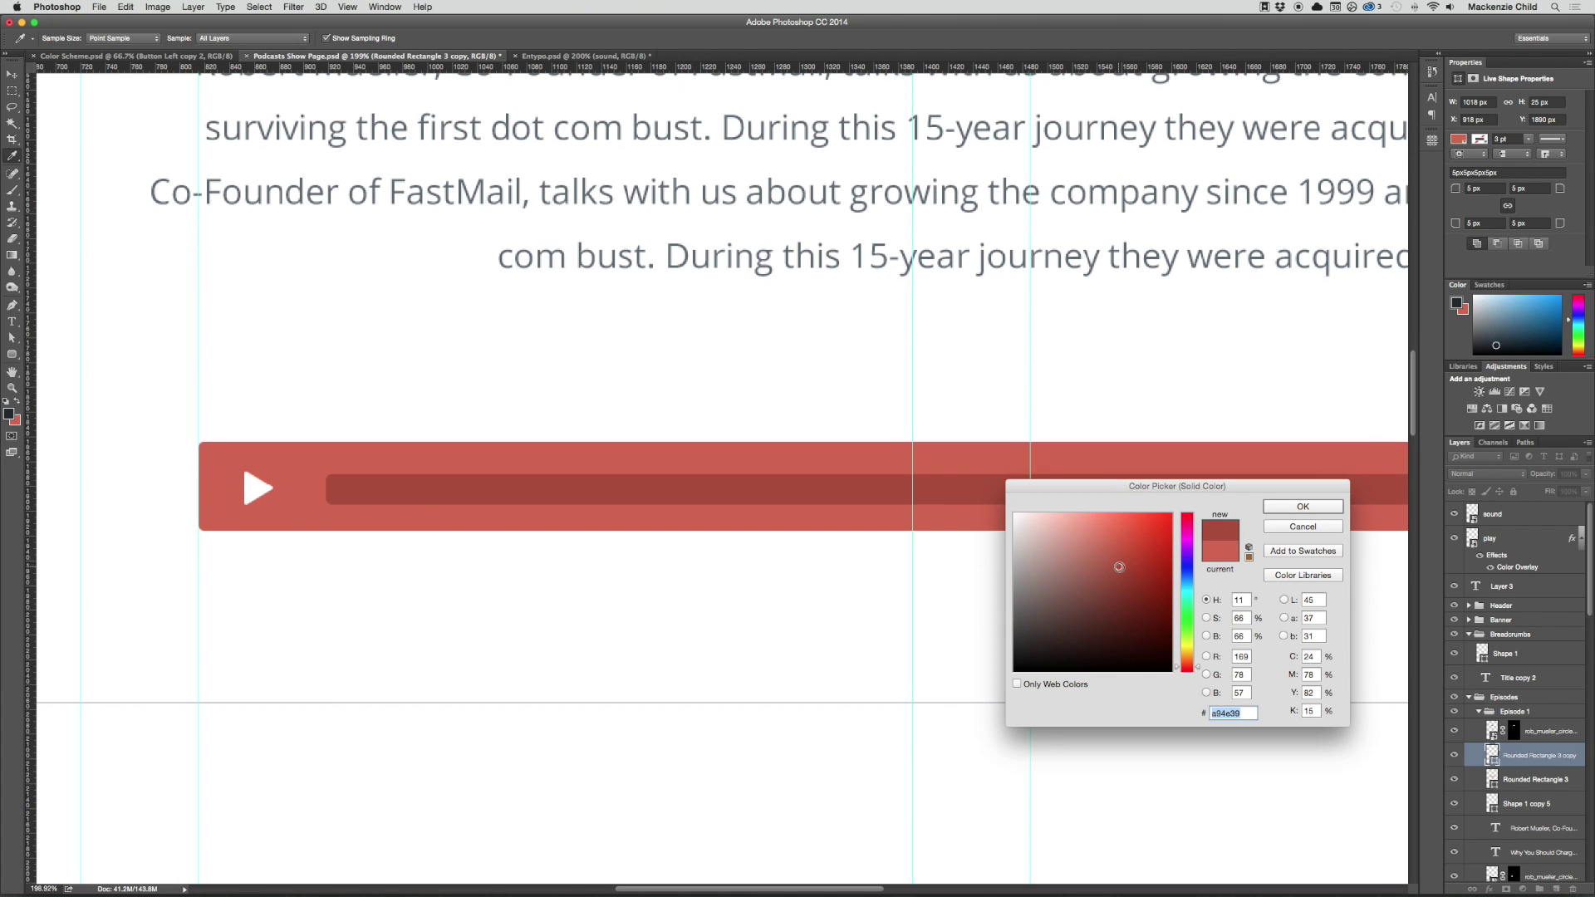
{"action": "left_click", "coordinate": [1294, 509]}
Set all corner radii of the dark red progress track to 12.5 px
{"action": "left_click_drag", "start_coordinate": [1047, 448], "coordinate": [933, 459]}
{"action": "key", "text": "super+1"}
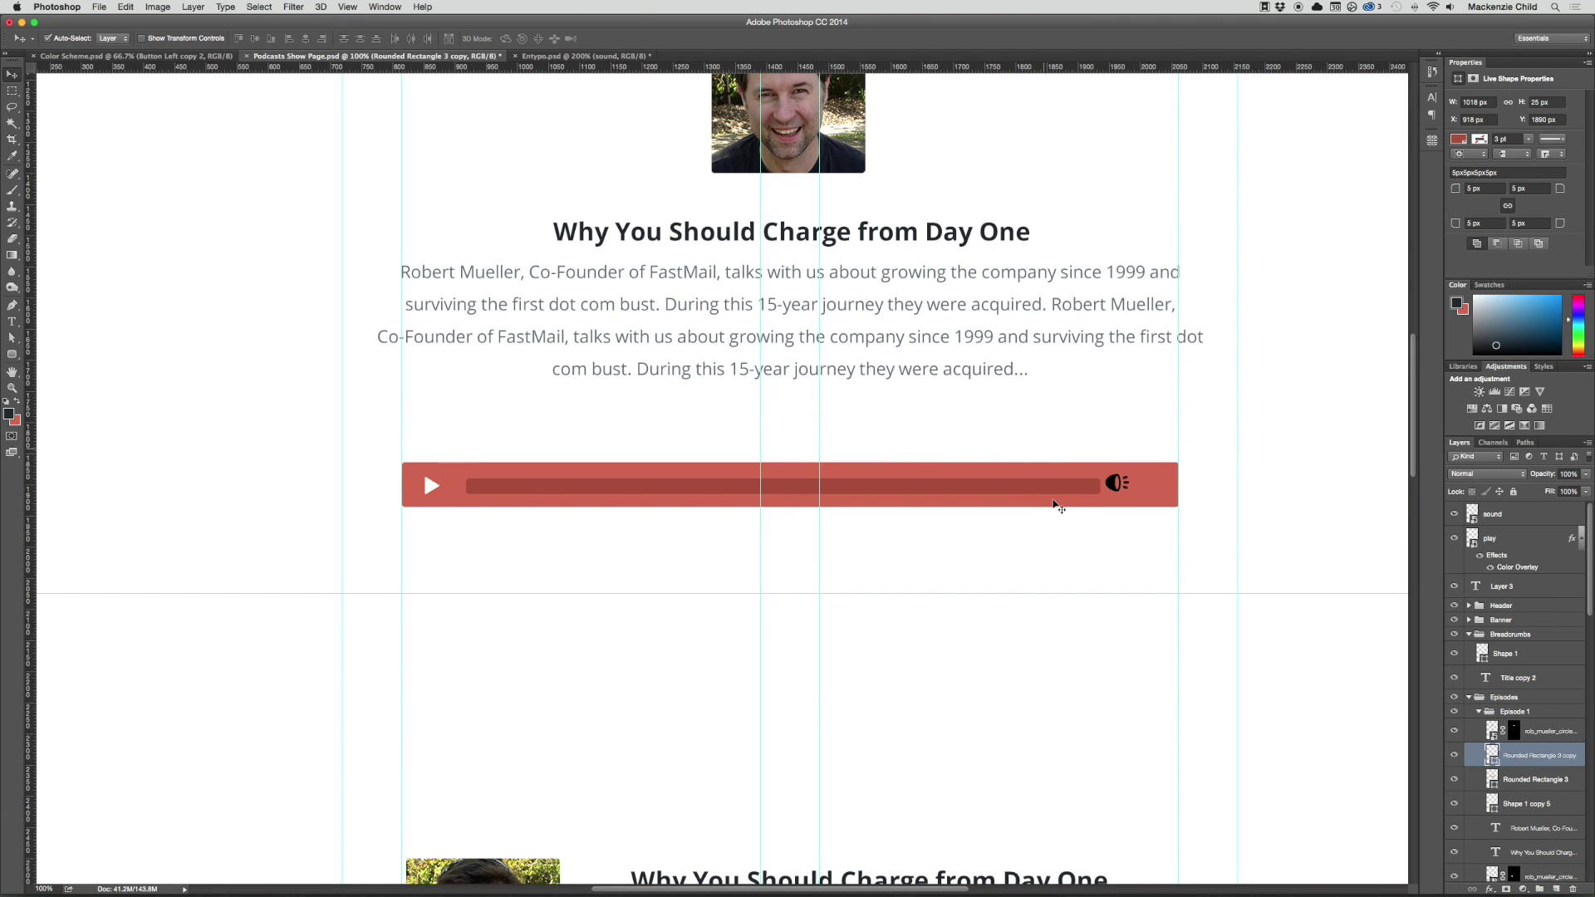
{"action": "key", "text": "z"}
{"action": "left_click_drag", "start_coordinate": [1093, 473], "coordinate": [1163, 459]}
{"action": "key", "text": "v"}
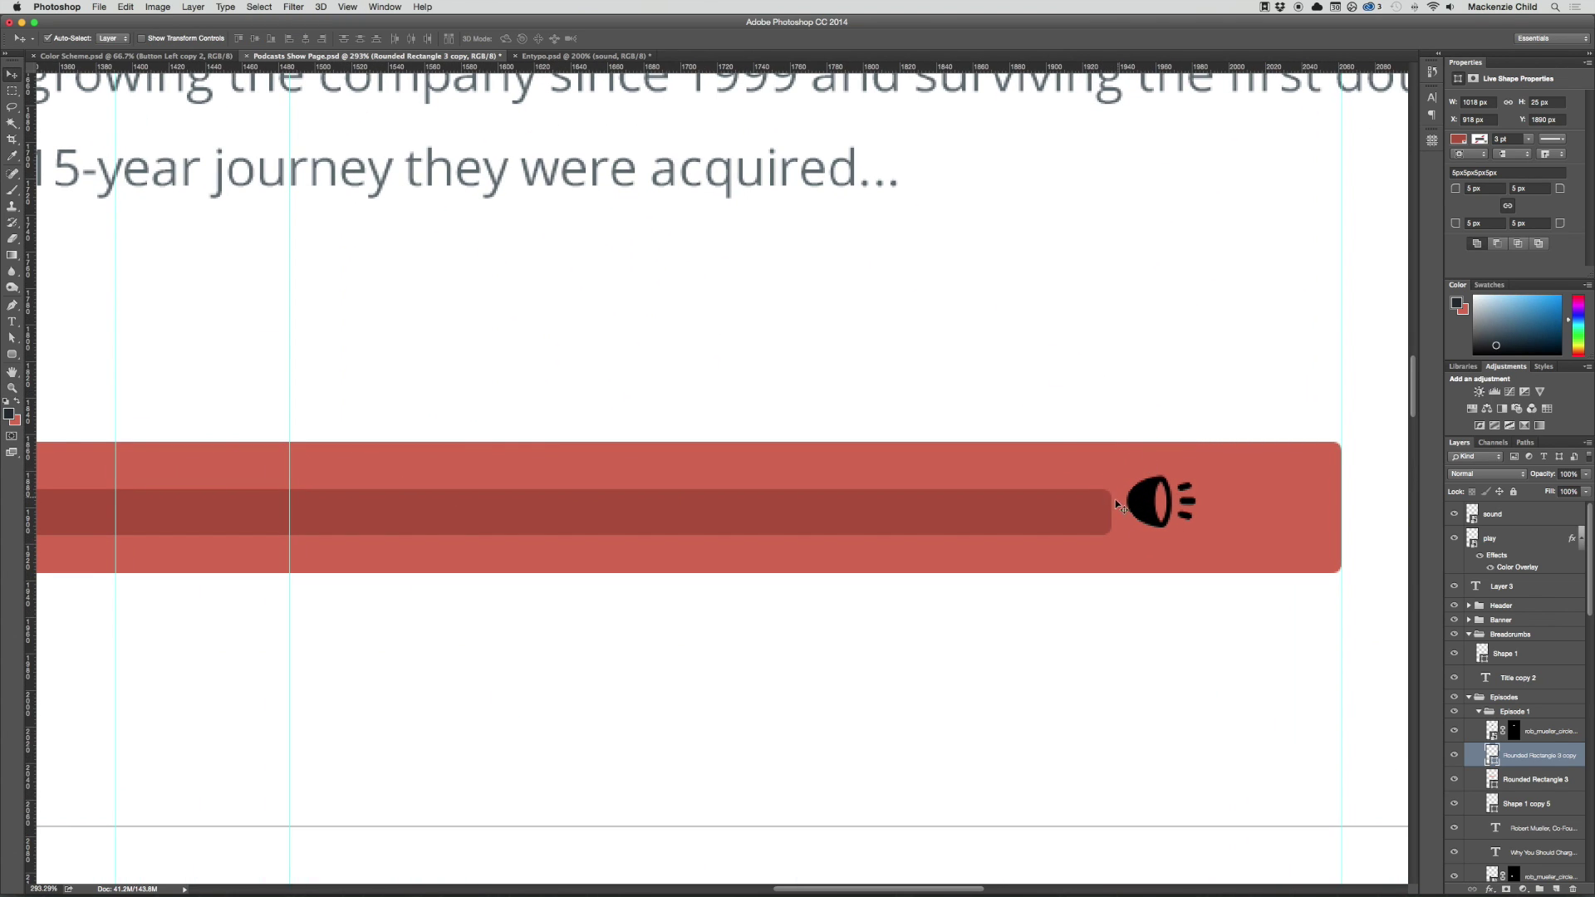
{"action": "left_click", "coordinate": [1485, 188]}
{"action": "type", "text": "12.5"}
{"action": "key", "text": "Tab"}
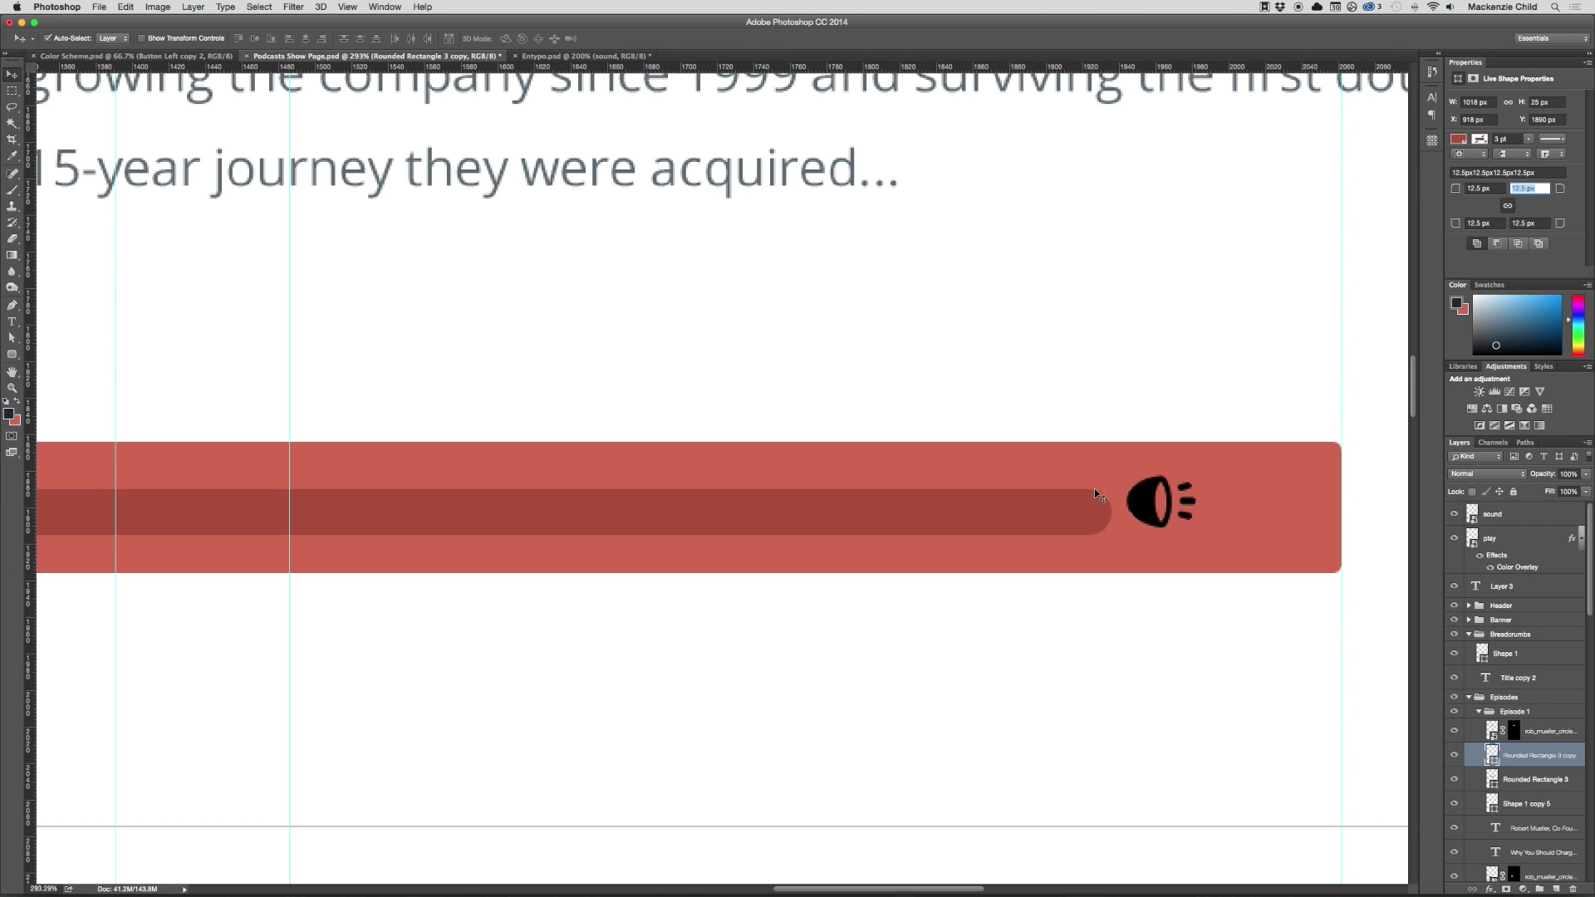
{"action": "left_click", "coordinate": [1136, 377]}
Move the progress track slightly away from the play icon, to X 935 px
{"action": "key", "text": "super+minus"}
{"action": "left_click_drag", "start_coordinate": [880, 409], "coordinate": [1138, 395]}
{"action": "left_click_drag", "start_coordinate": [683, 449], "coordinate": [1061, 441]}
{"action": "left_click", "coordinate": [1061, 440]}
{"action": "scroll", "coordinate": [798, 456], "scroll_direction": "left", "scroll_amount": 3}
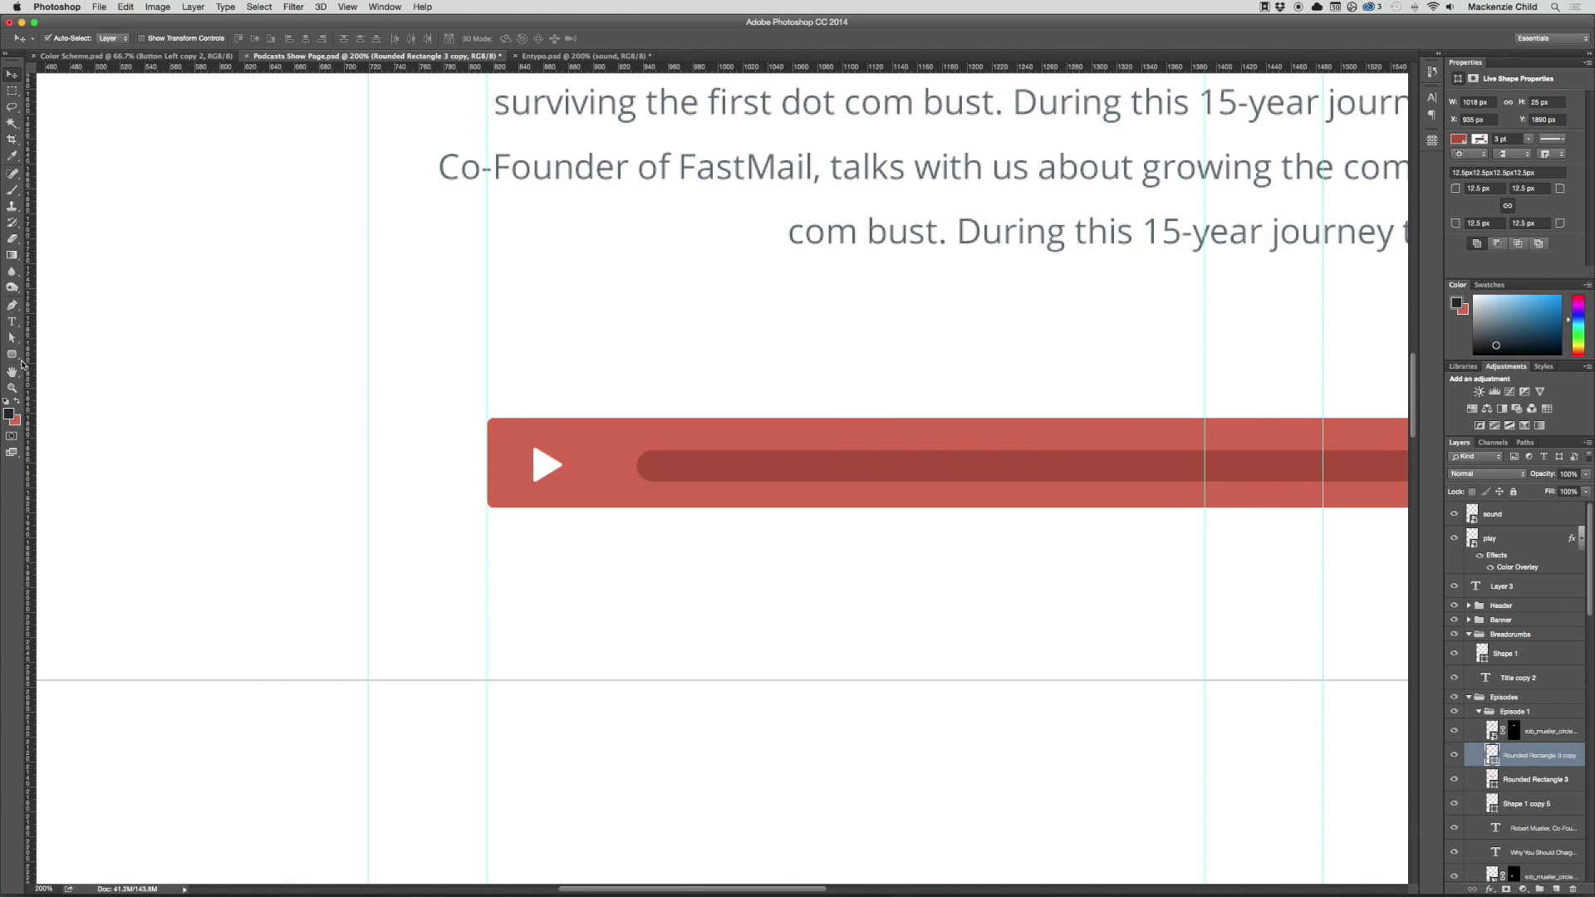
Draw a 1 px vertical divider line about 74 px tall across the bar, between the play icon and the progress track
{"action": "left_click", "coordinate": [15, 355]}
{"action": "left_click_drag", "start_coordinate": [15, 354], "coordinate": [59, 392]}
{"action": "left_click", "coordinate": [62, 397]}
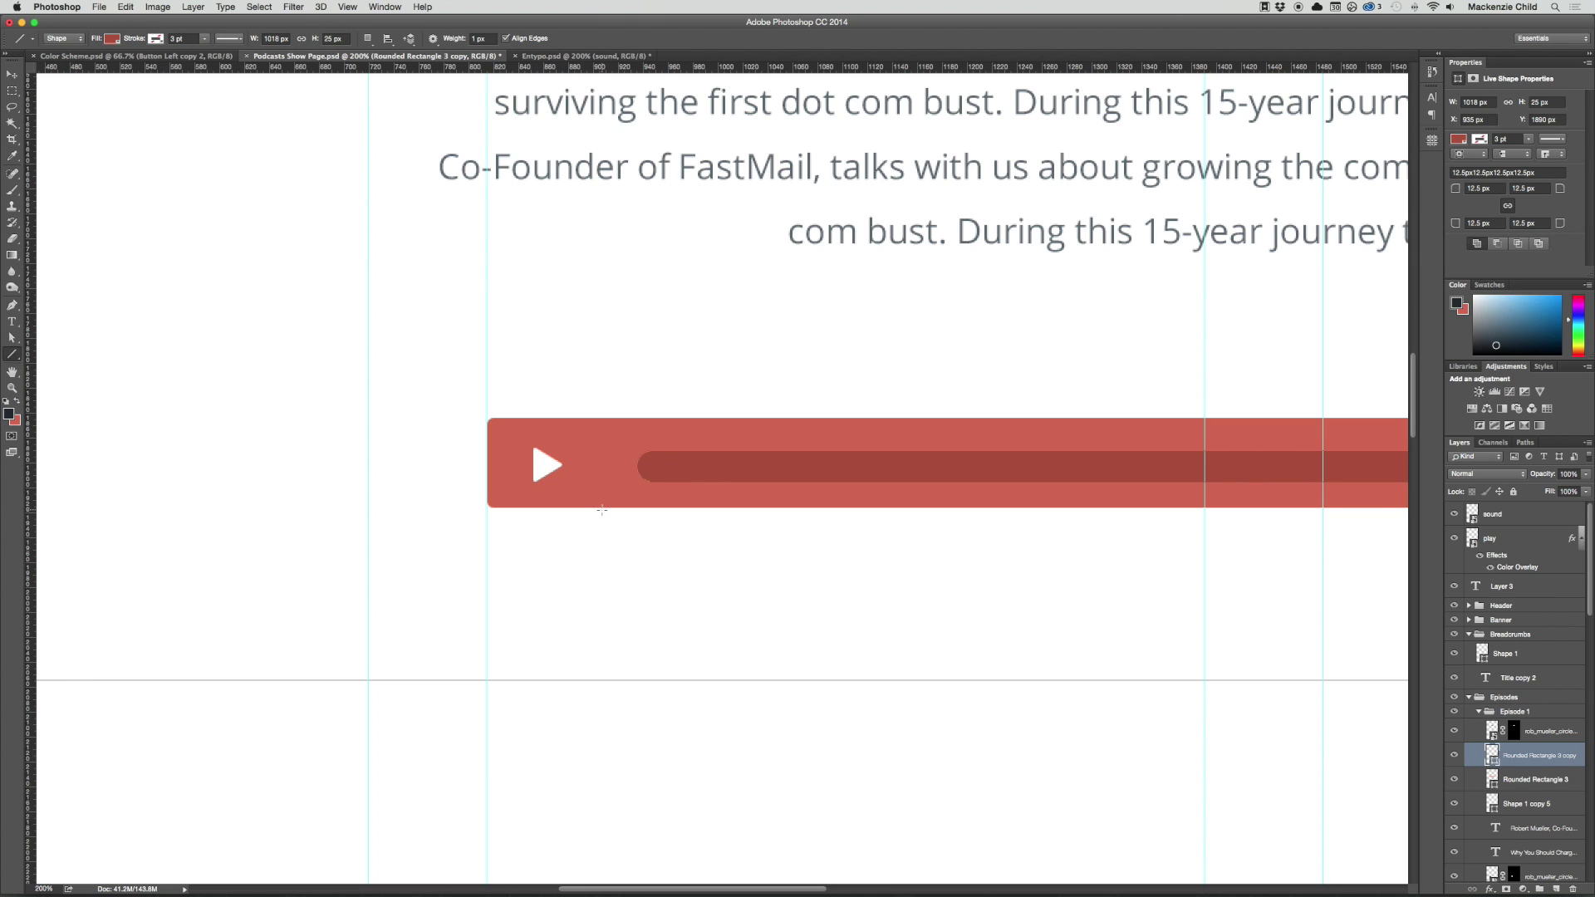
{"action": "left_click_drag", "start_coordinate": [599, 508], "coordinate": [598, 422]}
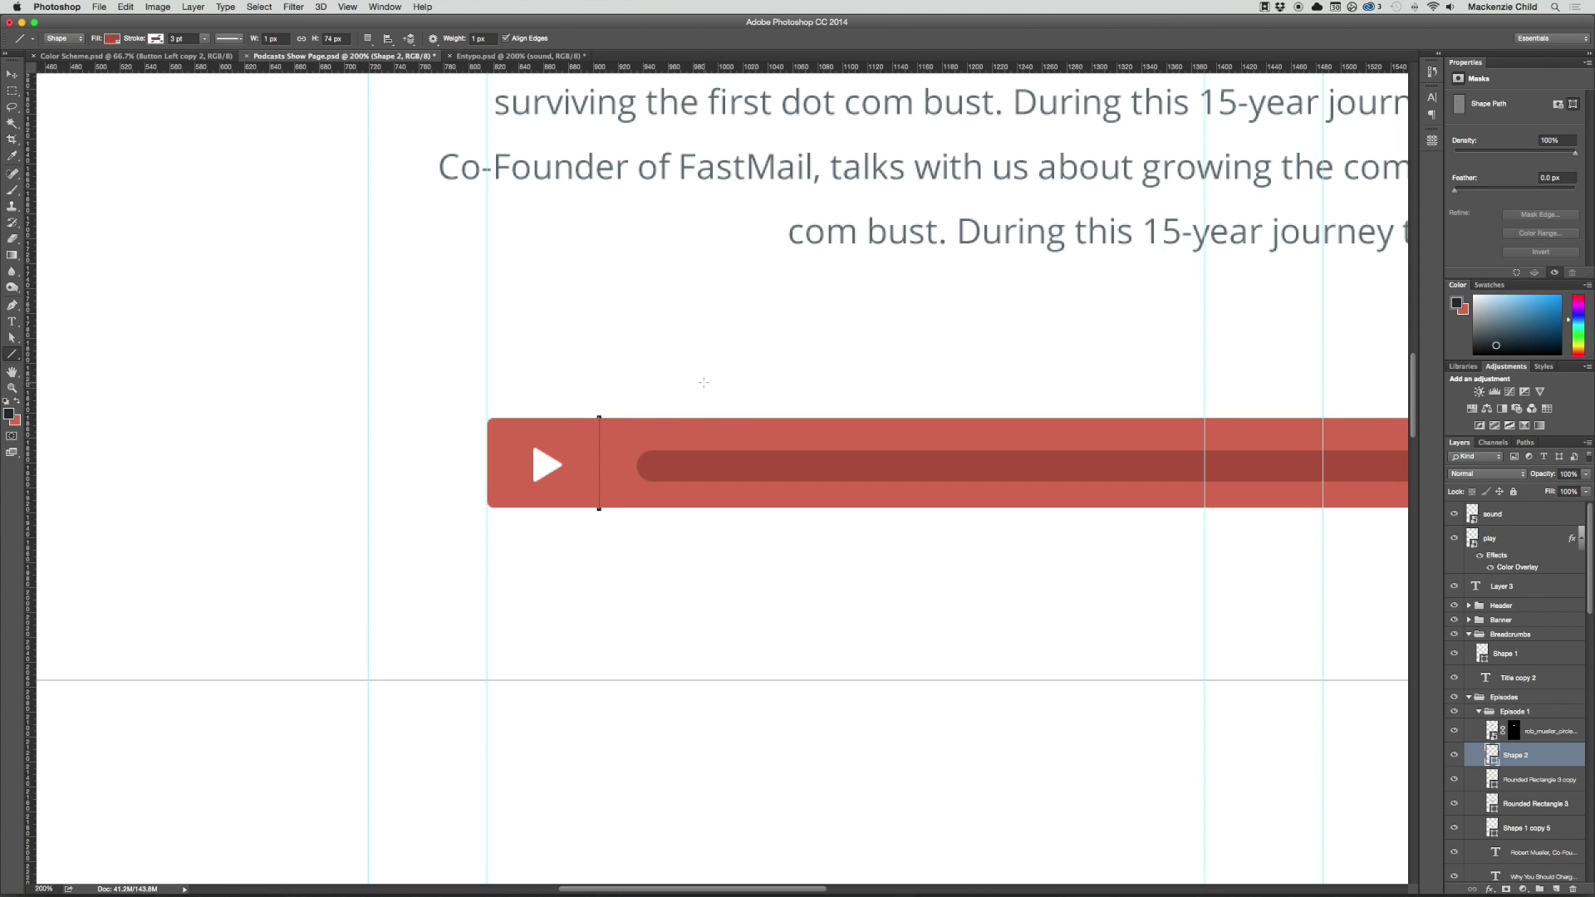
Change the vertical divider line's fill color to white
{"action": "double_click", "coordinate": [1491, 754]}
{"action": "left_click", "coordinate": [1015, 515]}
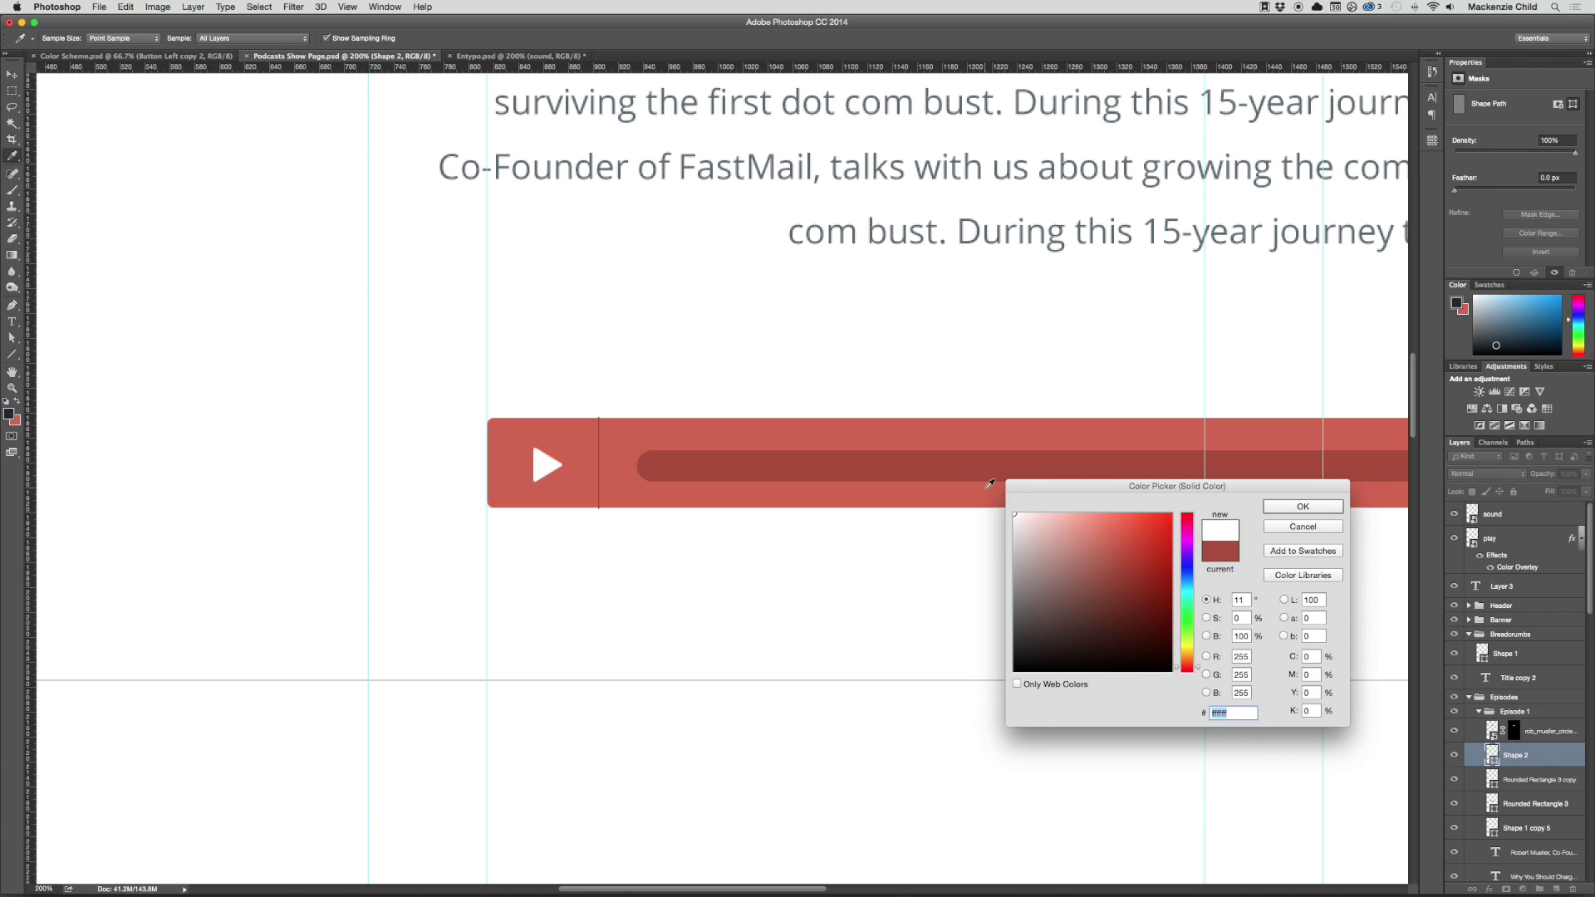
{"action": "key", "text": "Return"}
{"action": "key", "text": "v"}
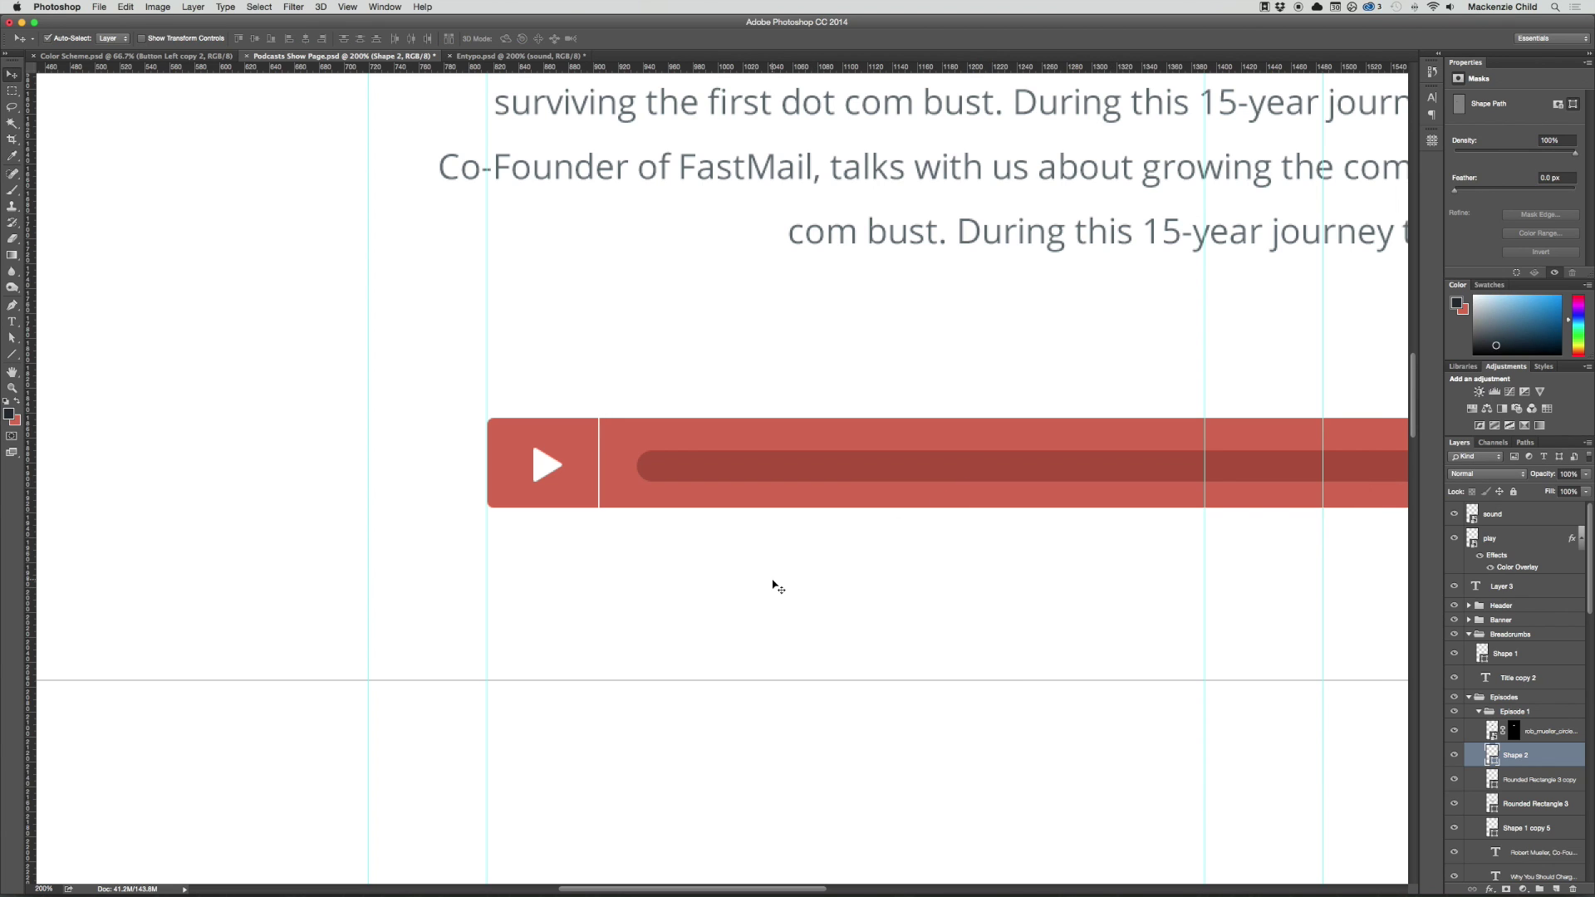
{"action": "left_click", "coordinate": [777, 584]}
Shorten the progress track from its far end to 889 px wide, leaving space before the sound icon
{"action": "left_click_drag", "start_coordinate": [889, 559], "coordinate": [679, 654]}
{"action": "left_click", "coordinate": [450, 581]}
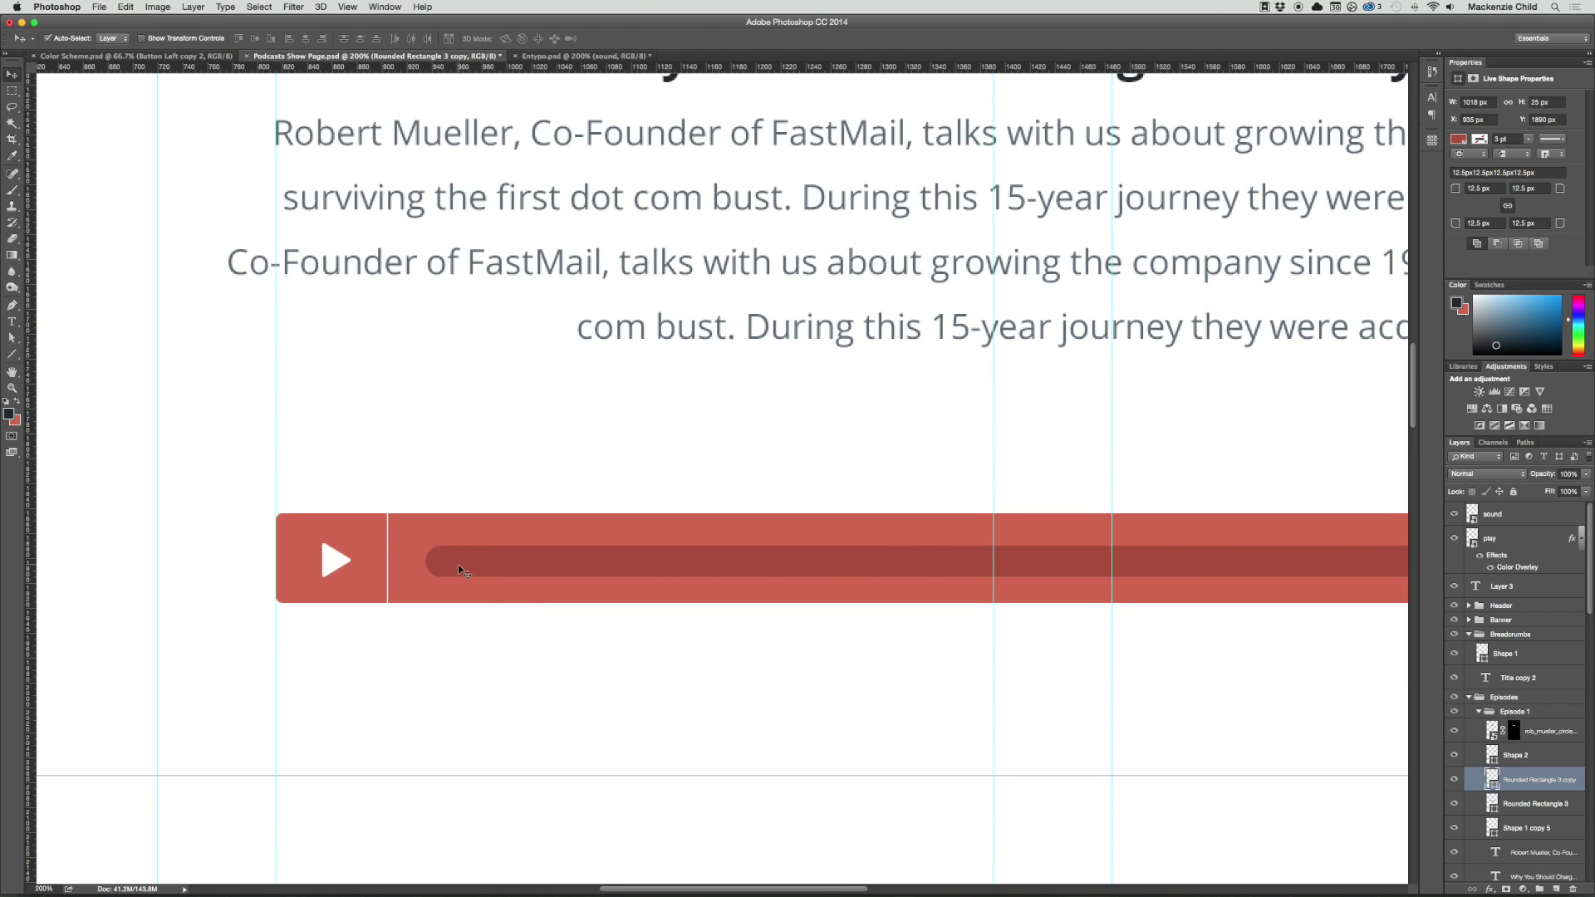
{"action": "key", "text": "super+minus"}
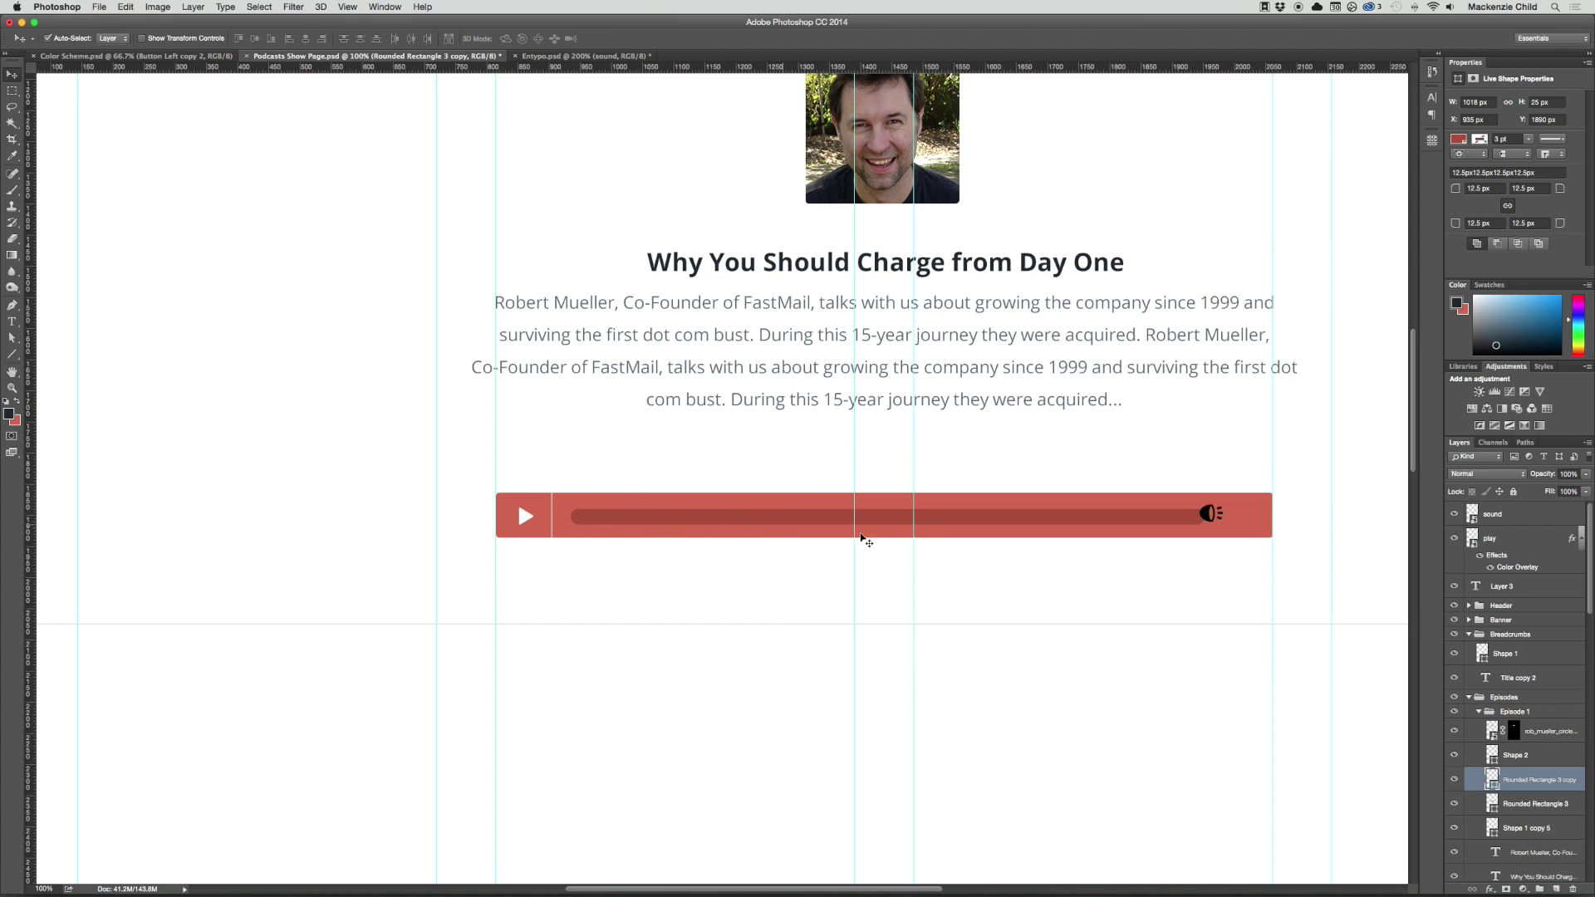
{"action": "key", "text": "super+t"}
{"action": "left_click_drag", "start_coordinate": [1207, 515], "coordinate": [725, 536]}
{"action": "key", "text": "Return"}
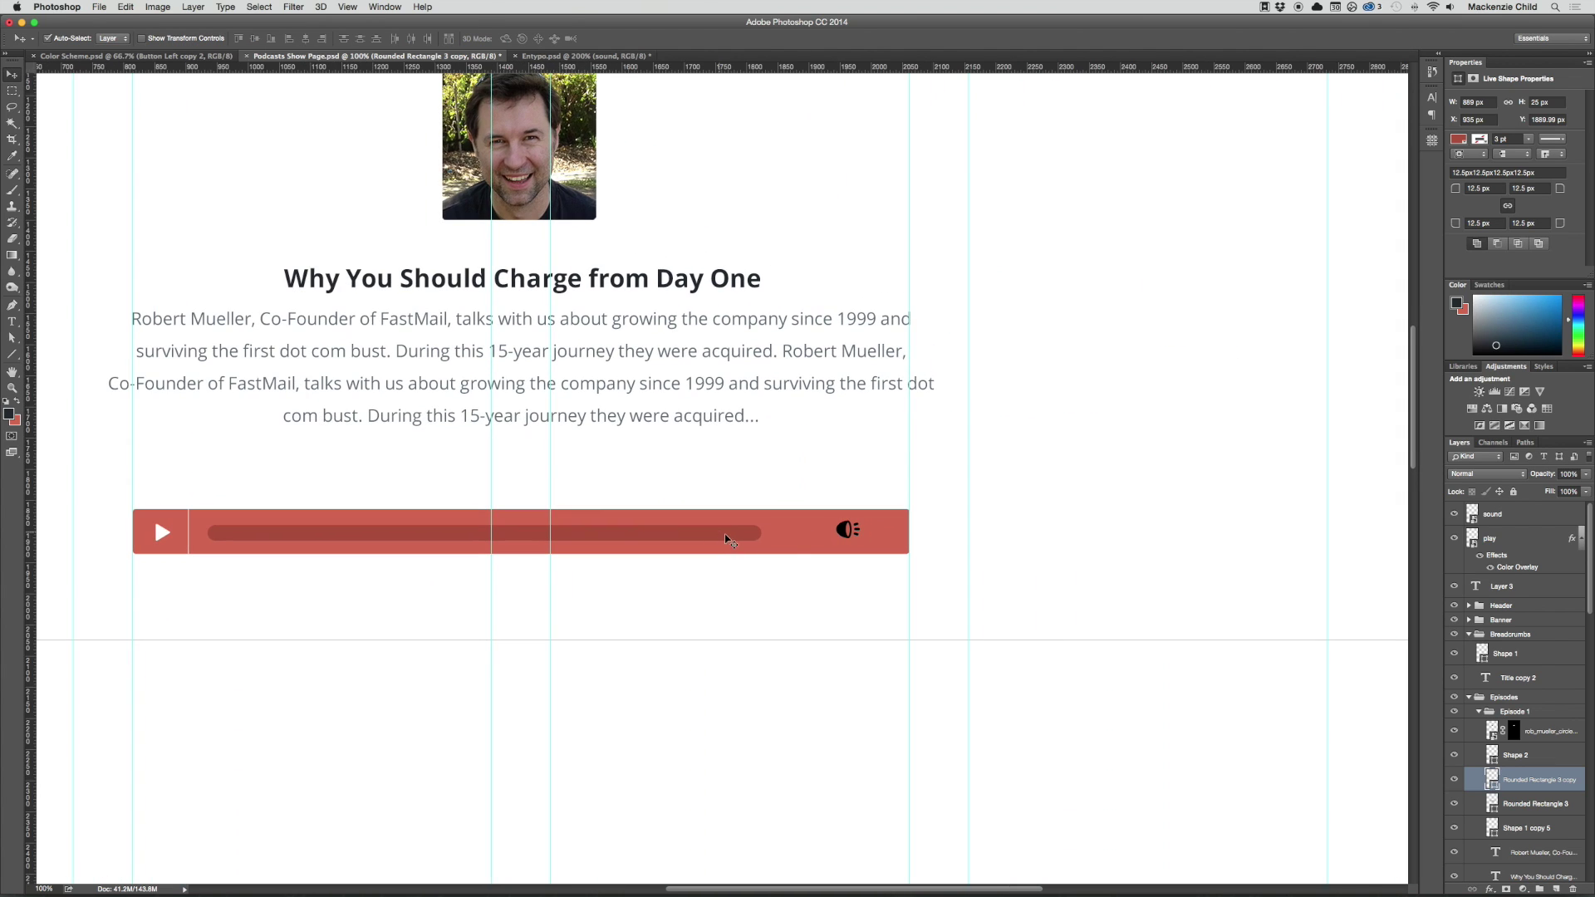
Add a "00:00" time label and place it inside the player bar between the progress track and the sound icon
{"action": "key", "text": "t"}
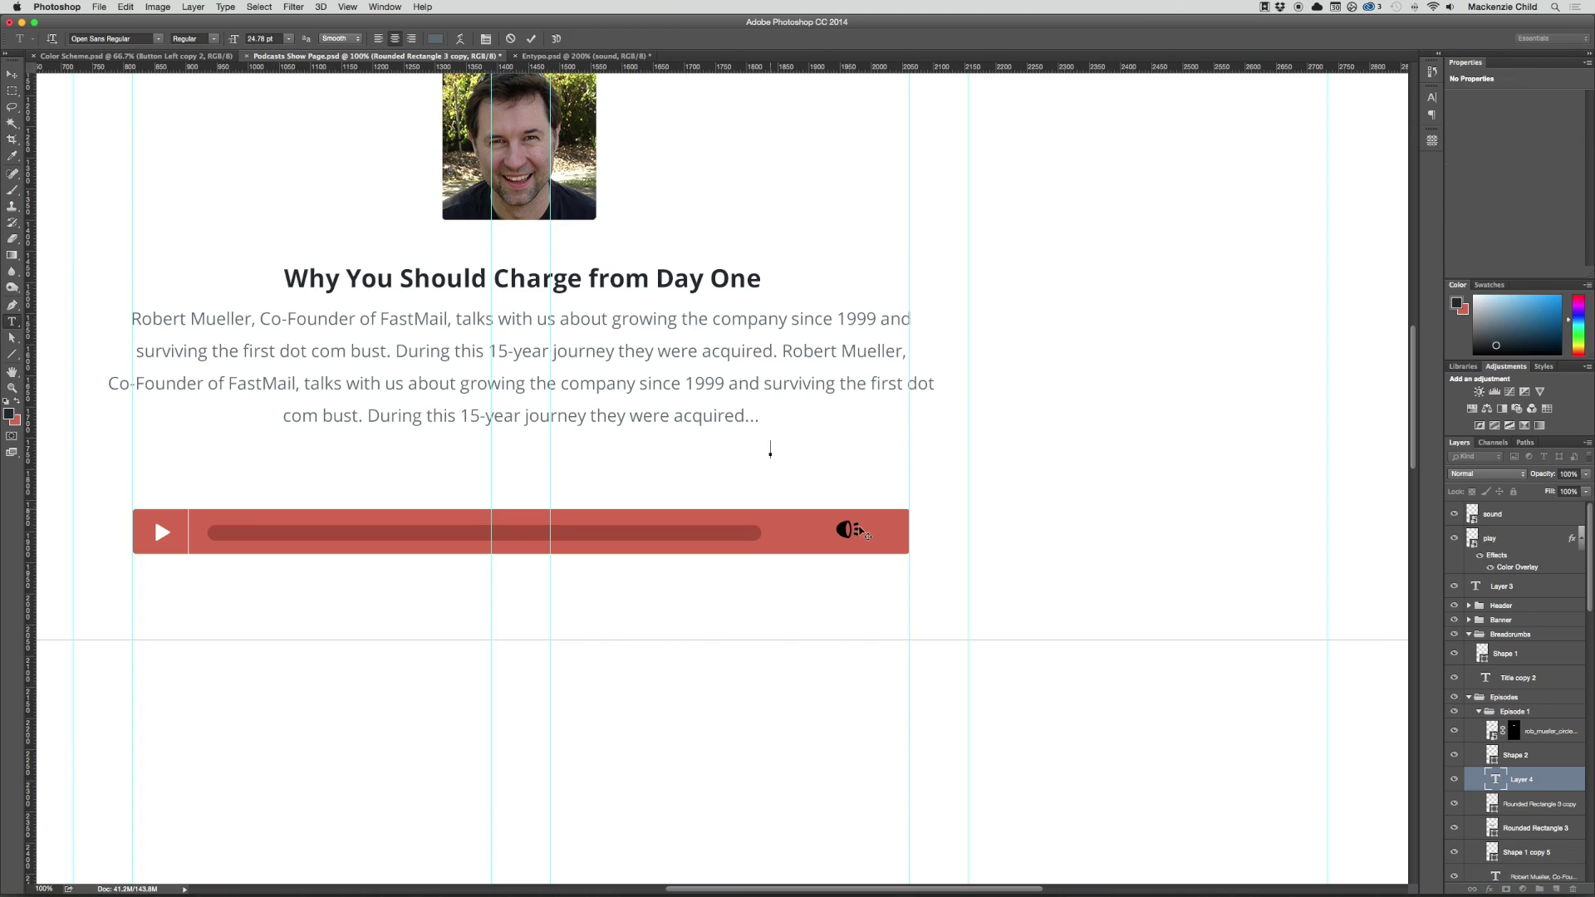
{"action": "type", "text": "00:00"}
{"action": "key", "text": "ctrl+Return"}
{"action": "key", "text": "v"}
{"action": "left_click_drag", "start_coordinate": [777, 450], "coordinate": [806, 536]}
Change the 00:00 time label's text color to white
{"action": "key", "text": "t"}
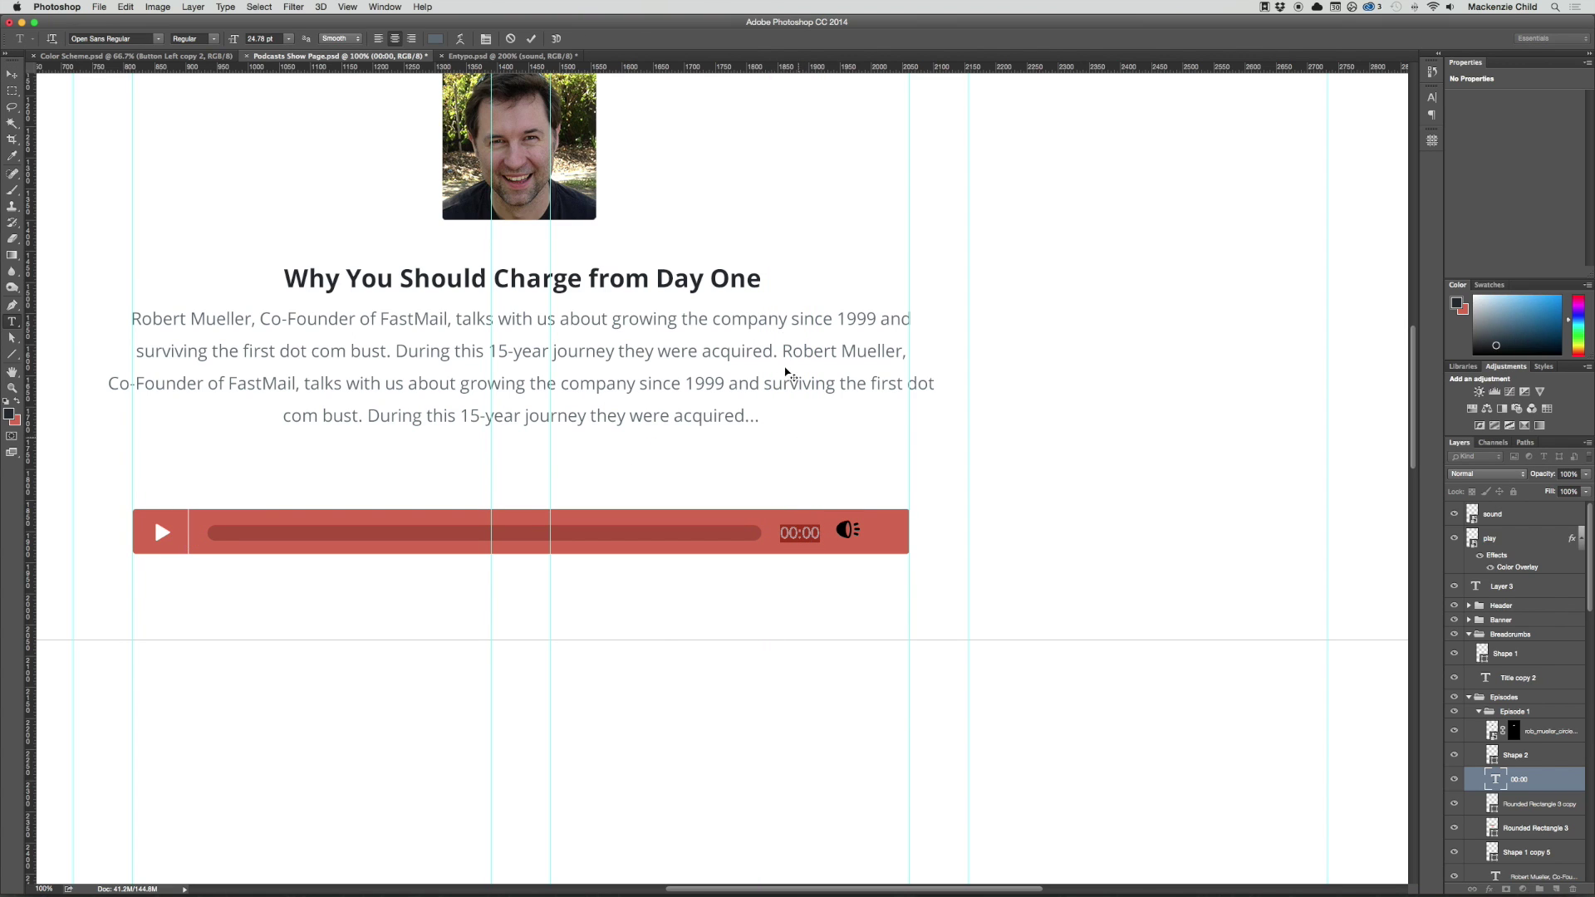
{"action": "left_click", "coordinate": [435, 39]}
{"action": "left_click", "coordinate": [1119, 430]}
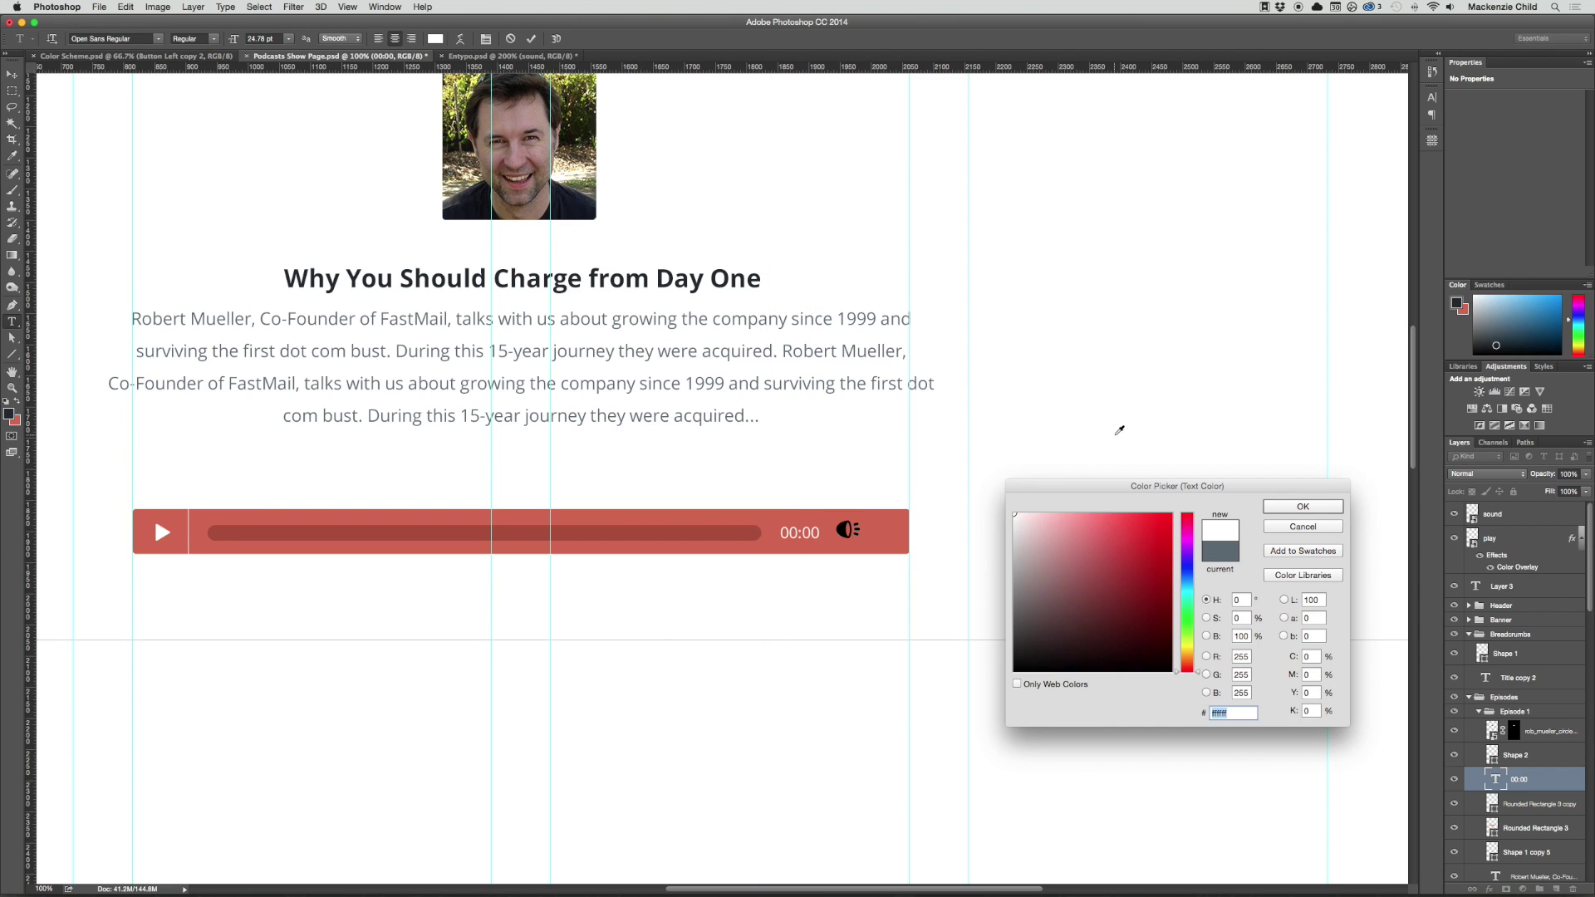
{"action": "key", "text": "Return"}
{"action": "key", "text": "v"}
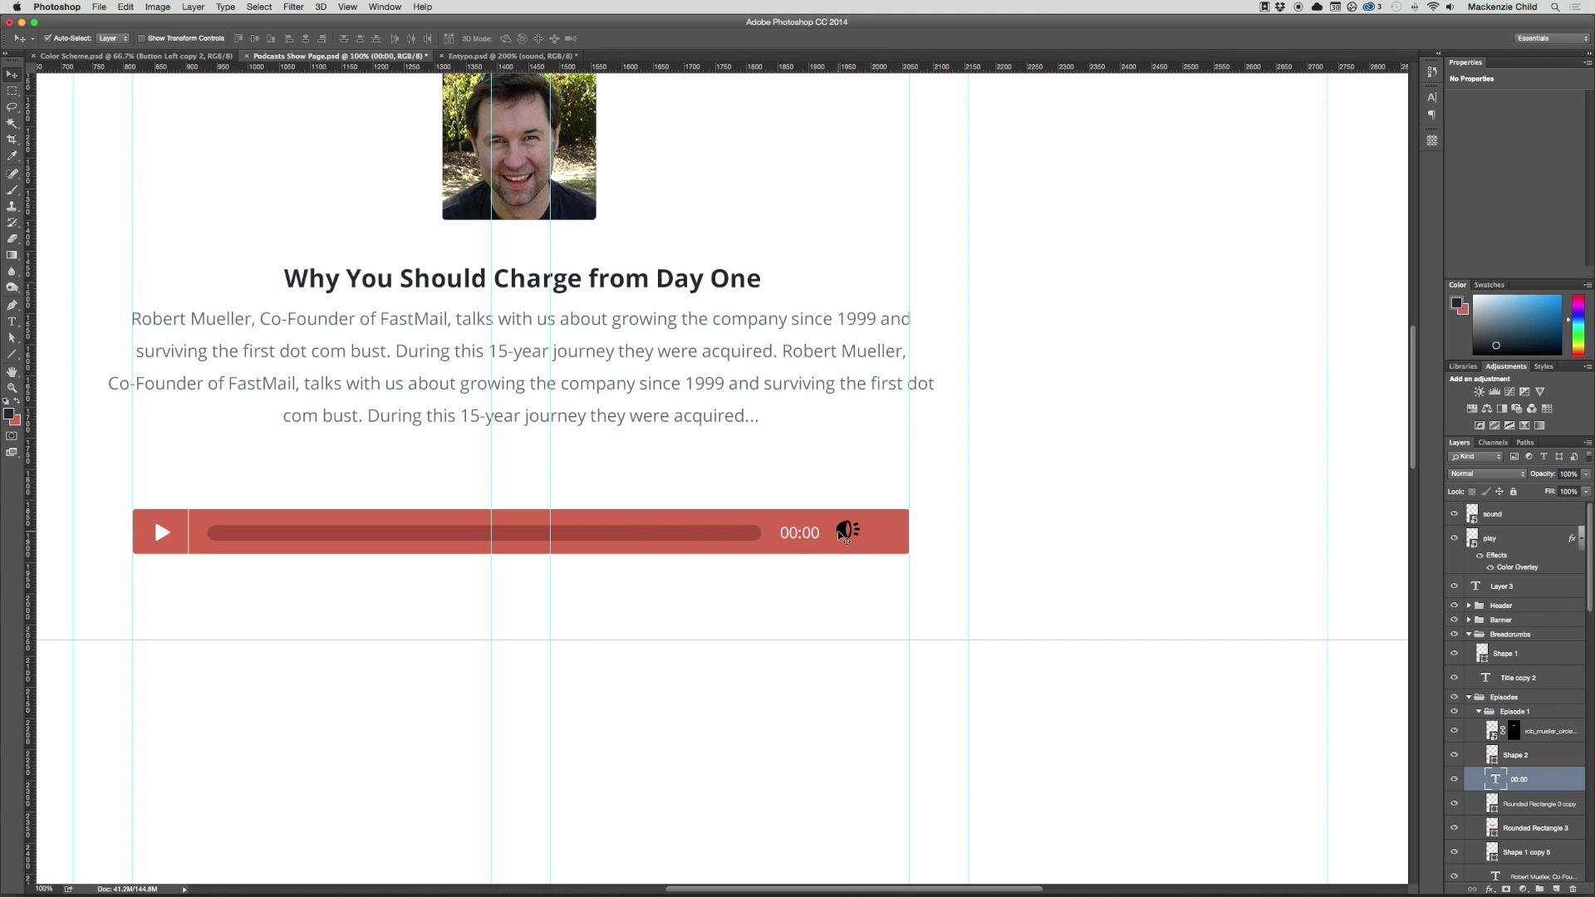
Scale the sound icon down beside the time label and copy the play icon's color overlay onto it
{"action": "left_click_drag", "start_coordinate": [841, 532], "coordinate": [855, 539]}
{"action": "key", "text": "super+t"}
{"action": "key", "text": "Return"}
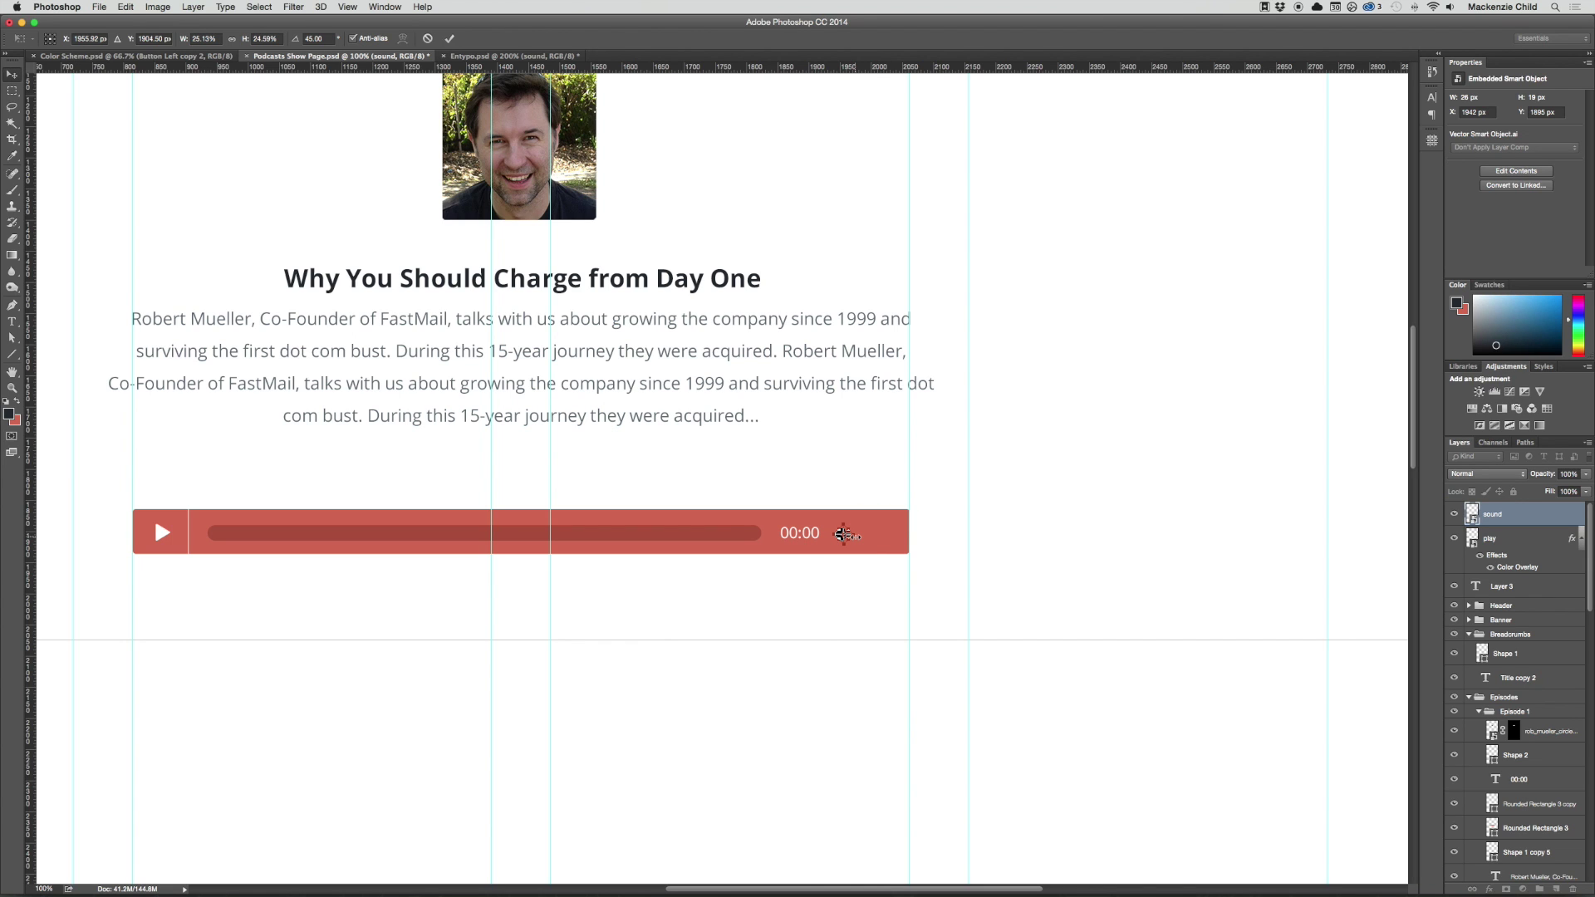
{"action": "key", "text": "super+plus"}
{"action": "left_click_drag", "start_coordinate": [1000, 527], "coordinate": [858, 486]}
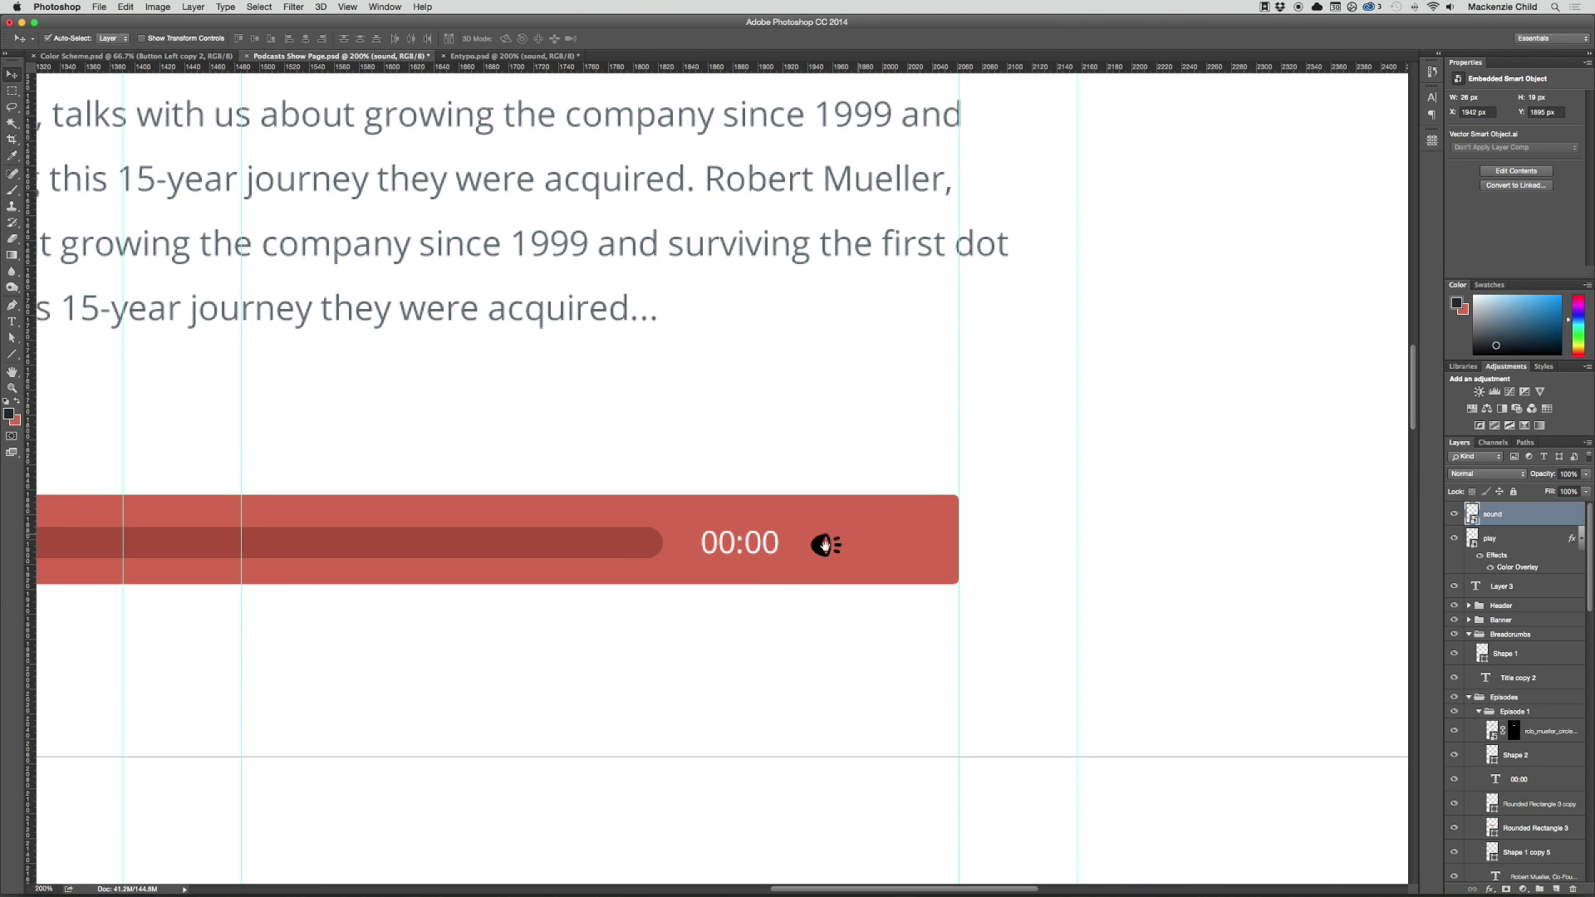
{"action": "left_click_drag", "start_coordinate": [825, 549], "coordinate": [817, 544]}
{"action": "left_click_drag", "start_coordinate": [1496, 559], "coordinate": [1500, 514]}
Duplicate the progress track and shorten the copy to about 73 px wide, between the sound icon and the bar's end
{"action": "scroll", "coordinate": [1251, 516], "scroll_direction": "right", "scroll_amount": 5}
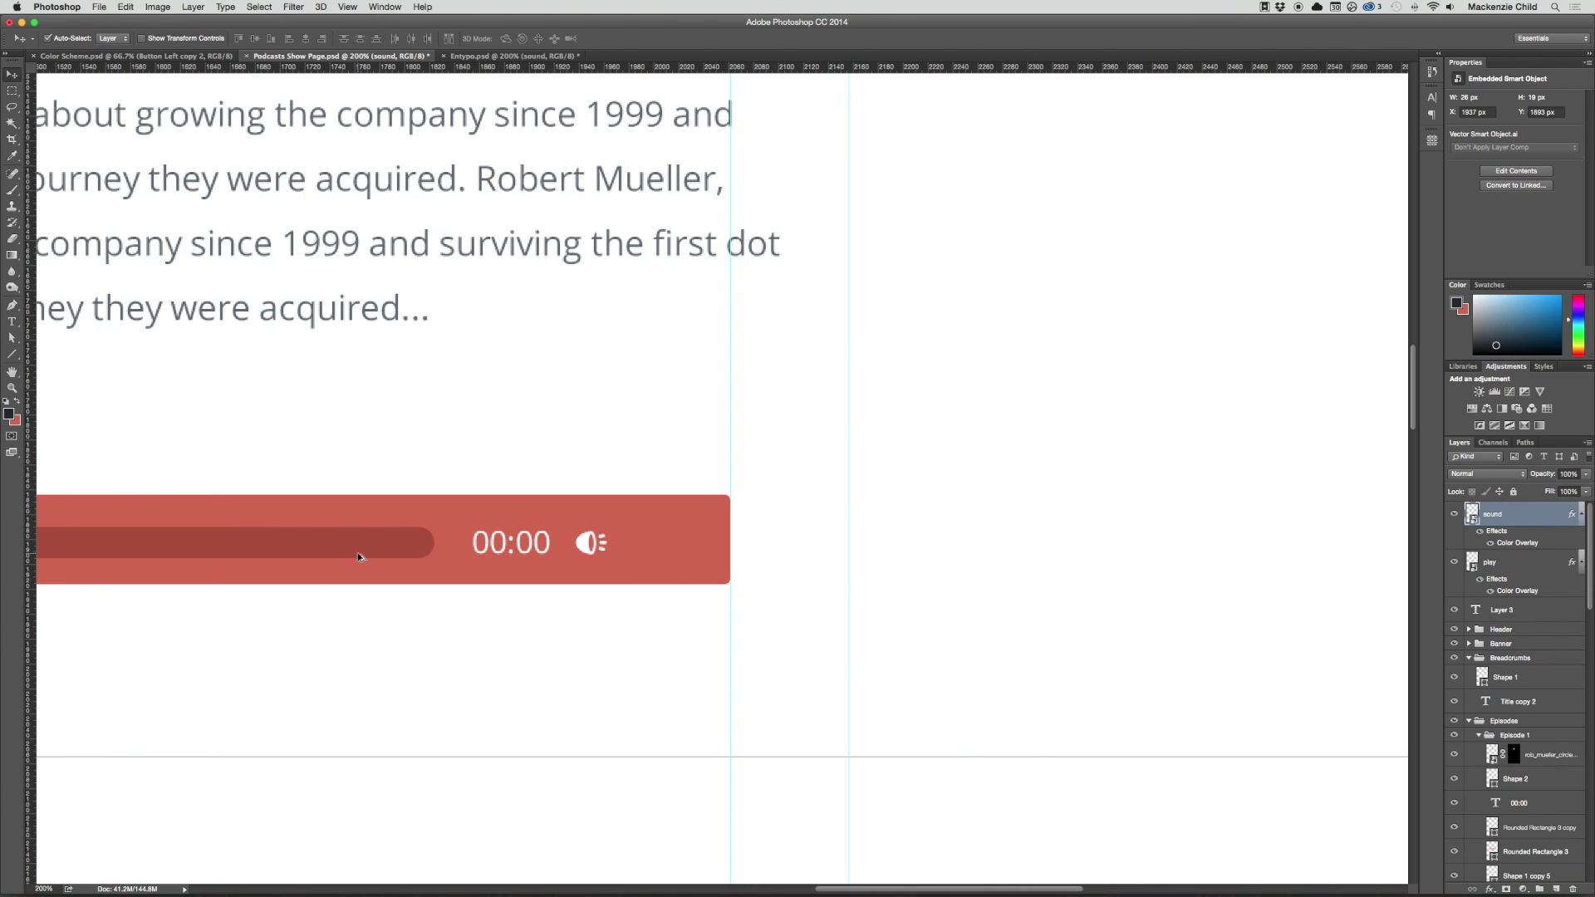
{"action": "left_click_drag", "start_coordinate": [357, 552], "coordinate": [645, 555]}
{"action": "scroll", "coordinate": [645, 555], "scroll_direction": "left", "scroll_amount": 10}
{"action": "key", "text": "ctrl+t"}
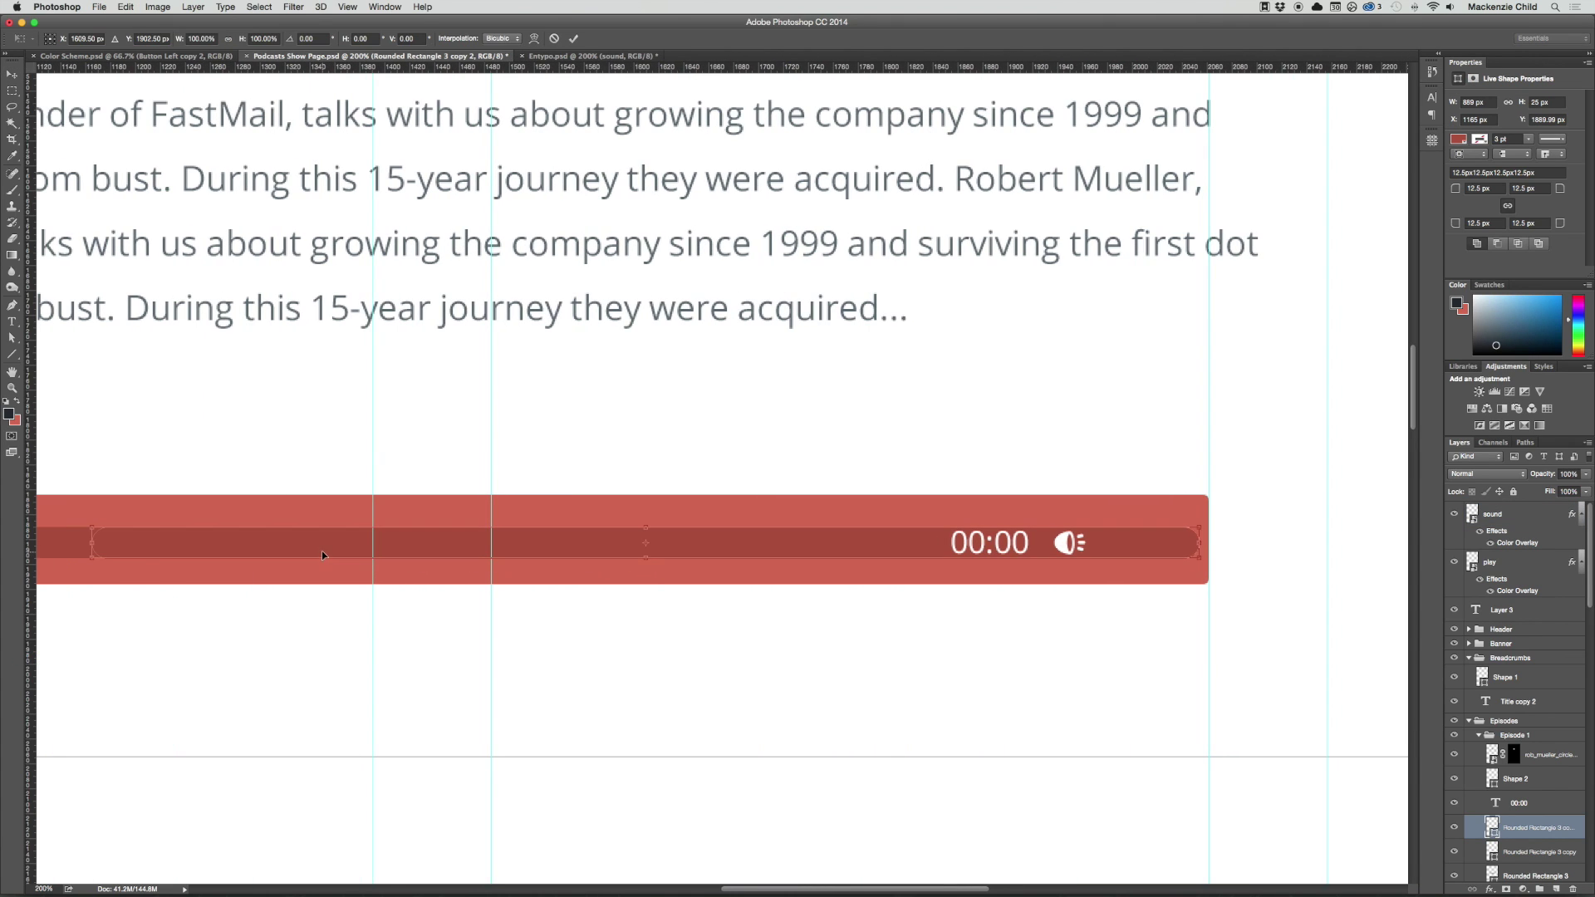
{"action": "left_click_drag", "start_coordinate": [90, 541], "coordinate": [1127, 547]}
{"action": "key", "text": "Return"}
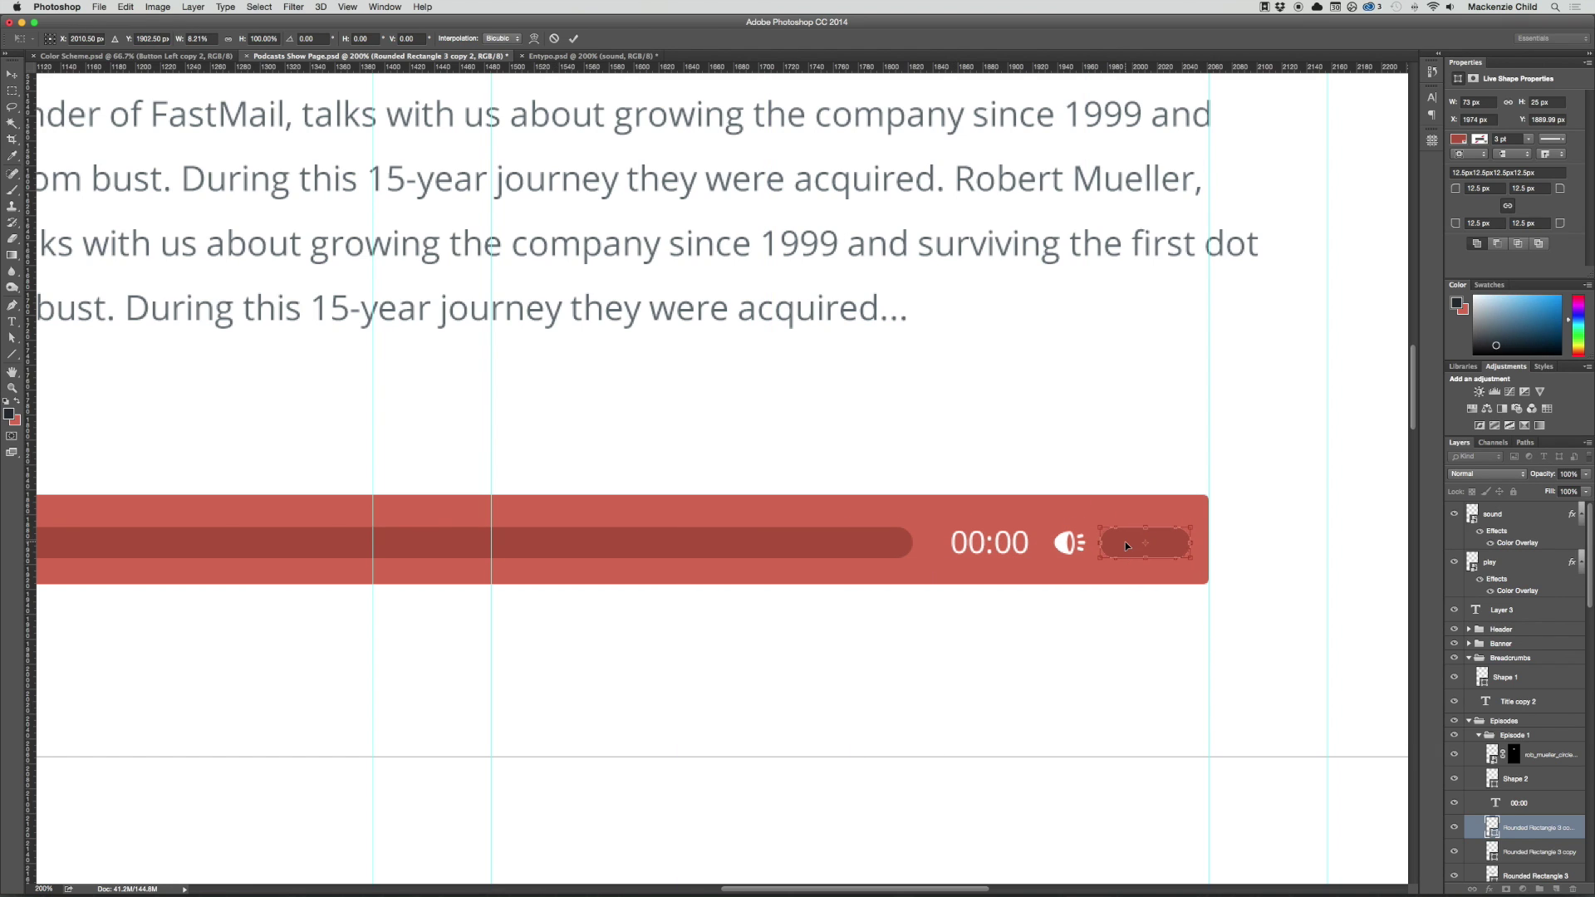
Scale the small volume track down to 80%, 20 px high, and shift it toward the sound icon
{"action": "key", "text": "ctrl+t"}
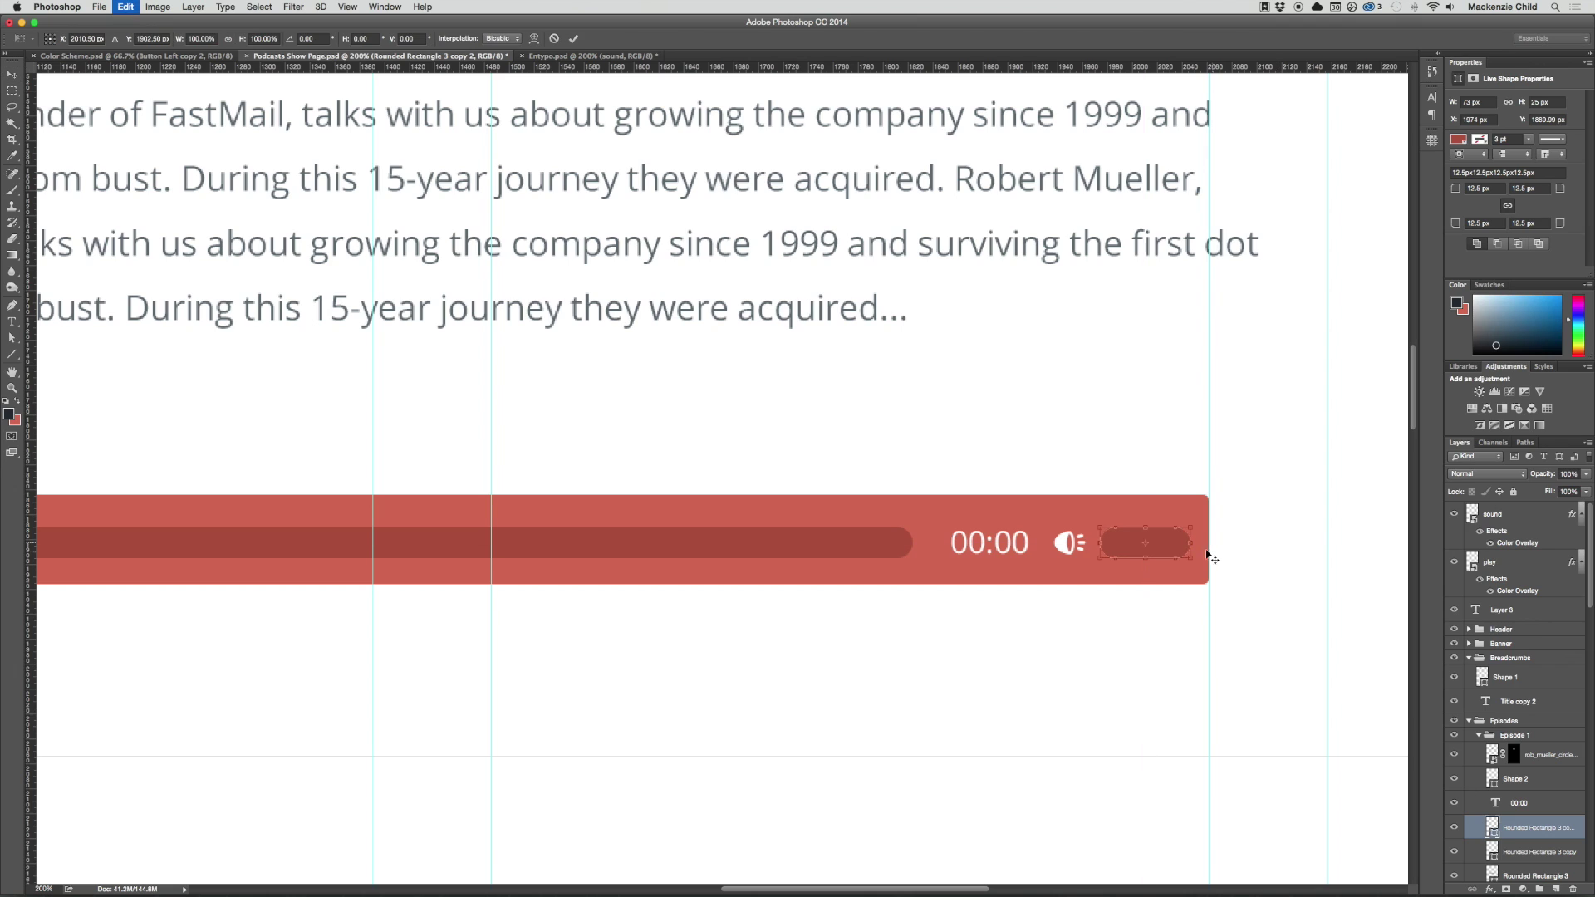
{"action": "left_click_drag", "start_coordinate": [1194, 559], "coordinate": [1183, 558]}
{"action": "scroll", "coordinate": [1183, 553], "scroll_direction": "down", "scroll_amount": 5}
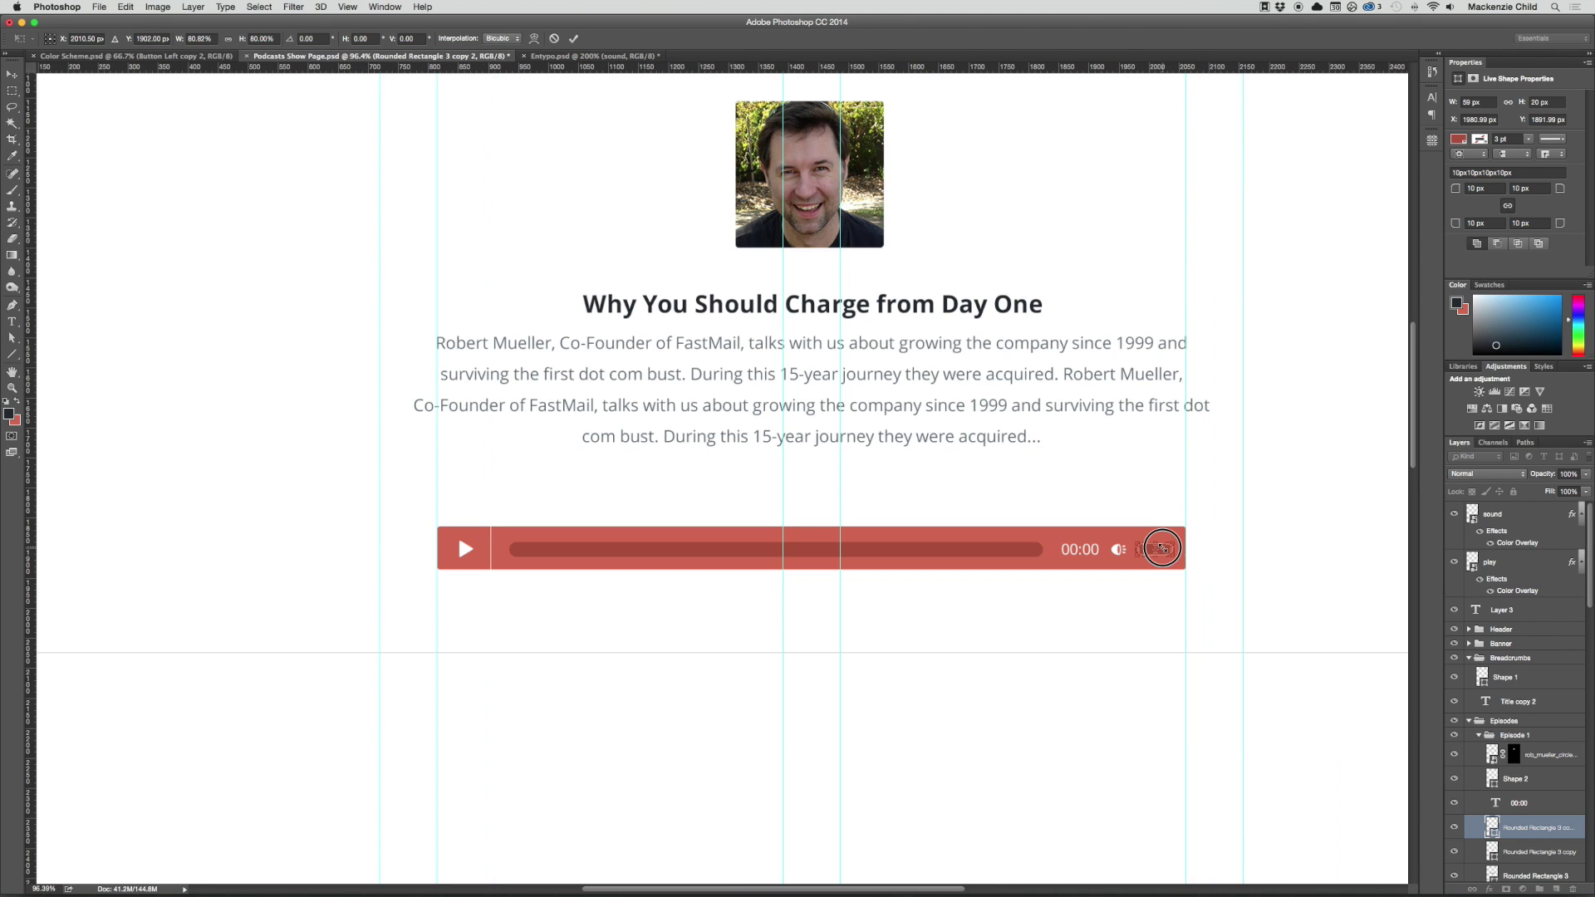
{"action": "key", "text": "Return"}
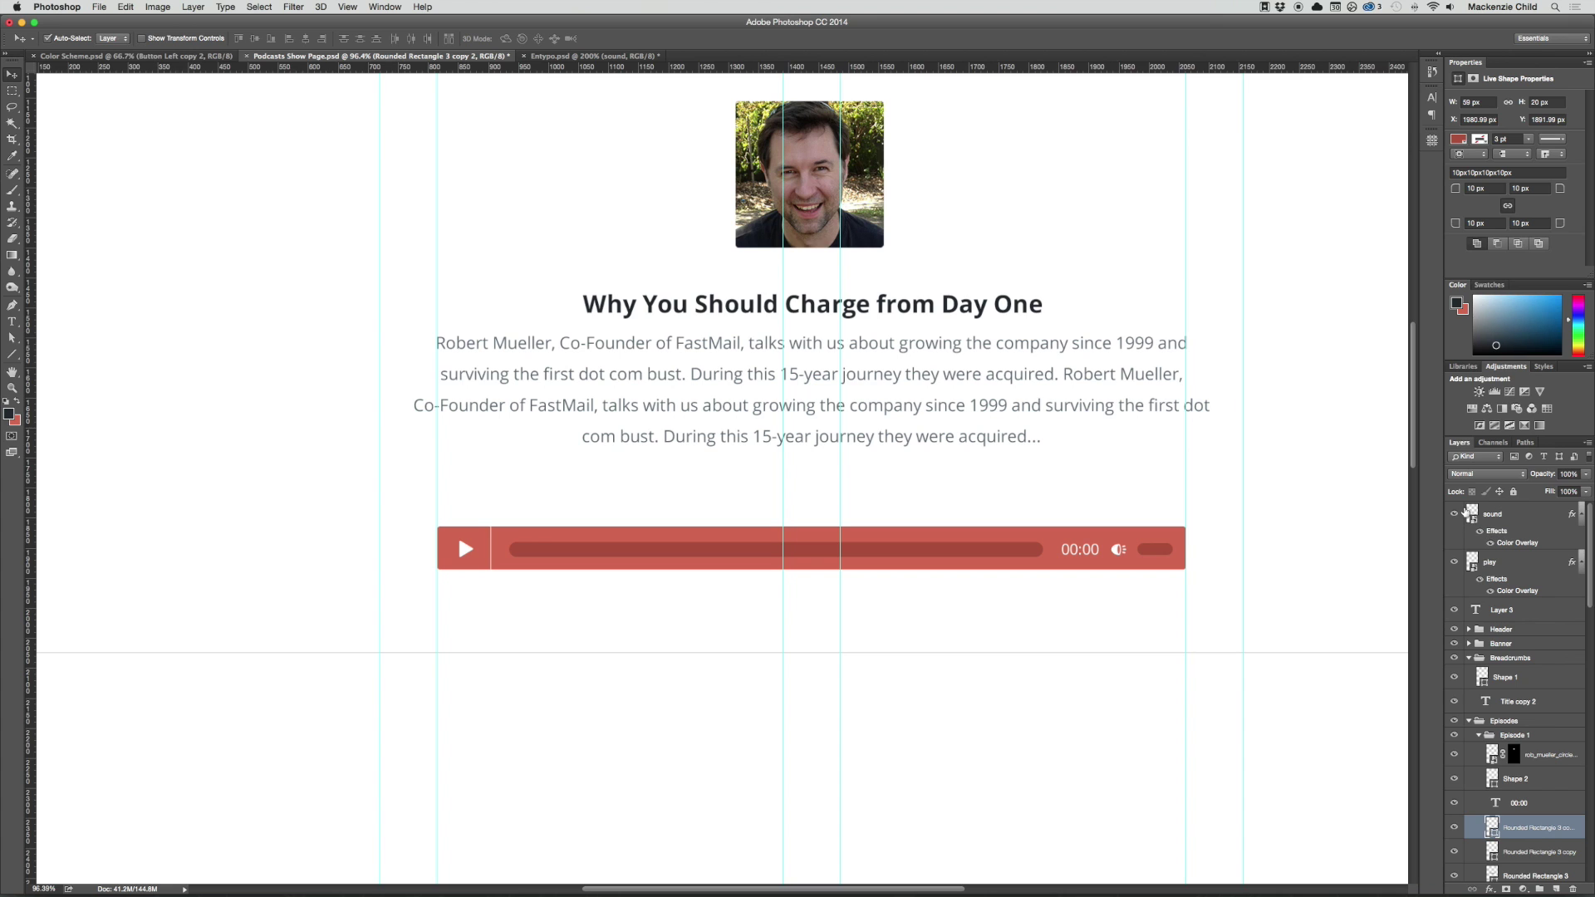
Change the volume track's fill to white and nudge it slightly closer to the sound icon
{"action": "double_click", "coordinate": [1493, 828]}
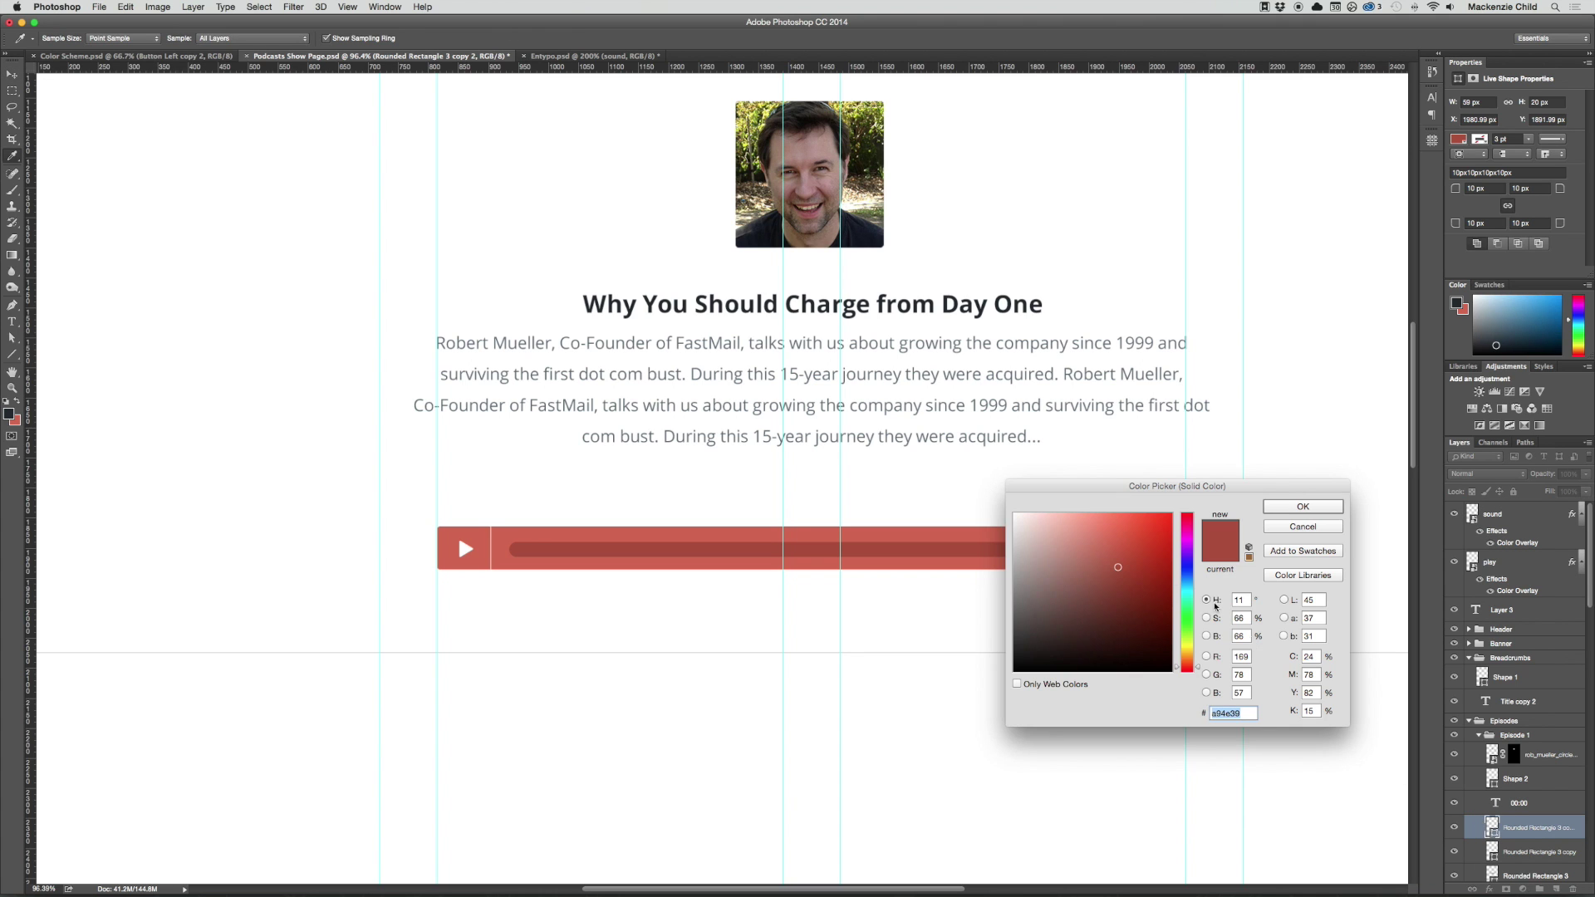
{"action": "left_click", "coordinate": [987, 506]}
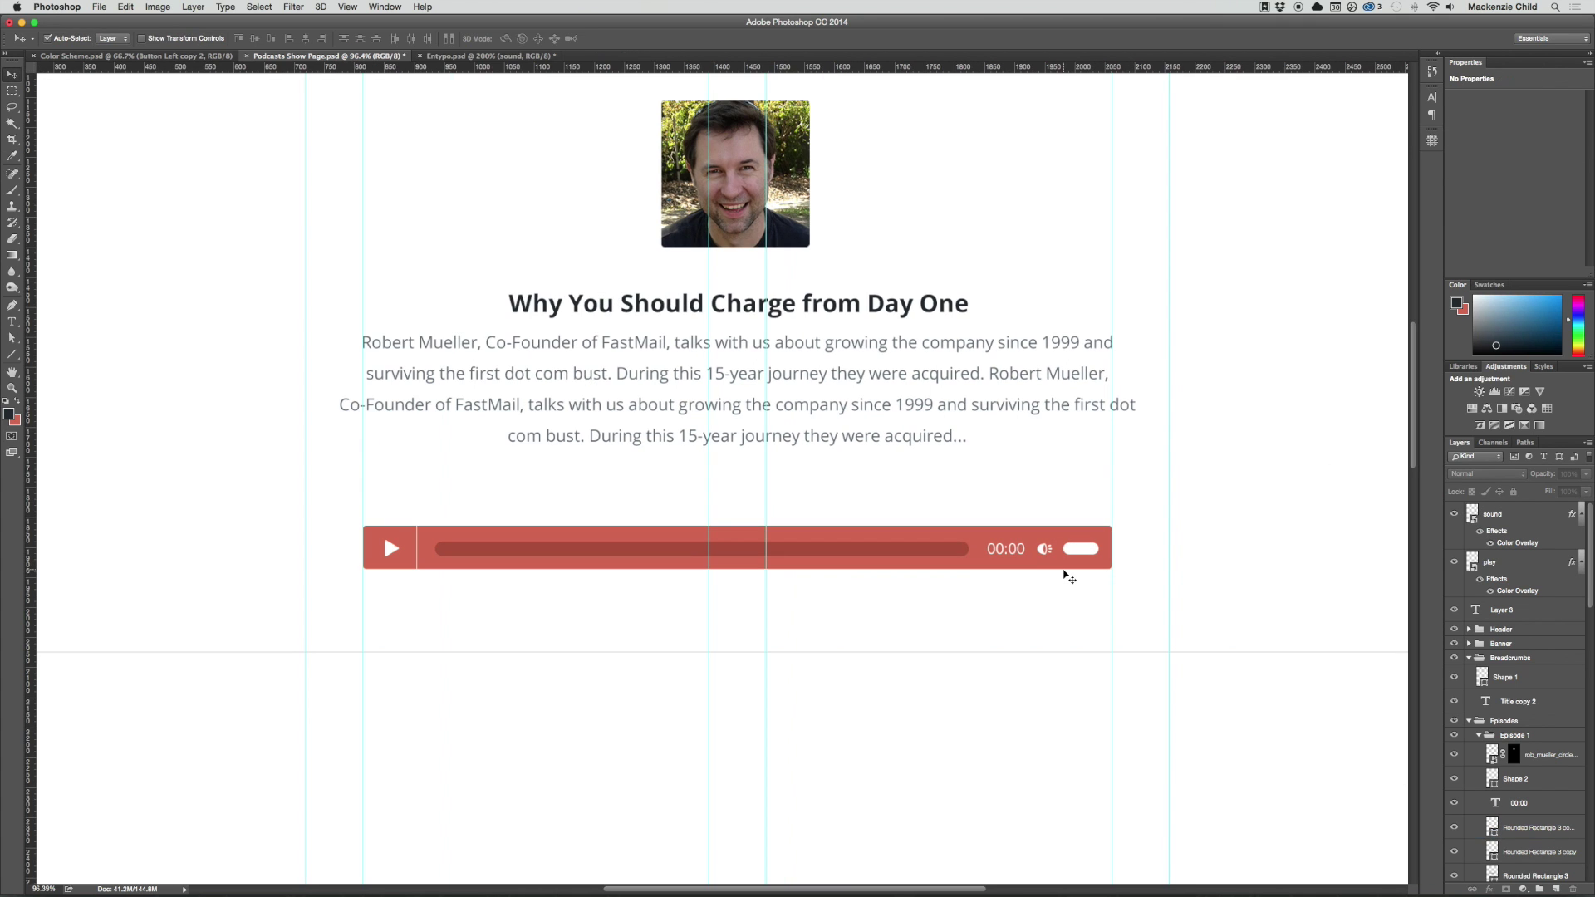
{"action": "scroll", "coordinate": [1069, 577], "scroll_direction": "up", "scroll_amount": 5}
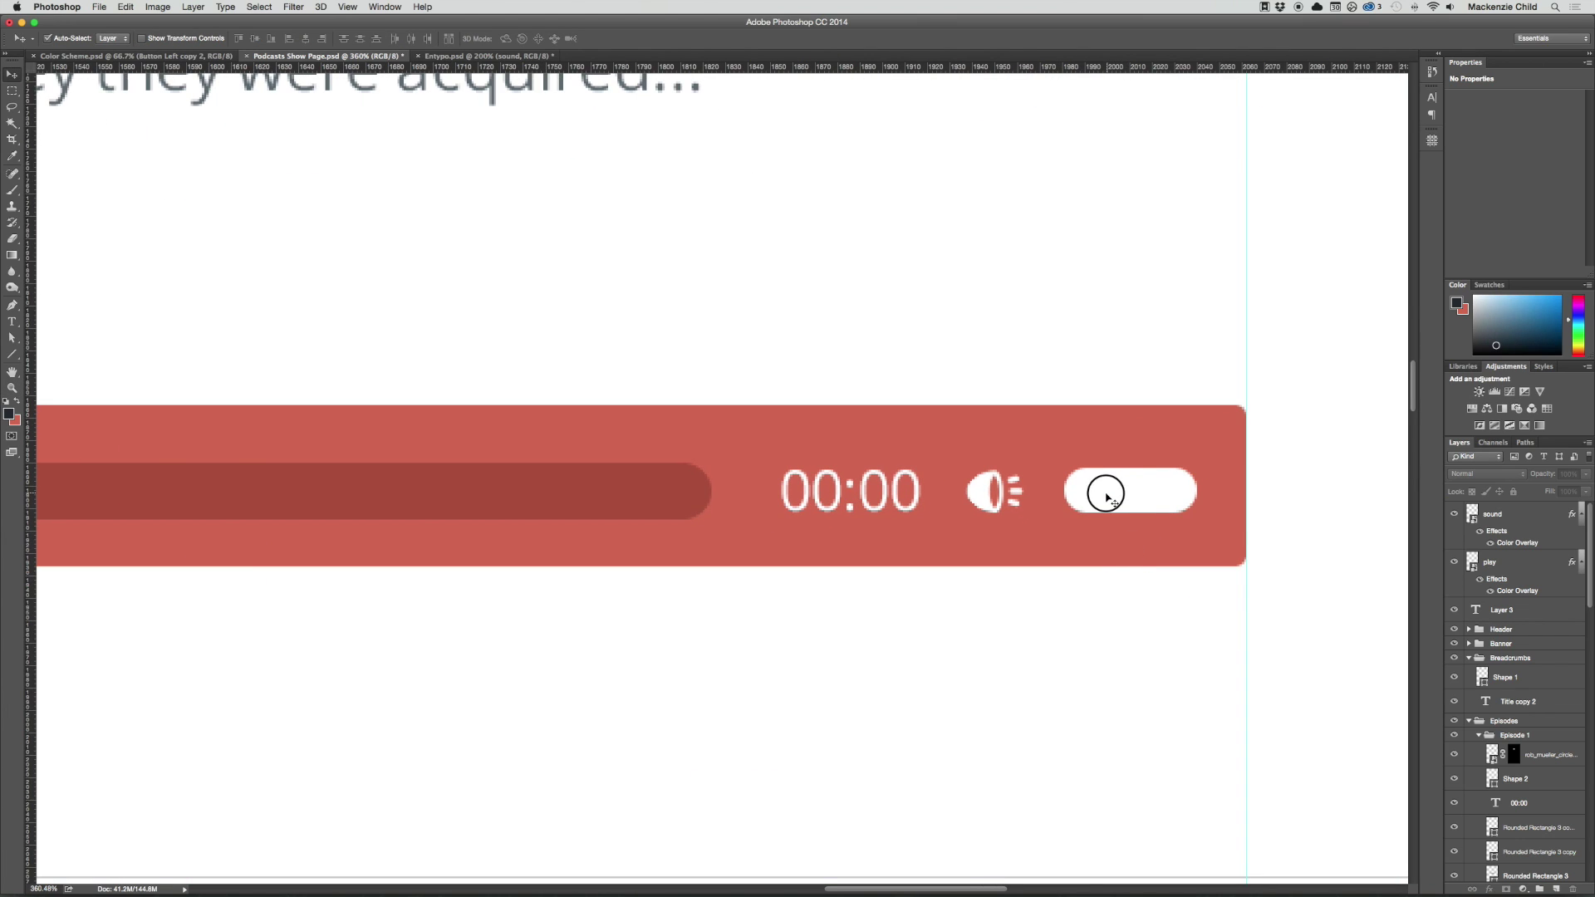
{"action": "left_click_drag", "start_coordinate": [1104, 488], "coordinate": [1094, 490]}
Duplicate the white volume shape beneath itself and fill the copy with the progress track's dark red
{"action": "scroll", "coordinate": [1097, 490], "scroll_direction": "down", "scroll_amount": 1}
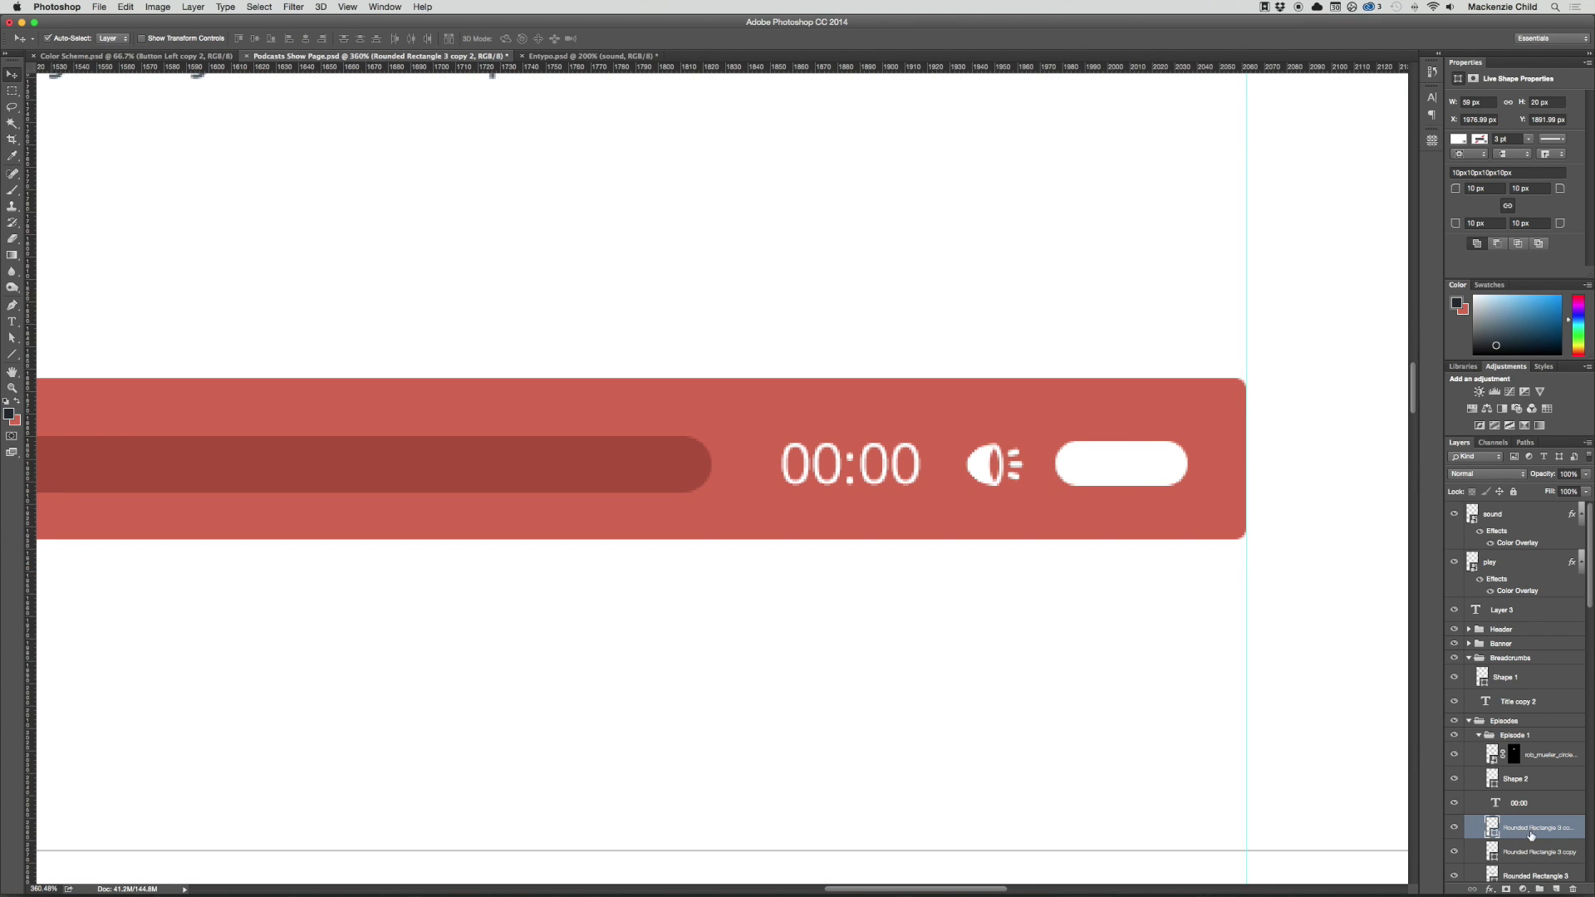
{"action": "left_click_drag", "start_coordinate": [1531, 836], "coordinate": [1527, 848], "text": "alt"}
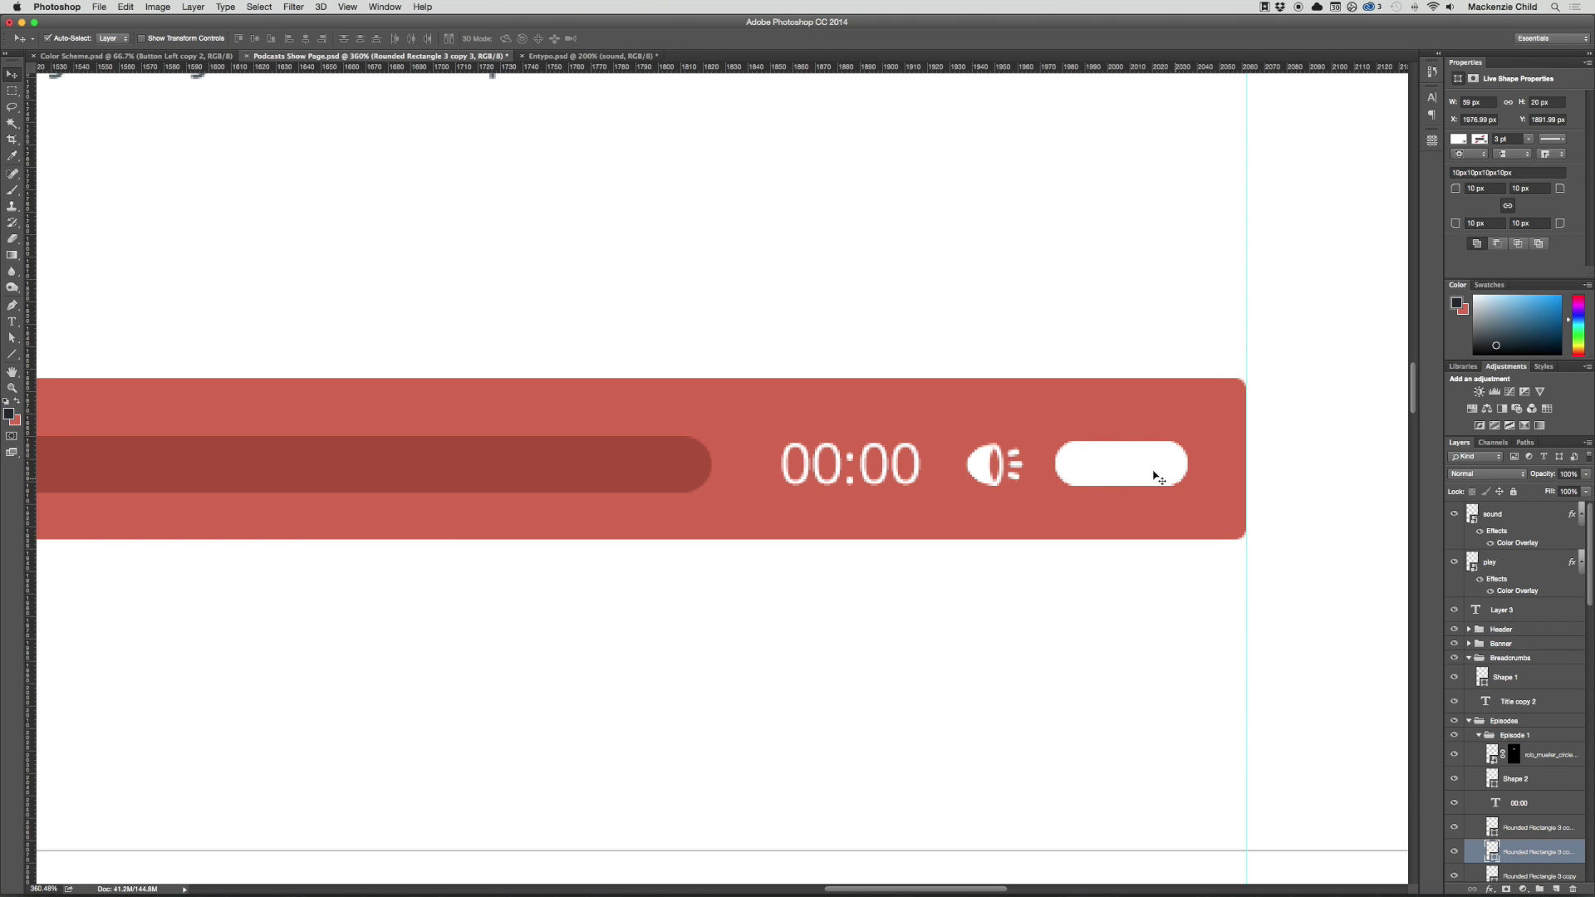
{"action": "double_click", "coordinate": [1491, 851]}
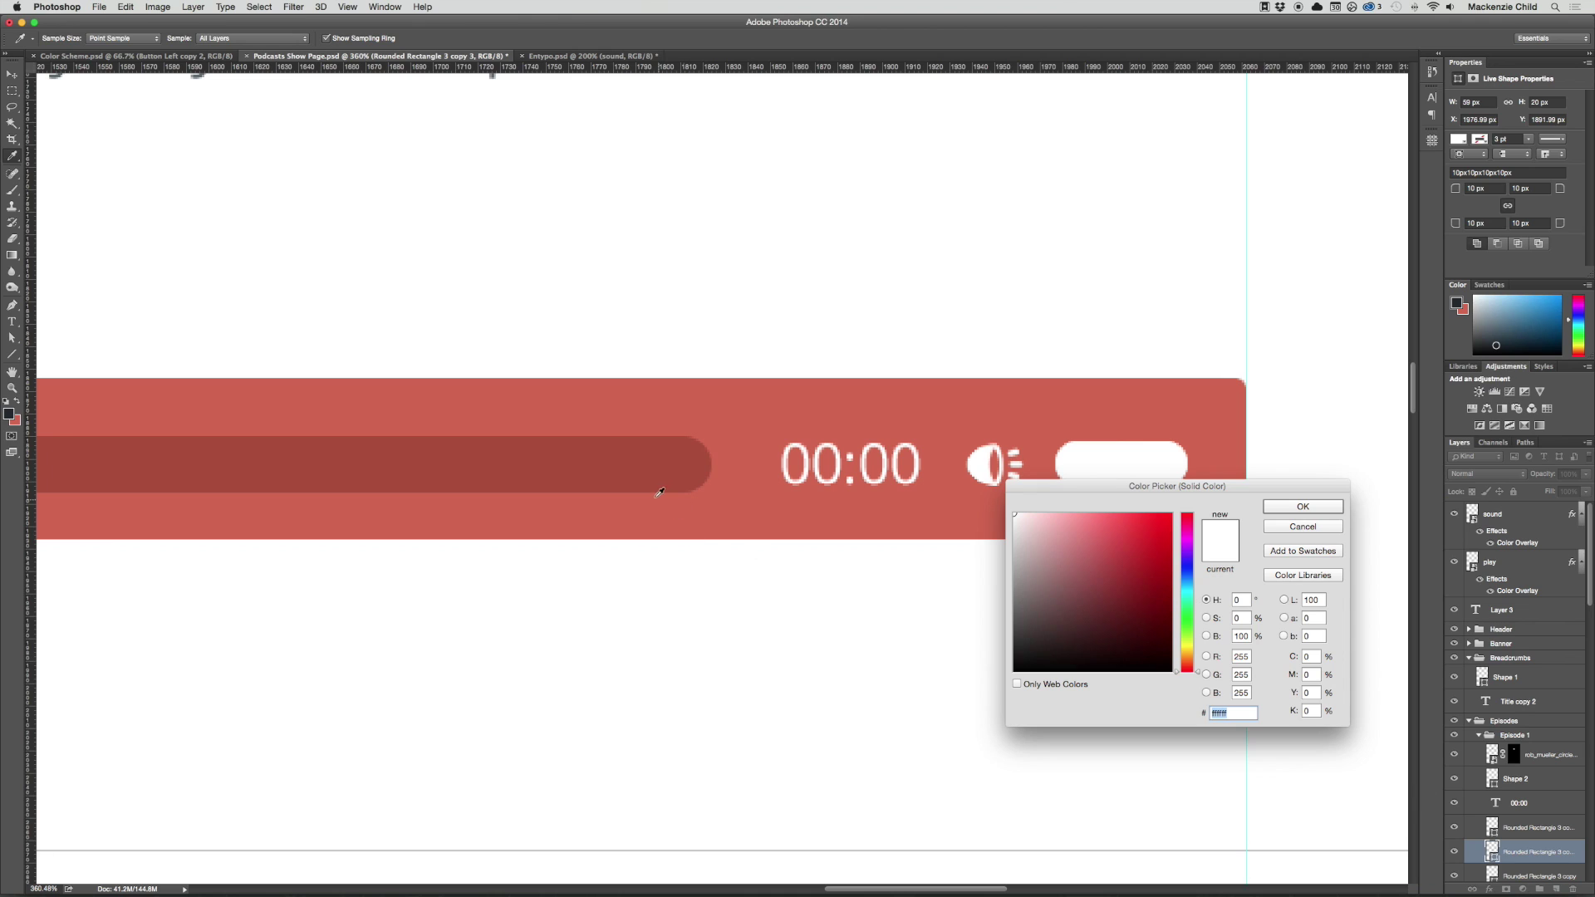
{"action": "left_click", "coordinate": [662, 465]}
{"action": "key", "text": "Return"}
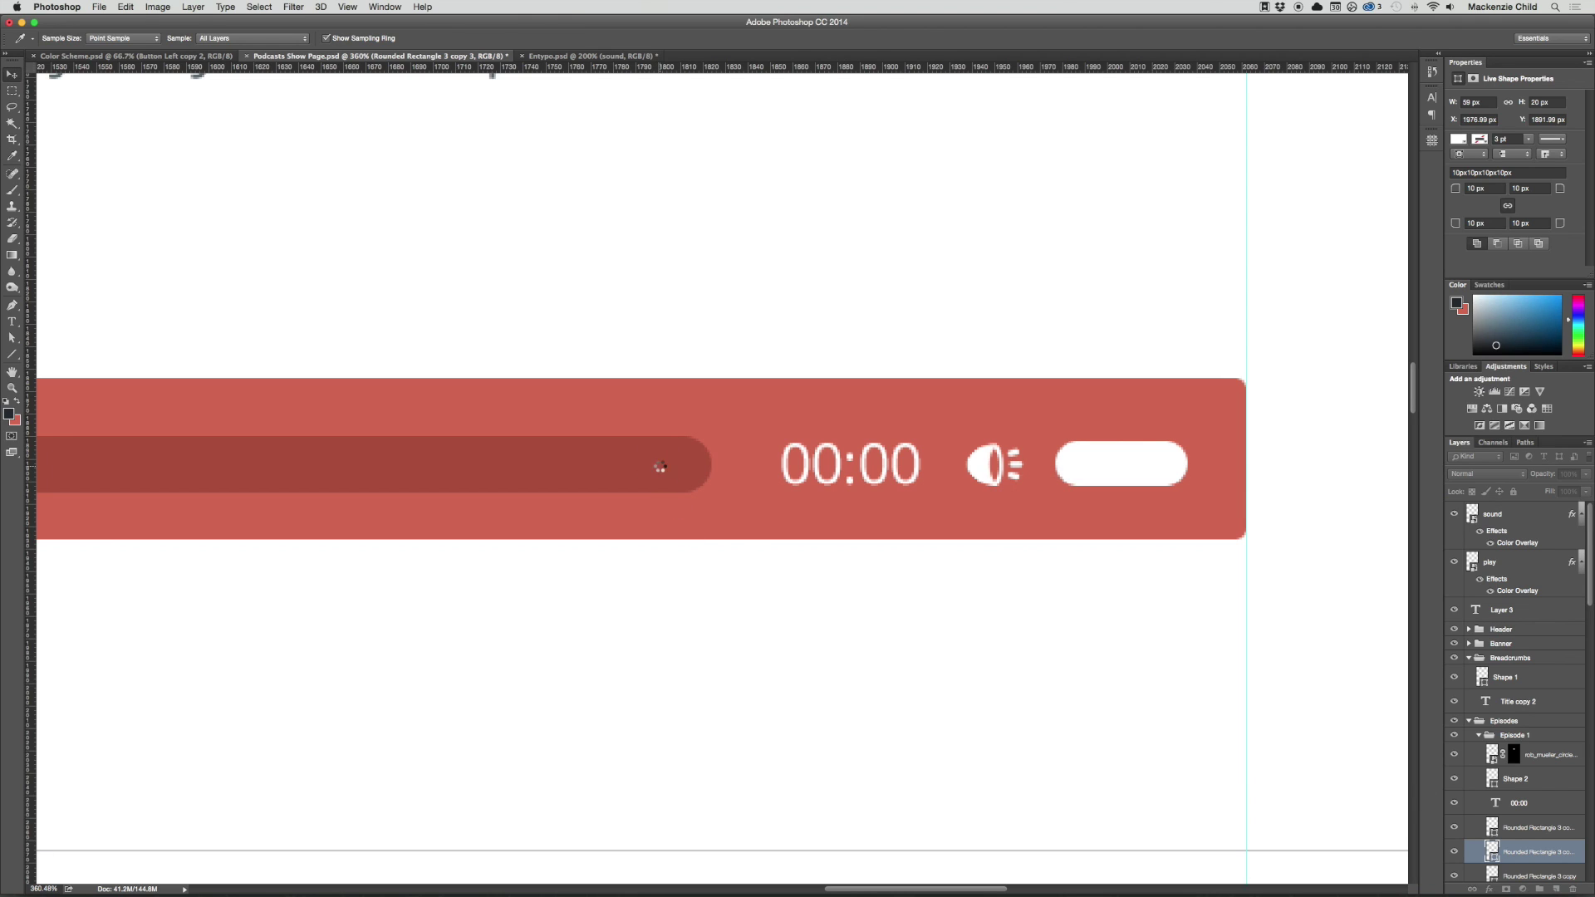
Shorten the white volume shape from its far end to 34 px wide, exposing the dark red track behind it
{"action": "left_click", "coordinate": [1132, 463]}
{"action": "key", "text": "ctrl+t"}
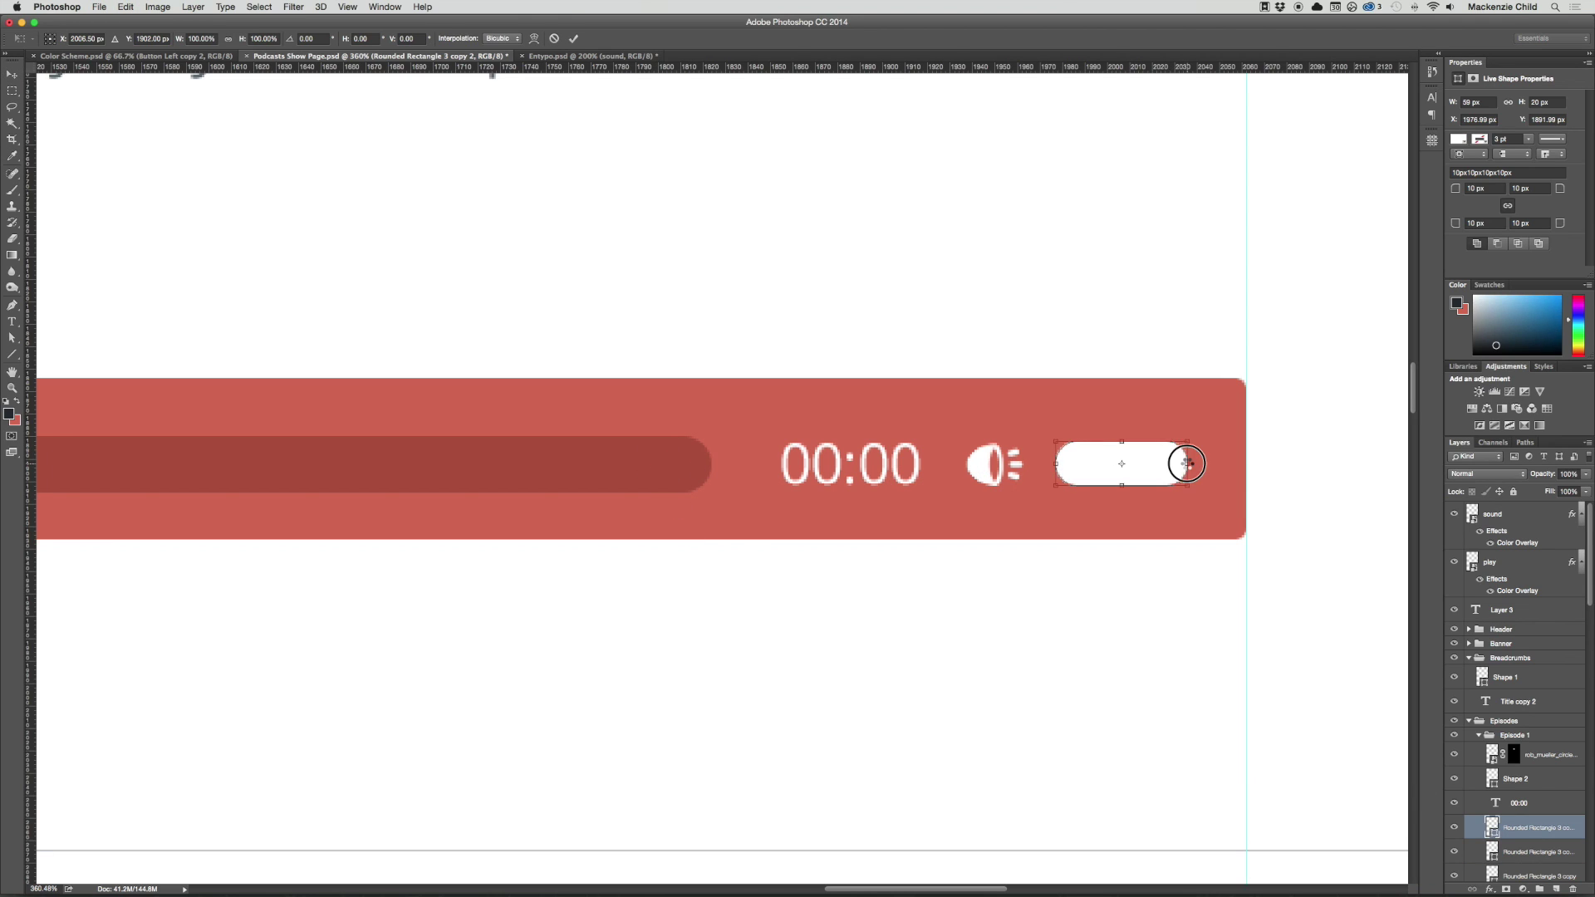
{"action": "left_click_drag", "start_coordinate": [1184, 465], "coordinate": [1134, 467]}
{"action": "key", "text": "super+z"}
{"action": "key", "text": "Return"}
{"action": "key", "text": "ctrl+minus"}
{"action": "key", "text": "super+minus"}
{"action": "key", "text": "super+minus"}
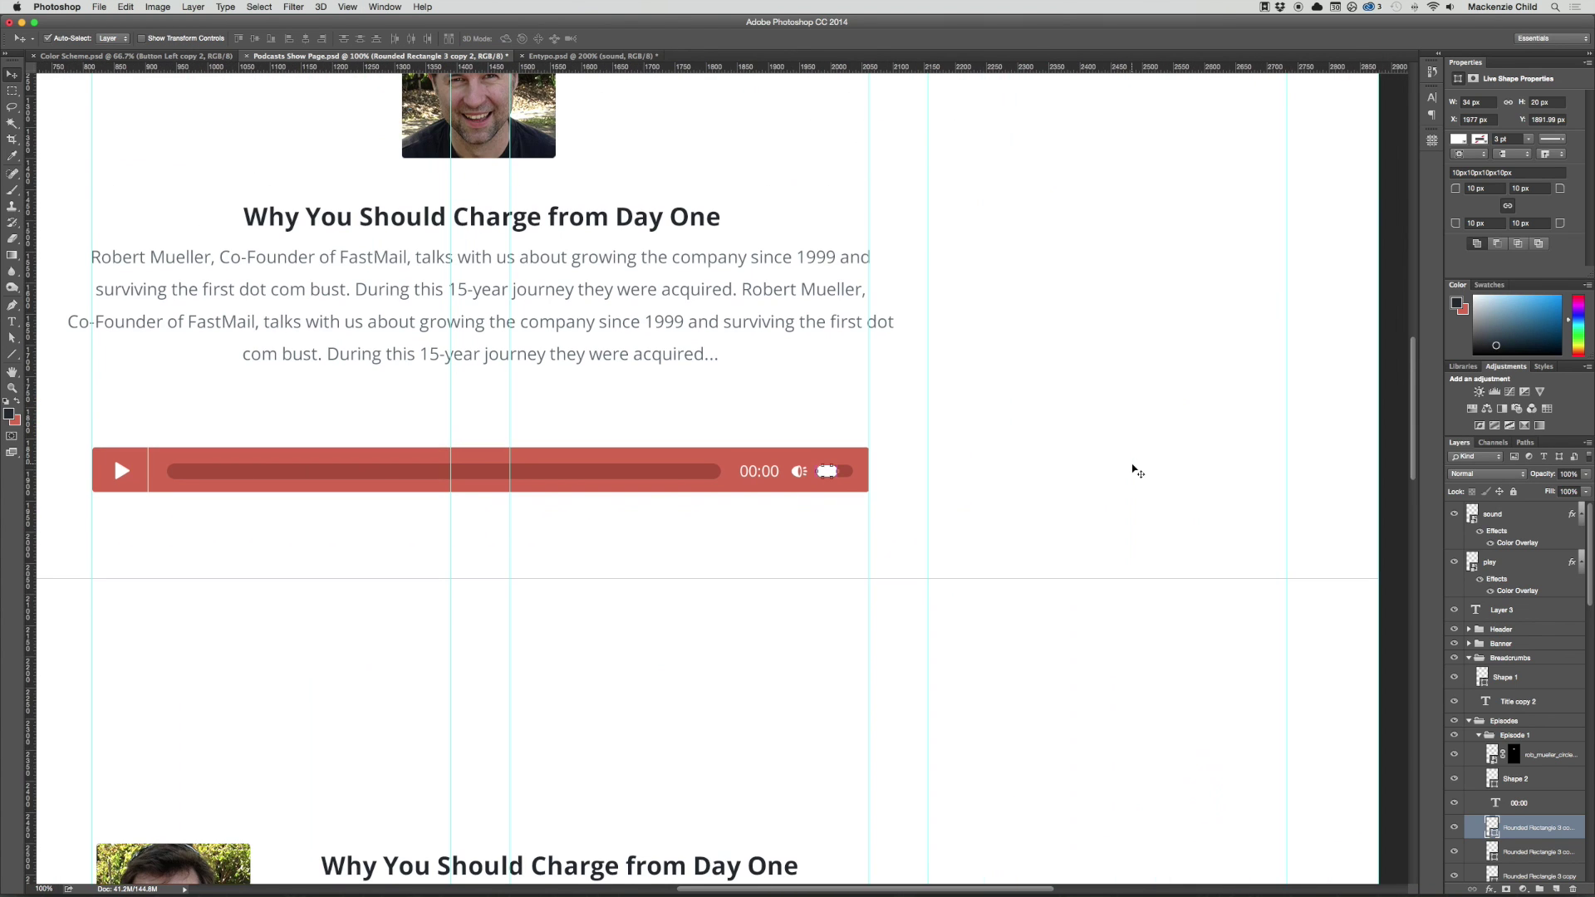
{"action": "left_click_drag", "start_coordinate": [830, 529], "coordinate": [1011, 601]}
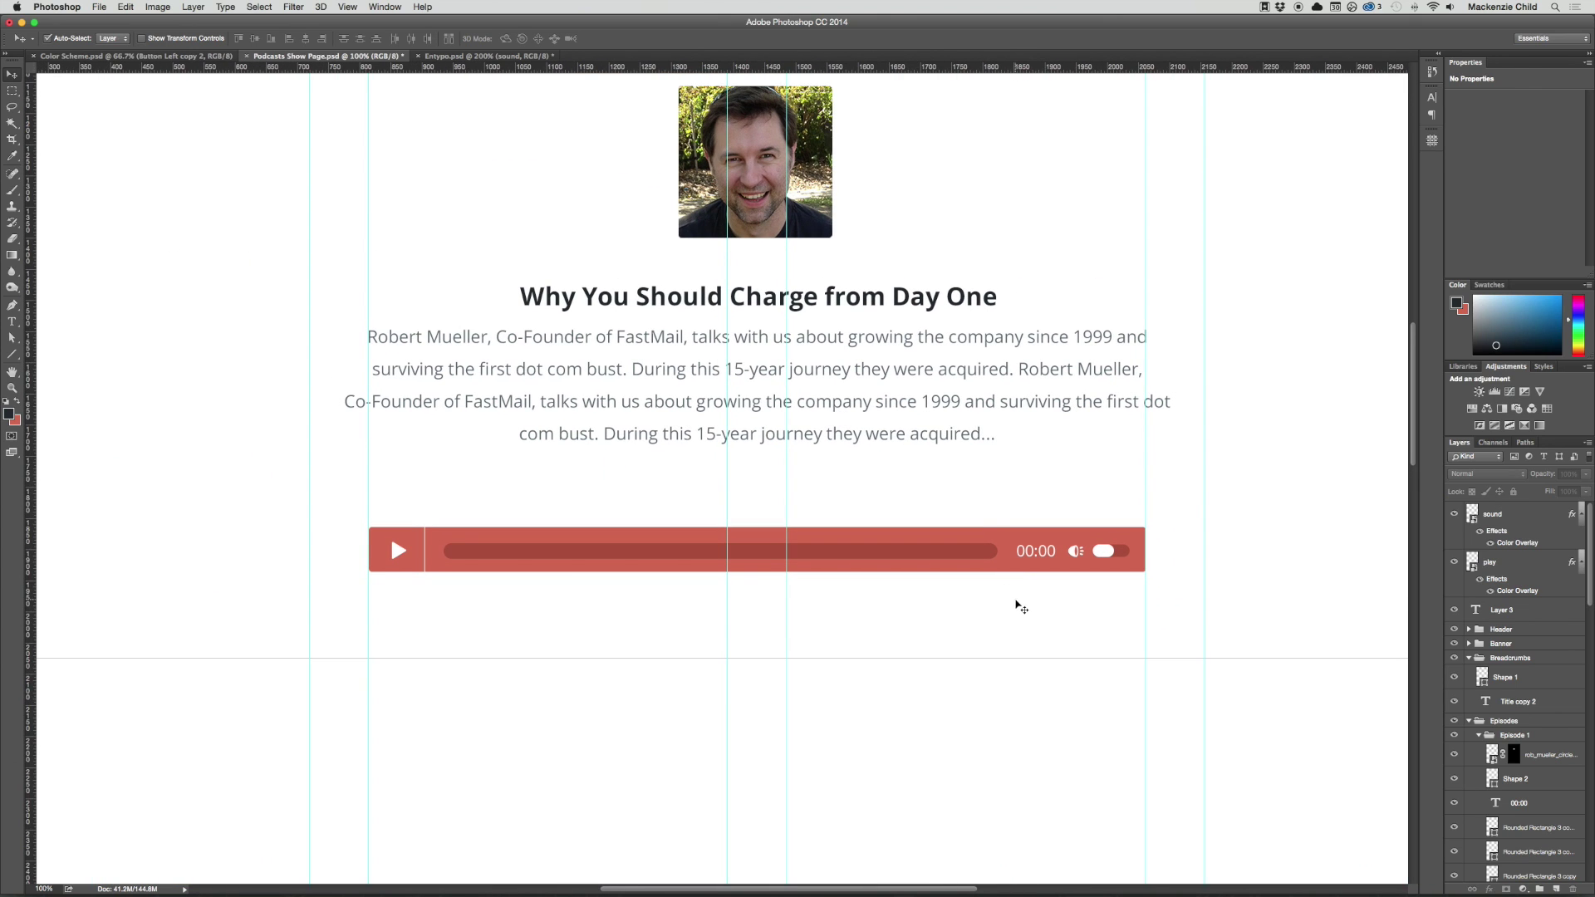
{"action": "left_click", "coordinate": [675, 550]}
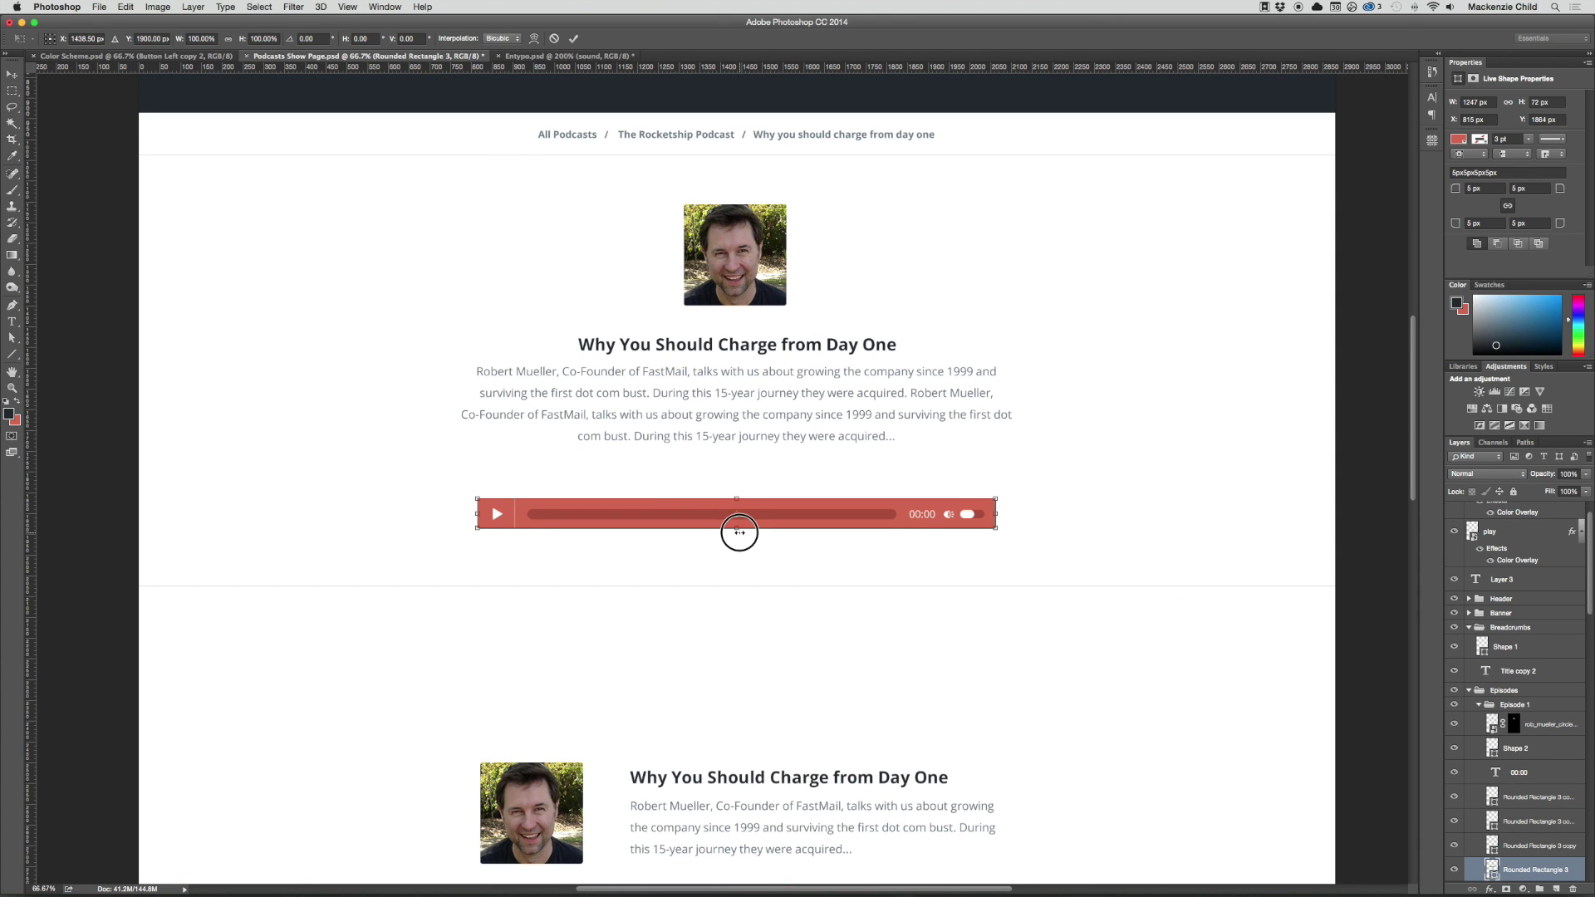
{"action": "left_click_drag", "start_coordinate": [740, 532], "coordinate": [737, 535]}
{"action": "key", "text": "Return"}
Select all player bar elements and scale them together about their centre to roughly 91%, making the bar 1137 px wide
{"action": "left_click_drag", "start_coordinate": [1045, 521], "coordinate": [1108, 612]}
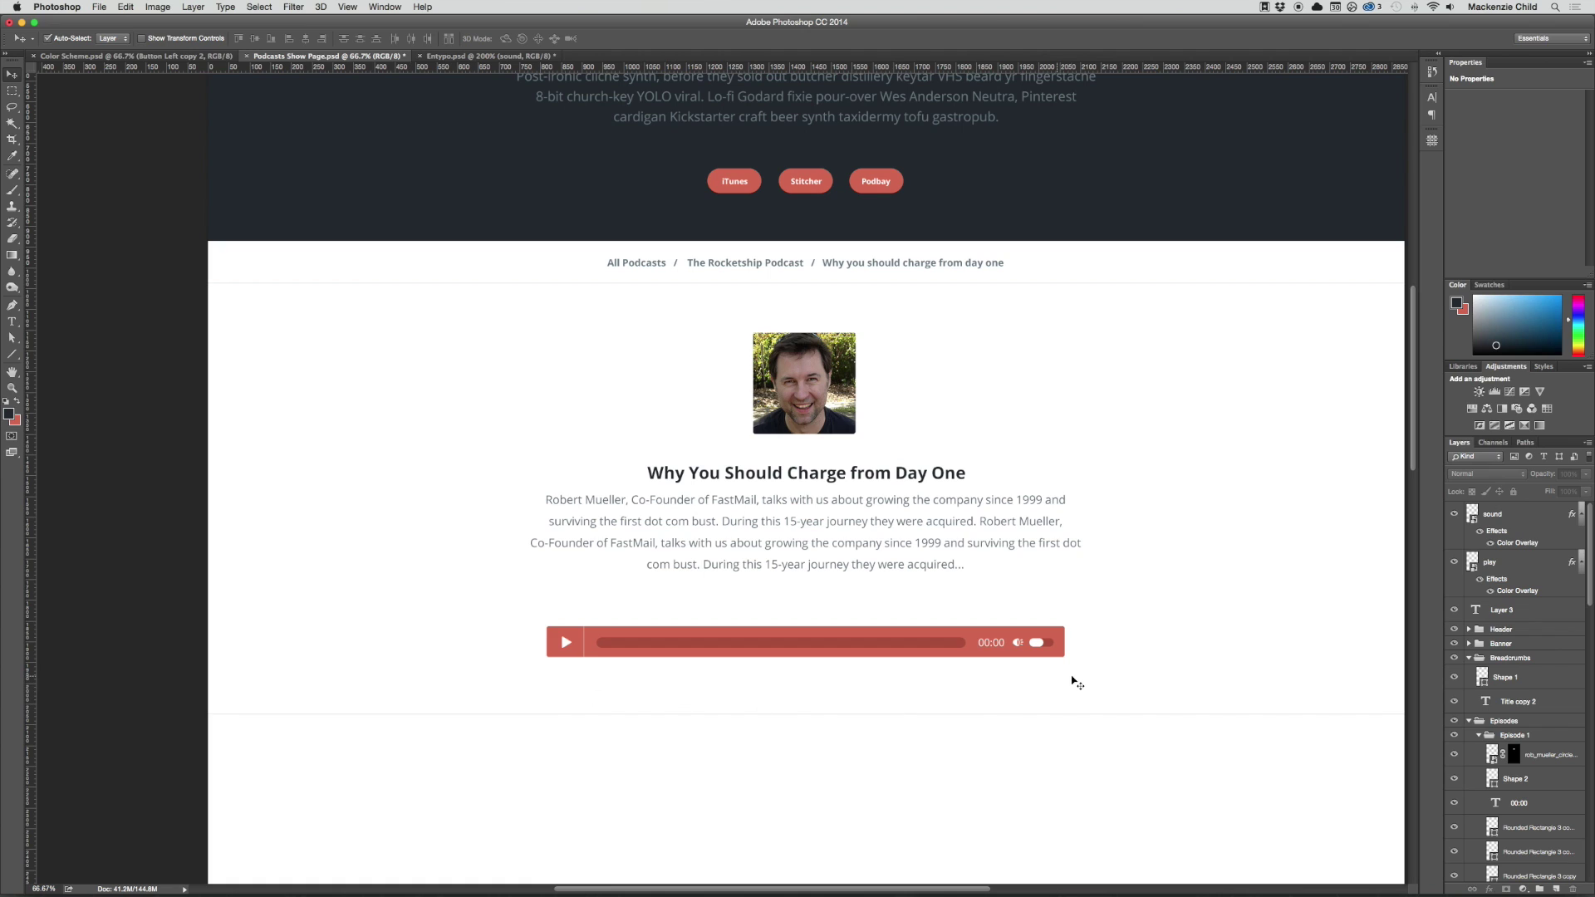
{"action": "left_click_drag", "start_coordinate": [1089, 686], "coordinate": [523, 616]}
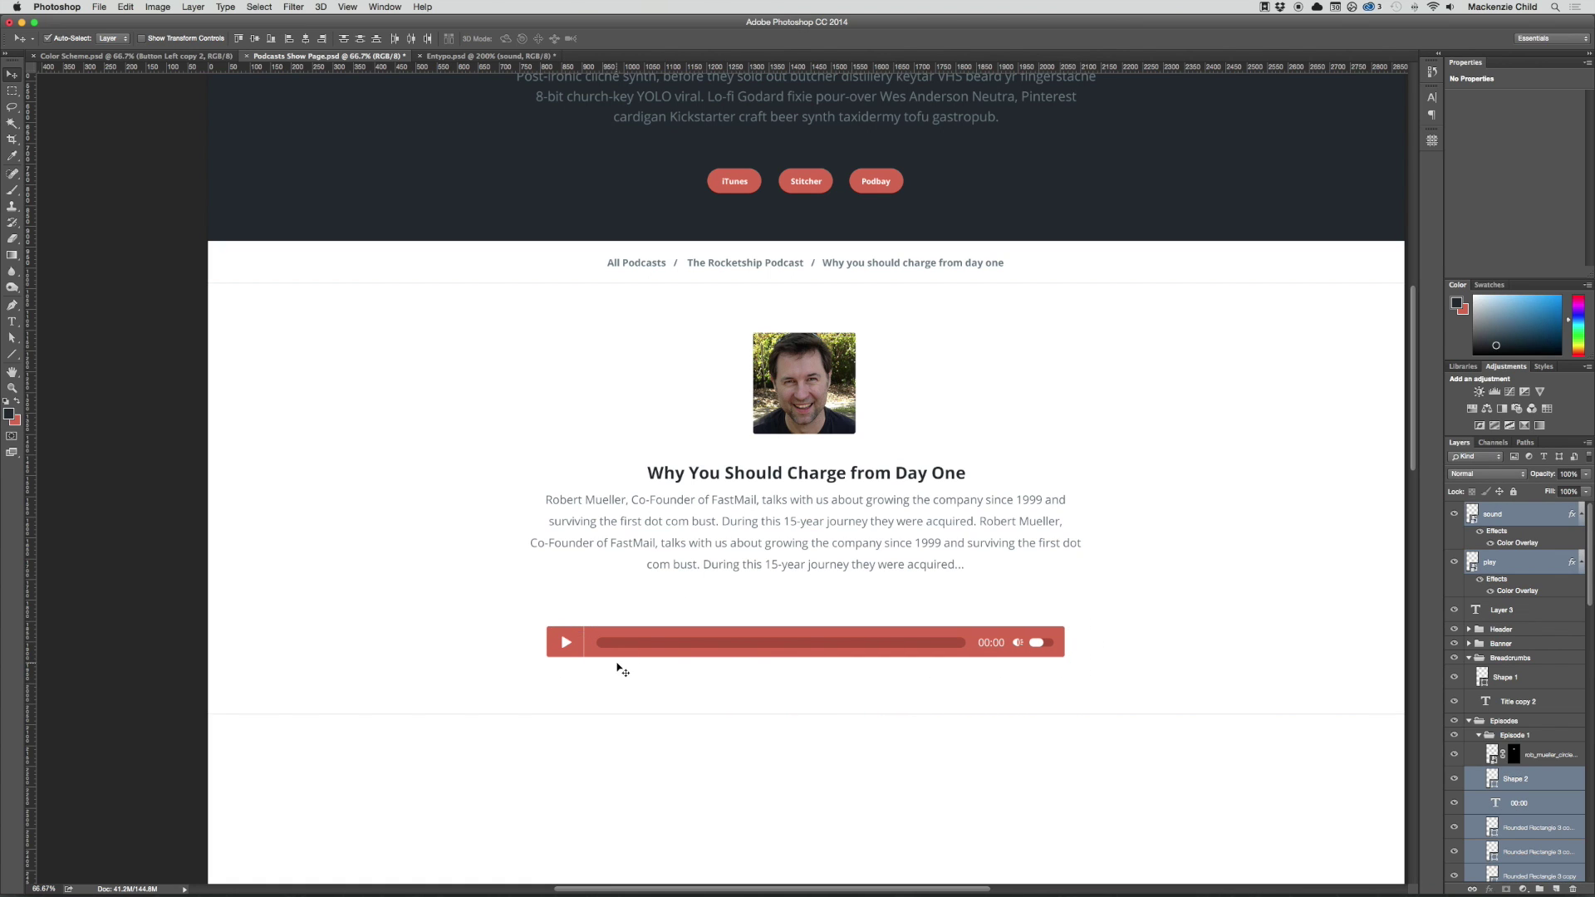
{"action": "key", "text": "super+t"}
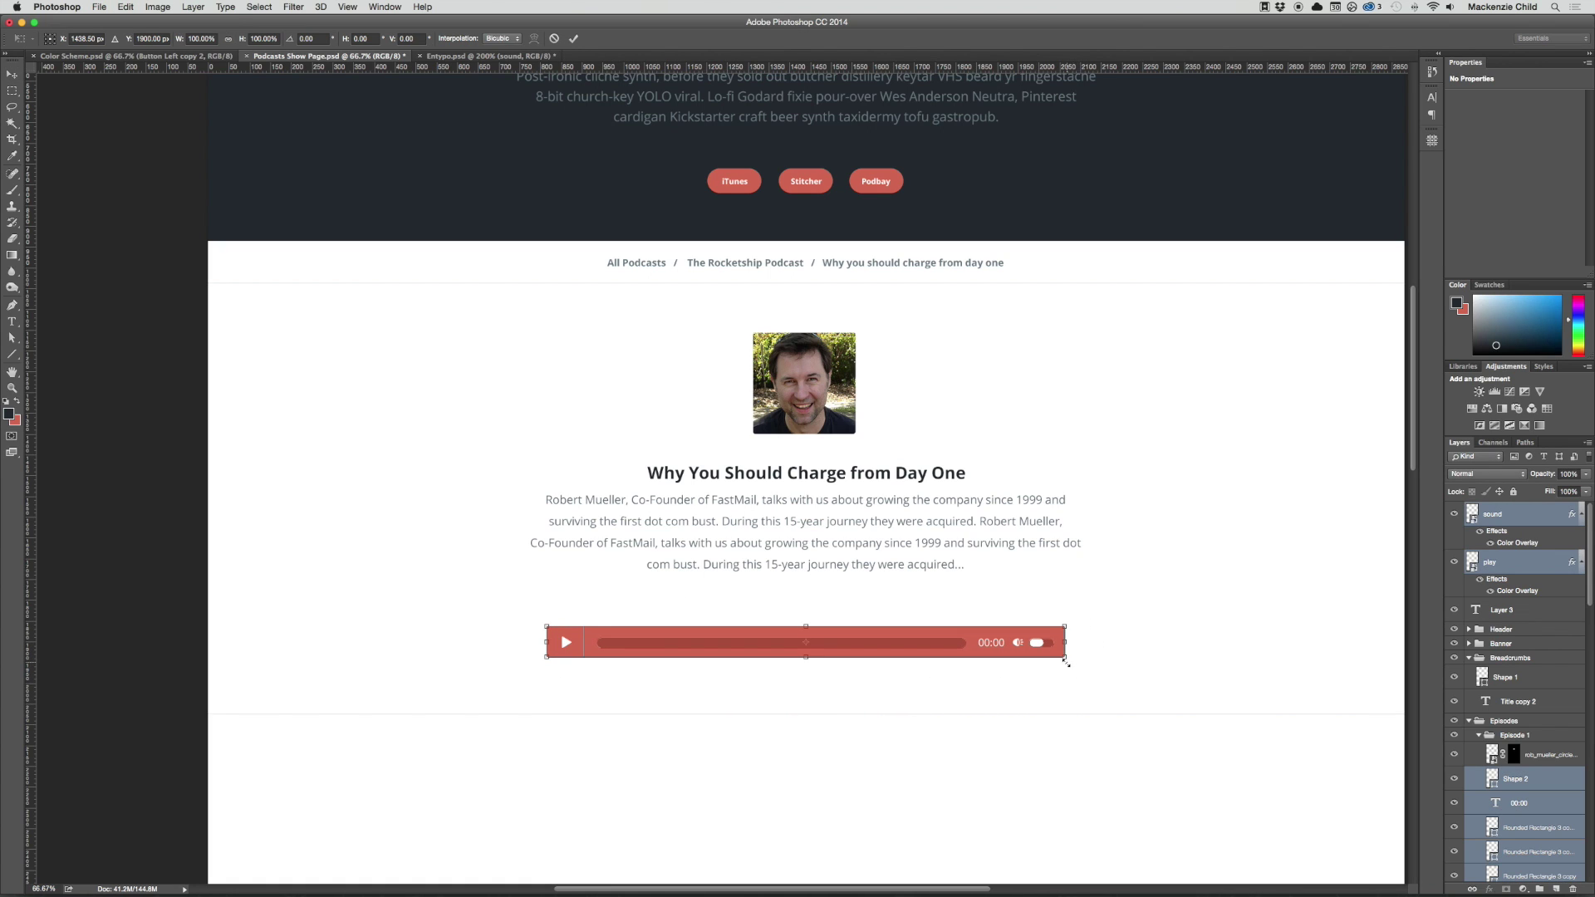
{"action": "left_click_drag", "start_coordinate": [1064, 657], "coordinate": [1042, 665]}
{"action": "key", "text": "Return"}
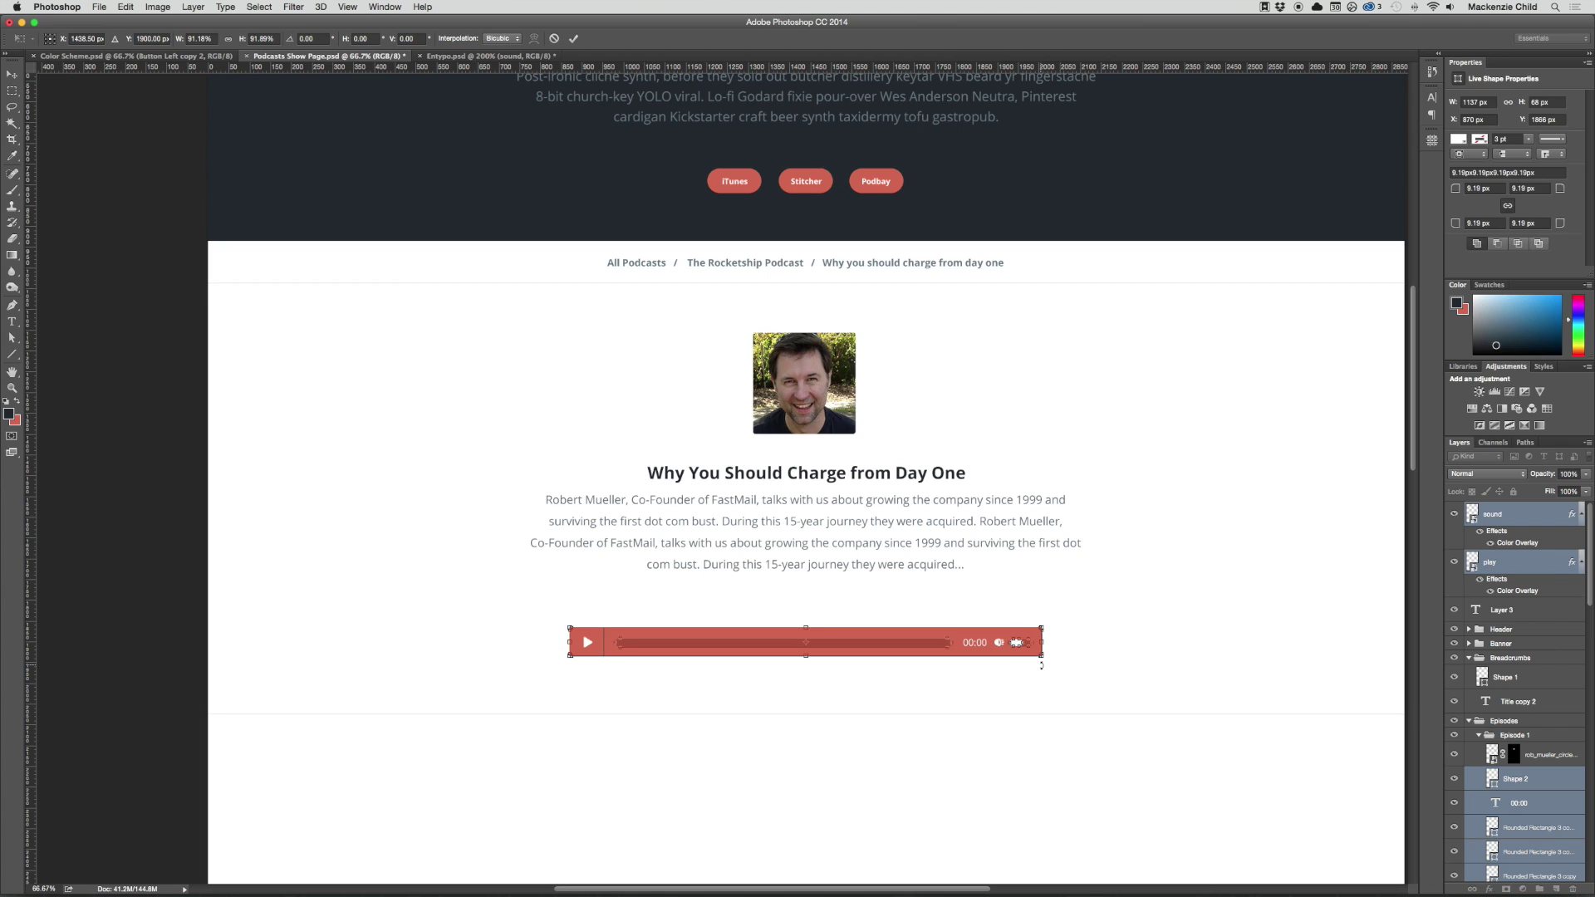
{"action": "left_click_drag", "start_coordinate": [1099, 558], "coordinate": [1055, 567]}
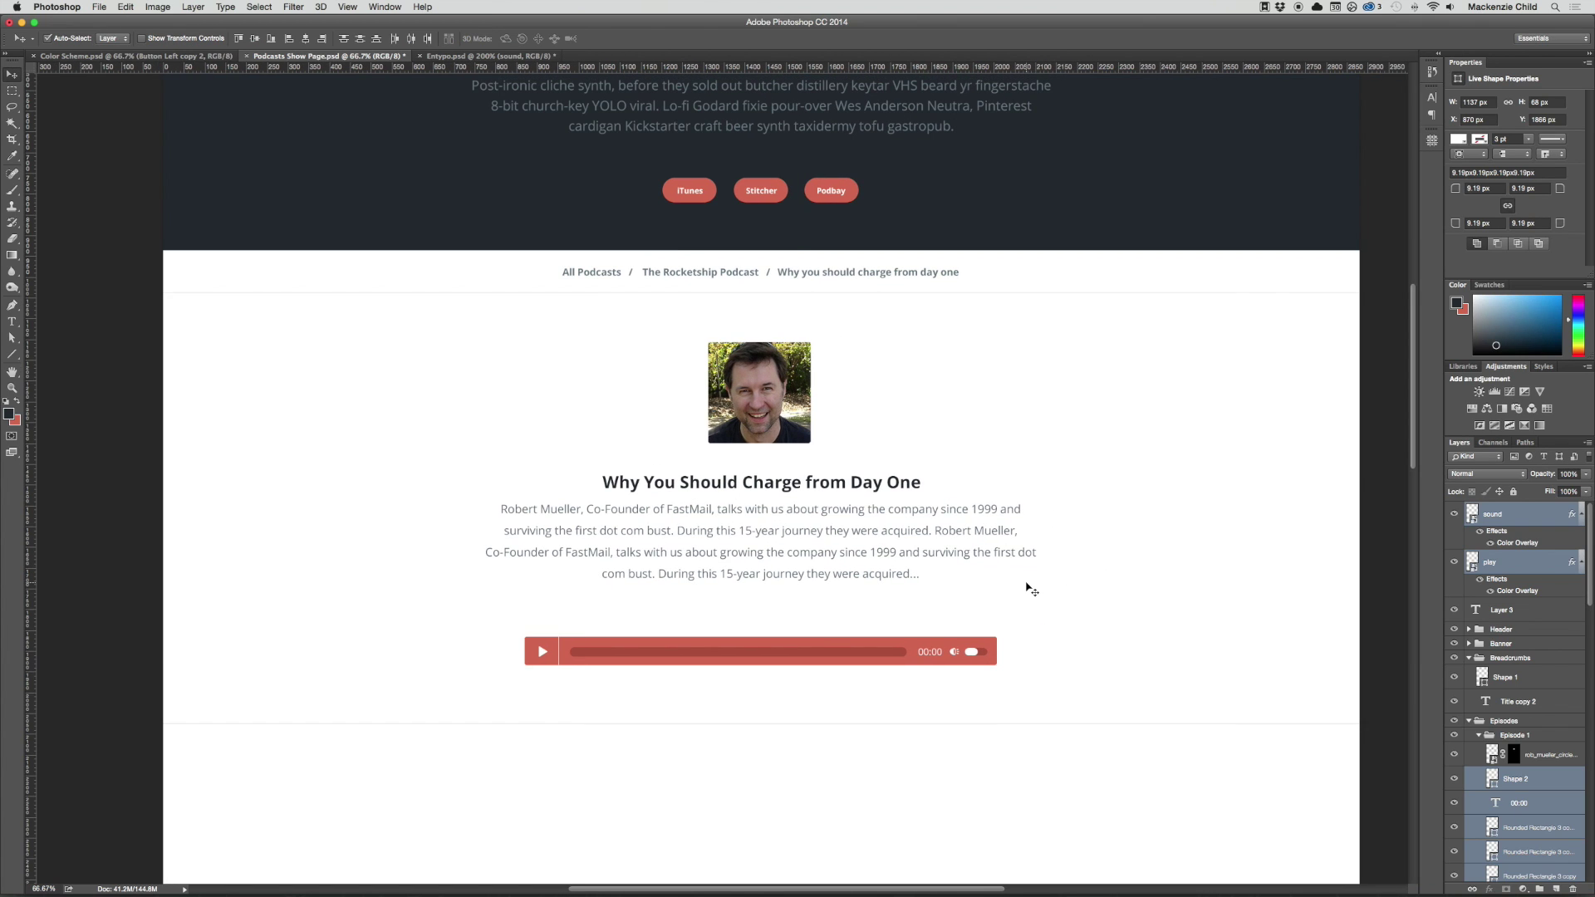
Check the player bar's centring against the page guides, and hide the guides again
{"action": "key", "text": "super+semicolon"}
{"action": "key", "text": "super+t"}
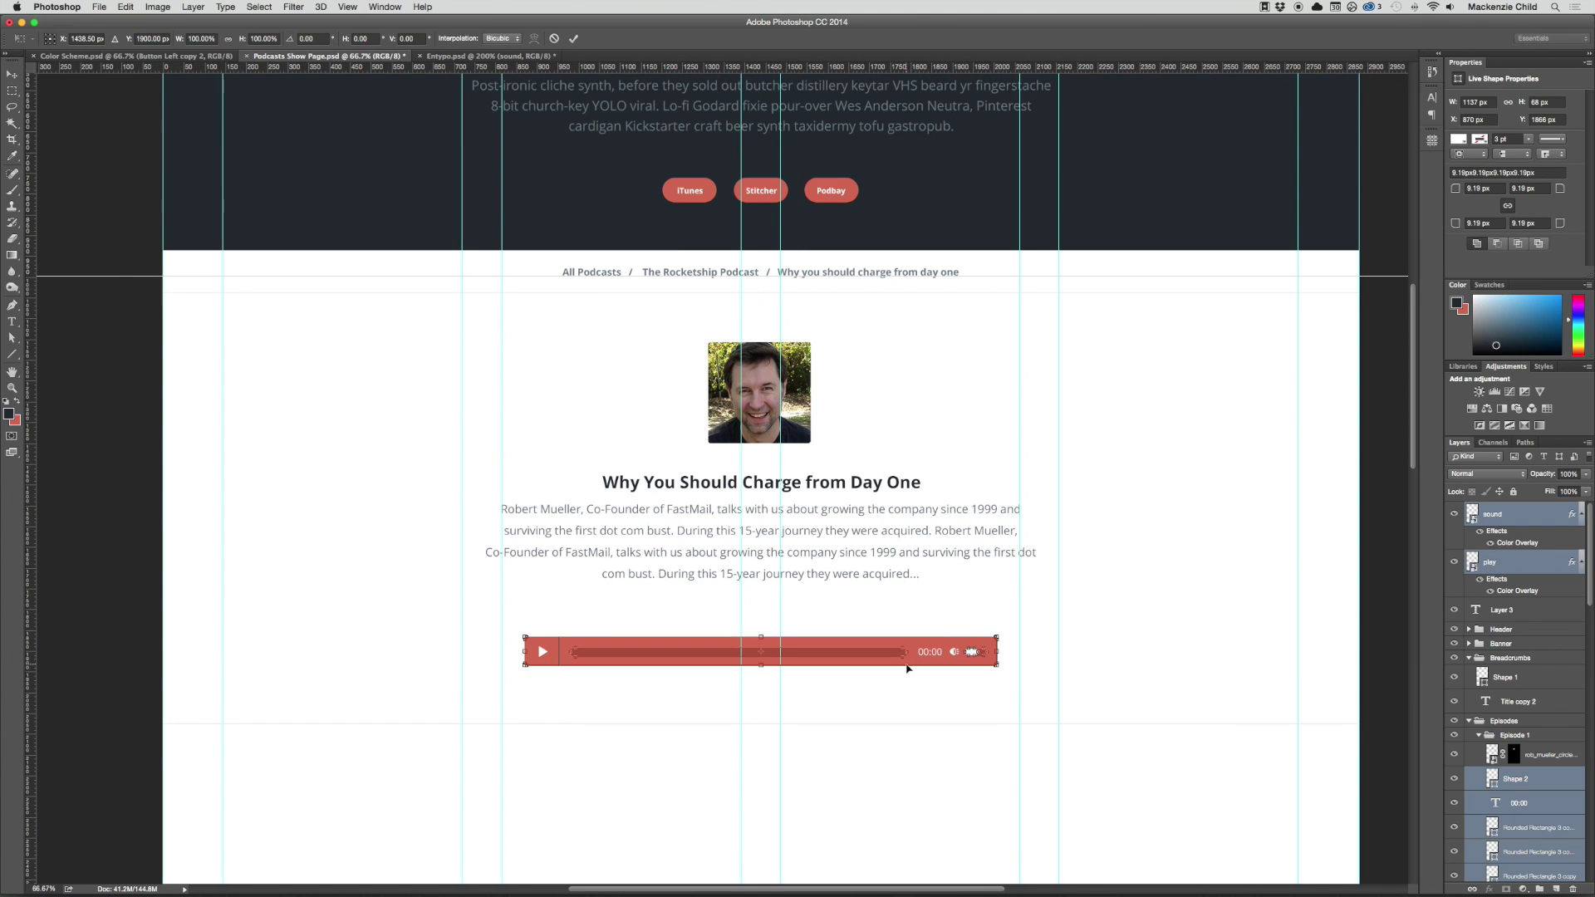
{"action": "key", "text": "Return"}
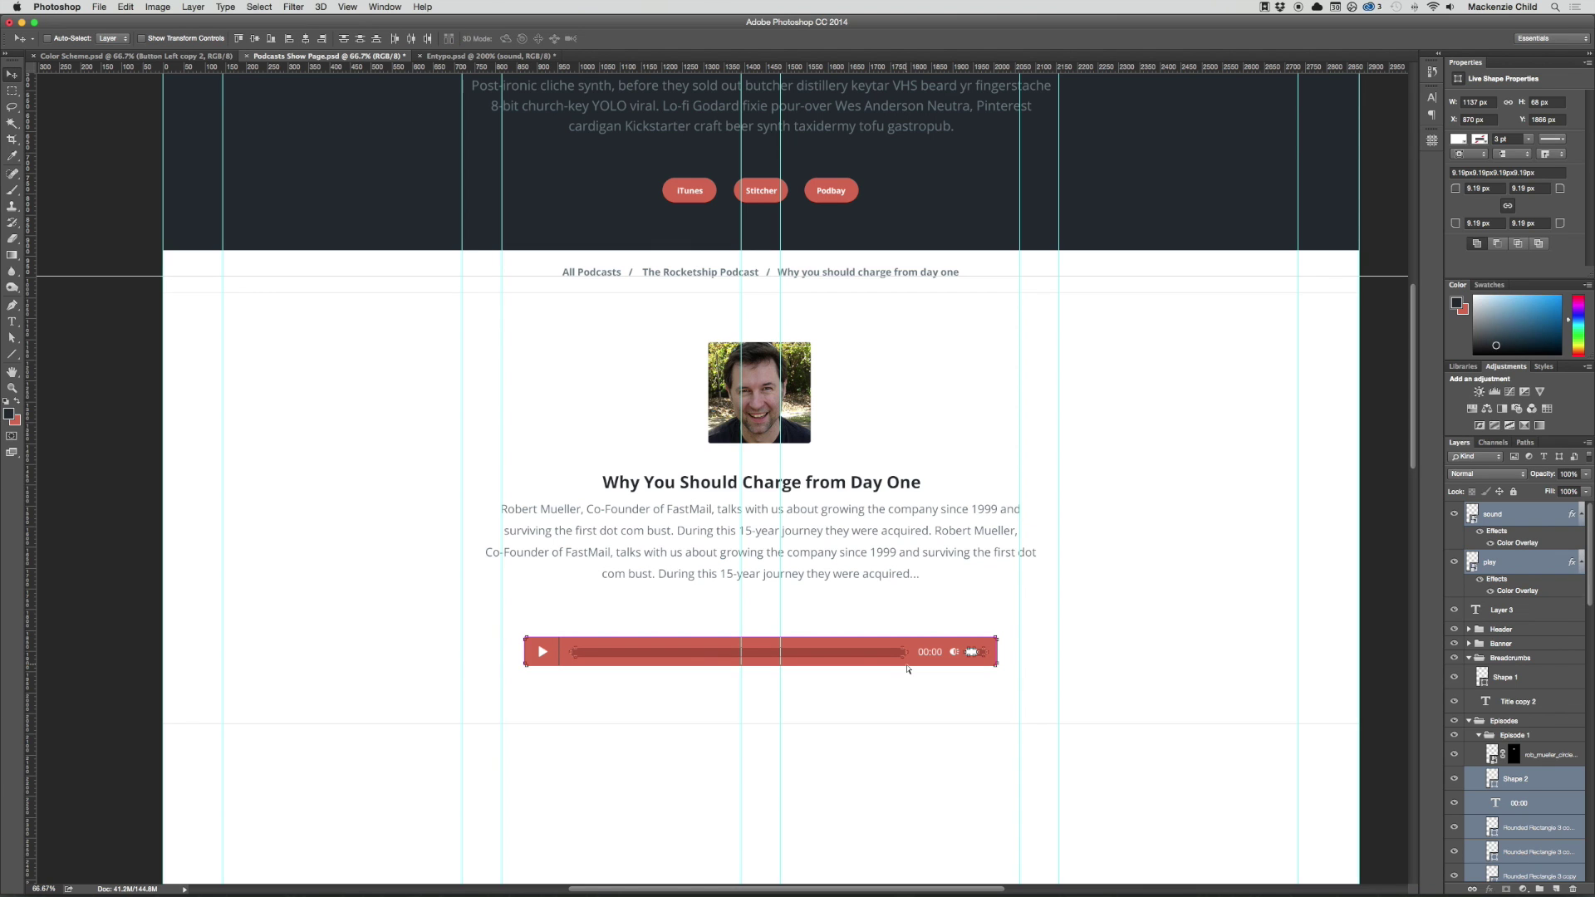
{"action": "key", "text": "super+semicolon"}
{"action": "left_click_drag", "start_coordinate": [933, 694], "coordinate": [934, 712]}
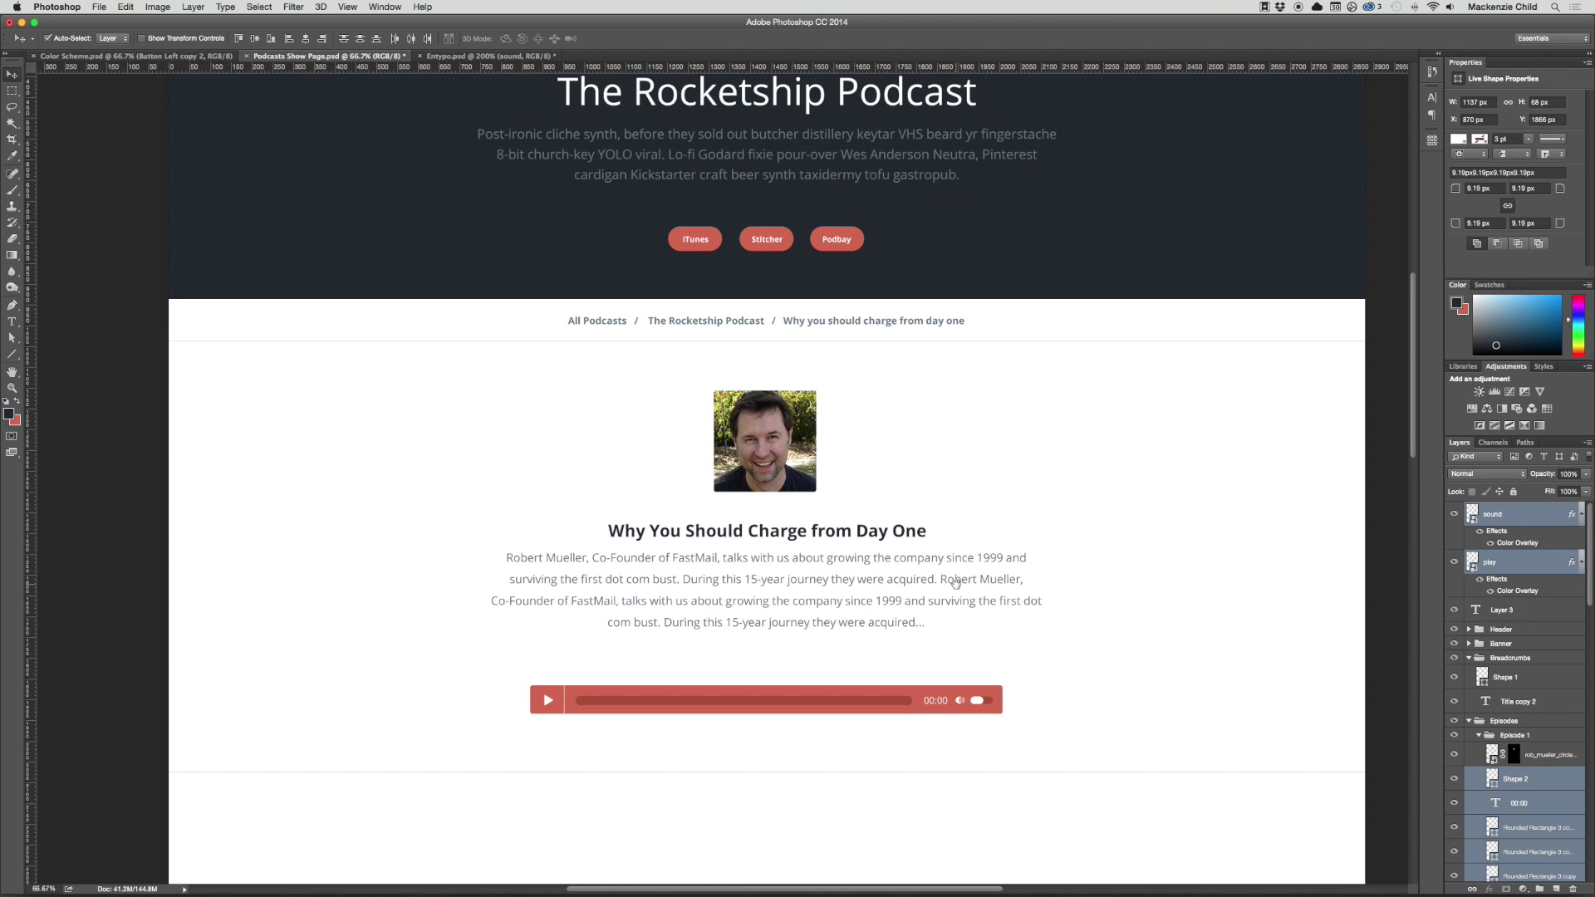
Delete the first episode in the lower list, which repeats the featured episode's photo and title, together with its divider
{"action": "scroll", "coordinate": [955, 581], "scroll_direction": "down", "scroll_amount": 10}
{"action": "scroll", "coordinate": [645, 421], "scroll_direction": "left", "scroll_amount": 3}
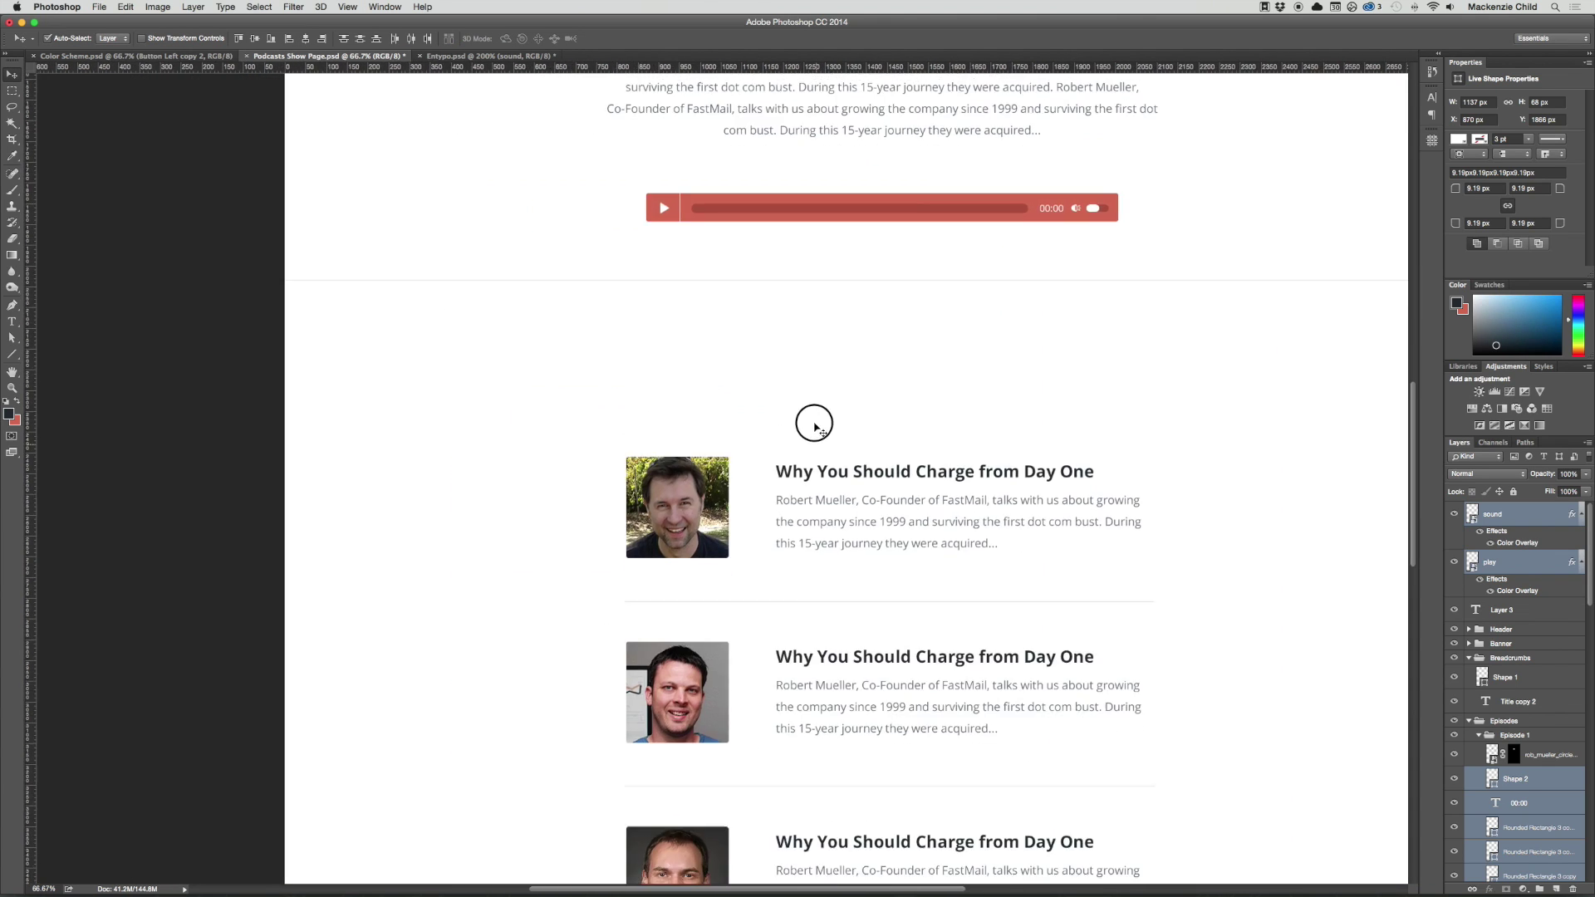
{"action": "left_click_drag", "start_coordinate": [815, 427], "coordinate": [773, 747]}
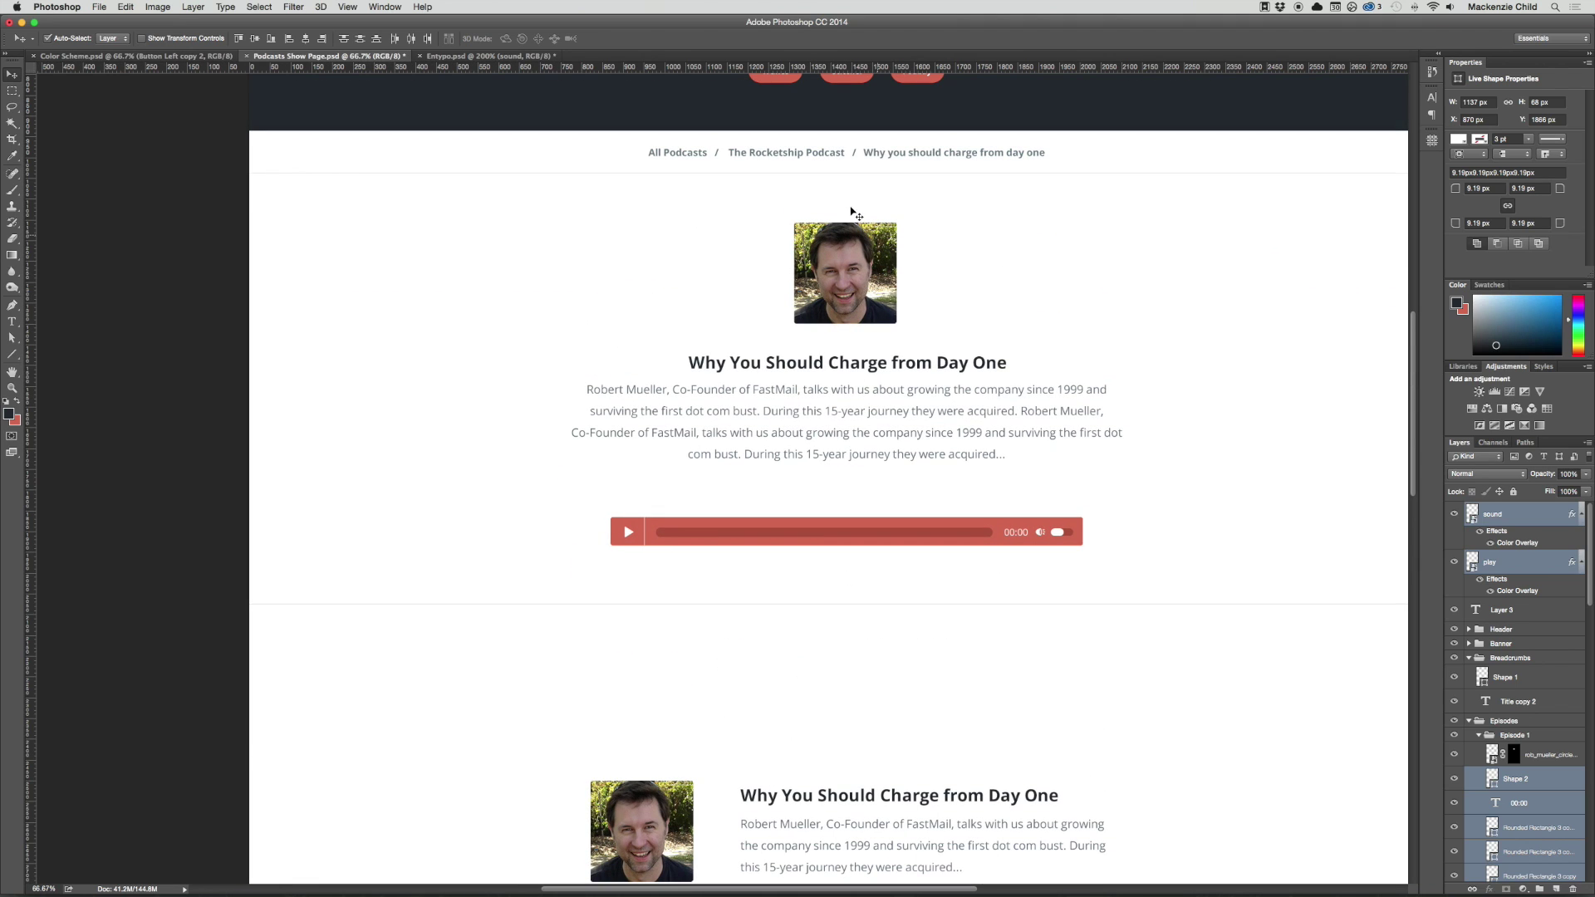
{"action": "scroll", "coordinate": [840, 420], "scroll_direction": "down", "scroll_amount": 5}
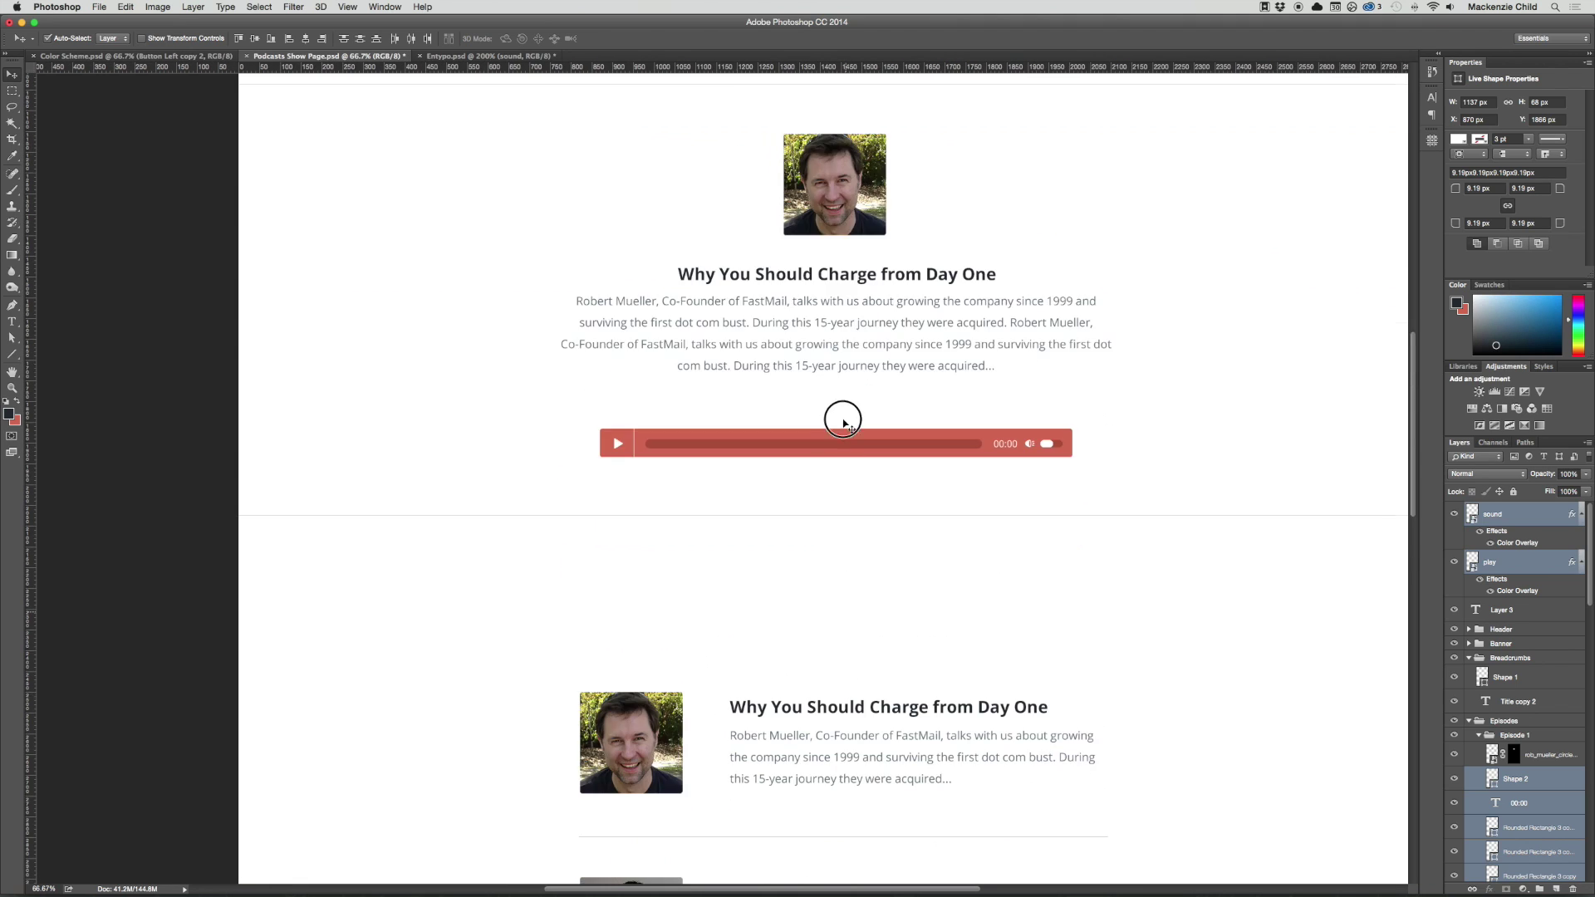
{"action": "left_click_drag", "start_coordinate": [526, 452], "coordinate": [988, 635]}
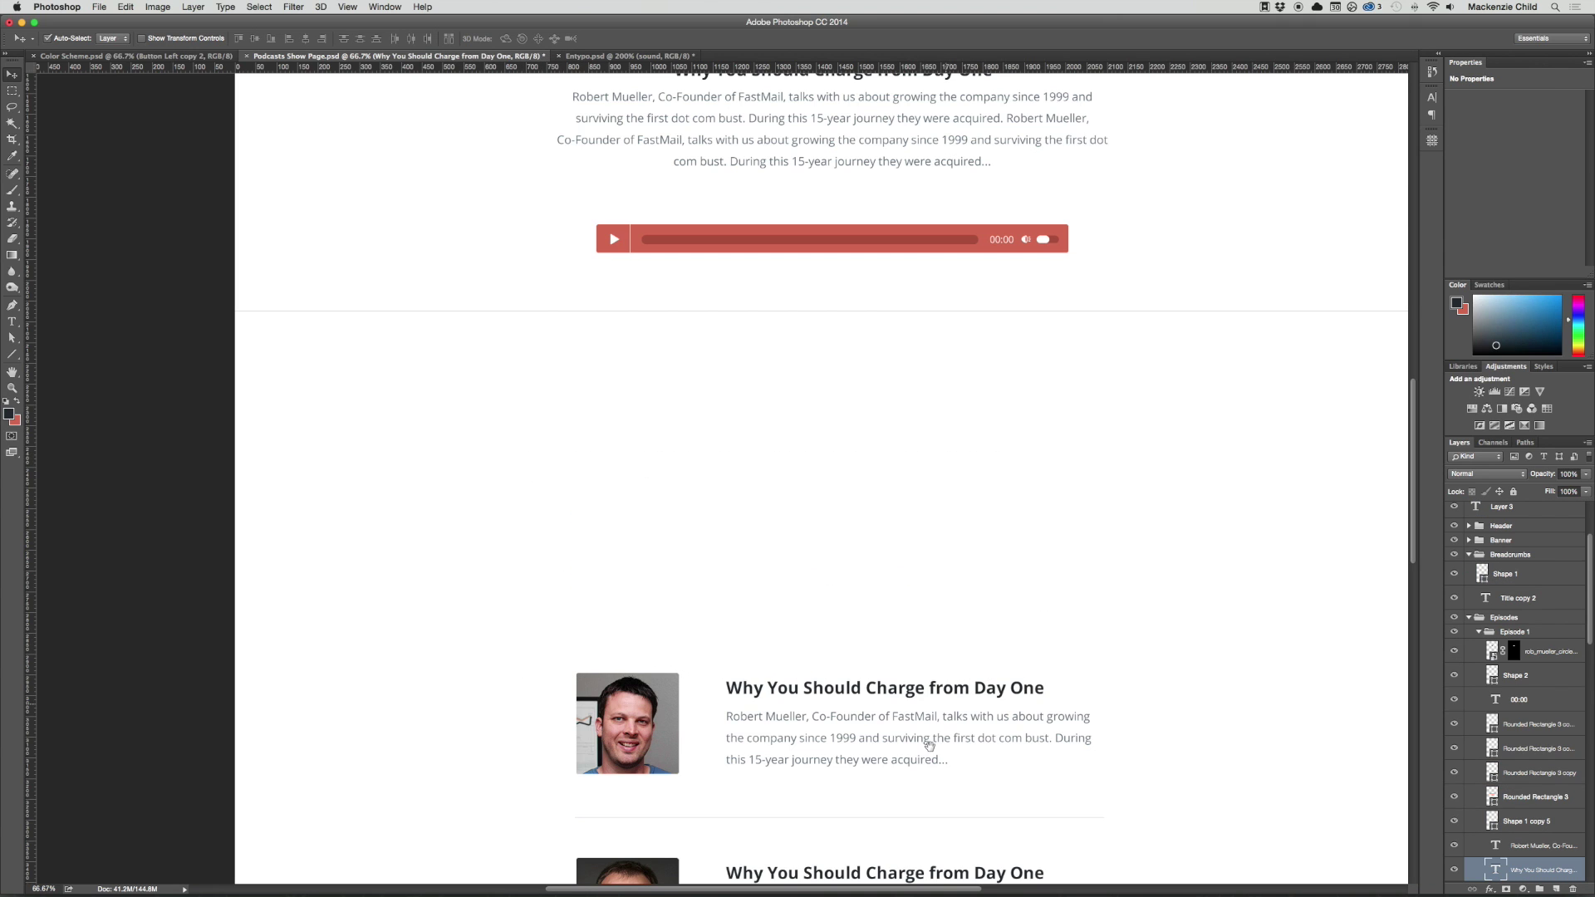
Move the four remaining list episodes and the pagination up together, close beneath the full-width divider under the player bar
{"action": "scroll", "coordinate": [830, 416], "scroll_direction": "down", "scroll_amount": 6}
{"action": "left_click_drag", "start_coordinate": [453, 164], "coordinate": [1122, 870]}
{"action": "scroll", "coordinate": [1119, 740], "scroll_direction": "down", "scroll_amount": 3}
{"action": "left_click_drag", "start_coordinate": [1101, 702], "coordinate": [508, 214]}
{"action": "scroll", "coordinate": [865, 477], "scroll_direction": "down", "scroll_amount": 1}
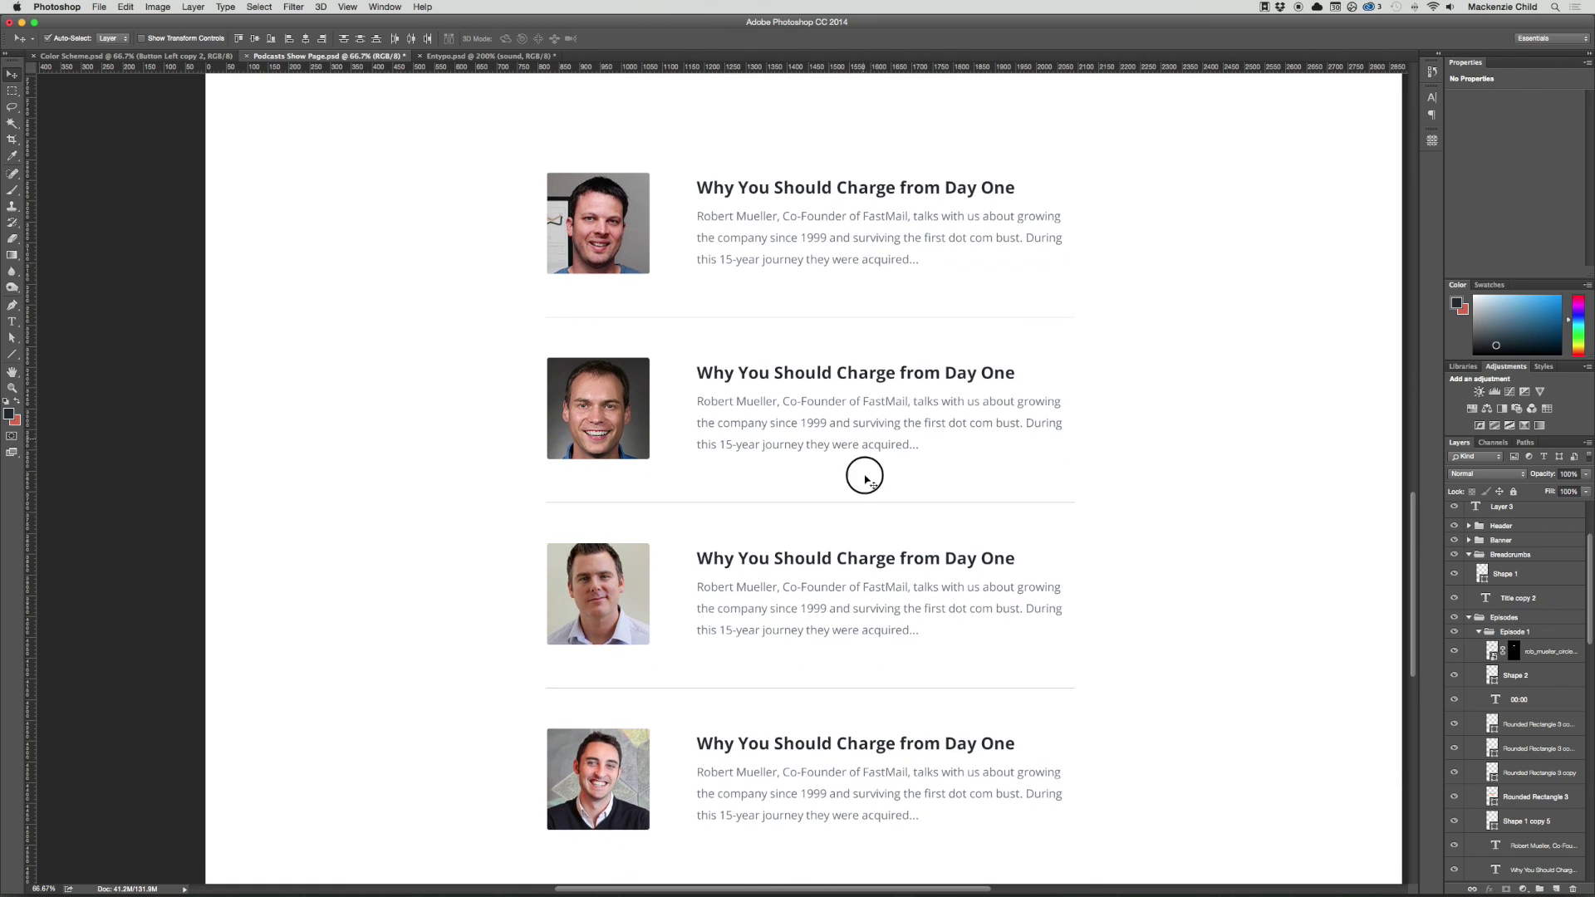
{"action": "scroll", "coordinate": [865, 515], "scroll_direction": "up", "scroll_amount": 5}
{"action": "left_click_drag", "start_coordinate": [862, 550], "coordinate": [837, 254]}
{"action": "left_click", "coordinate": [1123, 253]}
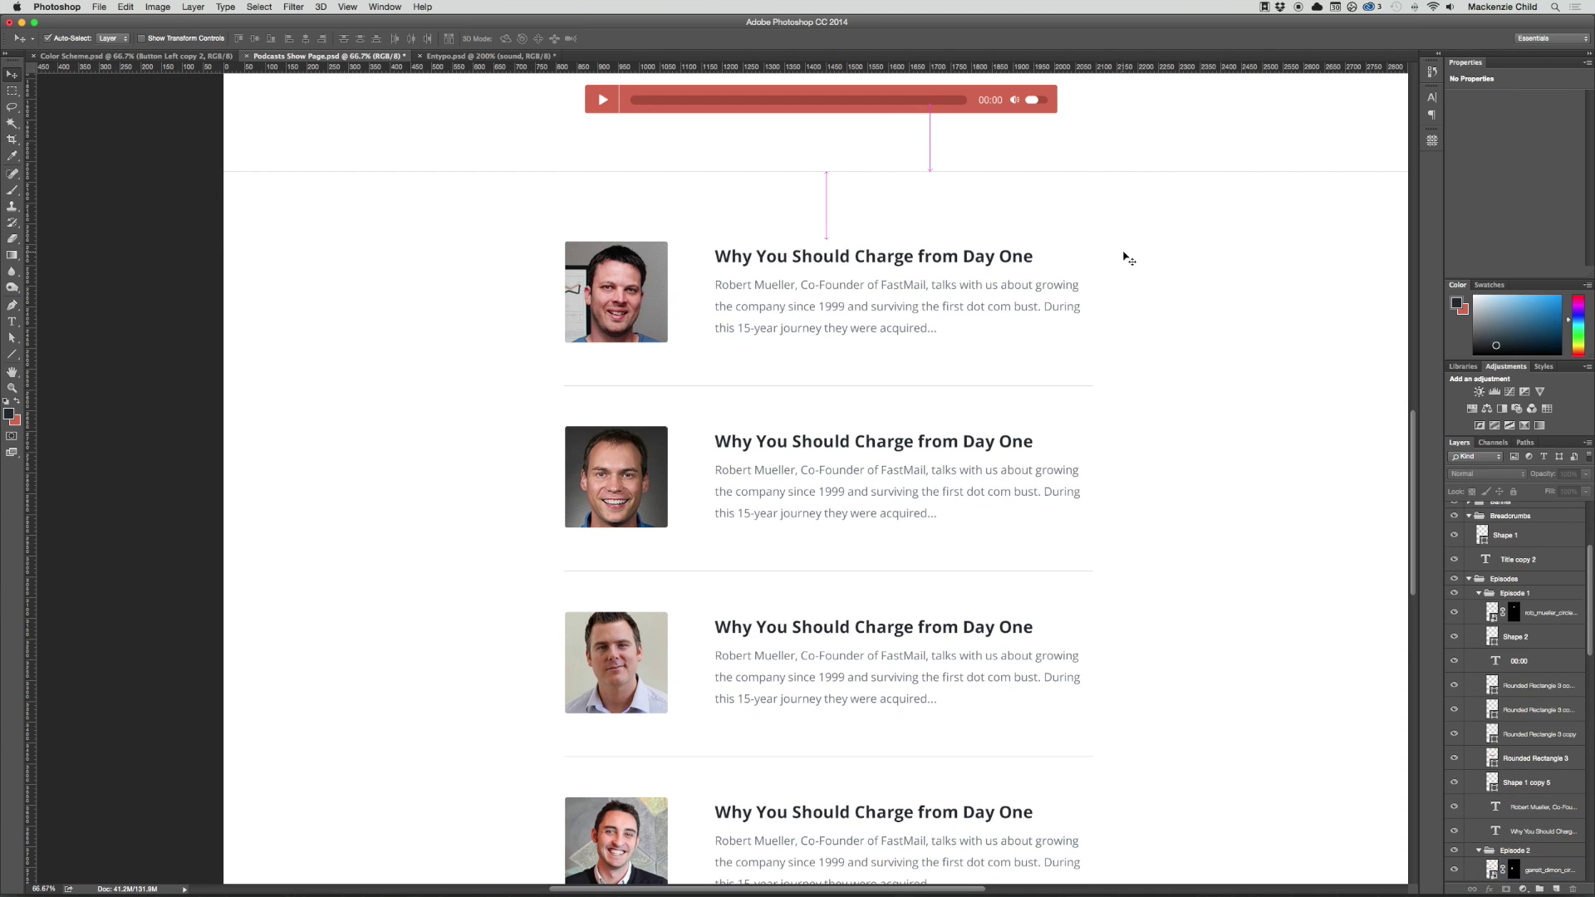
Crop the canvas's empty lower end so the page finishes just beneath the pagination
{"action": "key", "text": "super+minus"}
{"action": "key", "text": "super+minus"}
{"action": "scroll", "coordinate": [823, 727], "scroll_direction": "down", "scroll_amount": 3}
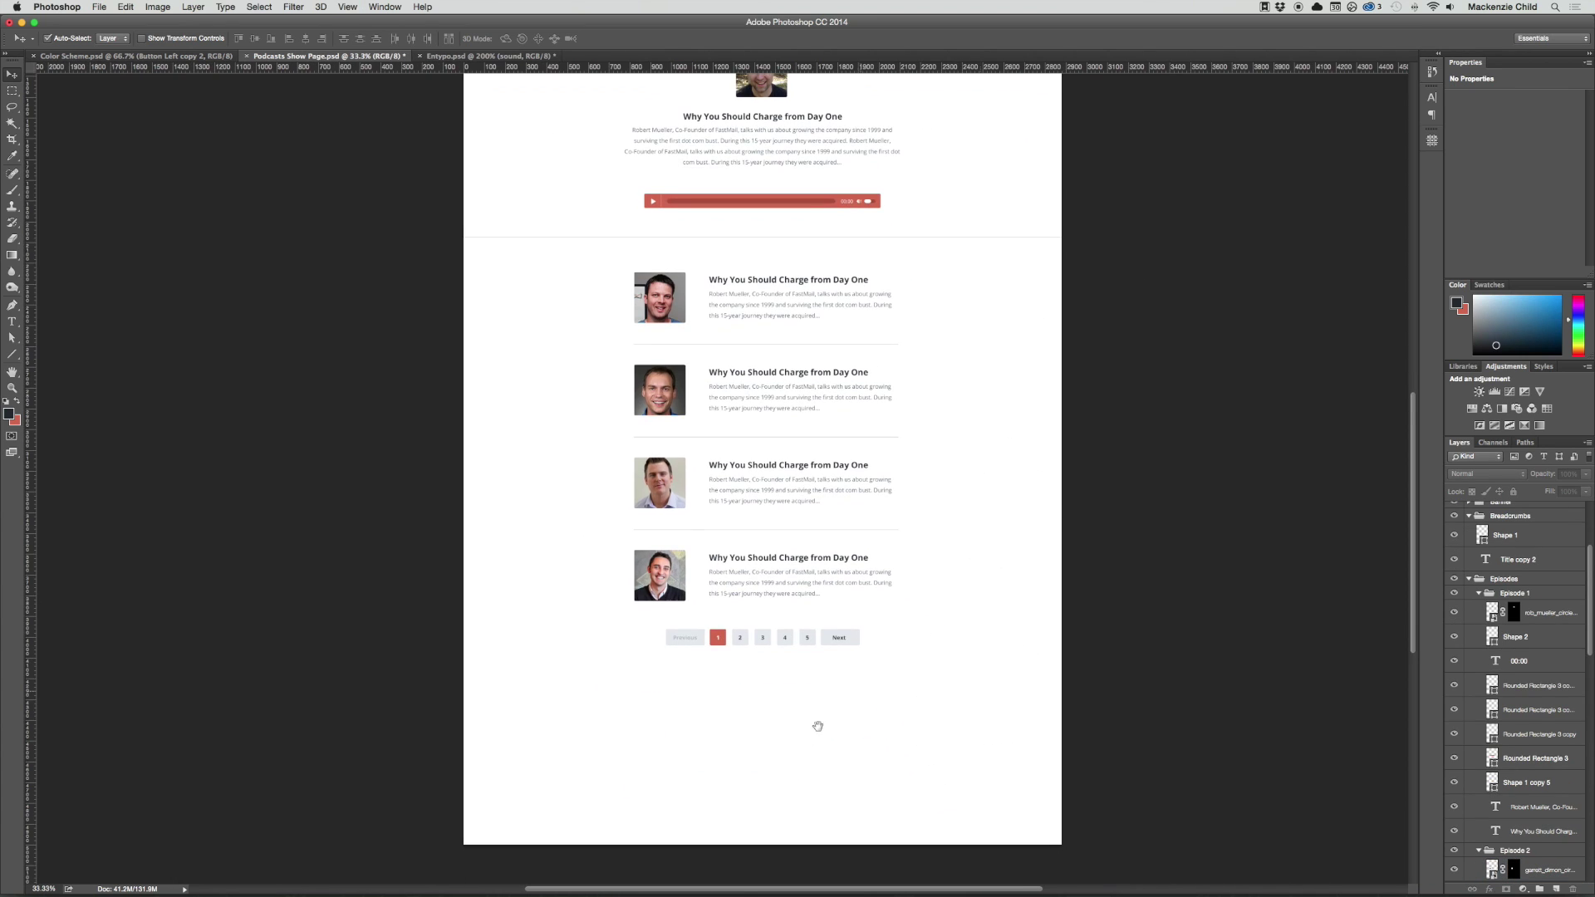
{"action": "key", "text": "c"}
{"action": "left_click_drag", "start_coordinate": [761, 864], "coordinate": [759, 765]}
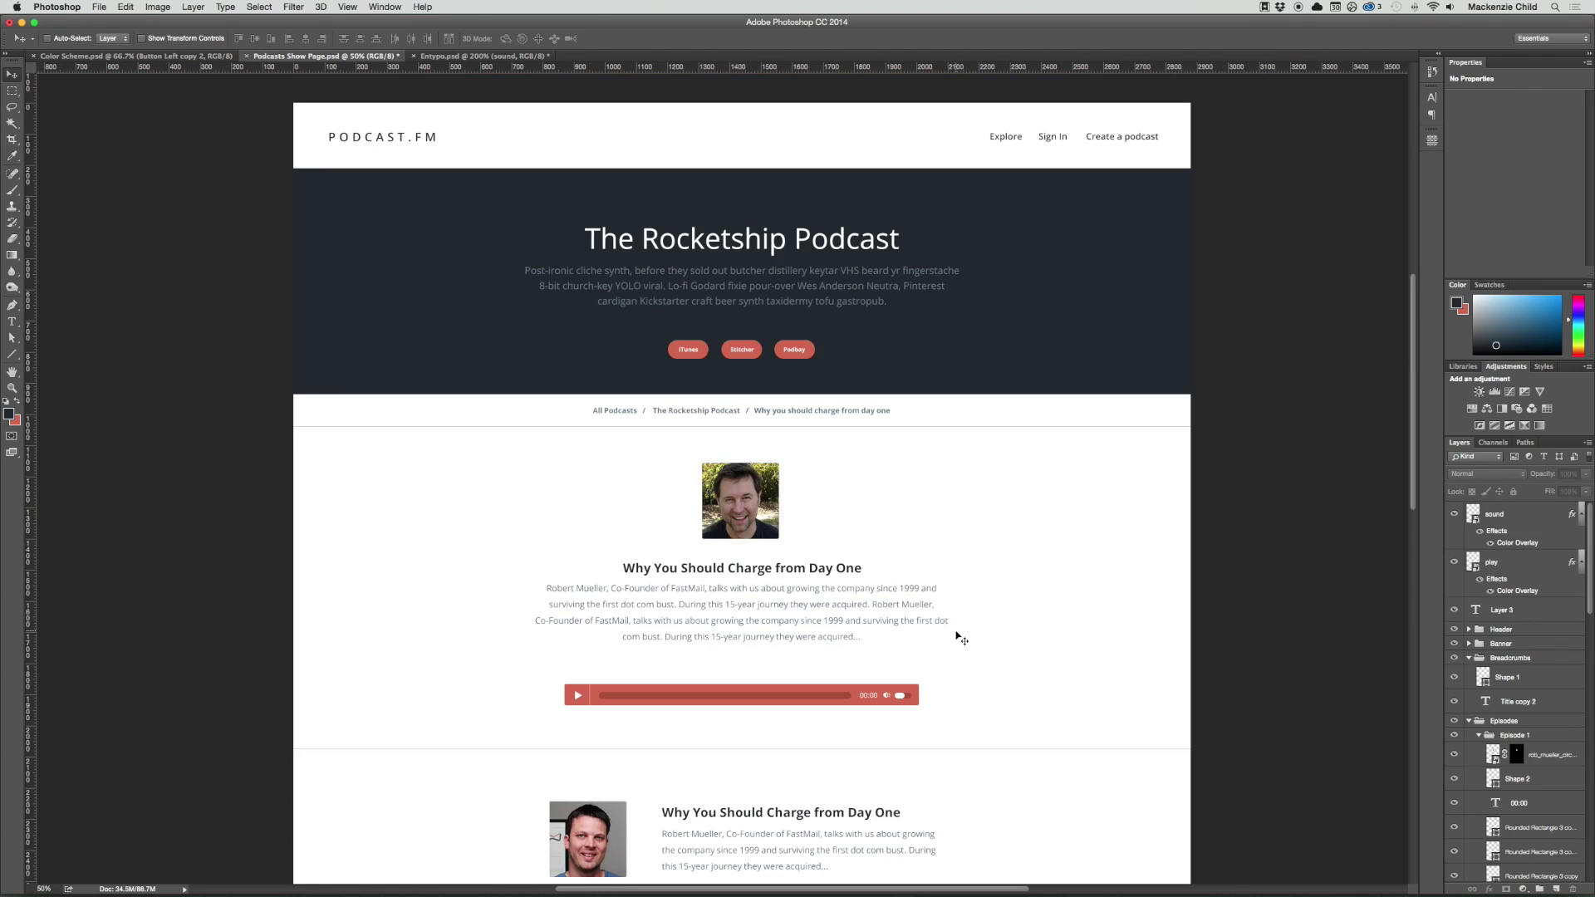
Review the episode page's layout from the header and breadcrumb through the player bar to the episode list
{"action": "key", "text": "super+plus"}
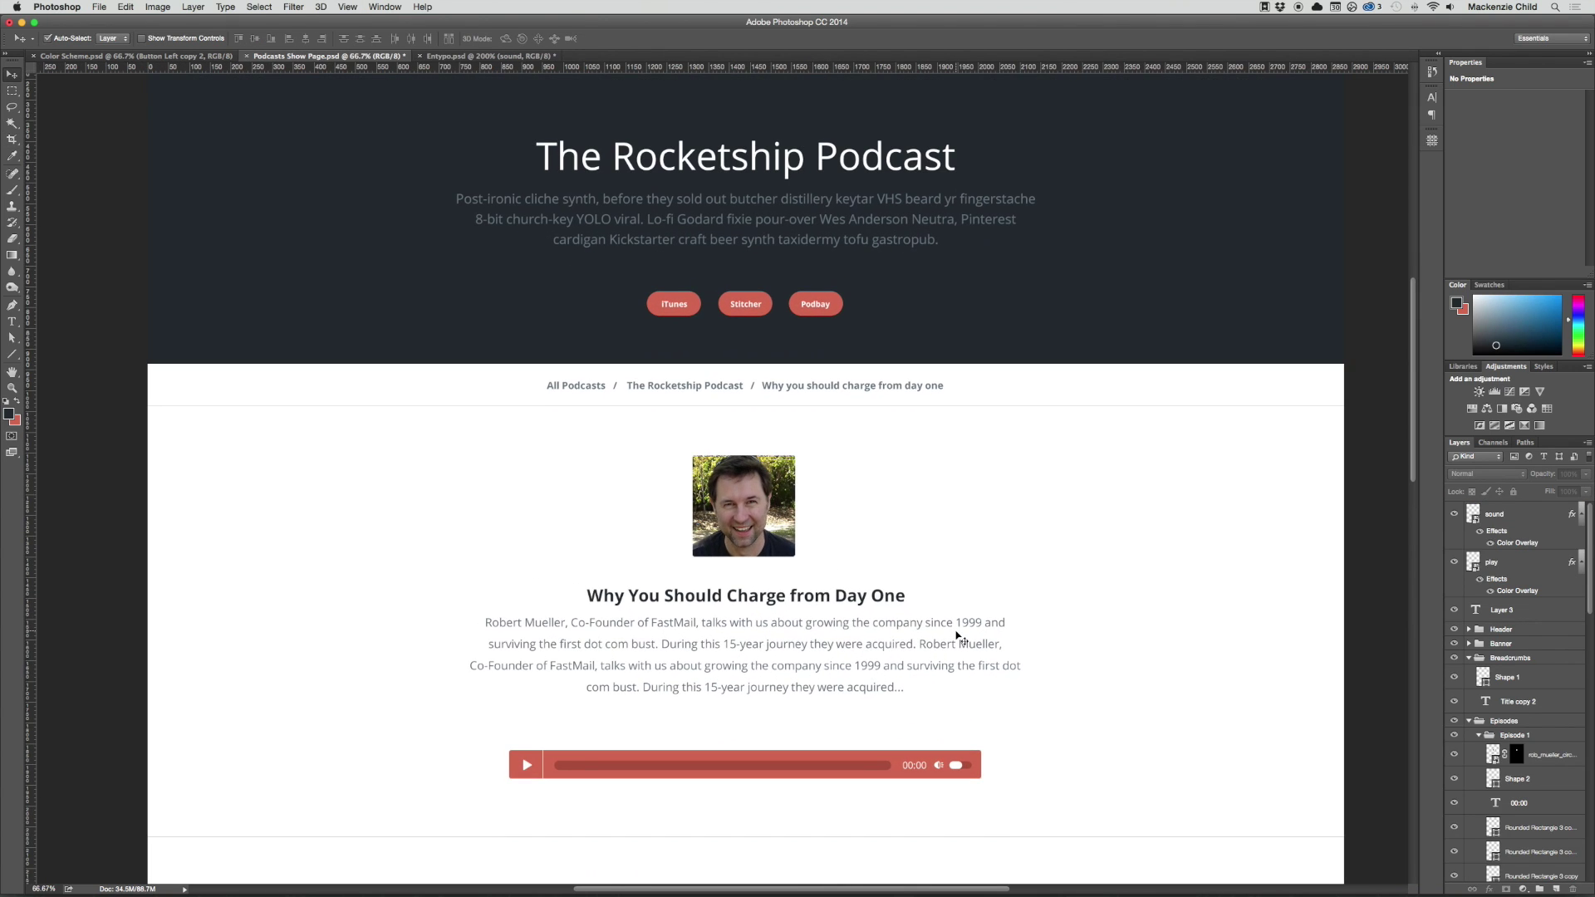
{"action": "scroll", "coordinate": [956, 632], "scroll_direction": "up", "scroll_amount": 3}
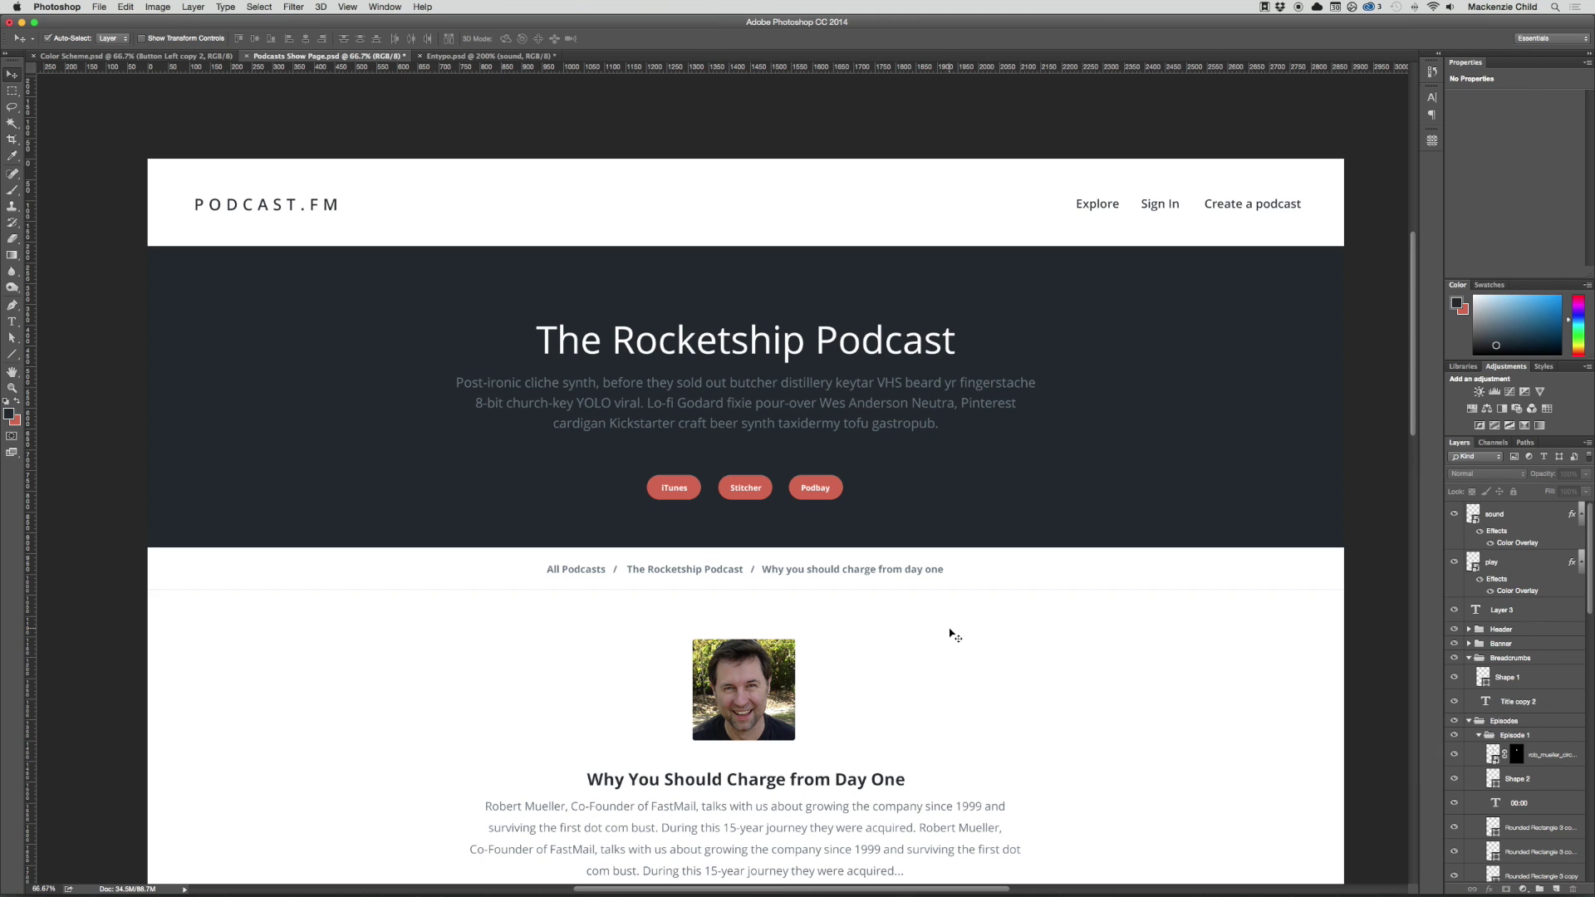
{"action": "scroll", "coordinate": [958, 635], "scroll_direction": "down", "scroll_amount": 5}
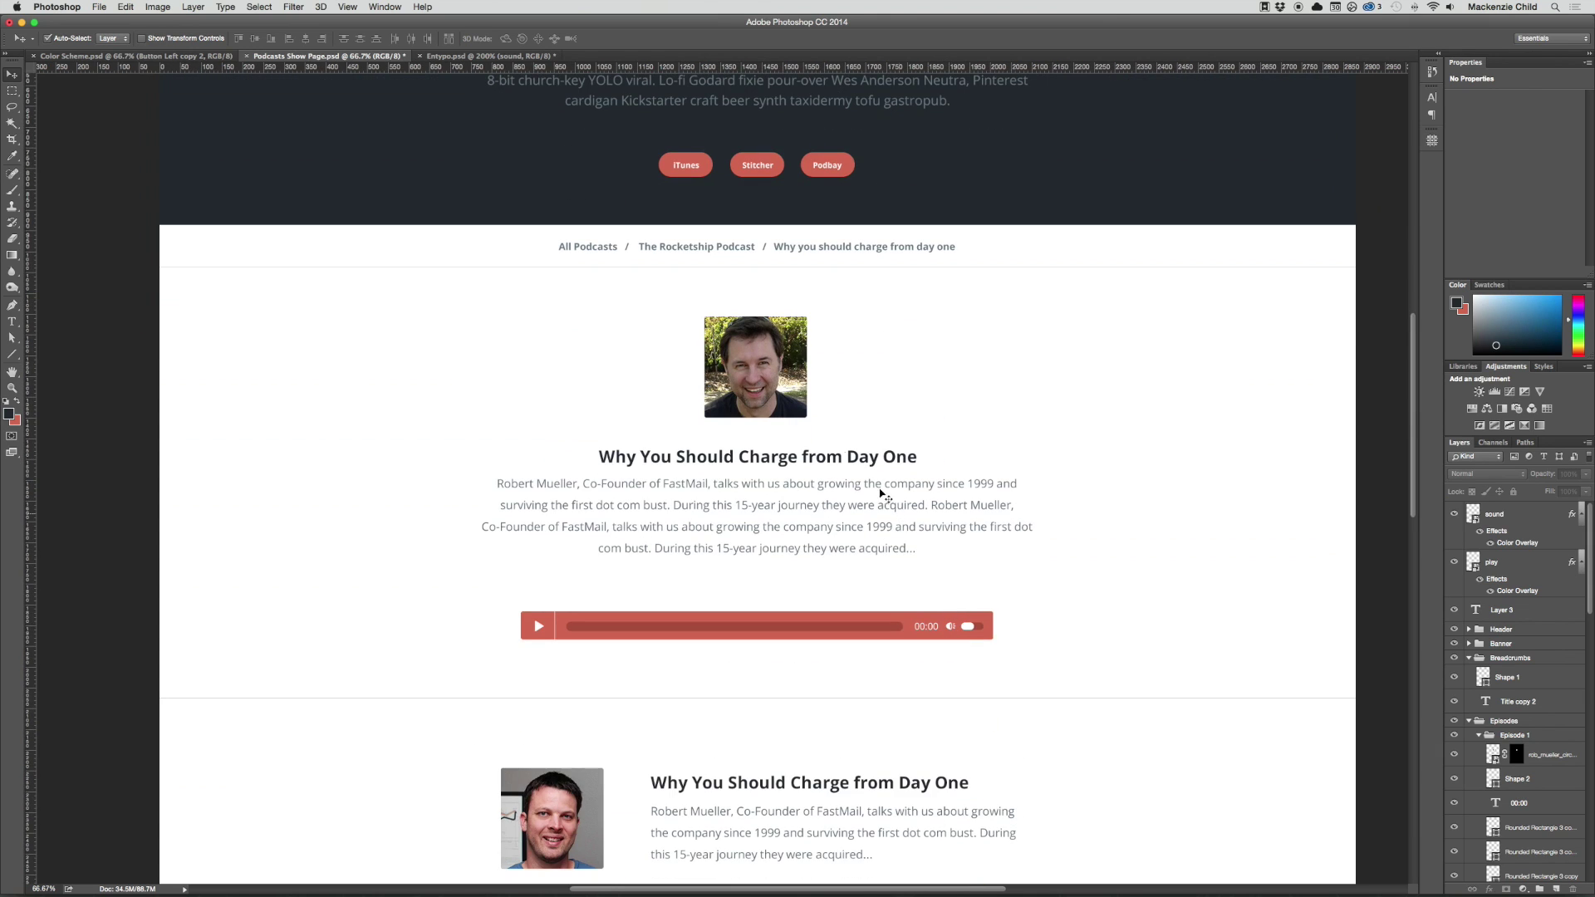
{"action": "scroll", "coordinate": [806, 654], "scroll_direction": "down", "scroll_amount": 3}
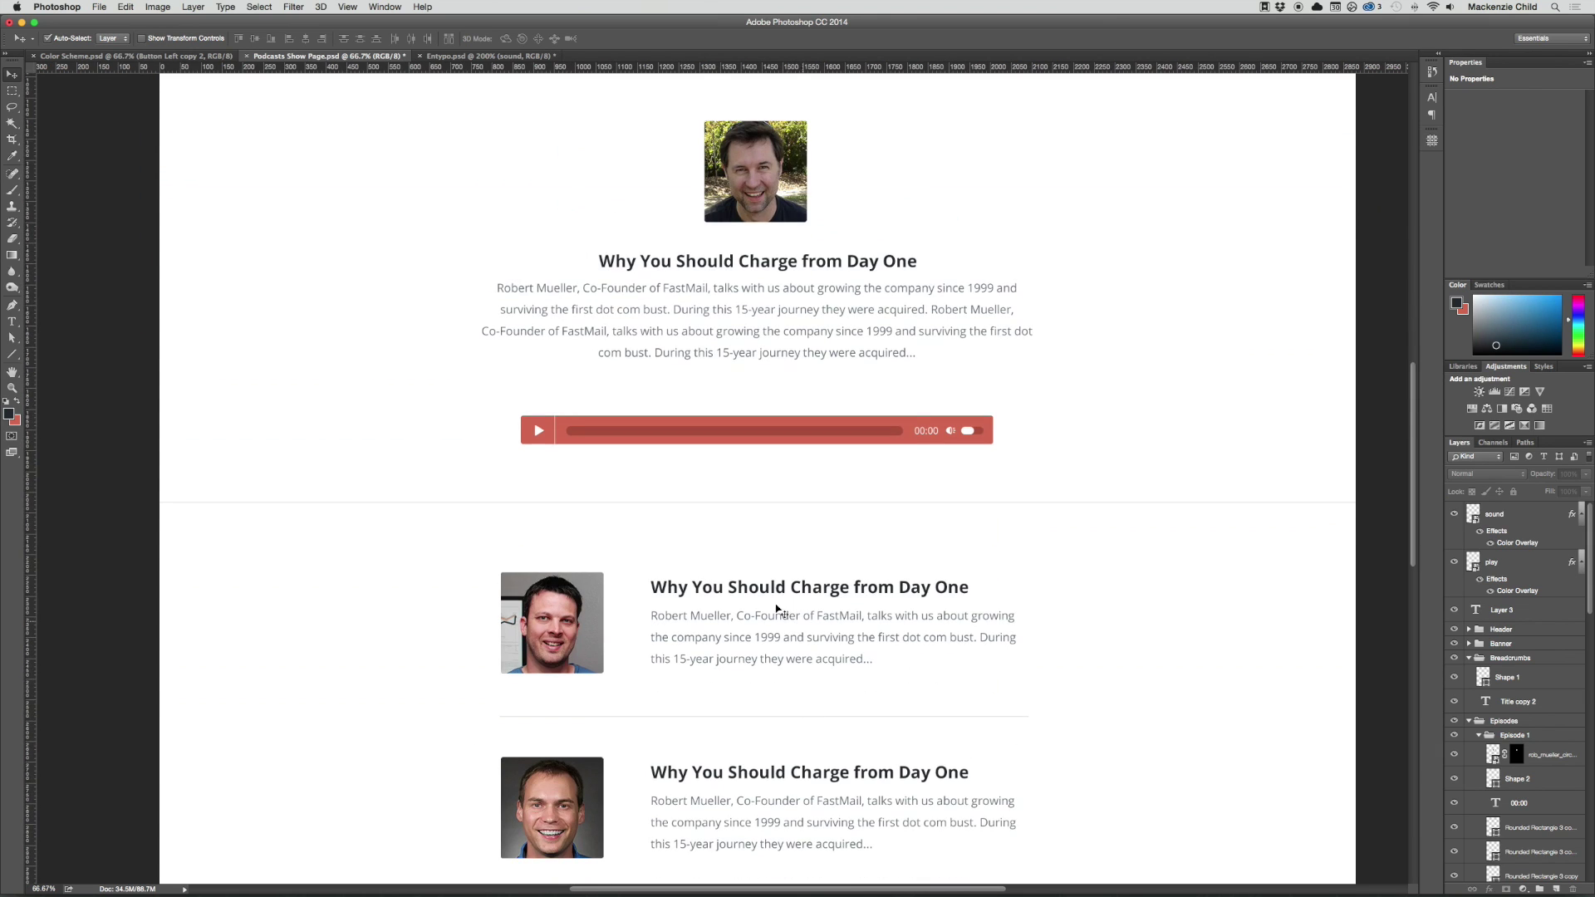
{"action": "scroll", "coordinate": [1000, 609], "scroll_direction": "up", "scroll_amount": 5}
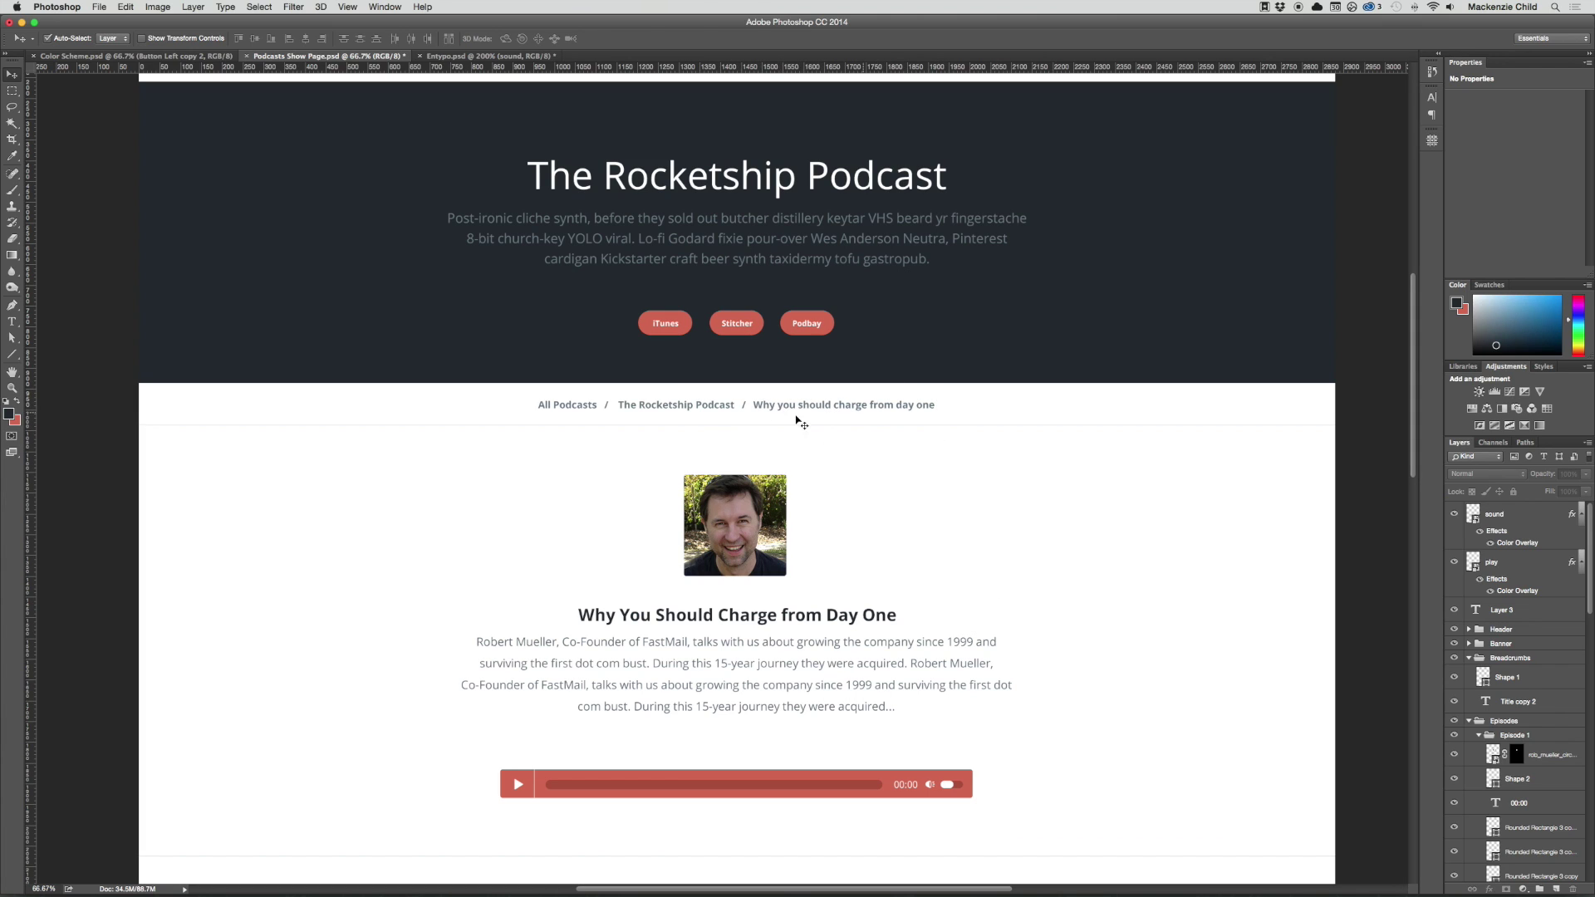
{"action": "scroll", "coordinate": [793, 424], "scroll_direction": "up", "scroll_amount": 4}
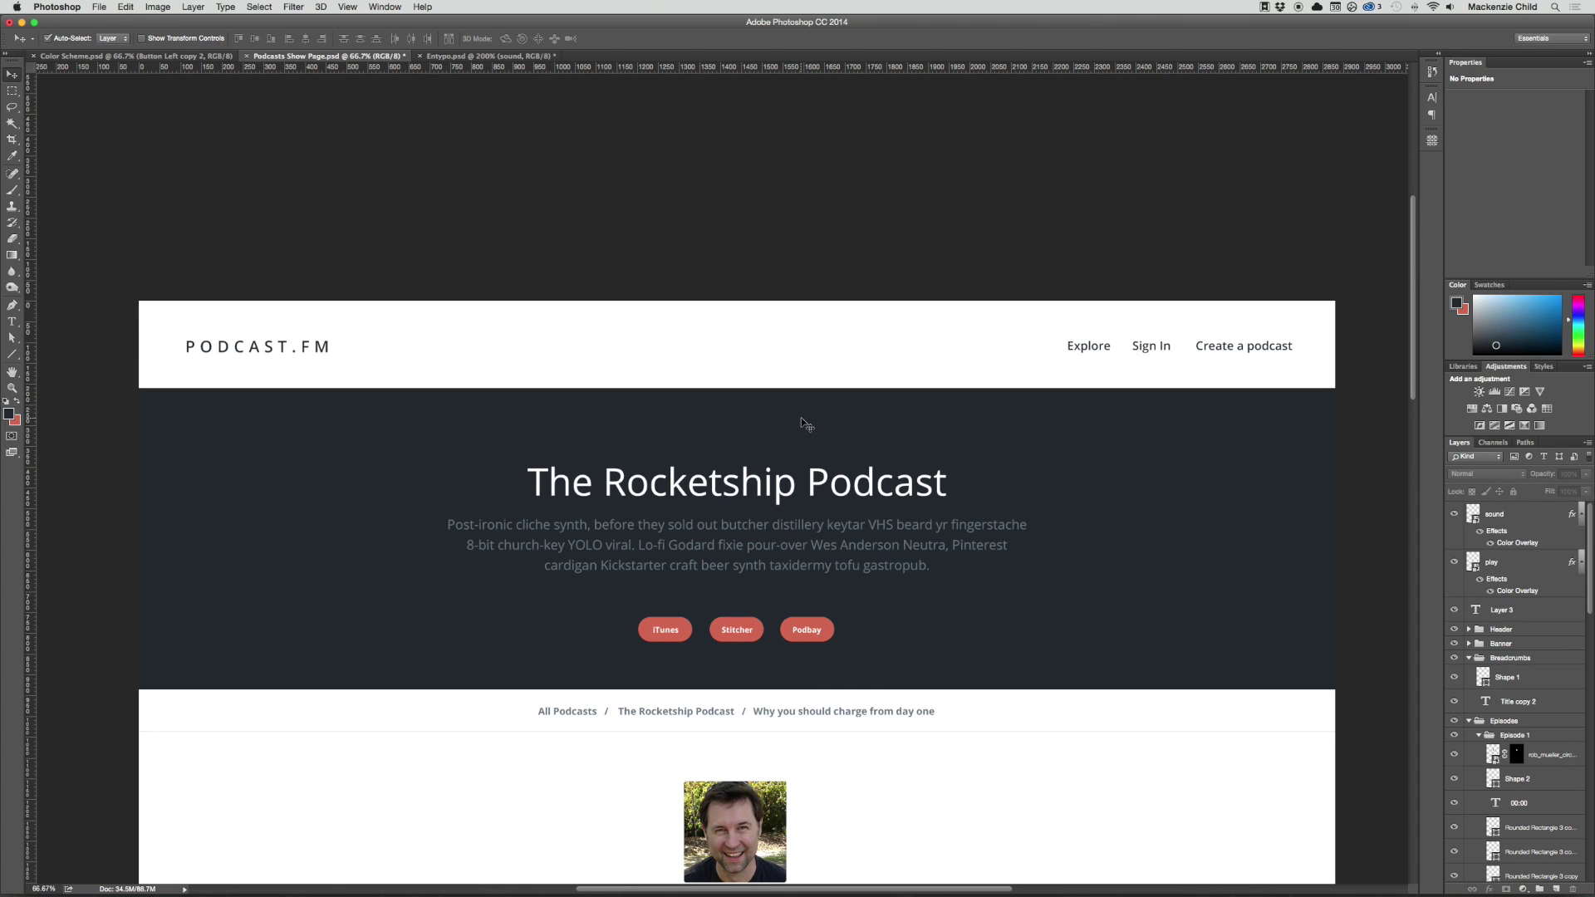
{"action": "scroll", "coordinate": [806, 425], "scroll_direction": "down", "scroll_amount": 5}
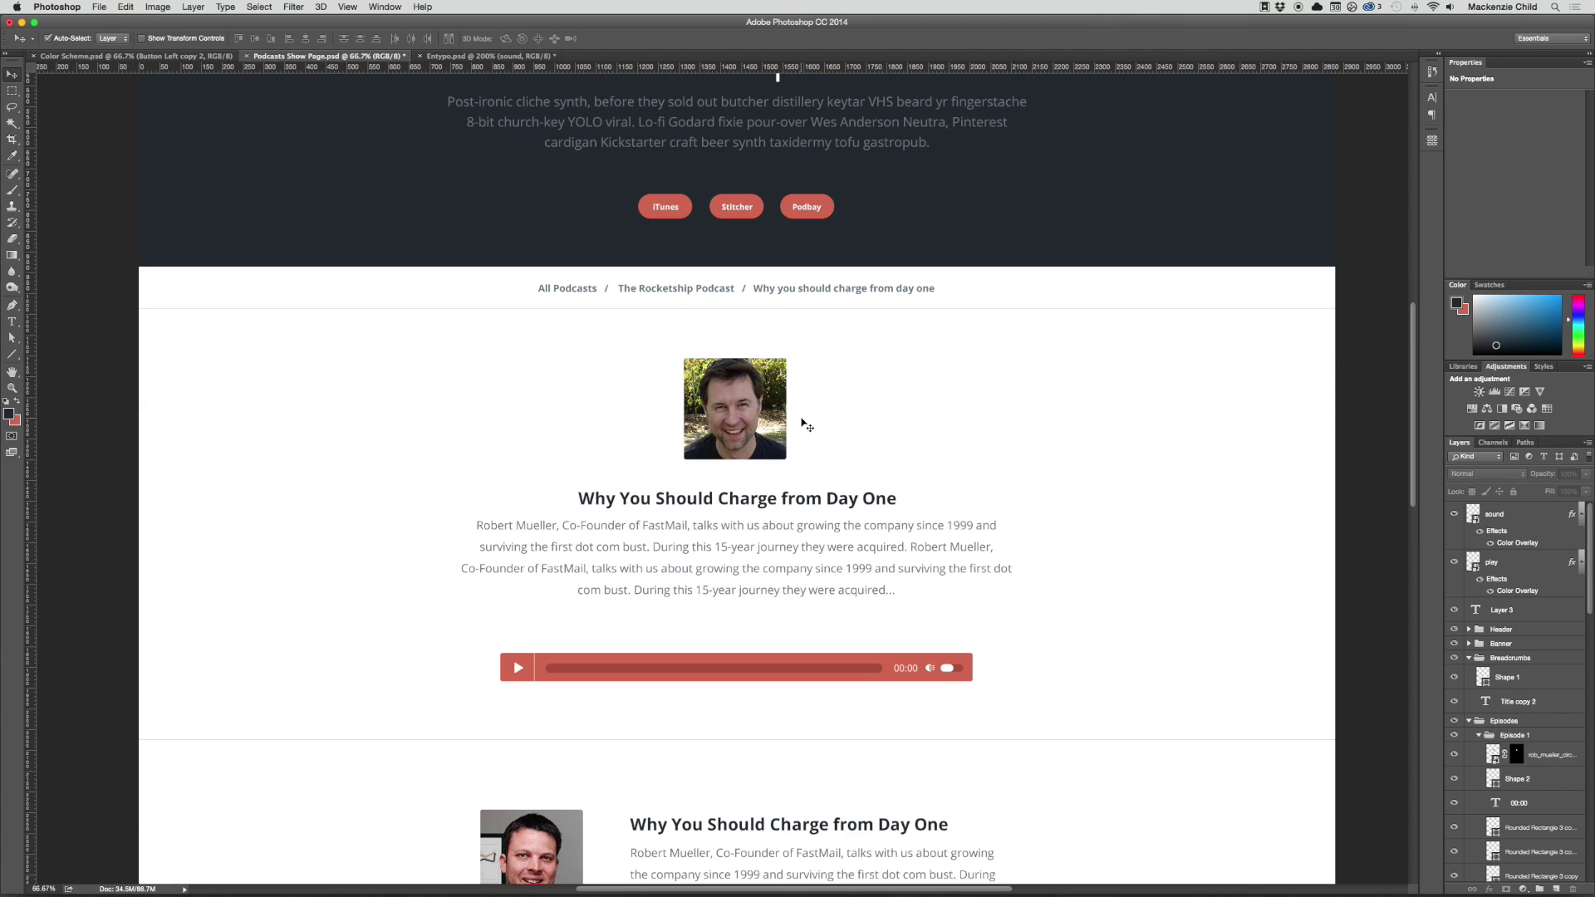